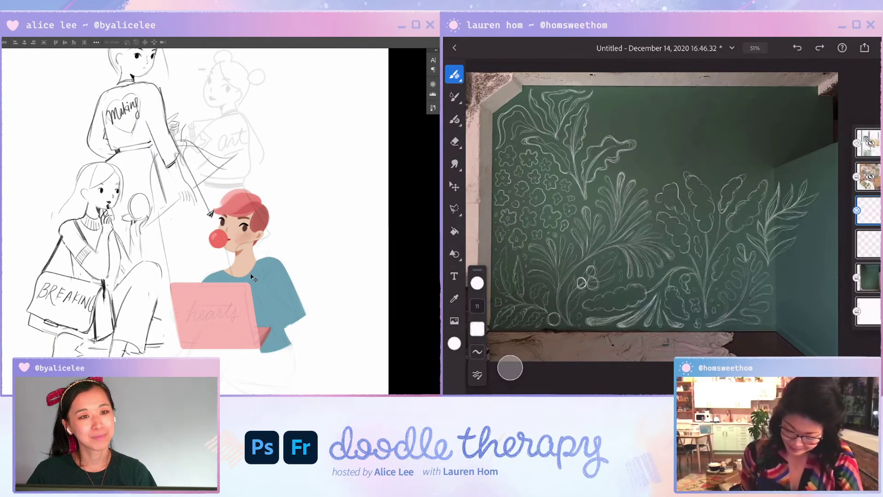
Step: Examine the character sketches and the botanical chalkboard drawing at different zoom levels
{"action": "scroll", "coordinate": [651, 225], "scroll_direction": "up", "scroll_amount": 2}
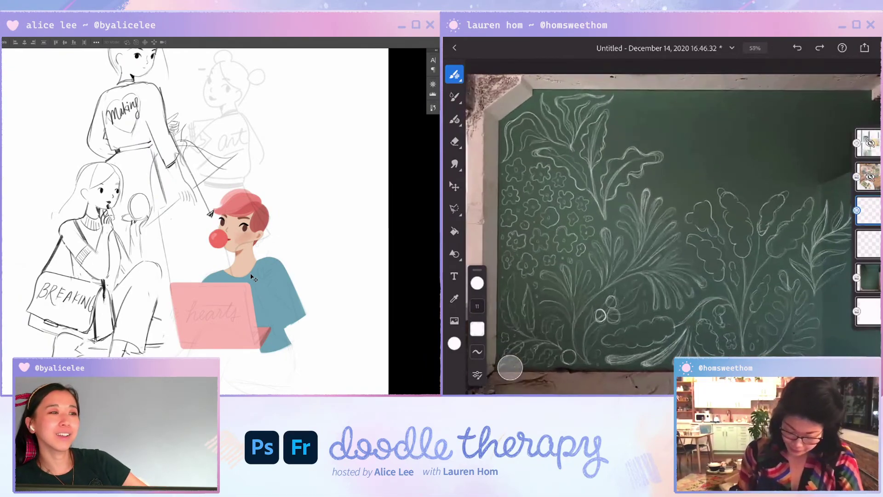
{"action": "scroll", "coordinate": [651, 225], "scroll_direction": "up", "scroll_amount": 2}
{"action": "scroll", "coordinate": [651, 225], "scroll_direction": "up", "scroll_amount": 2}
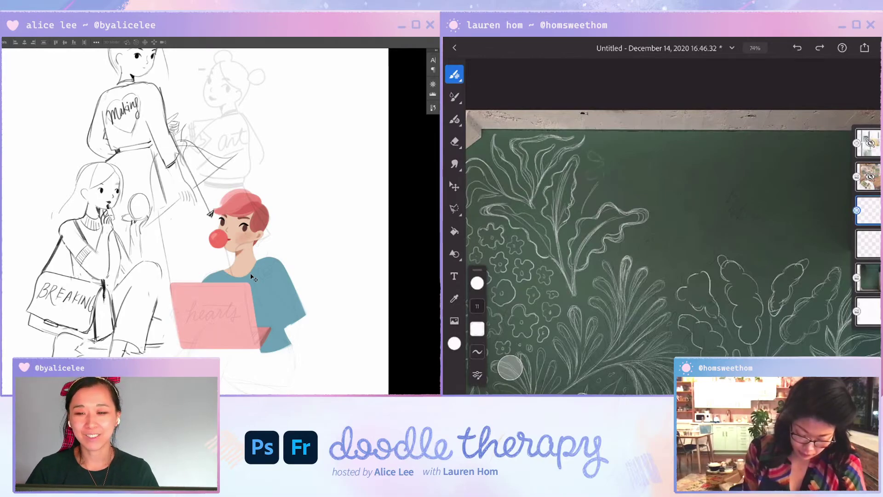
{"action": "key", "text": "ctrl+minus"}
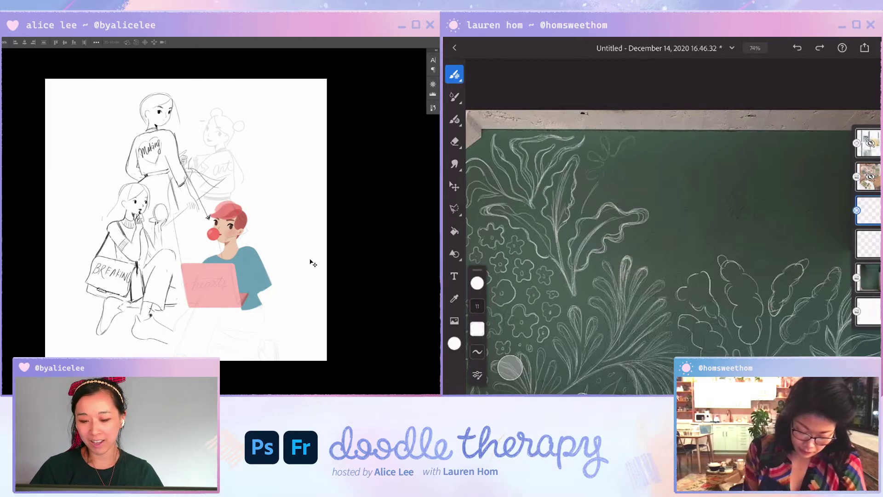
{"action": "key", "text": "ctrl+plus"}
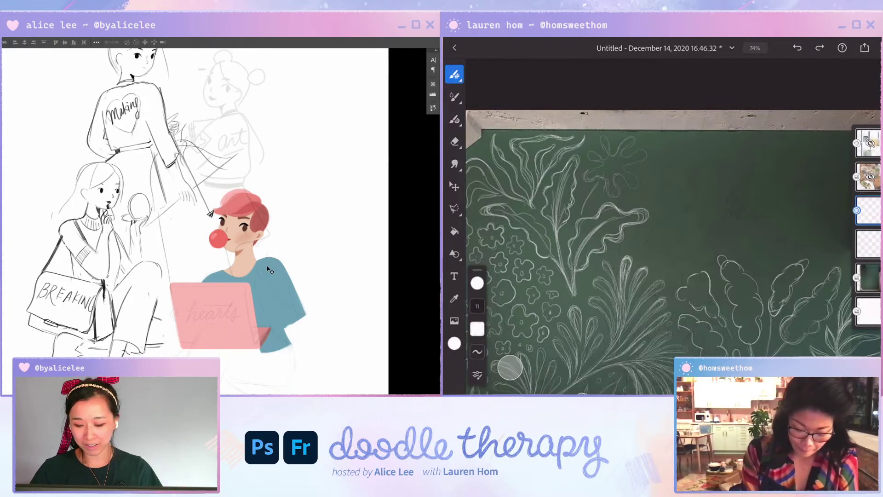
{"action": "key", "text": "ctrl+minus"}
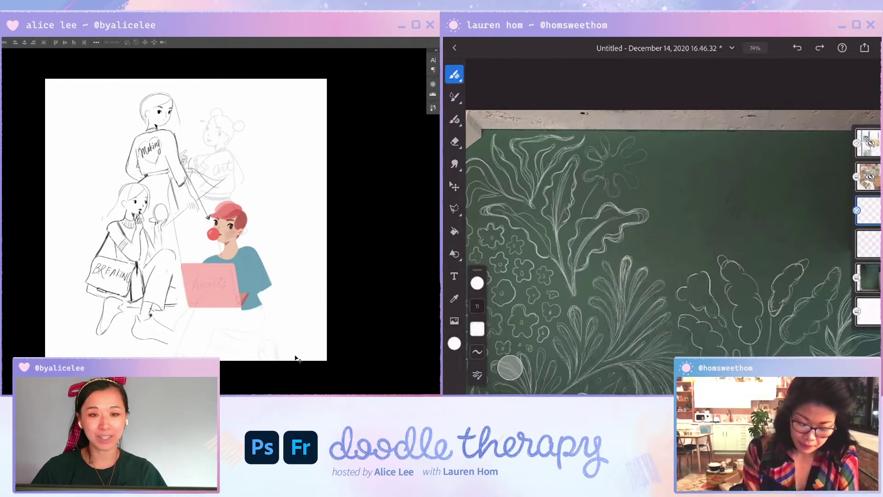
{"action": "key", "text": "ctrl+plus"}
{"action": "key", "text": "ctrl+minus"}
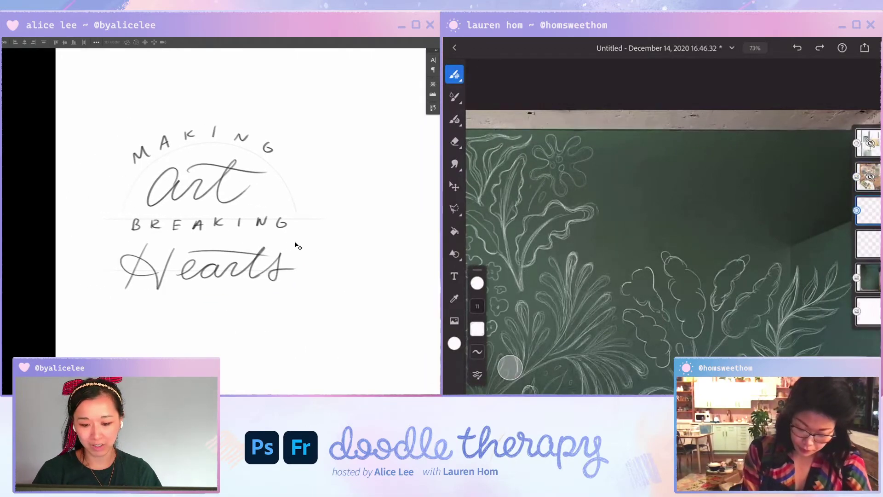
Step: Switch to Illustrator to view the "Art" and "Hearts" lettering and return to the Photoshop sketch
{"action": "key", "text": "super+Tab"}
{"action": "key", "text": "super+Tab"}
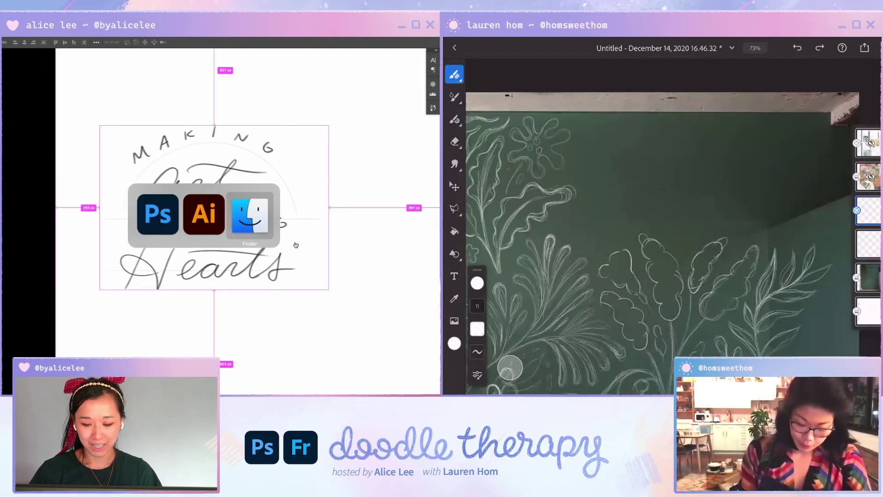
{"action": "key", "text": "super+shift+Tab"}
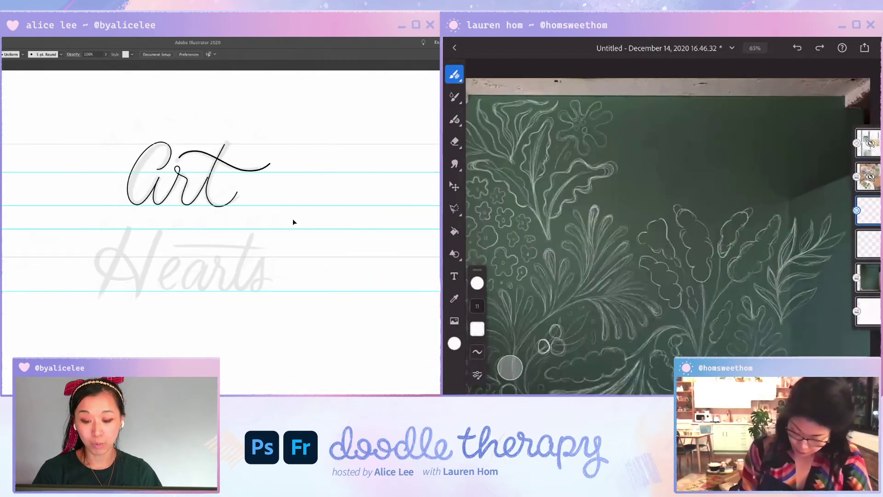
{"action": "scroll", "coordinate": [311, 249], "scroll_direction": "left", "scroll_amount": 1}
{"action": "key", "text": "super+Tab"}
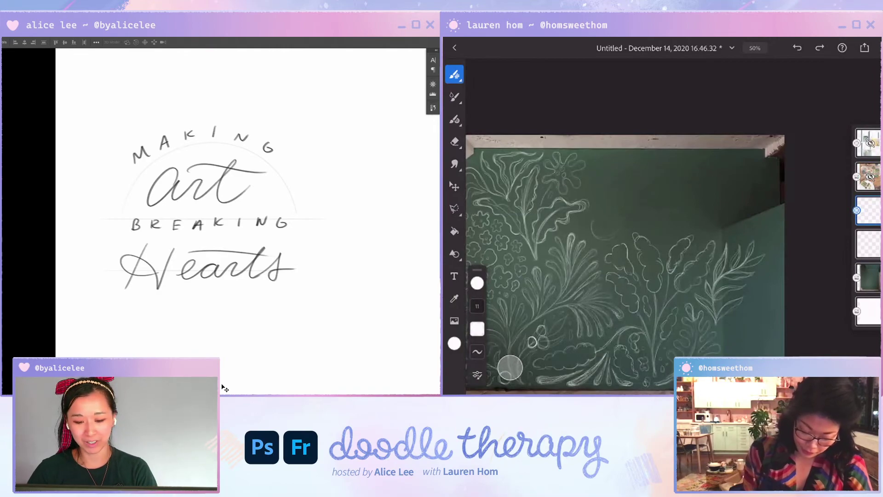
Step: Sketch a large arched curve in the empty upper area of the chalkboard mural in Fresco
{"action": "left_click_drag", "start_coordinate": [615, 236], "coordinate": [627, 182]}
{"action": "mouse_move", "coordinate": [669, 163]}
{"action": "left_mouse_down"}
{"action": "mouse_move", "coordinate": [686, 186]}
{"action": "mouse_move", "coordinate": [676, 223]}
{"action": "left_mouse_up"}
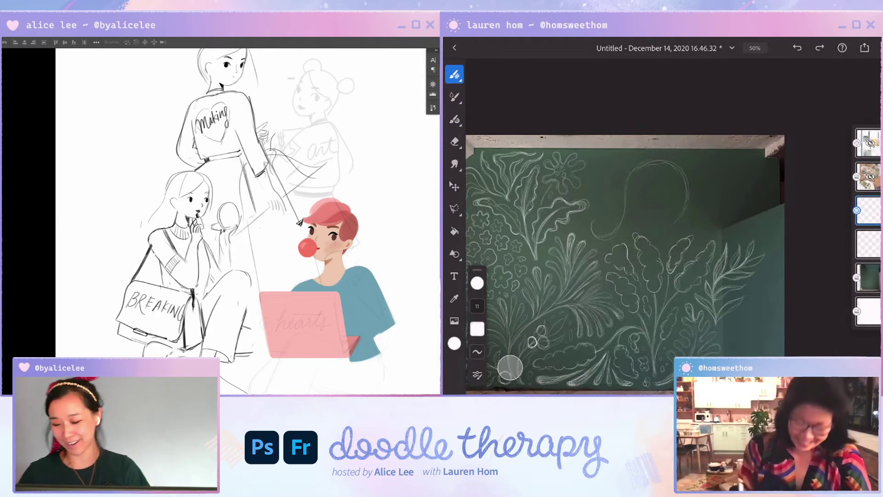
{"action": "scroll", "coordinate": [625, 250], "scroll_direction": "down", "scroll_amount": 1}
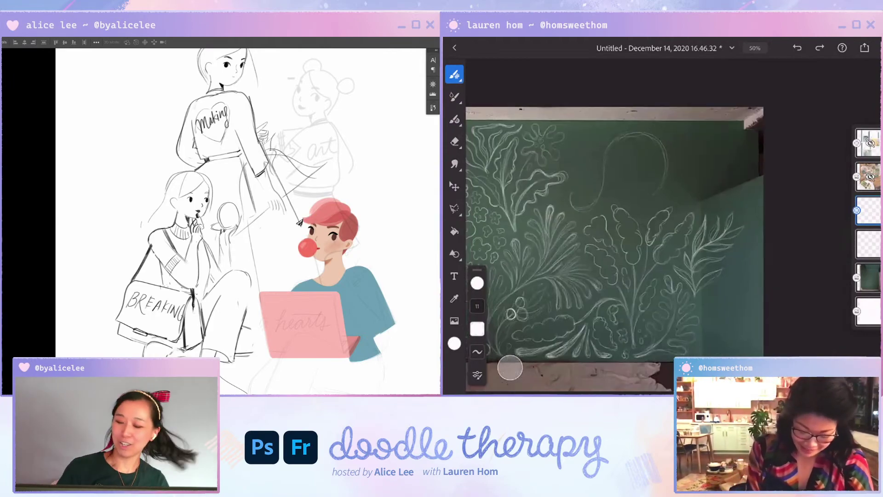
{"action": "left_click", "coordinate": [454, 142]}
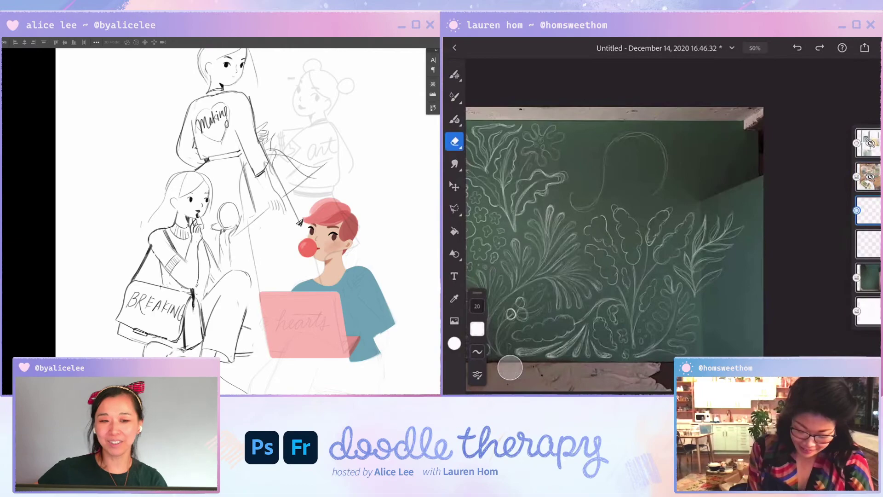
Step: Use Free Transform to move the coloured red-haired figure with the pink laptop slightly left and up
{"action": "key", "text": "ctrl+t"}
{"action": "left_click_drag", "start_coordinate": [362, 289], "coordinate": [348, 285]}
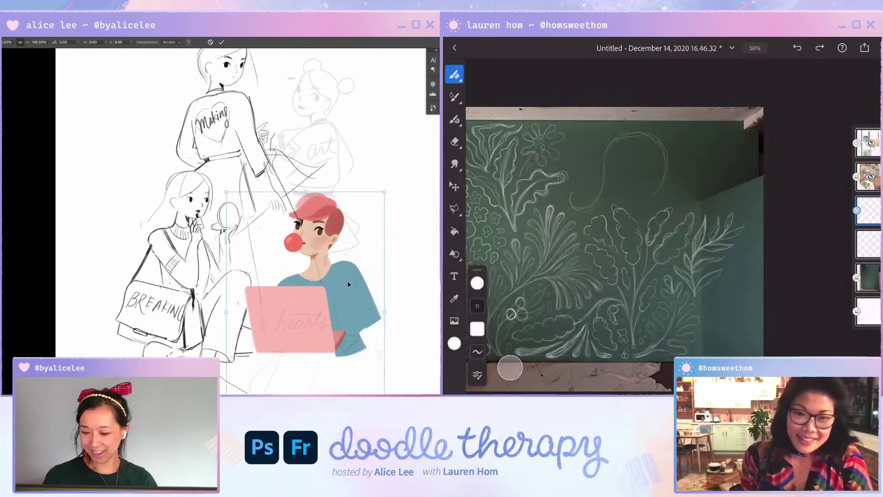
{"action": "key", "text": "Return"}
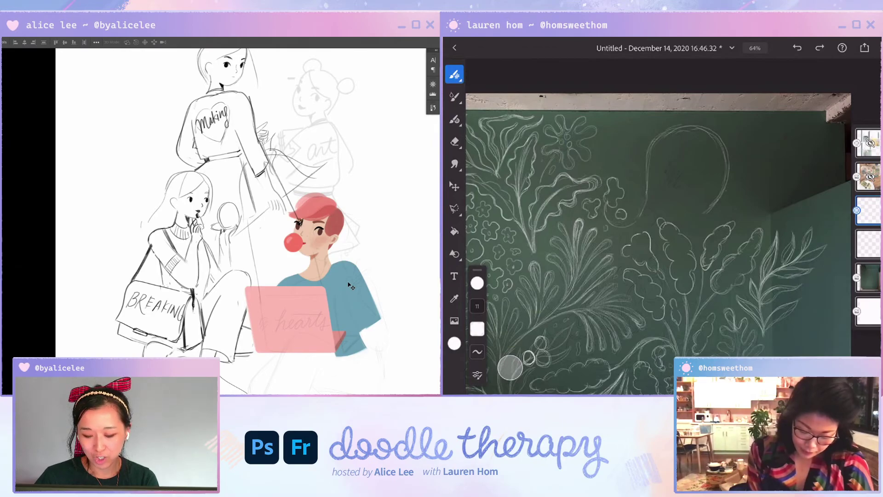
{"action": "scroll", "coordinate": [658, 240], "scroll_direction": "right", "scroll_amount": 1}
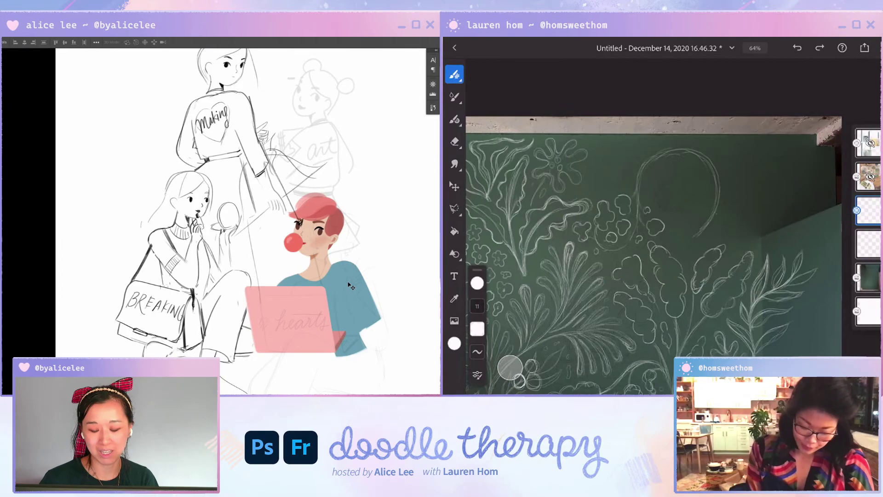
{"action": "key", "text": "e"}
{"action": "key", "text": "b"}
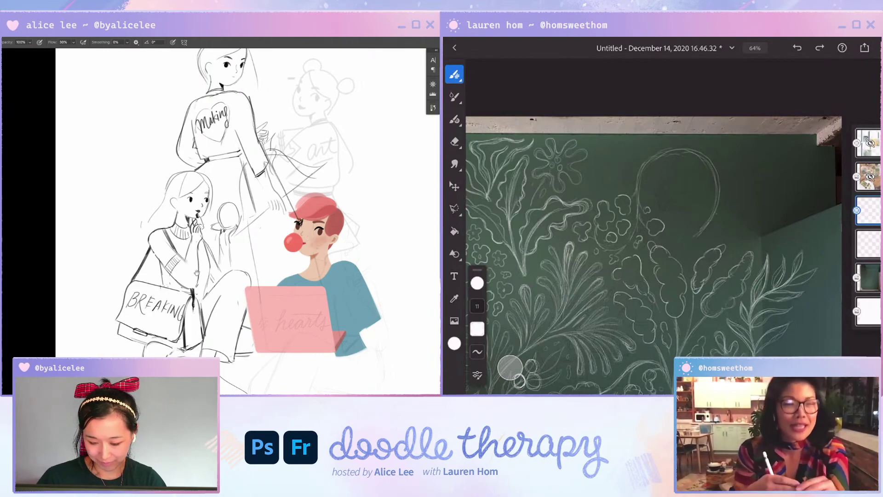
{"action": "left_click_drag", "start_coordinate": [195, 274], "coordinate": [239, 210]}
{"action": "key", "text": "super+plus"}
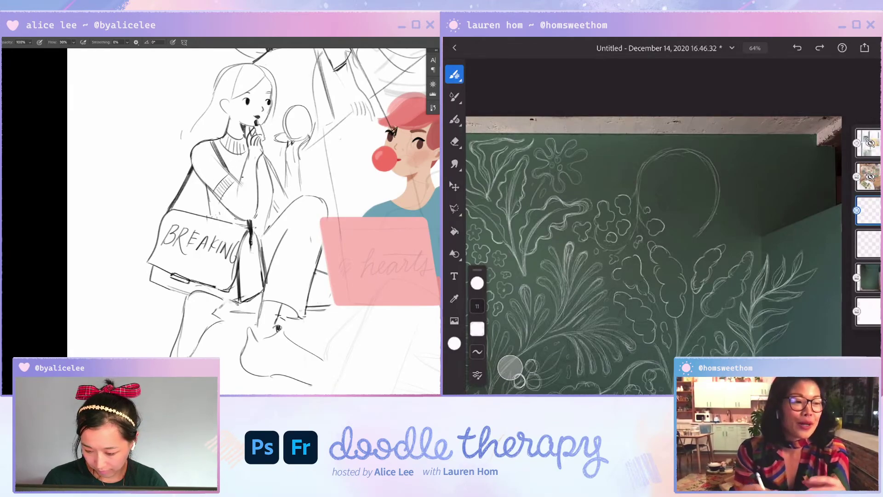
{"action": "key", "text": "e"}
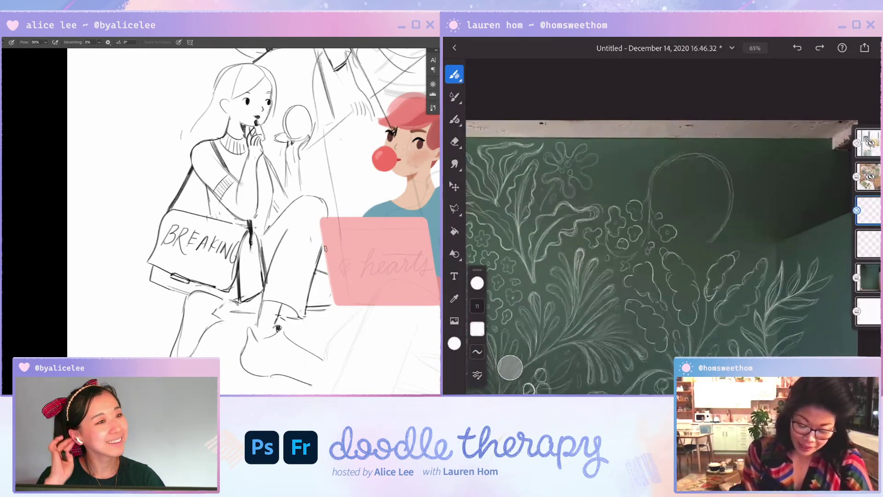
{"action": "left_click_drag", "start_coordinate": [395, 251], "coordinate": [260, 254]}
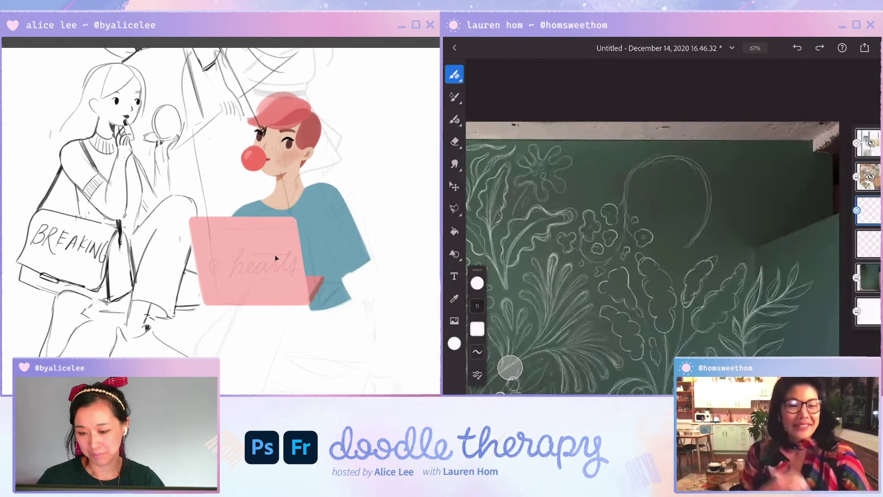
Step: Switch to Illustrator and apply the Basic brush to the long crossbar of the t in "Art"
{"action": "key", "text": "super+Tab"}
{"action": "key", "text": "f"}
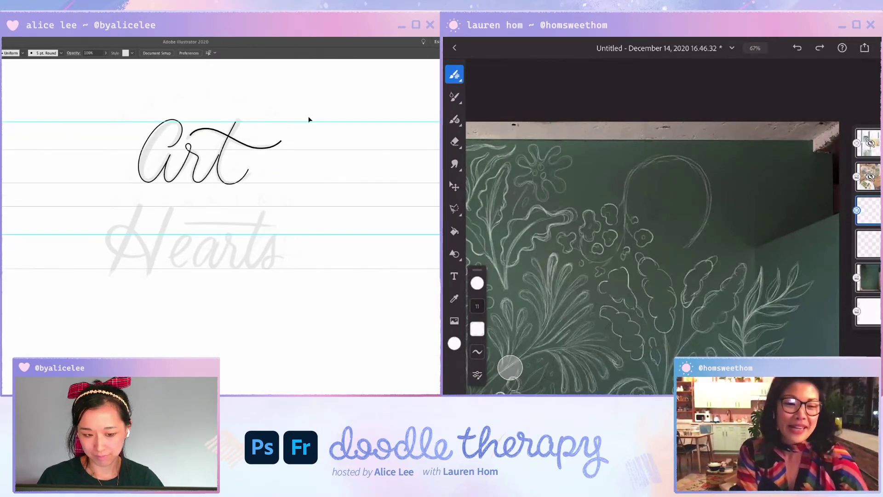
{"action": "key", "text": "super+plus"}
{"action": "left_click_drag", "start_coordinate": [265, 203], "coordinate": [280, 246]}
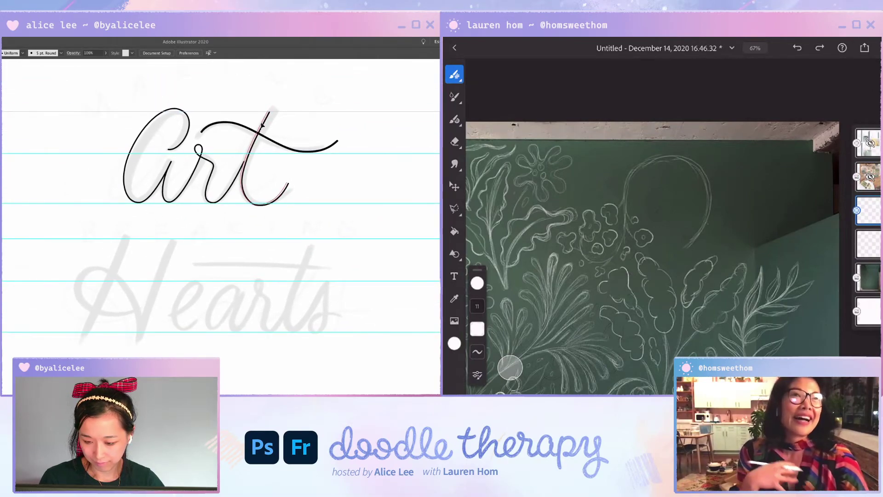
{"action": "left_click", "coordinate": [270, 141]}
{"action": "left_click", "coordinate": [270, 139]}
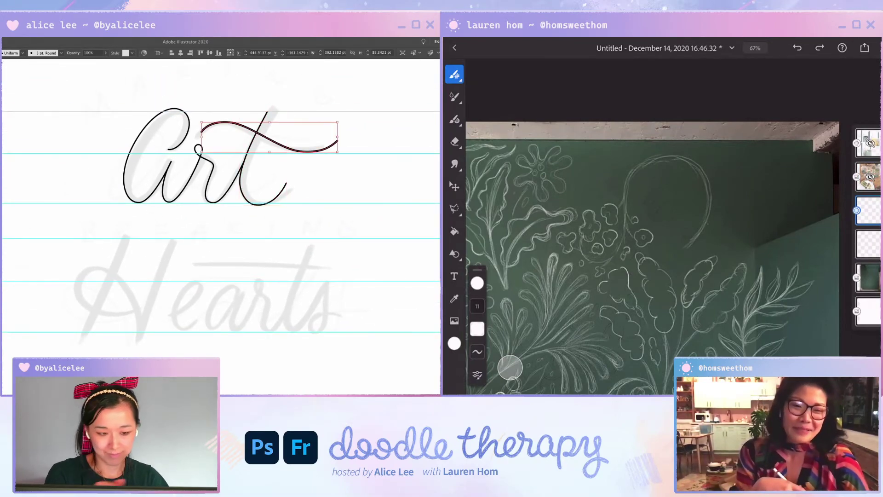
{"action": "left_click", "coordinate": [21, 53]}
{"action": "left_click", "coordinate": [7, 95]}
{"action": "left_click", "coordinate": [61, 53]}
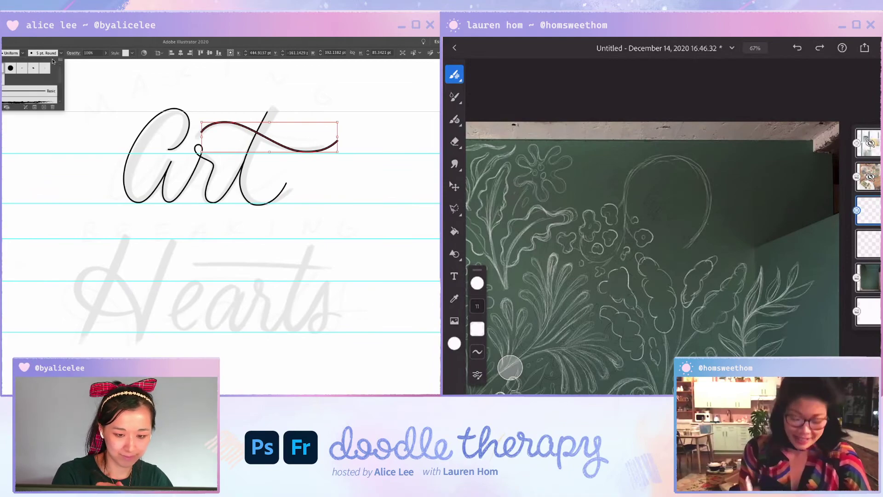
{"action": "left_click", "coordinate": [33, 94]}
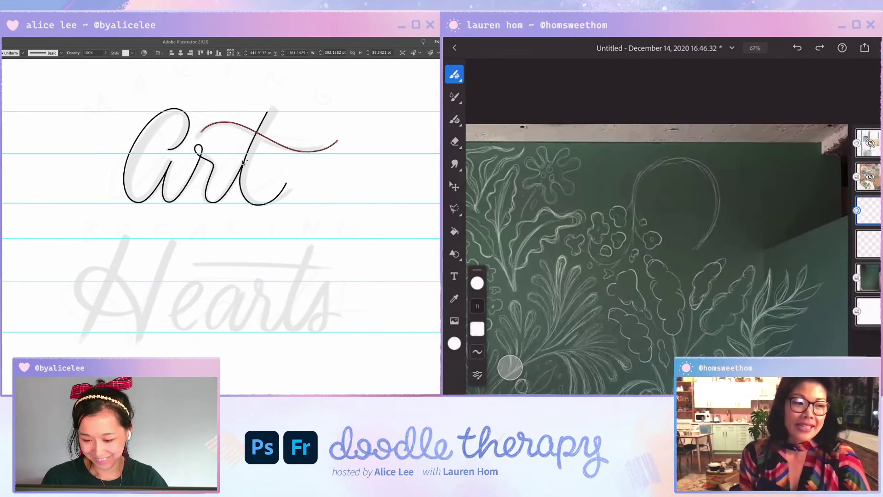
{"action": "left_click", "coordinate": [323, 158]}
{"action": "left_click", "coordinate": [319, 153]}
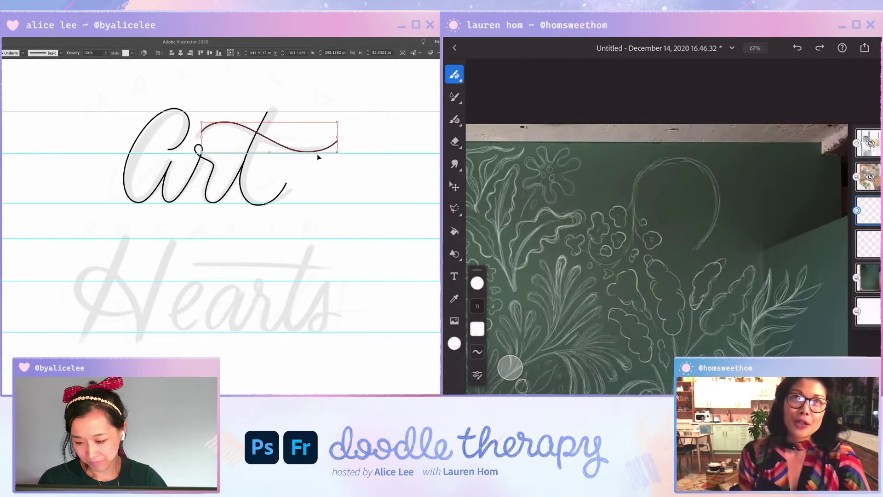
{"action": "left_click", "coordinate": [315, 169]}
Step: Draw a straight slanted path with the Pen tool along the left stem of the H in "Hearts"
{"action": "left_click_drag", "start_coordinate": [263, 251], "coordinate": [286, 229]}
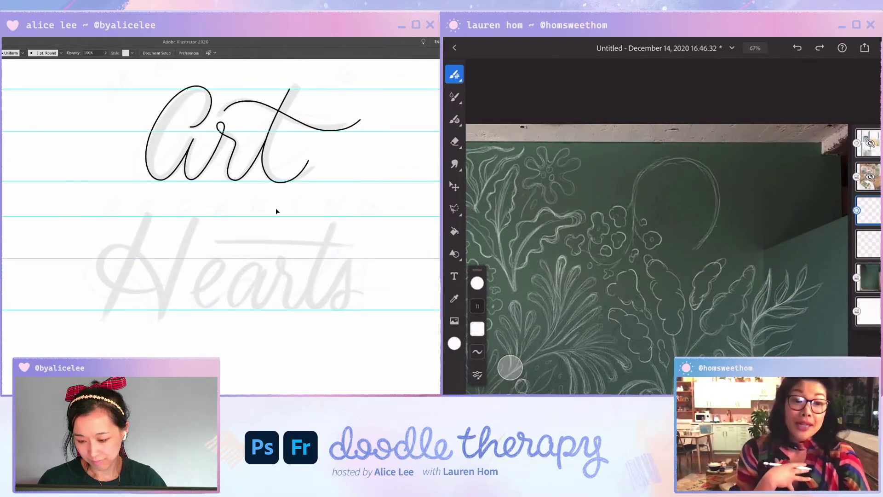
{"action": "left_click", "coordinate": [259, 157]}
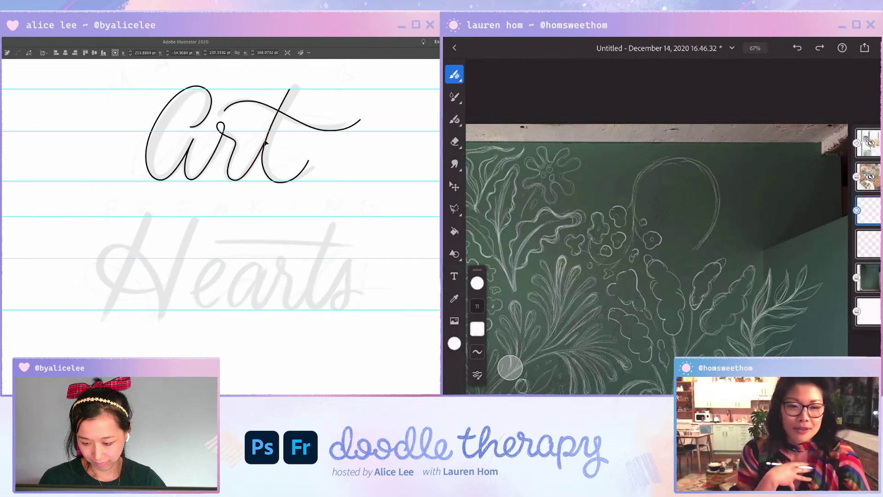
{"action": "left_click", "coordinate": [258, 184]}
{"action": "scroll", "coordinate": [266, 207], "scroll_direction": "down", "scroll_amount": 2}
{"action": "scroll", "coordinate": [267, 207], "scroll_direction": "left", "scroll_amount": 2}
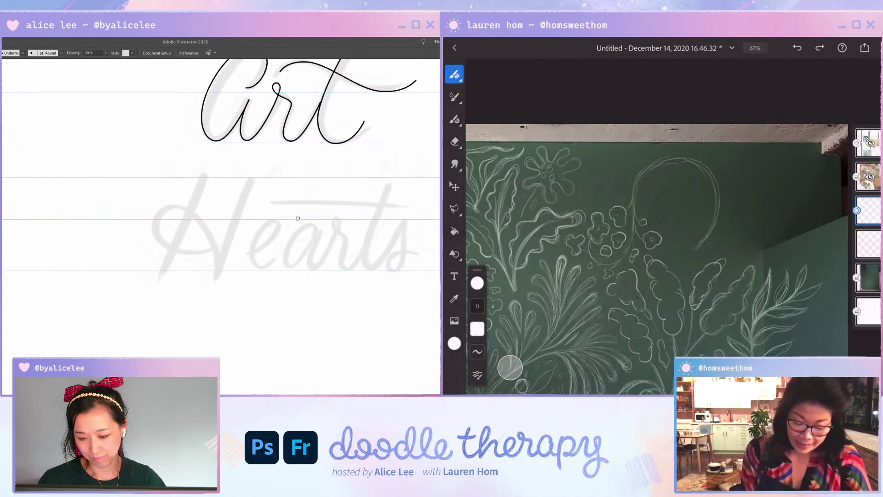
{"action": "scroll", "coordinate": [276, 230], "scroll_direction": "up", "scroll_amount": 3}
{"action": "scroll", "coordinate": [306, 238], "scroll_direction": "down", "scroll_amount": 2}
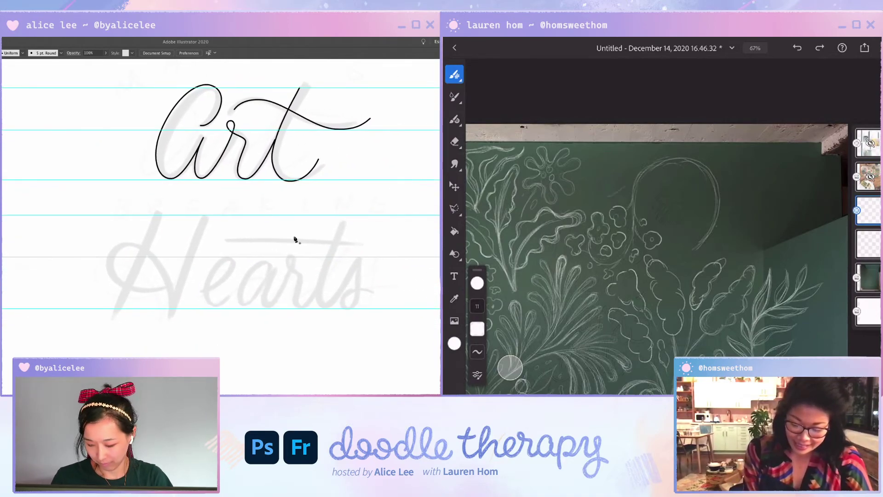
{"action": "left_click", "coordinate": [160, 211]}
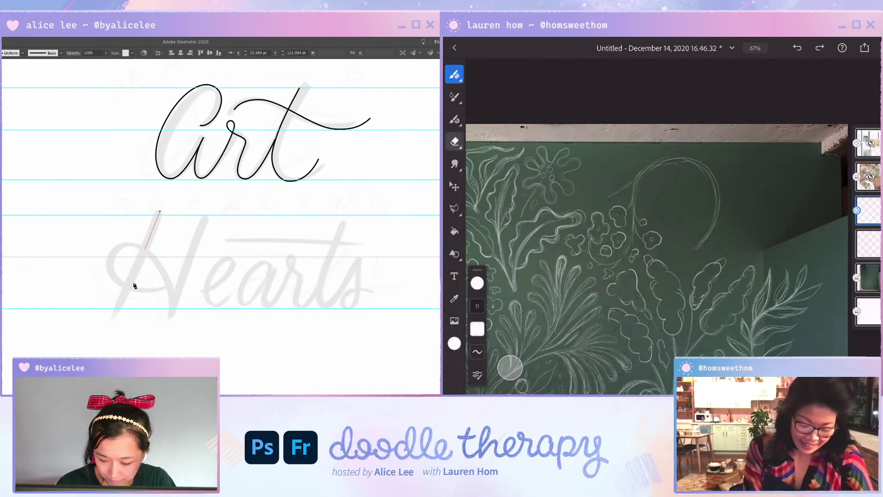
{"action": "left_click", "coordinate": [118, 315]}
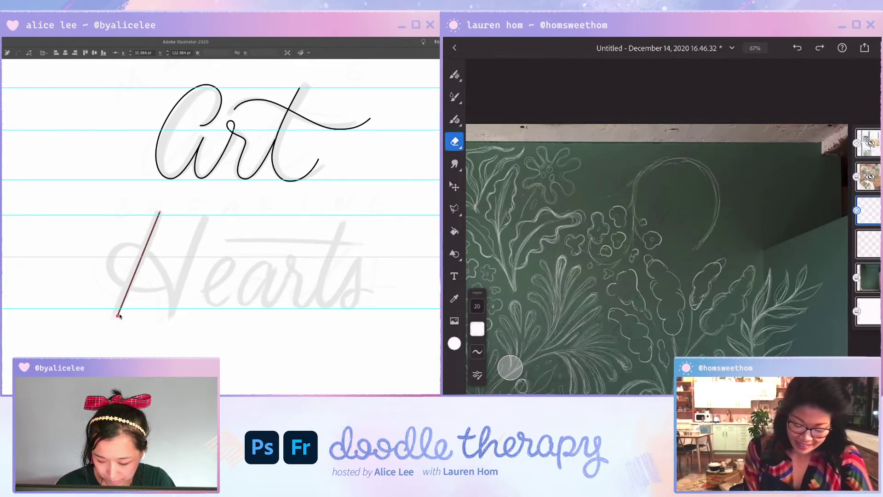
{"action": "left_click", "coordinate": [154, 277]}
Step: Copy the slanted H stem and place the duplicate just right of the t in "Art" as a slant reference
{"action": "left_click", "coordinate": [137, 272]}
{"action": "key", "text": "super+c"}
{"action": "key", "text": "super+v"}
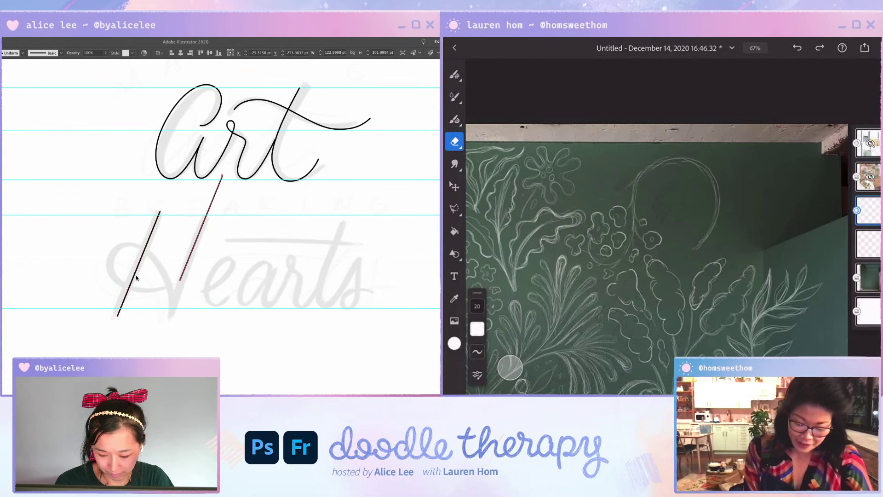
{"action": "left_click_drag", "start_coordinate": [179, 275], "coordinate": [330, 180]}
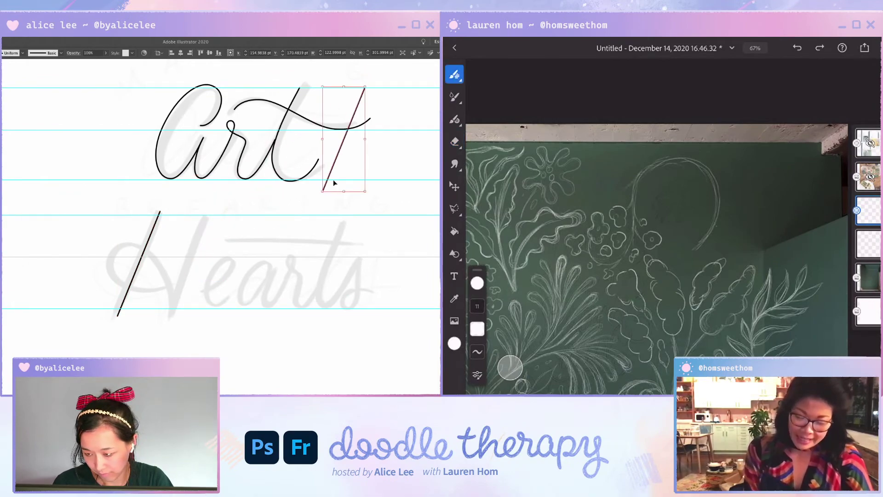
{"action": "left_click", "coordinate": [359, 156]}
Step: Reshape the t in "Art" by shifting its left curve outward, lowering its bottom curve slightly, and adjusting the exit stroke's end
{"action": "left_click", "coordinate": [279, 130]}
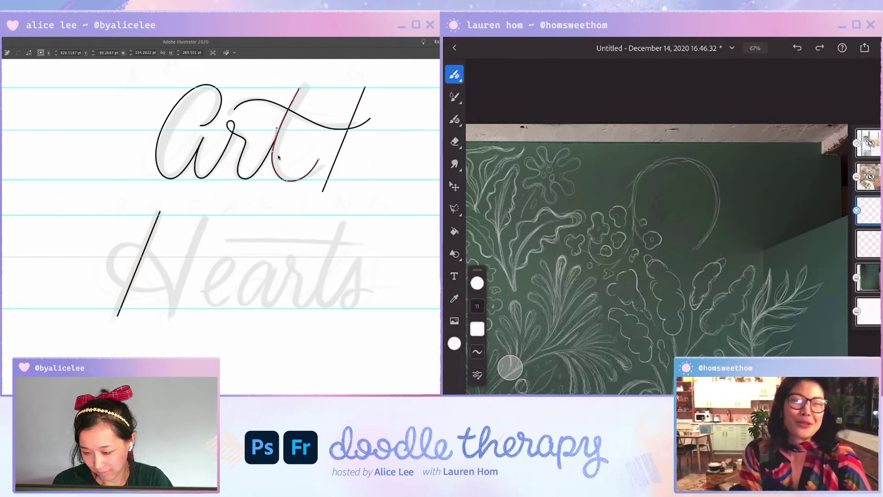
{"action": "left_click", "coordinate": [270, 159]}
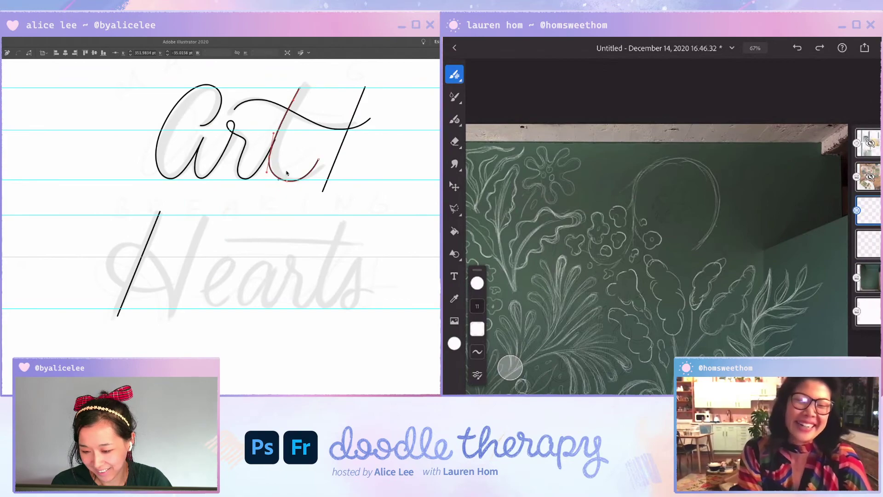
{"action": "key", "text": "Right"}
{"action": "key", "text": "Right"}
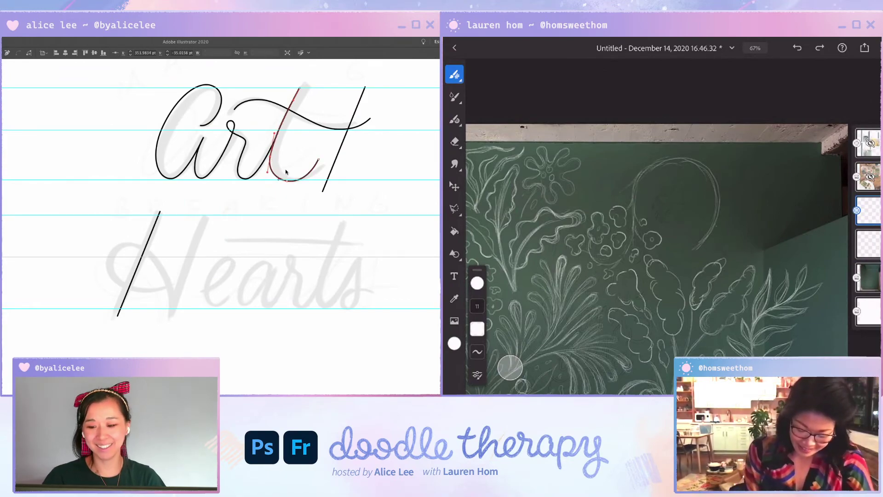
{"action": "left_click_drag", "start_coordinate": [287, 181], "coordinate": [289, 186]}
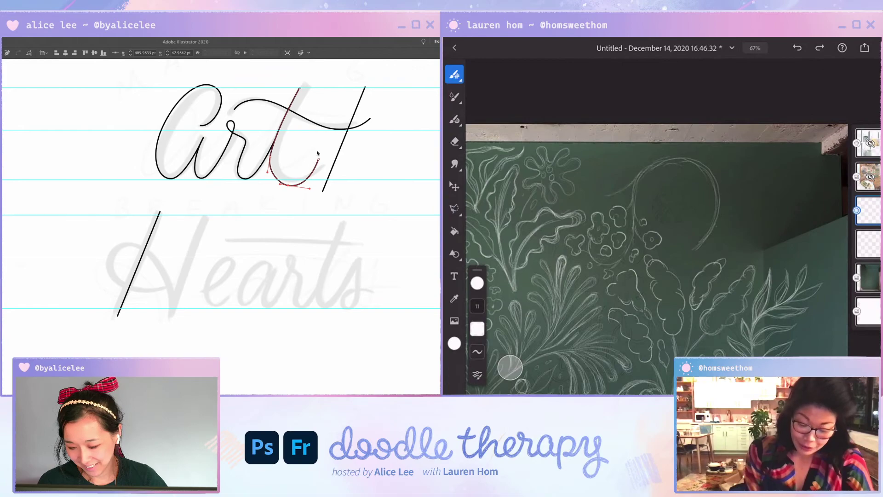
{"action": "left_click", "coordinate": [319, 159]}
{"action": "left_click", "coordinate": [317, 158]}
{"action": "left_click", "coordinate": [270, 191]}
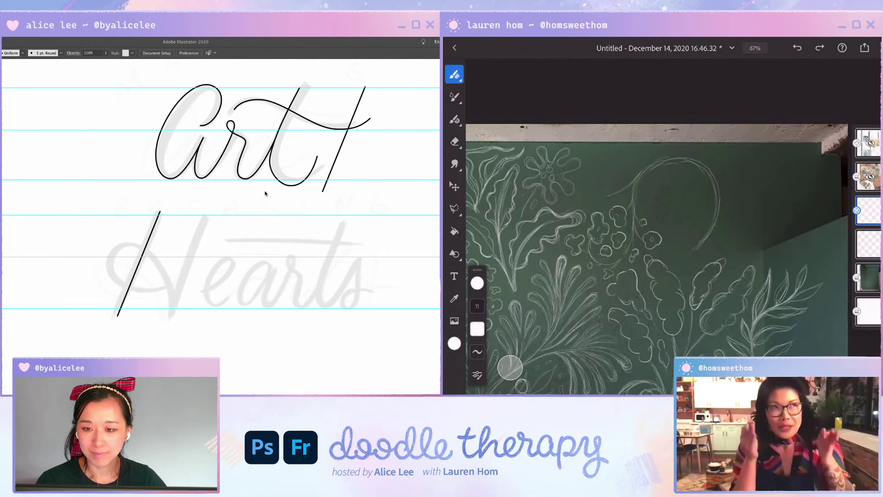
Step: Fine-tune the bottom anchors of the a's right stroke and the large left bowl in "Art" along the baseline
{"action": "key", "text": "ctrl+plus"}
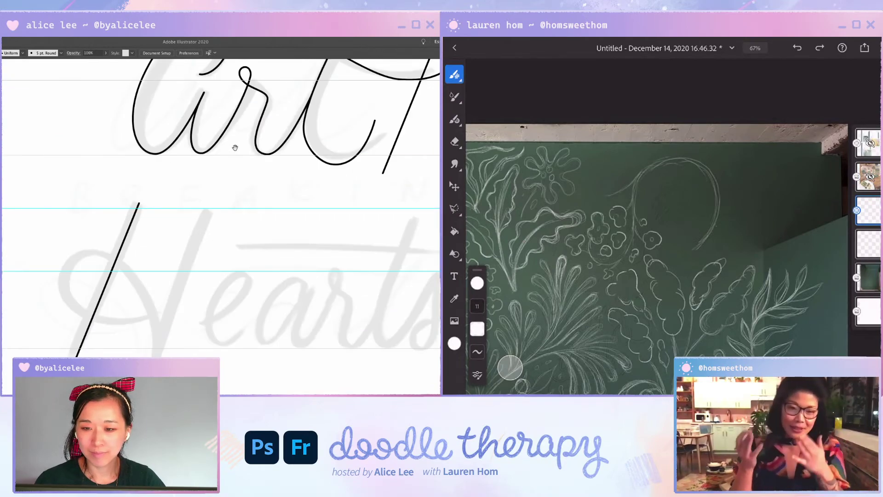
{"action": "left_click_drag", "start_coordinate": [234, 146], "coordinate": [238, 190]}
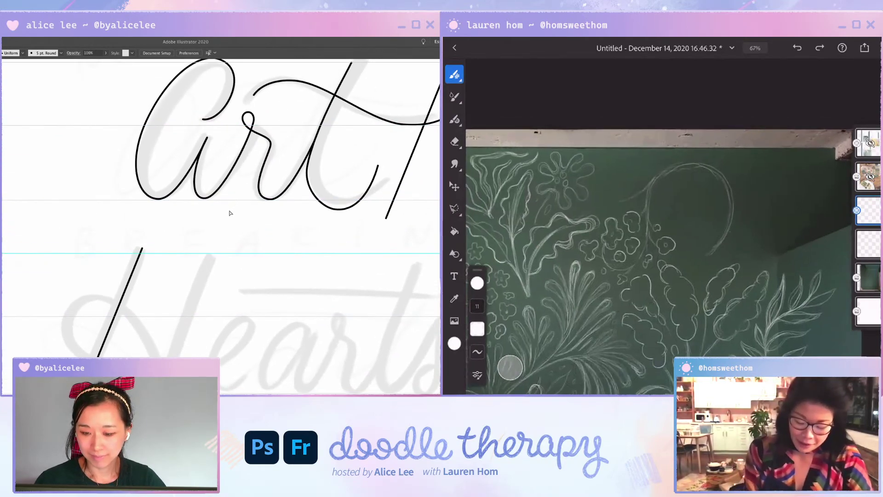
{"action": "left_click", "coordinate": [218, 194]}
{"action": "left_click", "coordinate": [204, 198]}
{"action": "left_click_drag", "start_coordinate": [205, 198], "coordinate": [207, 201]}
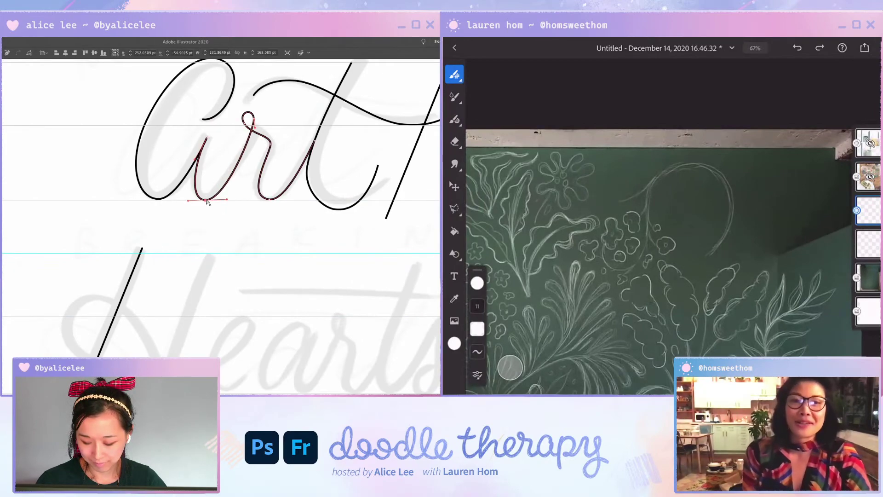
{"action": "left_click", "coordinate": [209, 214]}
{"action": "left_click", "coordinate": [162, 199]}
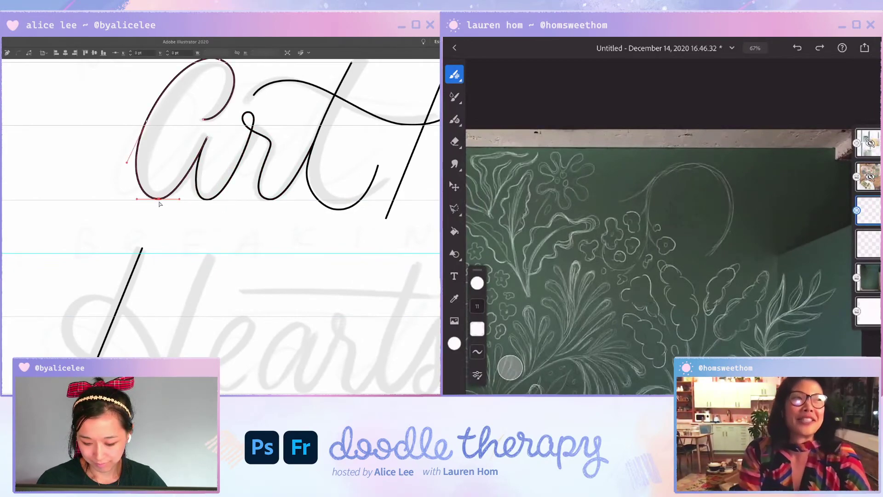
{"action": "left_click", "coordinate": [156, 216]}
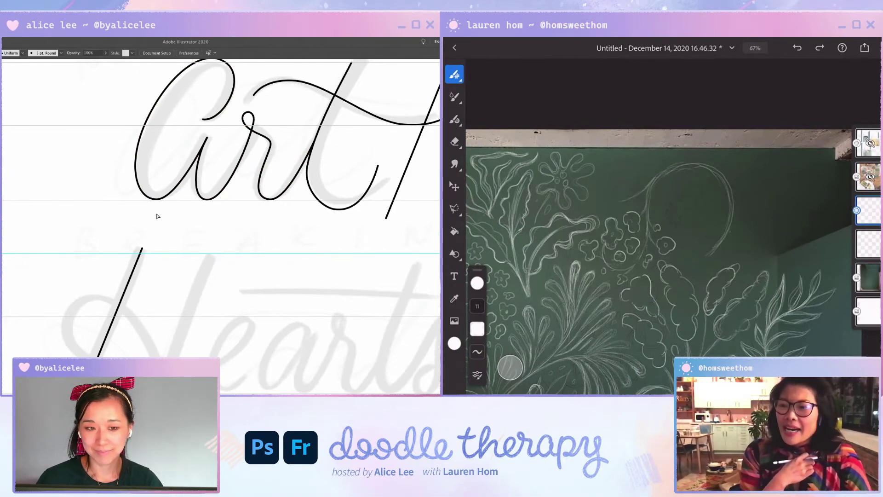
Step: Shift the r's loop and shoulder anchors slightly right and adjust the curve handle leading up from the baseline
{"action": "left_click", "coordinate": [270, 133]}
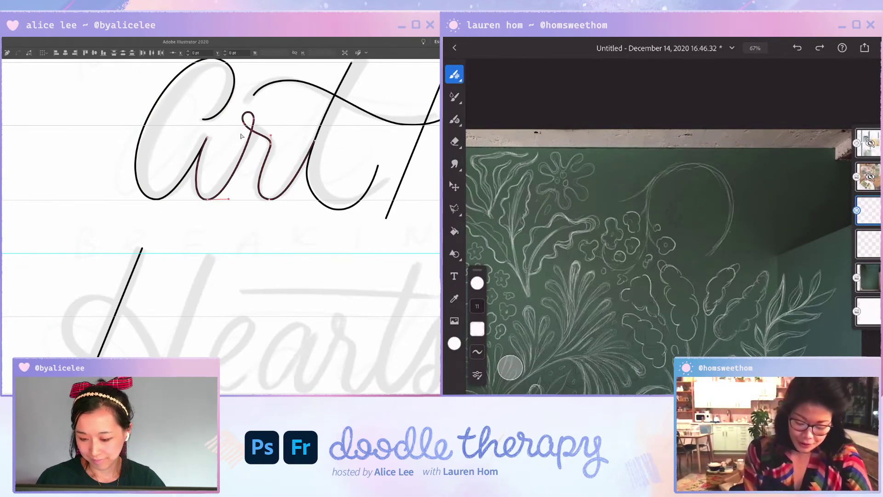
{"action": "left_click", "coordinate": [271, 144], "text": "shift"}
{"action": "left_click_drag", "start_coordinate": [271, 144], "coordinate": [274, 144]}
{"action": "left_click", "coordinate": [275, 161]}
{"action": "left_click", "coordinate": [236, 186]}
{"action": "left_click_drag", "start_coordinate": [227, 200], "coordinate": [230, 200]}
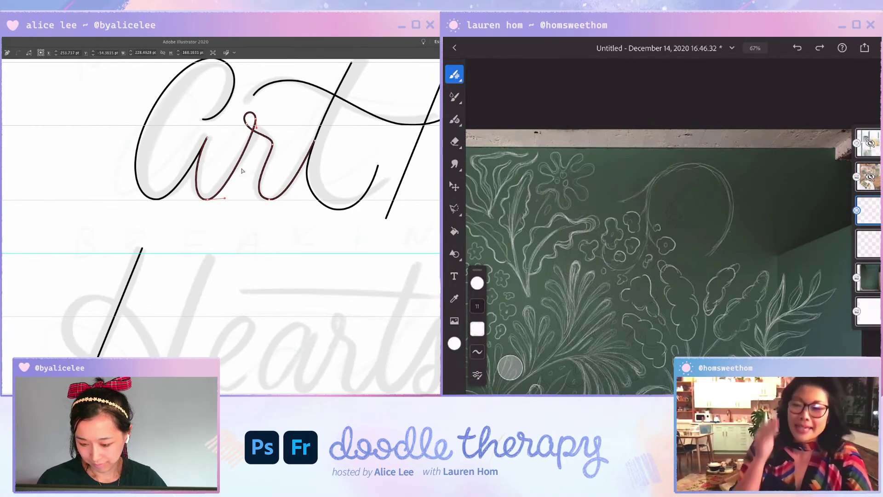
{"action": "left_click", "coordinate": [258, 143]}
Step: Refine the lower stem and bottom curve of the t in "Art" so the curve dips slightly below the baseline
{"action": "key", "text": "super+minus"}
{"action": "left_click_drag", "start_coordinate": [258, 256], "coordinate": [240, 243]}
{"action": "left_click", "coordinate": [301, 173]}
{"action": "mouse_move", "coordinate": [301, 174]}
{"action": "left_mouse_down"}
{"action": "mouse_move", "coordinate": [300, 163]}
{"action": "mouse_move", "coordinate": [303, 186]}
{"action": "left_mouse_up"}
{"action": "left_click", "coordinate": [323, 189]}
{"action": "left_click_drag", "start_coordinate": [261, 231], "coordinate": [289, 212]}
{"action": "left_click", "coordinate": [302, 172]}
{"action": "scroll", "coordinate": [289, 211], "scroll_direction": "down", "scroll_amount": 2}
{"action": "left_click", "coordinate": [294, 211]}
{"action": "left_click_drag", "start_coordinate": [287, 179], "coordinate": [284, 186]}
{"action": "left_click", "coordinate": [282, 203]}
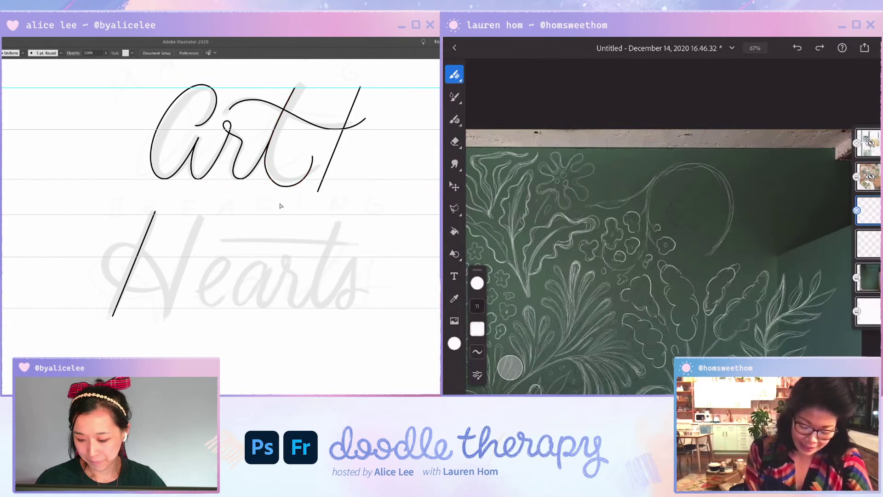
Step: Duplicate the left stem of the H in "Hearts" and place the copy along the sketched right stem
{"action": "scroll", "coordinate": [258, 206], "scroll_direction": "down", "scroll_amount": 4}
{"action": "scroll", "coordinate": [257, 206], "scroll_direction": "left", "scroll_amount": 3}
{"action": "left_click", "coordinate": [179, 219]}
{"action": "left_click_drag", "start_coordinate": [183, 218], "coordinate": [231, 218]}
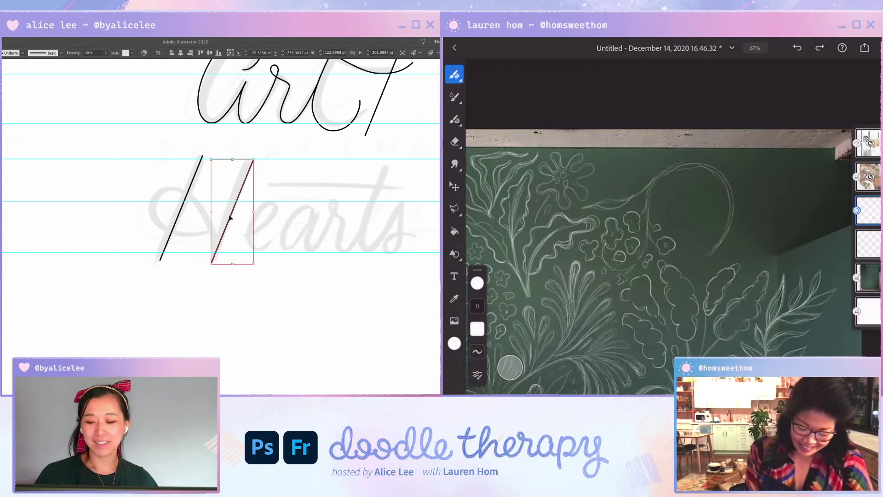
Step: Continue the H's right stem from its lower end with the Pen tool, drawing the looped crossbar around the left stem
{"action": "key", "text": "p"}
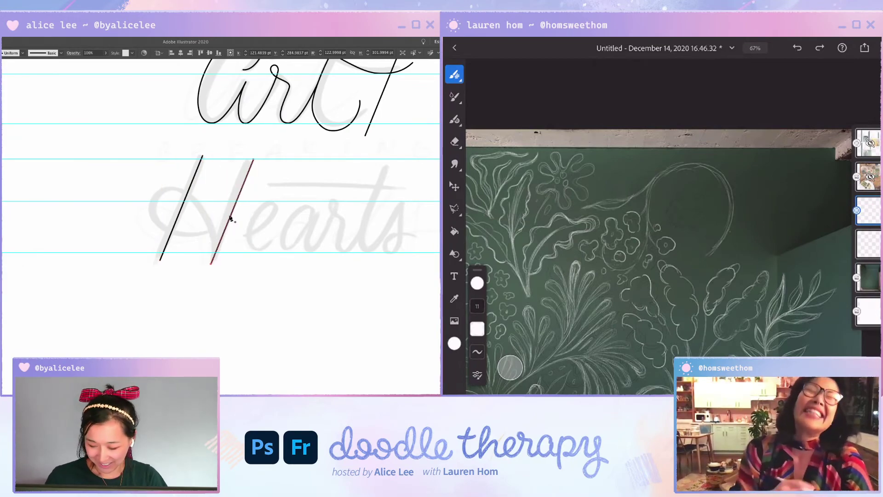
{"action": "left_click", "coordinate": [211, 264]}
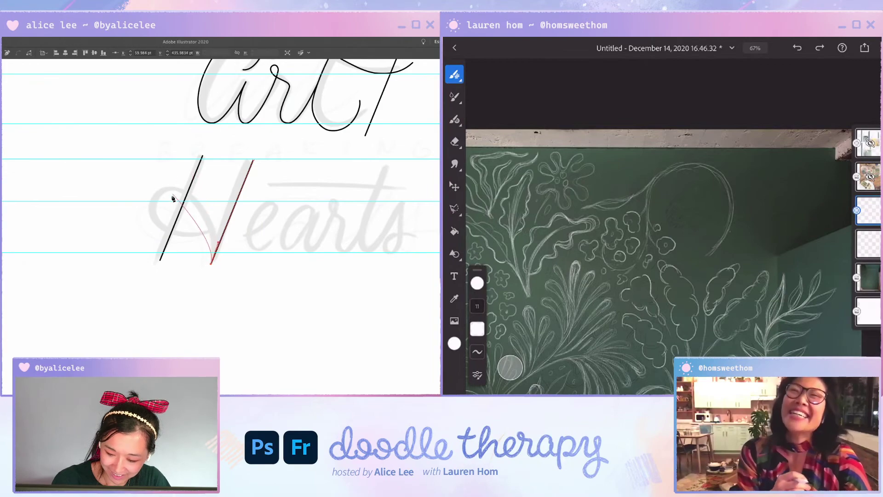
{"action": "left_click_drag", "start_coordinate": [176, 189], "coordinate": [136, 193]}
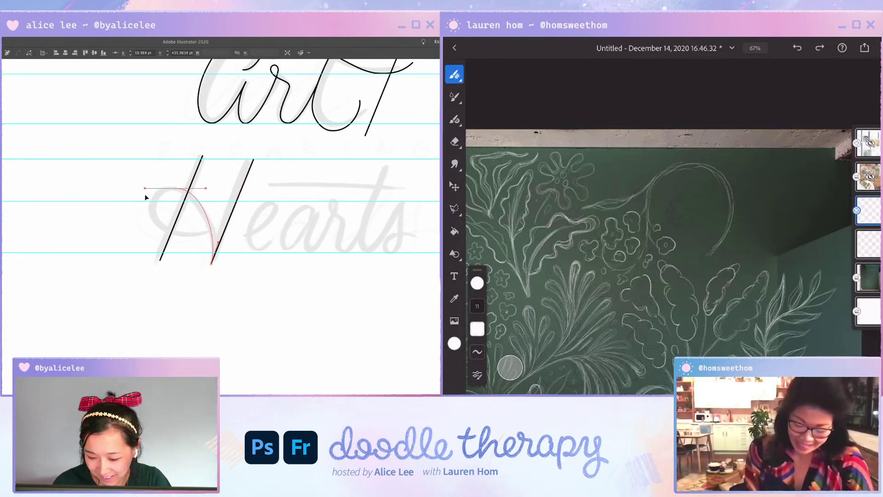
{"action": "left_click_drag", "start_coordinate": [176, 231], "coordinate": [210, 231]}
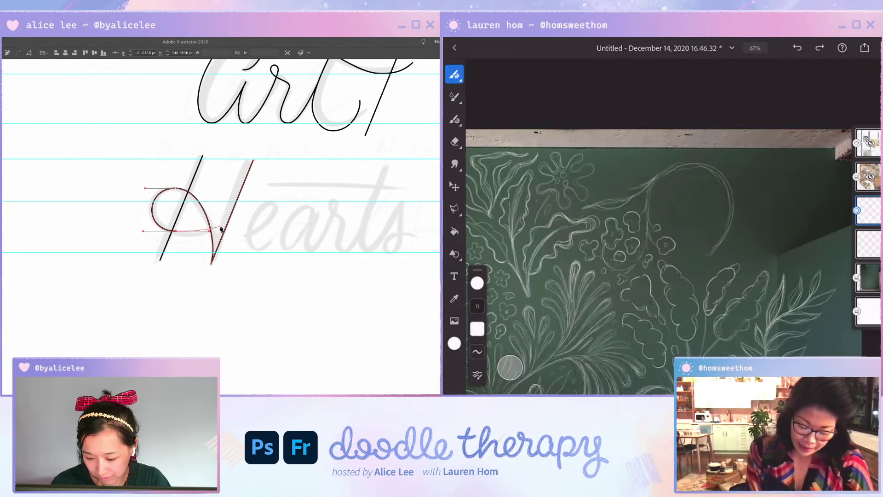
{"action": "left_click_drag", "start_coordinate": [217, 226], "coordinate": [195, 240]}
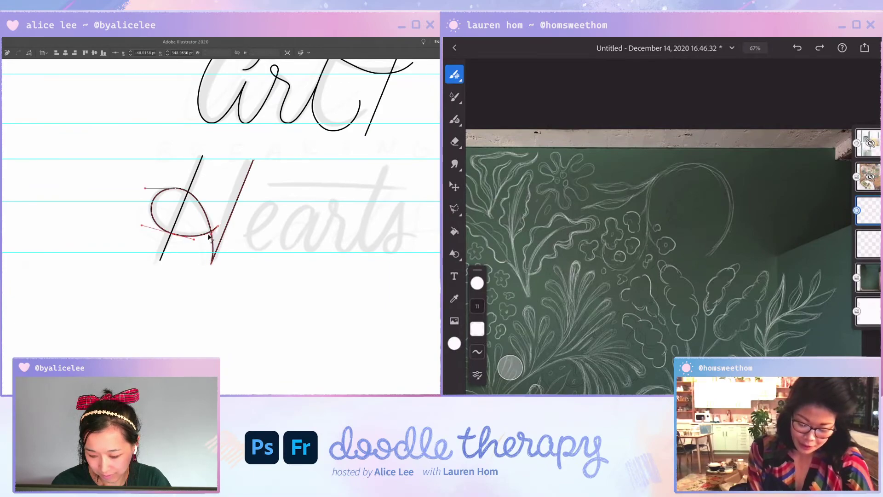
Step: Smooth the H's crossbar loop by adjusting its lower curve handle and moving its top and bottom anchors slightly down
{"action": "left_click", "coordinate": [193, 240]}
{"action": "left_click", "coordinate": [191, 235]}
{"action": "left_click_drag", "start_coordinate": [194, 239], "coordinate": [189, 240]}
{"action": "left_click", "coordinate": [195, 254], "text": "ctrl"}
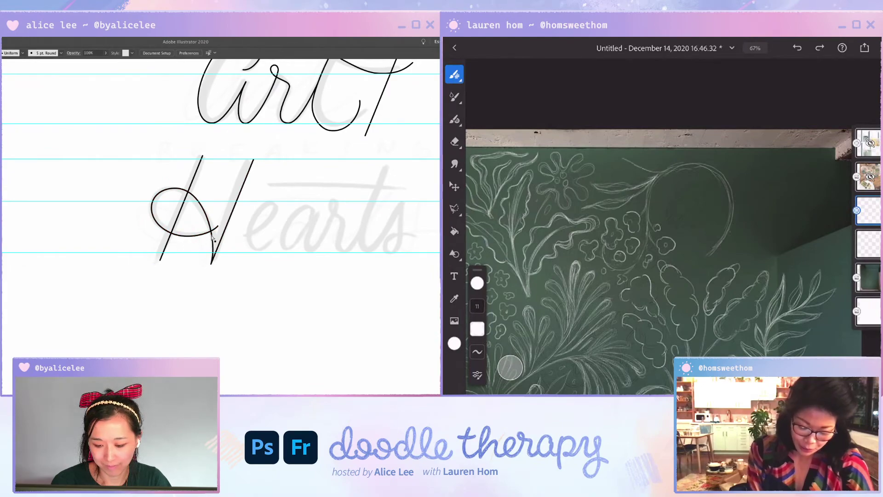
{"action": "left_click", "coordinate": [195, 197]}
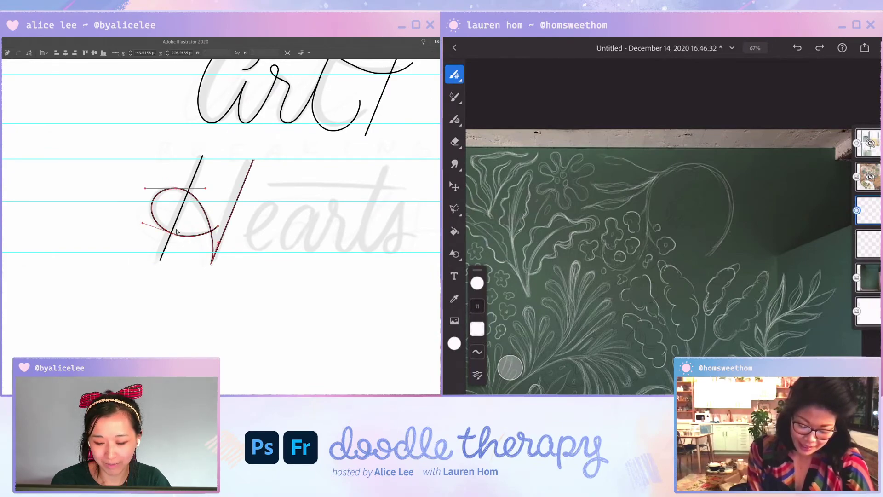
{"action": "left_click_drag", "start_coordinate": [173, 234], "coordinate": [171, 239]}
{"action": "left_click", "coordinate": [183, 265]}
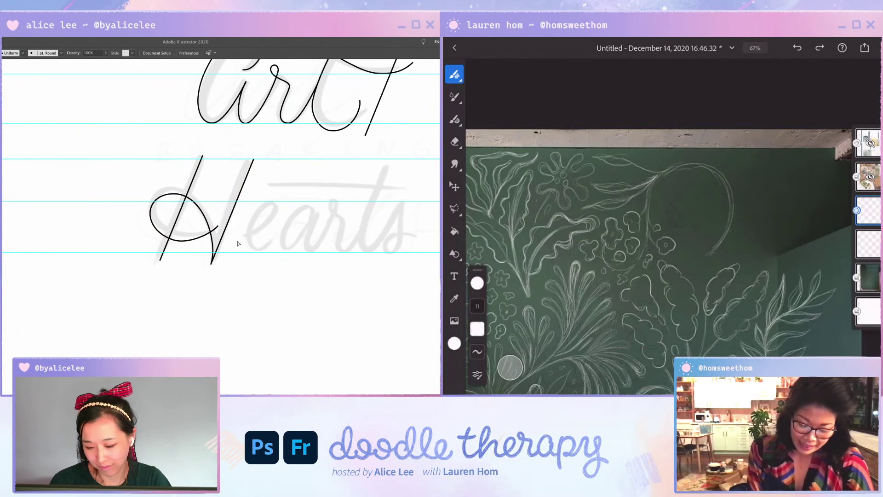
{"action": "left_click", "coordinate": [211, 264]}
{"action": "left_click", "coordinate": [210, 317]}
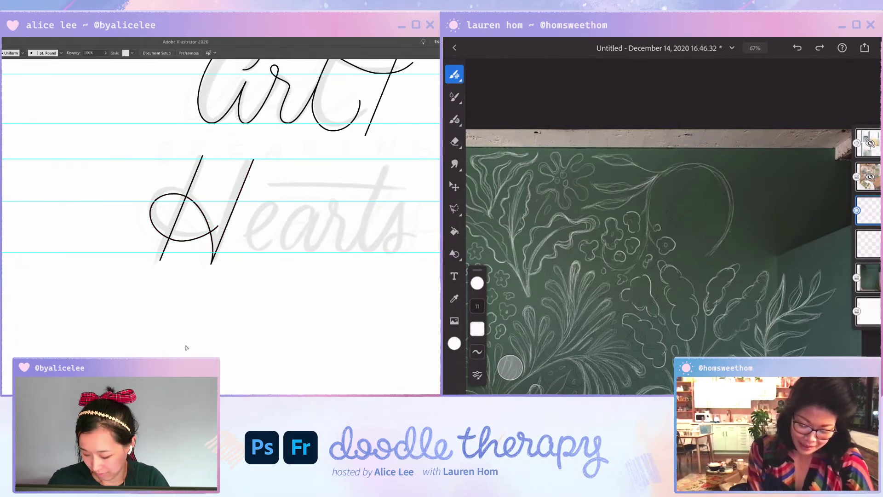
Step: Trace the e in "Hearts" with the Pen tool, from its entry stroke through the top loop to the exit stroke
{"action": "left_click_drag", "start_coordinate": [244, 233], "coordinate": [265, 234]}
{"action": "key", "text": "super+z"}
{"action": "left_click_drag", "start_coordinate": [272, 201], "coordinate": [256, 201]}
{"action": "left_click_drag", "start_coordinate": [247, 238], "coordinate": [274, 250]}
{"action": "left_click", "coordinate": [285, 229]}
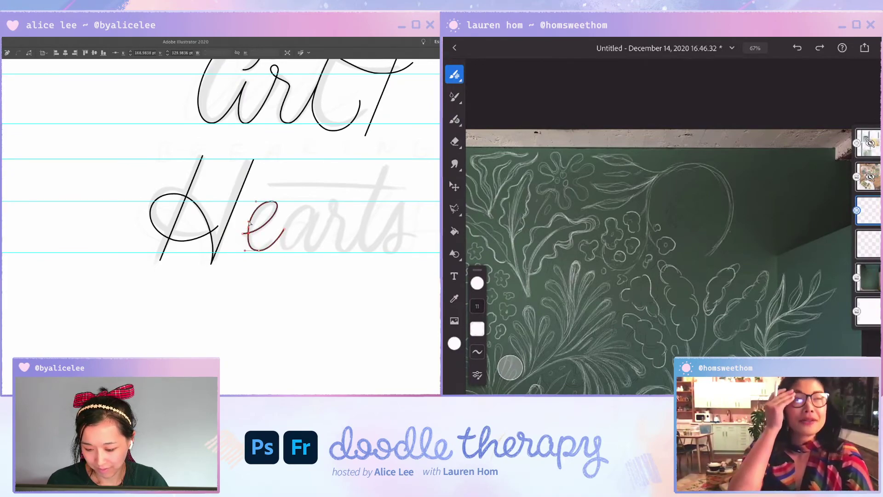
Step: Reshape the upper-right bend of the e in "Hearts" and adjust its exit stroke
{"action": "left_click_drag", "start_coordinate": [285, 205], "coordinate": [284, 211]}
{"action": "left_click", "coordinate": [269, 231]}
{"action": "left_click", "coordinate": [277, 214]}
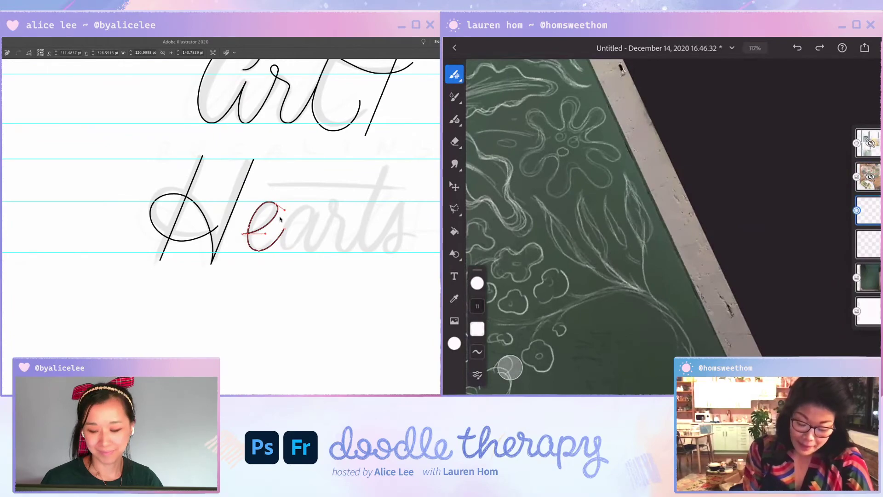
{"action": "key", "text": "super+equal"}
{"action": "left_click_drag", "start_coordinate": [263, 212], "coordinate": [283, 182]}
{"action": "left_click", "coordinate": [229, 220]}
{"action": "left_click_drag", "start_coordinate": [229, 221], "coordinate": [198, 261]}
{"action": "left_click", "coordinate": [224, 238]}
{"action": "left_click", "coordinate": [224, 219]}
{"action": "left_click", "coordinate": [231, 264]}
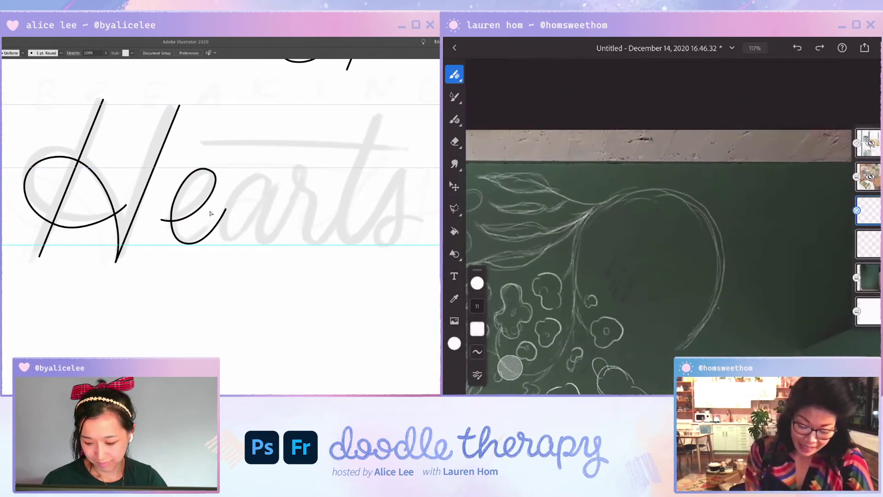
Step: Fine-tune the curve handles around the e's top loop
{"action": "left_click", "coordinate": [213, 172]}
{"action": "left_click_drag", "start_coordinate": [226, 181], "coordinate": [175, 186]}
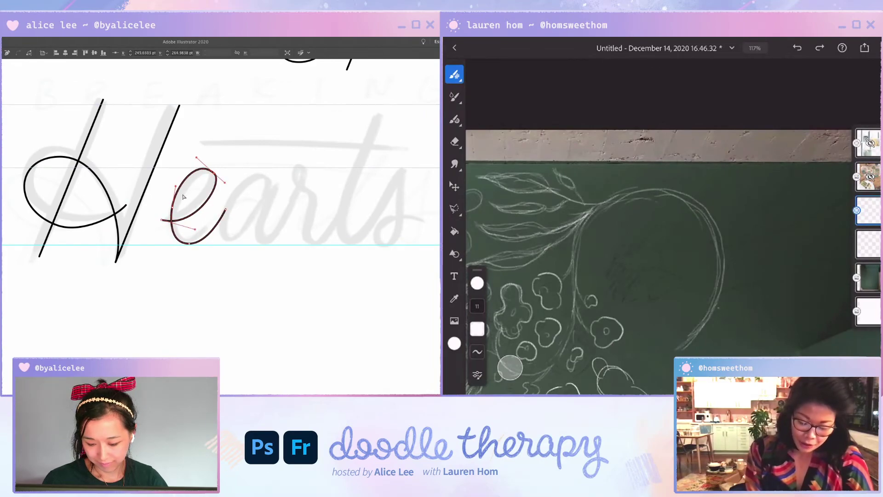
{"action": "left_click", "coordinate": [213, 161]}
{"action": "left_click", "coordinate": [215, 174]}
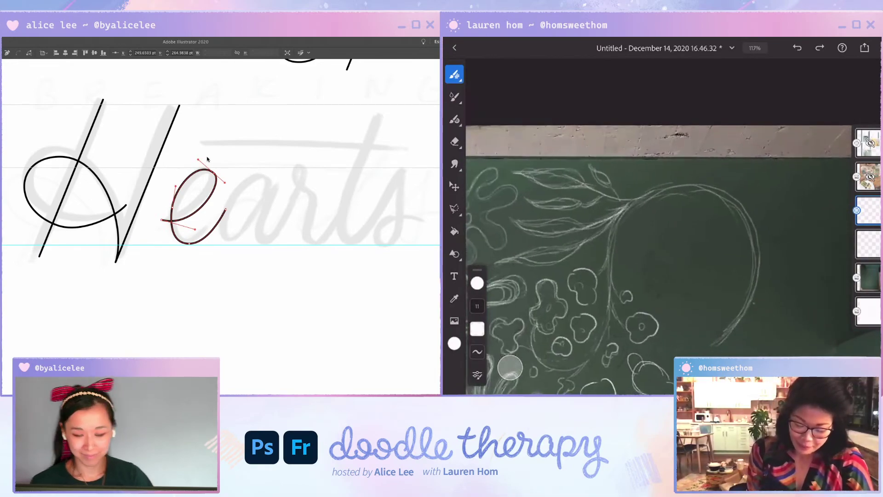
Step: Trace the bowl of the a in "Hearts" with the Pen tool, from its upper right around the baseline and back up
{"action": "left_click_drag", "start_coordinate": [270, 184], "coordinate": [251, 168]}
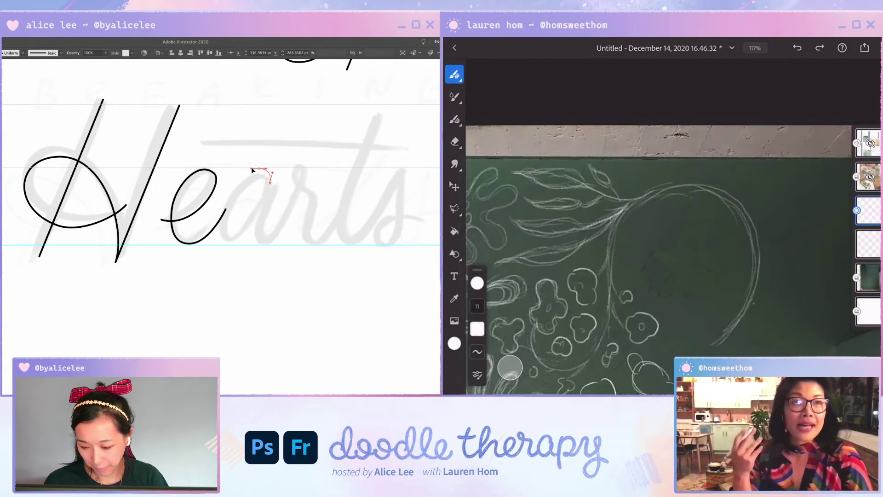
{"action": "left_click_drag", "start_coordinate": [229, 201], "coordinate": [223, 214]}
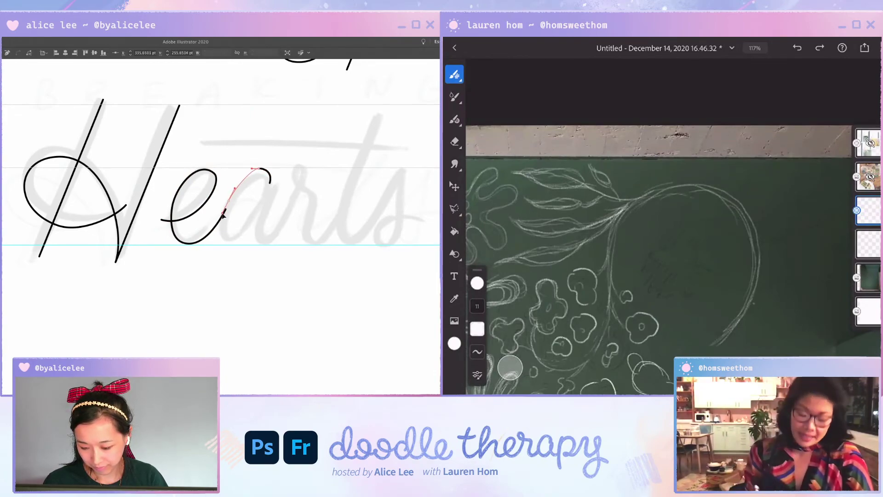
{"action": "left_click_drag", "start_coordinate": [231, 244], "coordinate": [245, 244]}
{"action": "left_click", "coordinate": [277, 184]}
{"action": "left_click", "coordinate": [271, 212], "text": "super"}
{"action": "scroll", "coordinate": [258, 211], "scroll_direction": "right", "scroll_amount": 1}
{"action": "scroll", "coordinate": [258, 211], "scroll_direction": "up", "scroll_amount": 1}
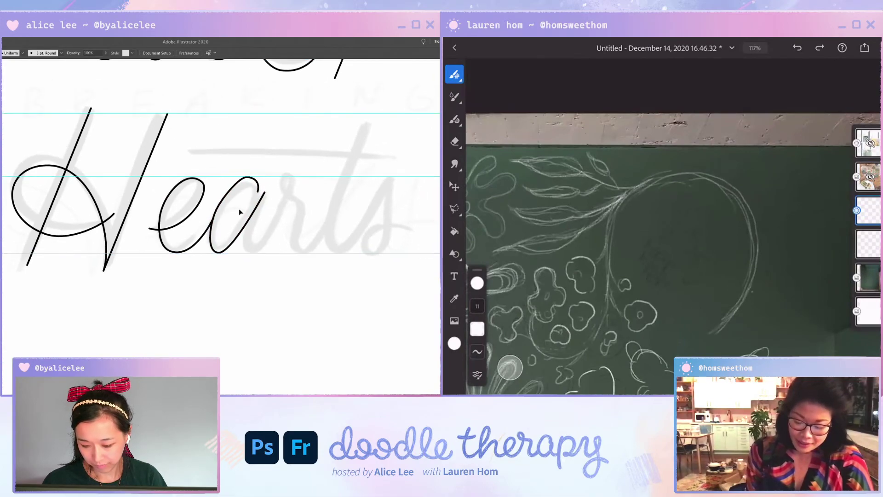
Step: Reshape the left side of the a's bowl by adjusting its side anchor and pulling its lower handle outward
{"action": "left_click", "coordinate": [246, 212]}
{"action": "left_click_drag", "start_coordinate": [212, 222], "coordinate": [208, 229]}
{"action": "key", "text": "super+z"}
{"action": "left_click", "coordinate": [217, 213]}
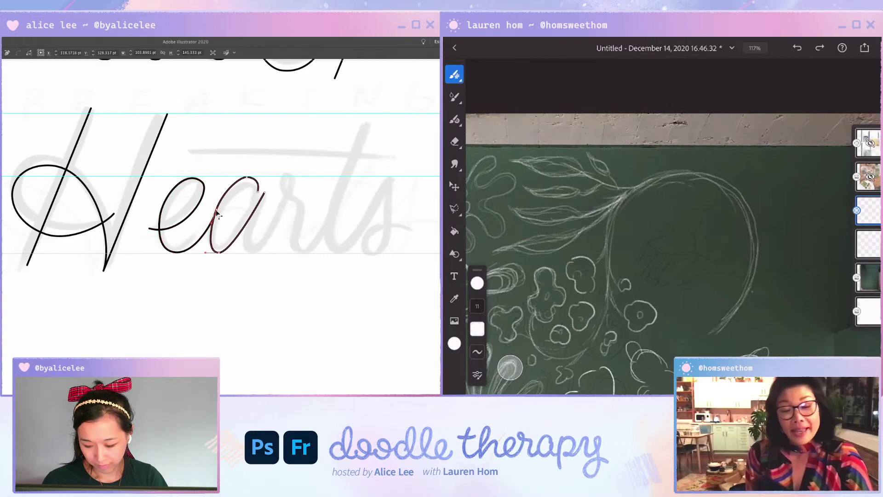
{"action": "left_click", "coordinate": [212, 223]}
{"action": "left_click", "coordinate": [217, 209]}
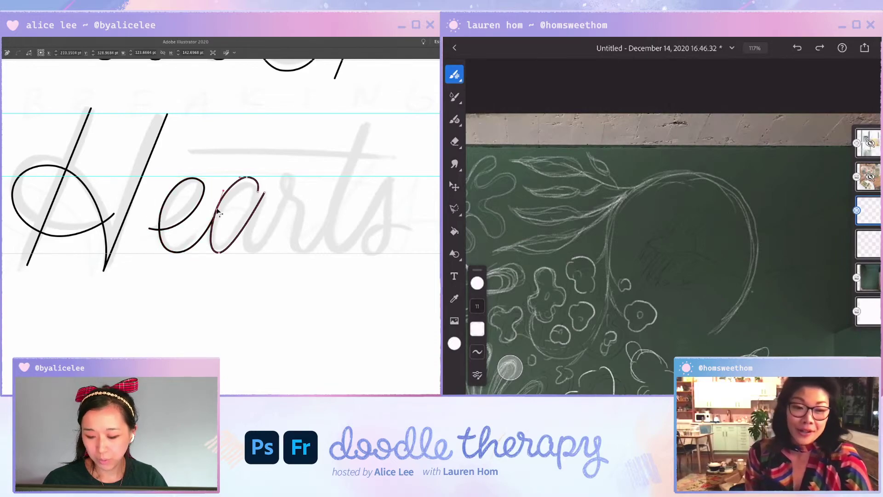
{"action": "left_click", "coordinate": [210, 226]}
{"action": "left_click_drag", "start_coordinate": [210, 225], "coordinate": [206, 230]}
Step: Refine the a's top curve and upper-right end by adjusting their anchors and handles
{"action": "left_click", "coordinate": [242, 201]}
{"action": "left_click", "coordinate": [247, 178]}
{"action": "left_click_drag", "start_coordinate": [254, 177], "coordinate": [257, 194]}
{"action": "left_click", "coordinate": [260, 187]}
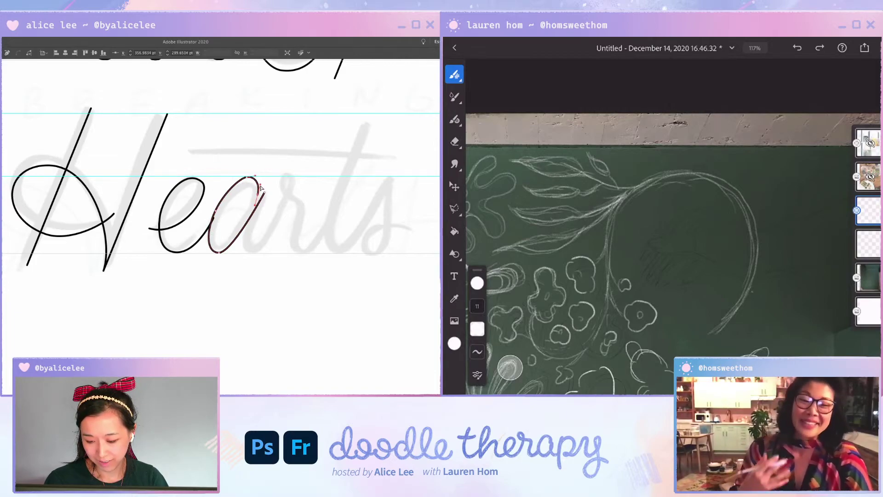
{"action": "left_click", "coordinate": [262, 187]}
{"action": "left_click", "coordinate": [259, 194]}
{"action": "left_click", "coordinate": [264, 192]}
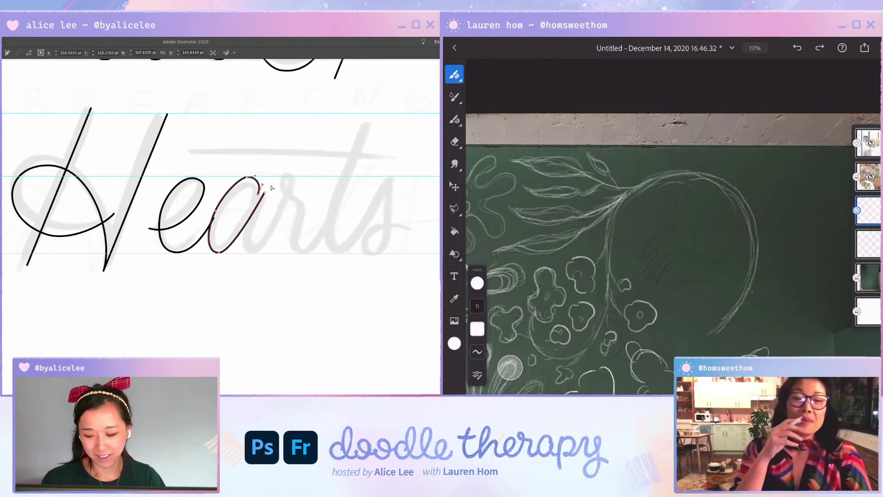
Step: Reshape the bottom of the a's bowl in "Hearts" by adjusting the handles of its baseline anchor
{"action": "left_click", "coordinate": [268, 192]}
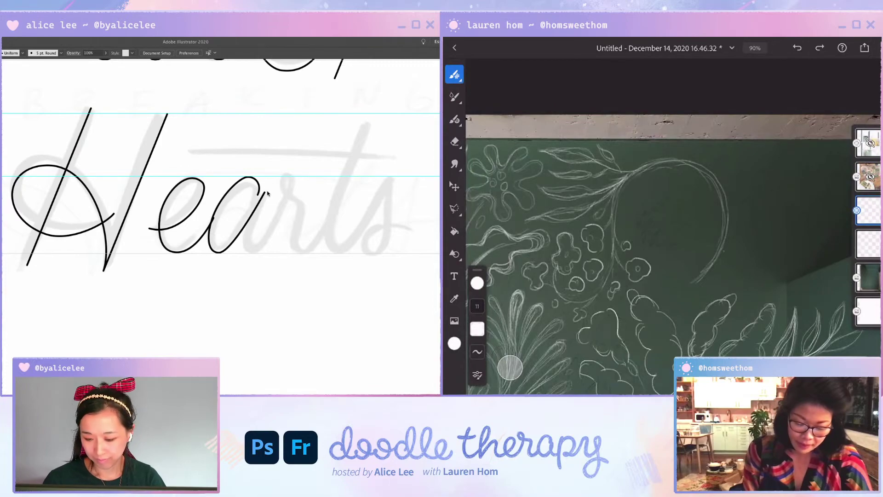
{"action": "left_click", "coordinate": [246, 179]}
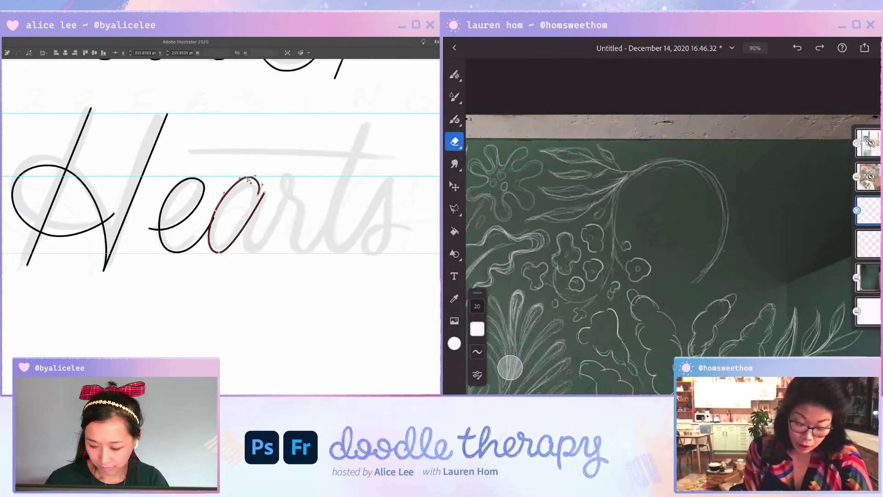
{"action": "left_click", "coordinate": [262, 167]}
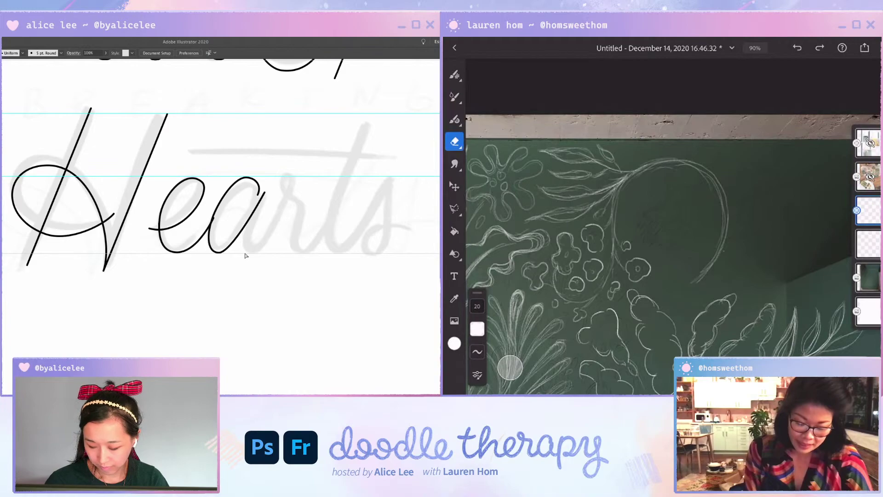
{"action": "left_click", "coordinate": [208, 253]}
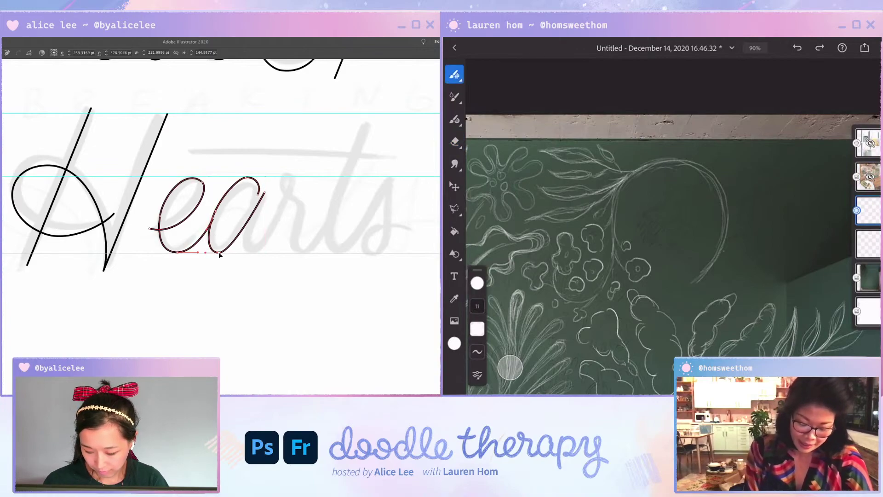
{"action": "mouse_move", "coordinate": [206, 252]}
{"action": "left_mouse_down"}
{"action": "mouse_move", "coordinate": [235, 257]}
{"action": "mouse_move", "coordinate": [219, 254]}
{"action": "left_mouse_up"}
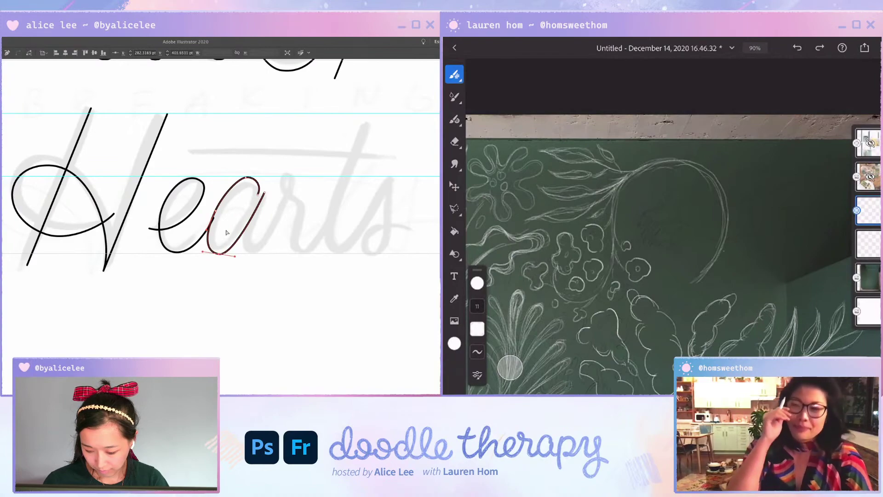
Step: Fine-tune the a's top curve by nudging the handle of its uppermost anchor
{"action": "left_click", "coordinate": [221, 209]}
{"action": "left_click", "coordinate": [244, 178]}
{"action": "left_click", "coordinate": [246, 178]}
{"action": "left_click_drag", "start_coordinate": [239, 179], "coordinate": [238, 178]}
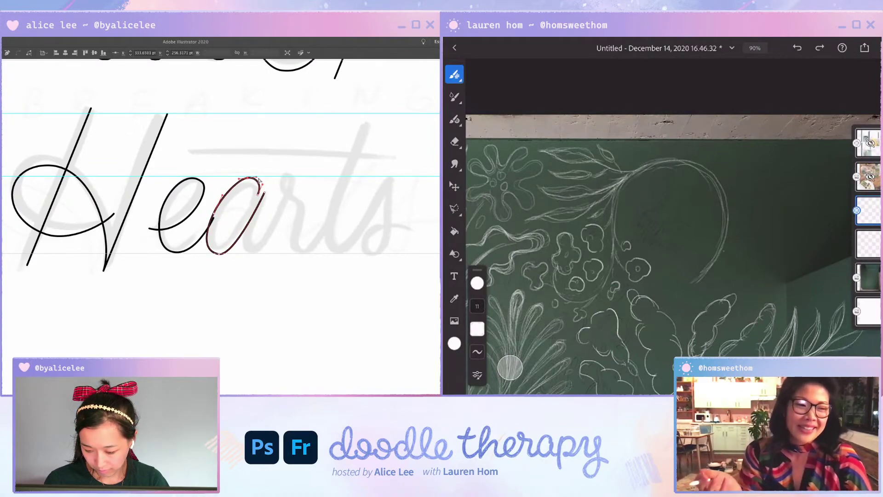
Step: Shorten the right upstroke of the a's bowl so that it ends partway up the letter
{"action": "left_click", "coordinate": [275, 197]}
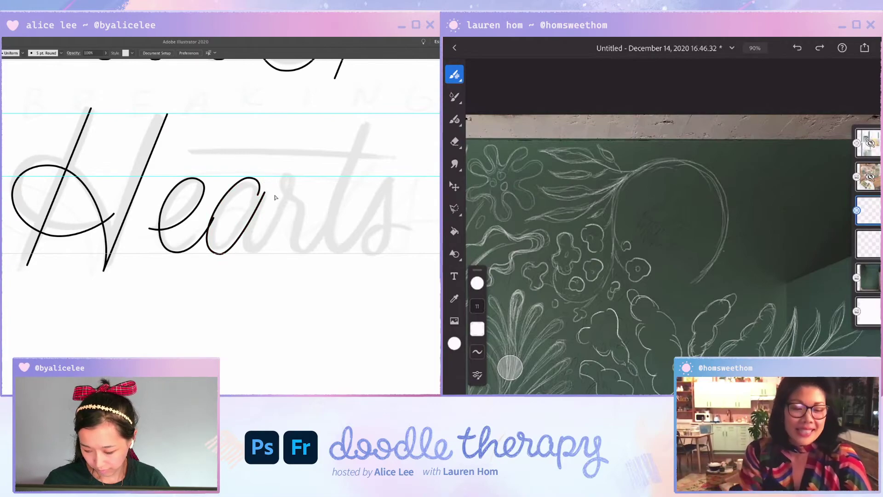
{"action": "left_click", "coordinate": [261, 193]}
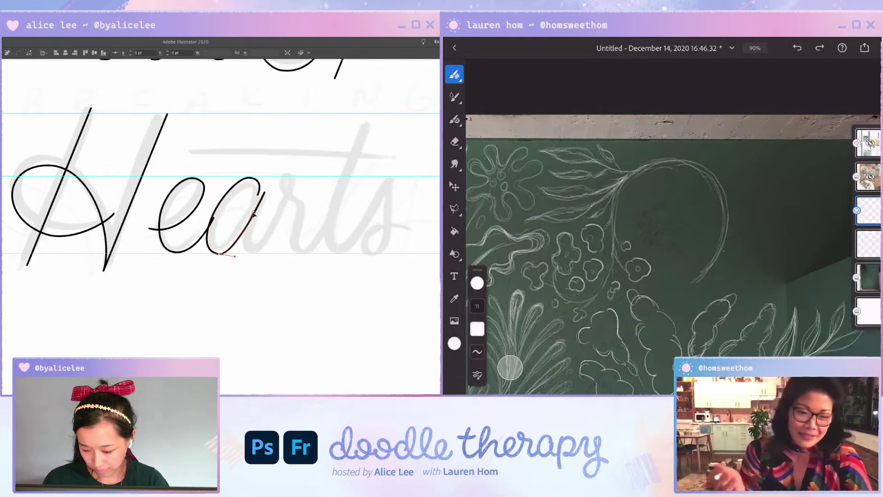
{"action": "left_click", "coordinate": [256, 244]}
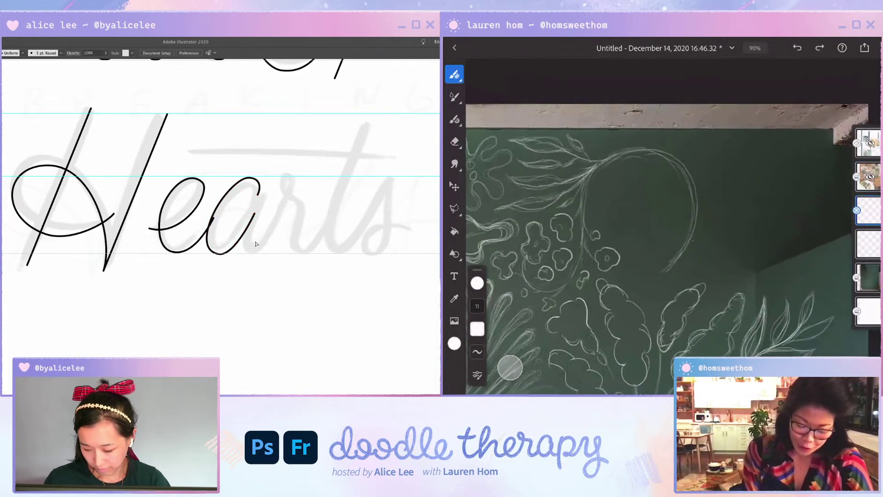
Step: Trace the a's right stem with the Pen tool, from its upper end down into a horizontal curve at the baseline
{"action": "left_click_drag", "start_coordinate": [264, 197], "coordinate": [270, 186]}
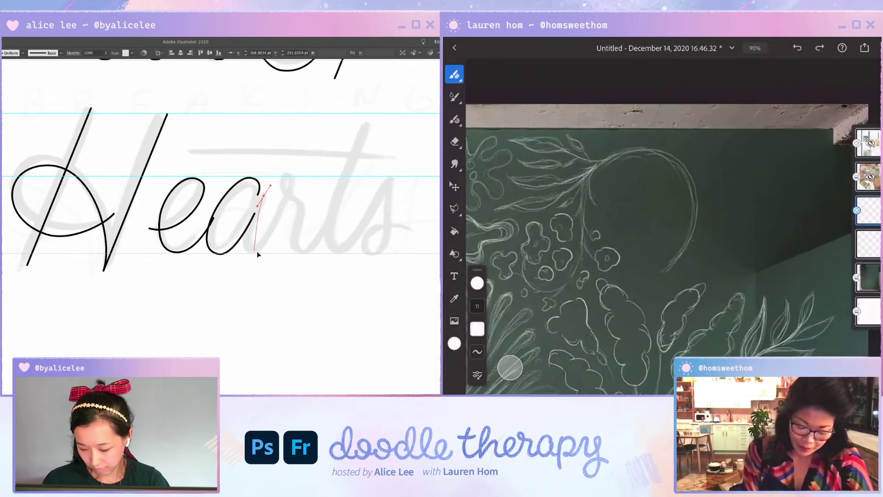
{"action": "left_click_drag", "start_coordinate": [284, 254], "coordinate": [283, 252]}
{"action": "left_click", "coordinate": [256, 253]}
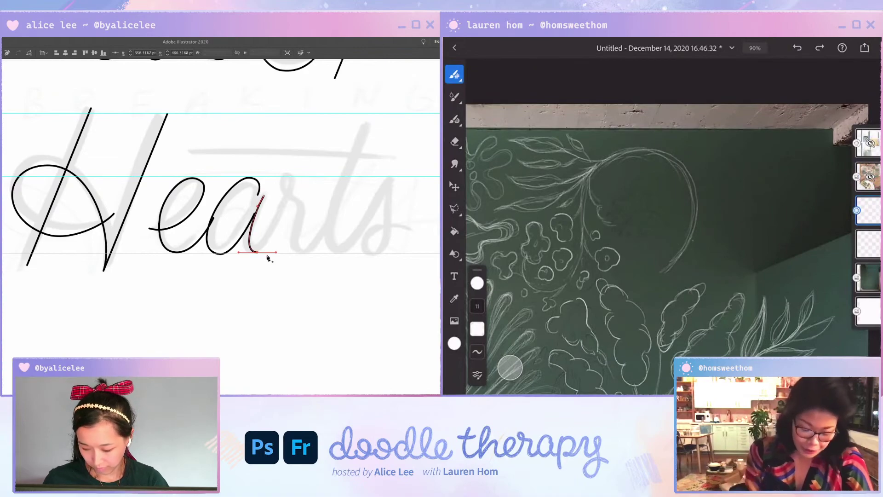
{"action": "left_click_drag", "start_coordinate": [272, 252], "coordinate": [275, 252]}
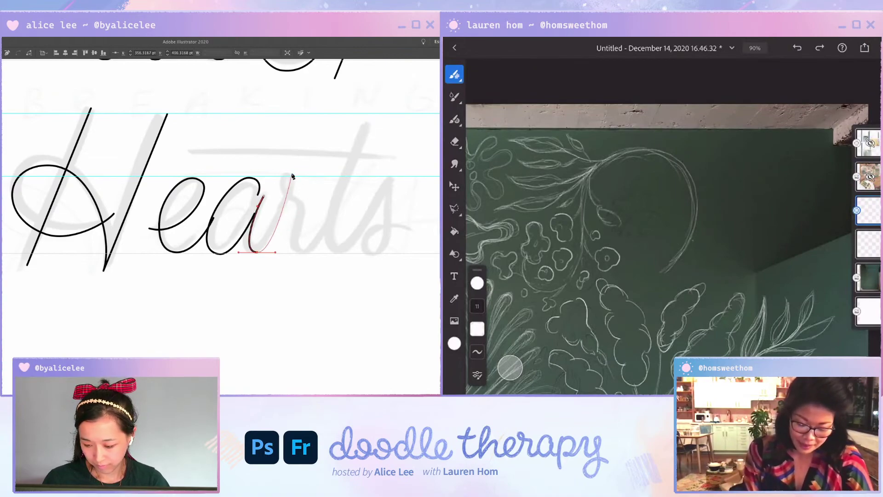
Step: Continue the path through the r's top loop and shoulder, down to the baseline and up into its exit stroke
{"action": "mouse_move", "coordinate": [290, 171]}
{"action": "left_mouse_down"}
{"action": "mouse_move", "coordinate": [281, 159]}
{"action": "mouse_move", "coordinate": [287, 183]}
{"action": "mouse_move", "coordinate": [308, 198]}
{"action": "left_mouse_up"}
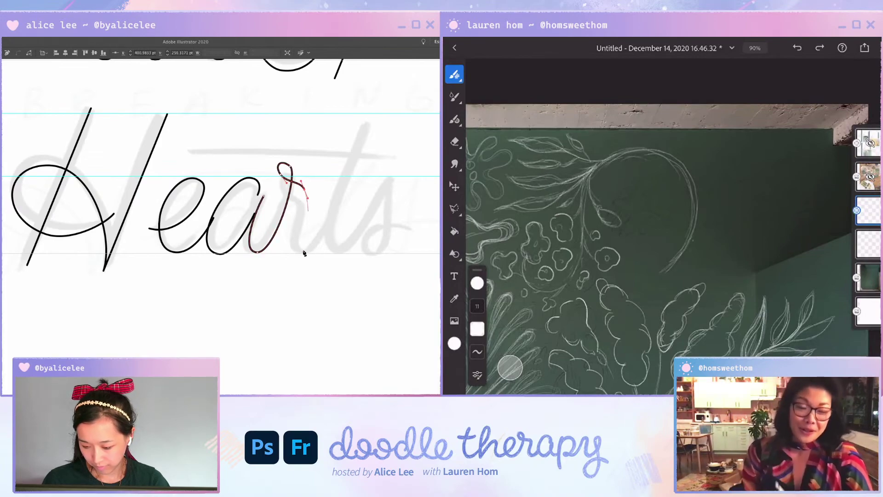
{"action": "left_click_drag", "start_coordinate": [301, 253], "coordinate": [315, 252]}
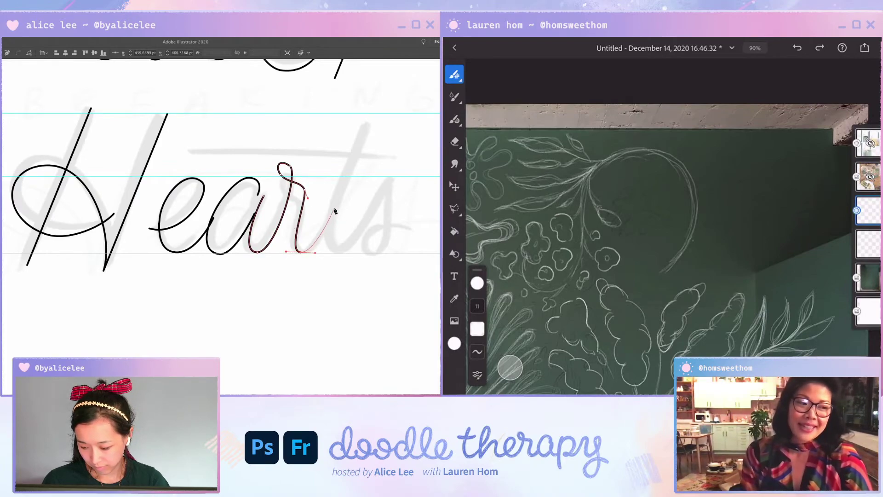
{"action": "left_click_drag", "start_coordinate": [335, 211], "coordinate": [330, 193]}
Step: Move the r's upper loop and shoulder slightly right and shorten the baseline handle on the stroke joining a and r
{"action": "left_click_drag", "start_coordinate": [272, 198], "coordinate": [310, 191]}
{"action": "left_click", "coordinate": [294, 210]}
{"action": "left_click", "coordinate": [289, 208]}
{"action": "left_click_drag", "start_coordinate": [275, 252], "coordinate": [269, 252]}
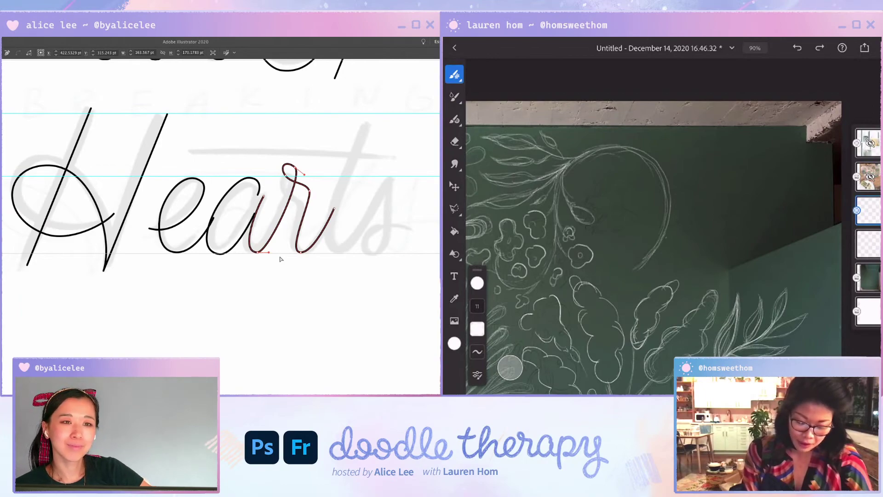
Step: Adjust the anchor and handle at the top of the a's bowl
{"action": "left_click", "coordinate": [280, 256]}
{"action": "left_click", "coordinate": [249, 180]}
{"action": "left_click_drag", "start_coordinate": [248, 178], "coordinate": [263, 185]}
{"action": "key", "text": "Delete"}
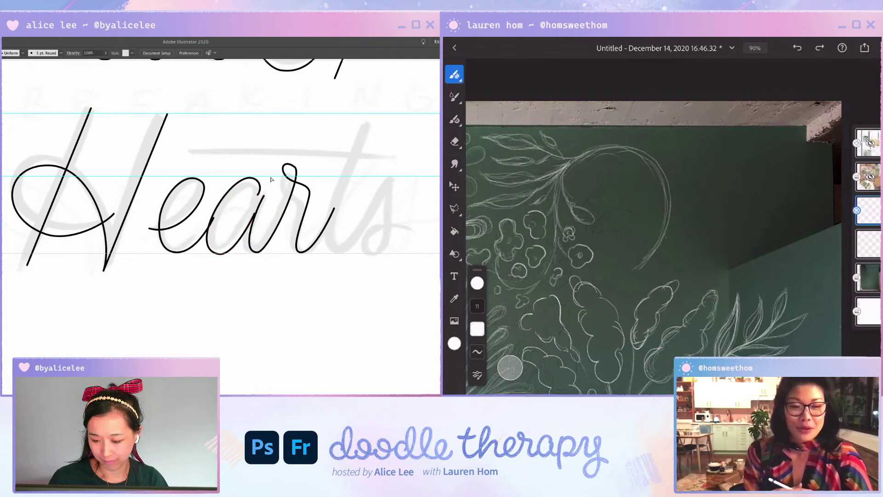
Step: Duplicate the H's left slanted stem and place the copy over the t of "Hearts" as a slant guide
{"action": "scroll", "coordinate": [224, 233], "scroll_direction": "up", "scroll_amount": 3}
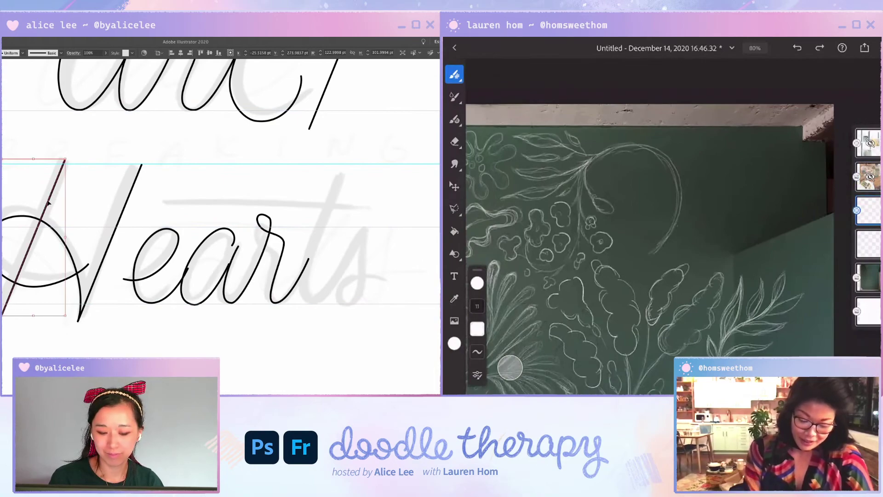
{"action": "mouse_move", "coordinate": [56, 195]}
{"action": "left_mouse_down"}
{"action": "mouse_move", "coordinate": [68, 208]}
{"action": "mouse_move", "coordinate": [340, 216]}
{"action": "left_mouse_up"}
Step: Reshape the r's top loop by adjusting the curve handles around it
{"action": "left_click", "coordinate": [264, 219]}
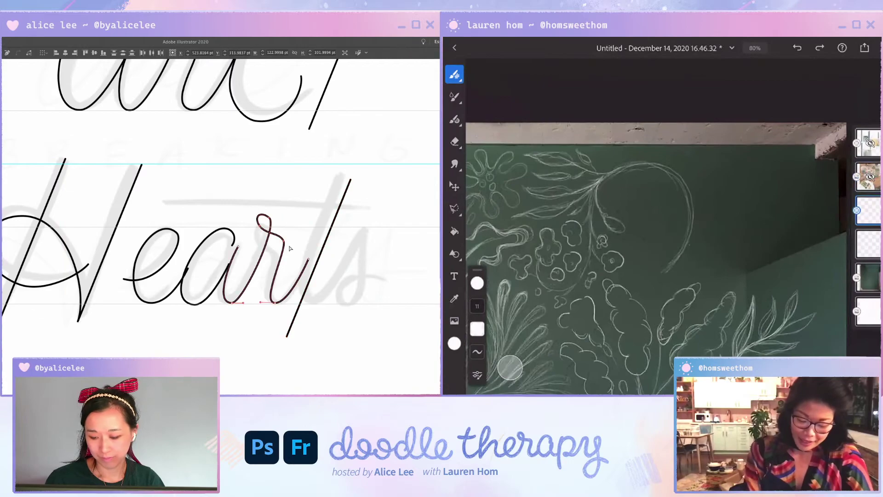
{"action": "left_click", "coordinate": [272, 224]}
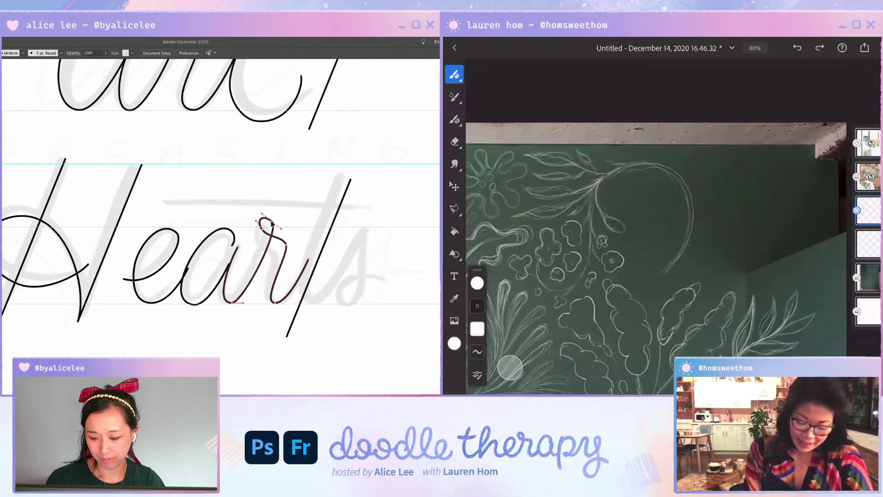
{"action": "left_click_drag", "start_coordinate": [279, 229], "coordinate": [276, 235]}
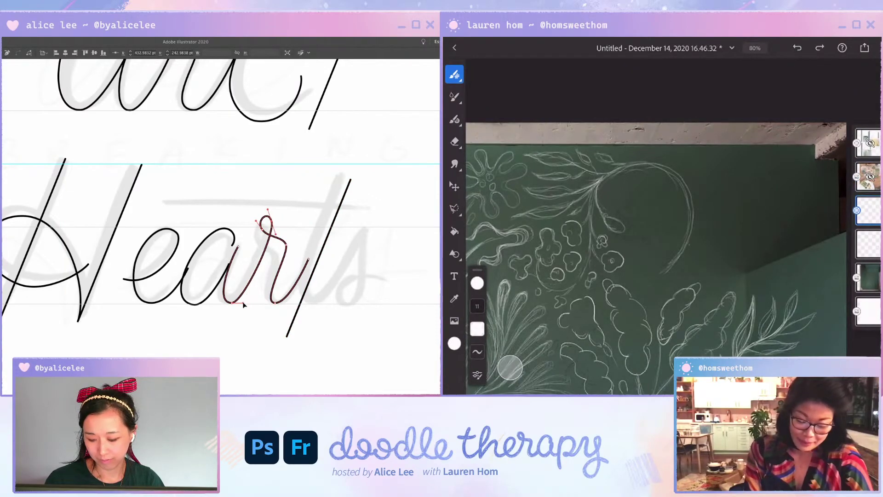
{"action": "left_click", "coordinate": [242, 316]}
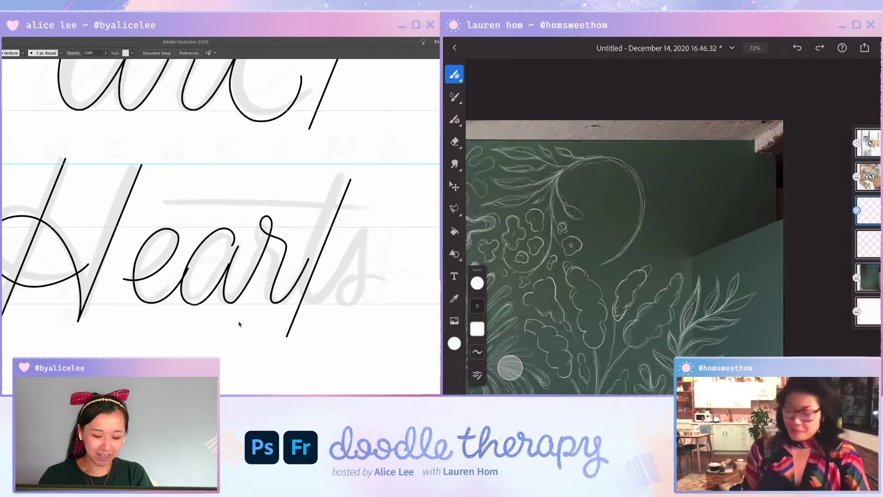
Step: Fill the upper-right area of the chalkboard mural sketch with flowing leaves, fronds and flowers
{"action": "scroll", "coordinate": [645, 248], "scroll_direction": "down", "scroll_amount": 3}
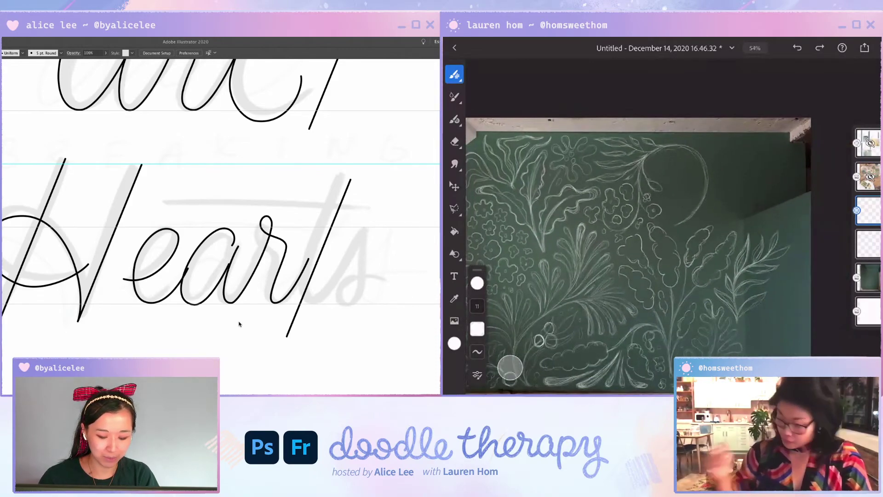
{"action": "left_click_drag", "start_coordinate": [644, 248], "coordinate": [596, 274]}
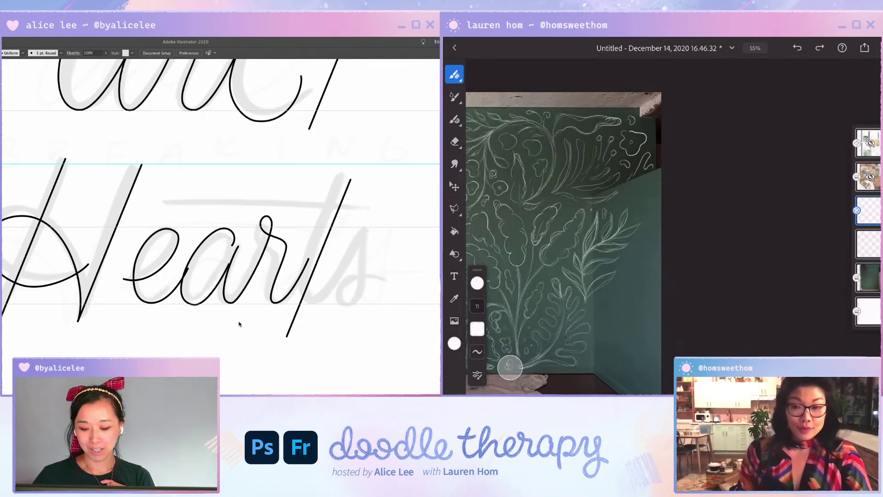
Step: Refine the r in "Hearts" by shifting its exit stroke's end right and adjusting the shoulder anchor and its handle
{"action": "scroll", "coordinate": [253, 258], "scroll_direction": "down", "scroll_amount": 3}
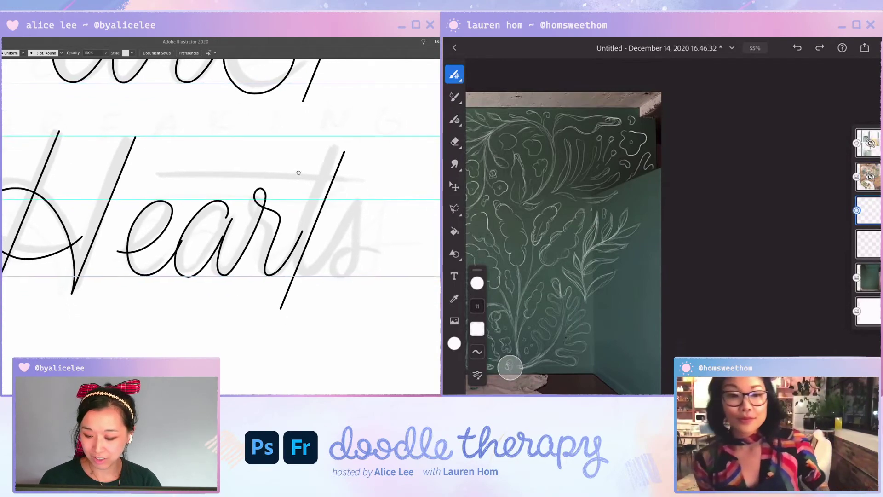
{"action": "left_click", "coordinate": [270, 197]}
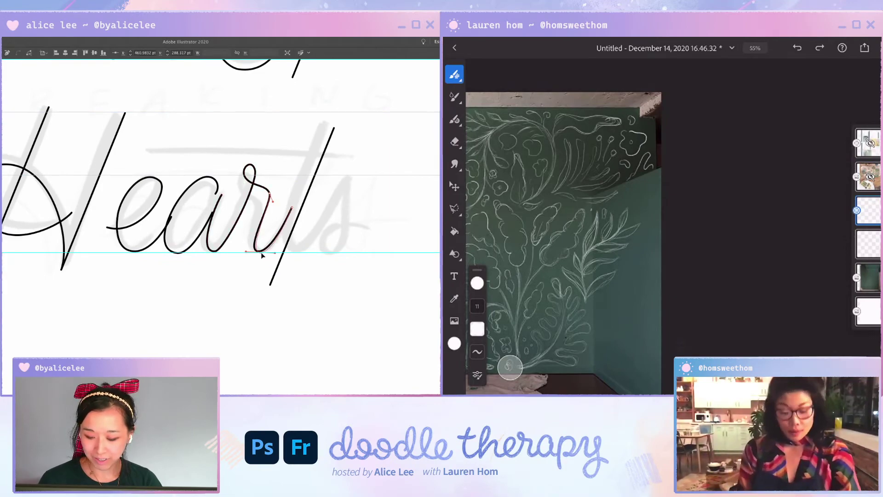
{"action": "left_click_drag", "start_coordinate": [292, 207], "coordinate": [272, 193]}
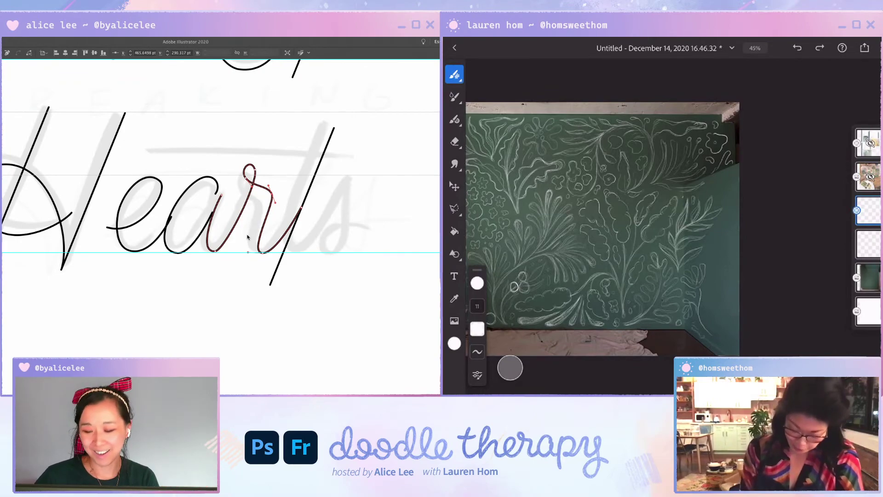
{"action": "left_click", "coordinate": [277, 206]}
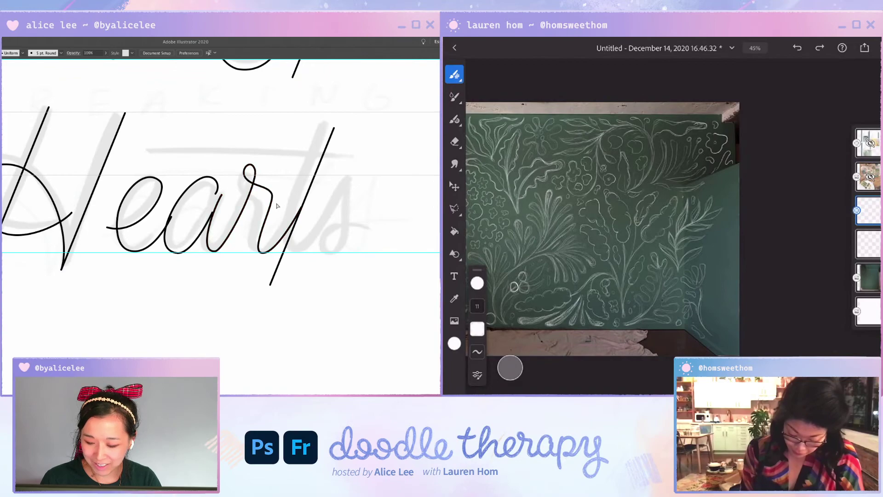
{"action": "left_click", "coordinate": [272, 199]}
{"action": "left_click_drag", "start_coordinate": [276, 204], "coordinate": [277, 206]}
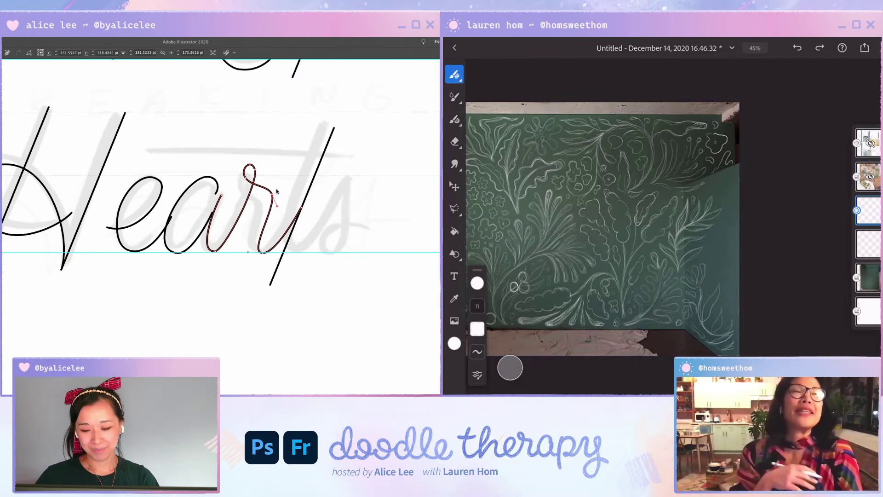
Step: Move the slanted guide line off the t to the empty area right of the traced letters
{"action": "left_click", "coordinate": [321, 183]}
{"action": "left_click_drag", "start_coordinate": [279, 262], "coordinate": [334, 262]}
Step: Fine-tune the baseline curves of the r and of the stroke joining a and r by adjusting their handles
{"action": "left_click", "coordinate": [269, 252]}
{"action": "left_click_drag", "start_coordinate": [268, 253], "coordinate": [267, 252]}
{"action": "left_click_drag", "start_coordinate": [215, 251], "coordinate": [218, 252]}
{"action": "left_click", "coordinate": [230, 252]}
{"action": "left_click", "coordinate": [226, 250]}
{"action": "left_click", "coordinate": [231, 255]}
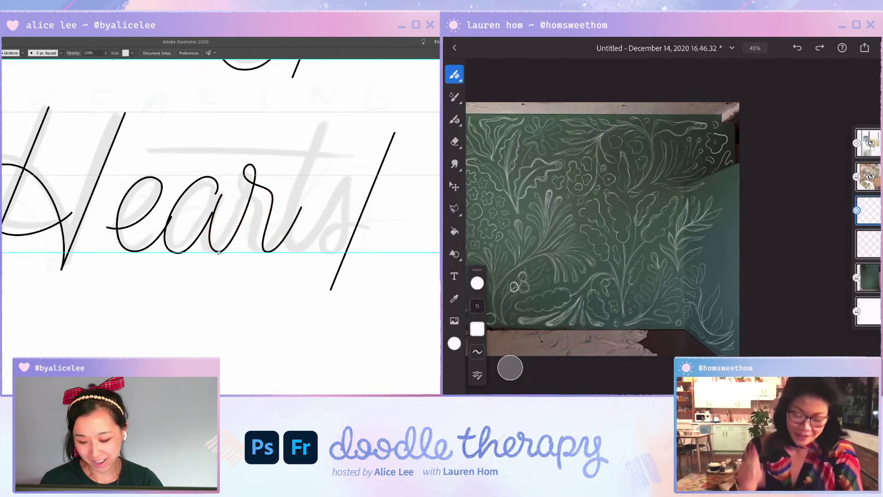
{"action": "left_click", "coordinate": [219, 251]}
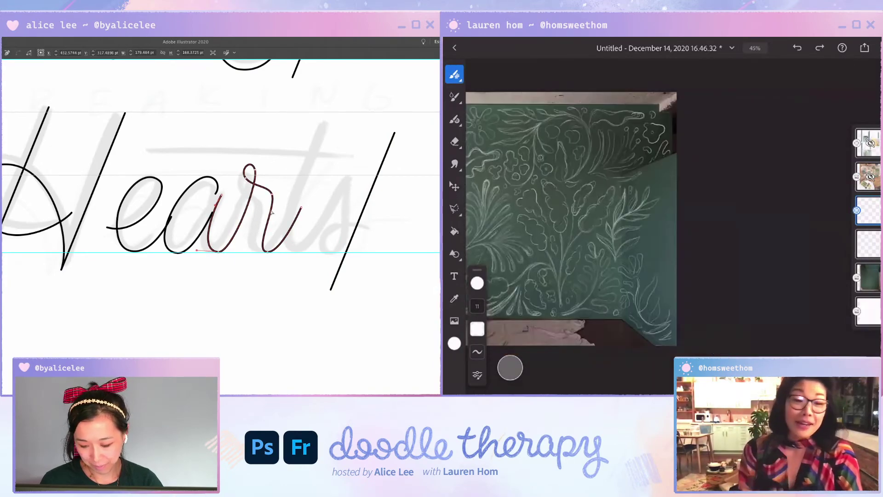
Step: Select the anchors of the r's top loop and shoulder and nudge them slightly to the right
{"action": "left_click", "coordinate": [298, 186]}
{"action": "left_click_drag", "start_coordinate": [242, 155], "coordinate": [277, 207]}
{"action": "key", "text": "Right"}
{"action": "key", "text": "Right"}
{"action": "key", "text": "Right"}
{"action": "key", "text": "Right"}
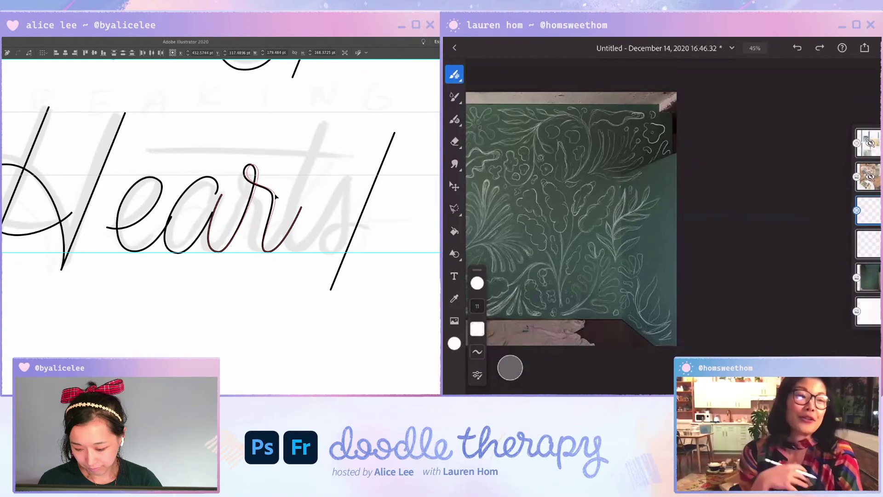
Step: Adjust the top anchor of the a's stem and nudge the a's bowl slightly right toward the stem
{"action": "left_click", "coordinate": [222, 199]}
{"action": "left_click", "coordinate": [222, 201]}
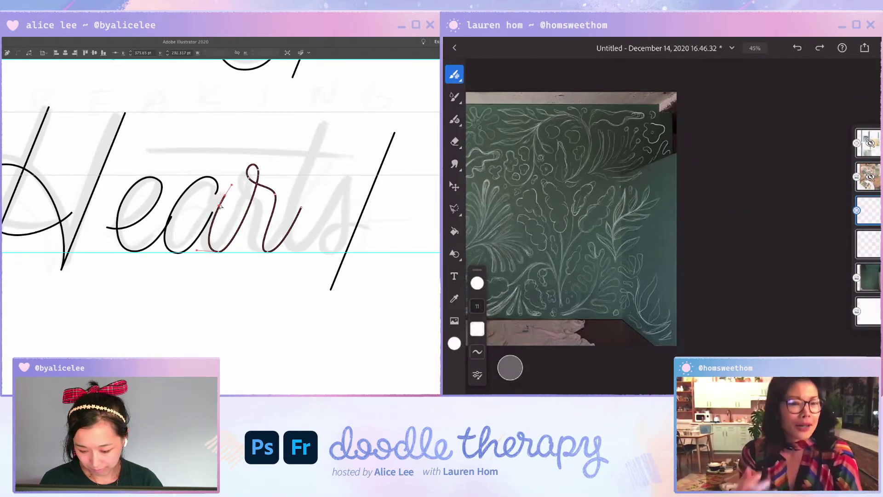
{"action": "key", "text": "v"}
{"action": "left_click", "coordinate": [206, 230]}
{"action": "key", "text": "Right"}
{"action": "key", "text": "Right"}
{"action": "key", "text": "Right"}
{"action": "left_click", "coordinate": [192, 257]}
Step: Trace the t of Hearts with the Pen tool: slanted stem, rounded baseline curve and a stroke rising toward the top of the s
{"action": "scroll", "coordinate": [226, 261], "scroll_direction": "right", "scroll_amount": 2}
{"action": "left_click_drag", "start_coordinate": [225, 159], "coordinate": [318, 203]}
{"action": "left_click", "coordinate": [312, 211]}
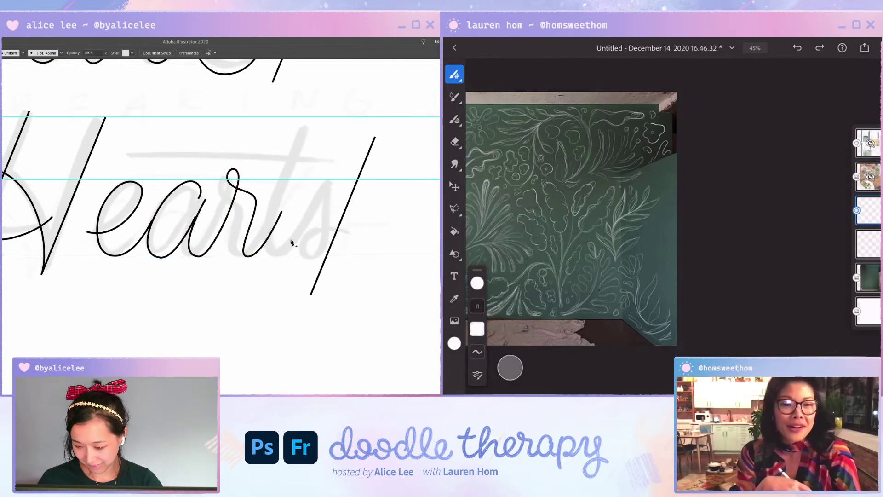
{"action": "left_click_drag", "start_coordinate": [317, 127], "coordinate": [298, 167]}
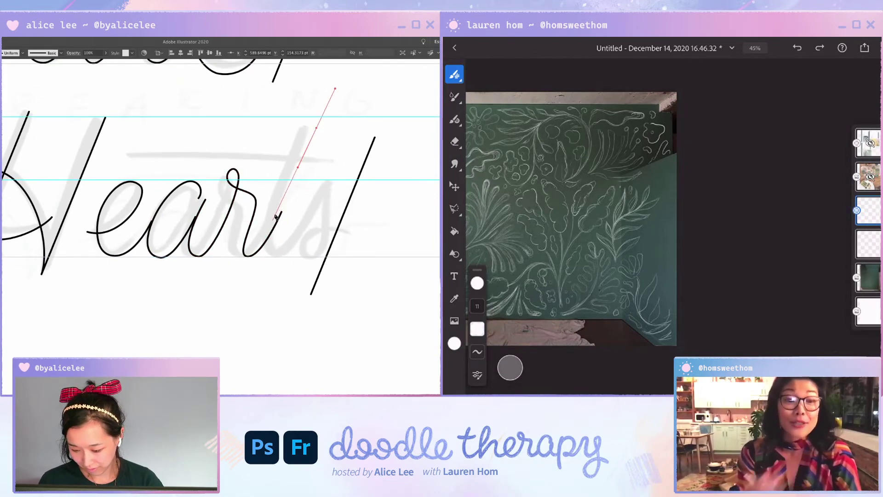
{"action": "left_click_drag", "start_coordinate": [277, 220], "coordinate": [273, 229]}
{"action": "left_click_drag", "start_coordinate": [287, 258], "coordinate": [307, 258]}
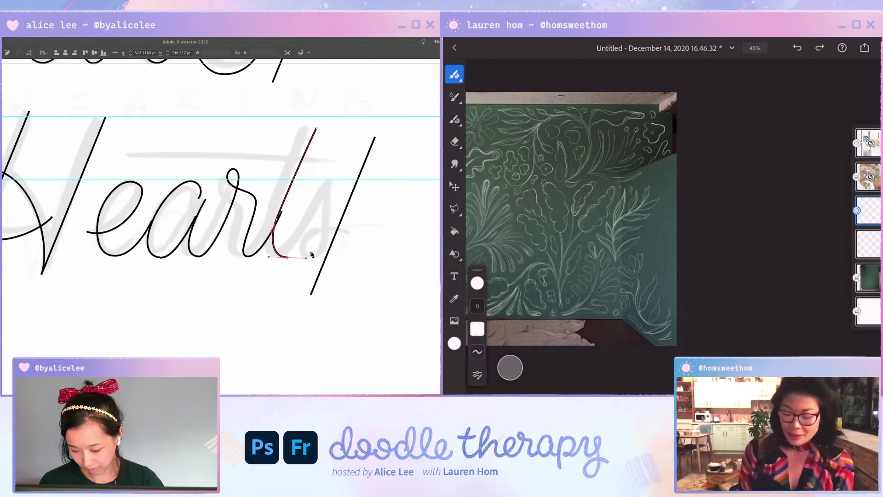
{"action": "left_click_drag", "start_coordinate": [339, 179], "coordinate": [332, 178]}
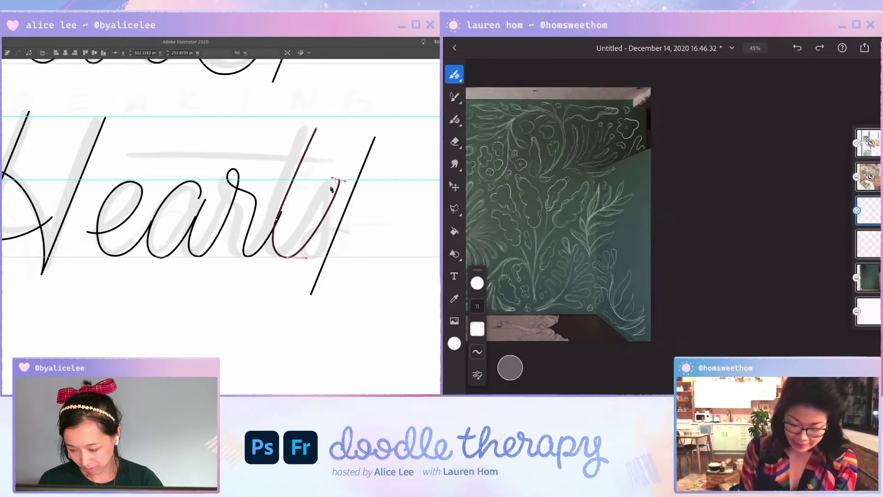
Step: Select the new t path and nudge it slightly right, away from the r
{"action": "left_click", "coordinate": [301, 197], "text": "ctrl"}
{"action": "left_click", "coordinate": [286, 201], "text": "ctrl"}
{"action": "left_click", "coordinate": [294, 196], "text": "ctrl"}
{"action": "left_click_drag", "start_coordinate": [300, 185], "coordinate": [277, 231]}
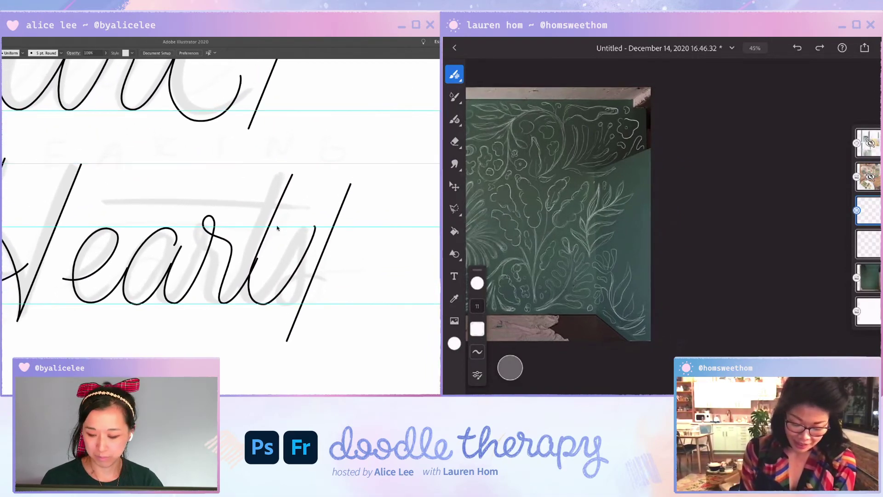
{"action": "left_click", "coordinate": [265, 240], "text": "ctrl"}
{"action": "left_click", "coordinate": [241, 248], "text": "ctrl"}
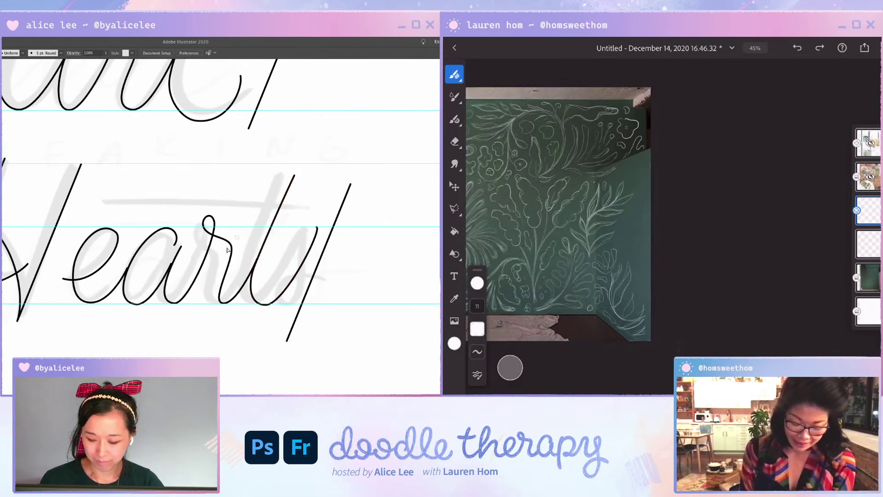
Step: Refine the r's top loop and shoulder in Hearts by adjusting their anchors and handles
{"action": "left_click", "coordinate": [234, 250], "text": "ctrl"}
{"action": "left_click_drag", "start_coordinate": [232, 246], "coordinate": [216, 224]}
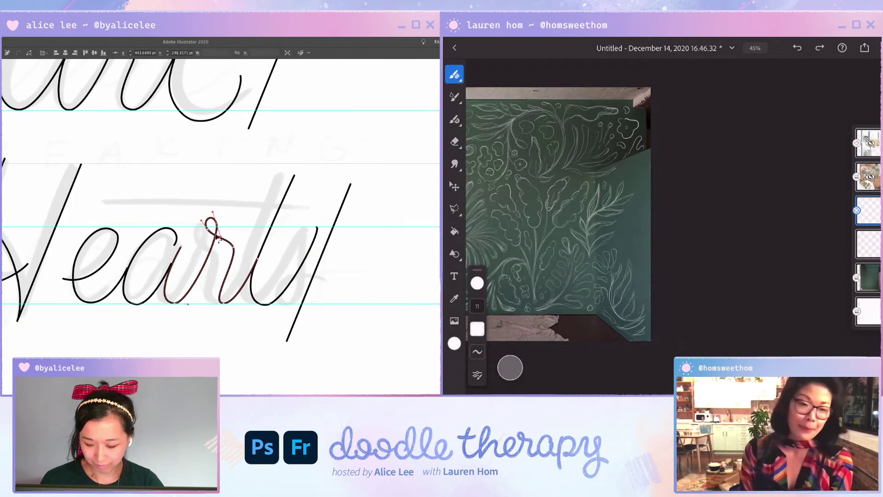
{"action": "key", "text": "super+minus"}
{"action": "key", "text": "super+equal"}
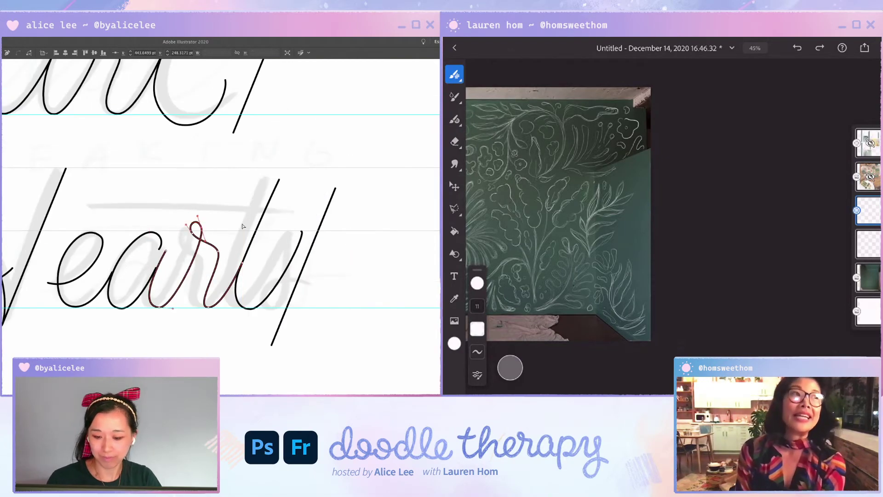
{"action": "left_click", "coordinate": [192, 233]}
{"action": "left_click_drag", "start_coordinate": [199, 243], "coordinate": [198, 244]}
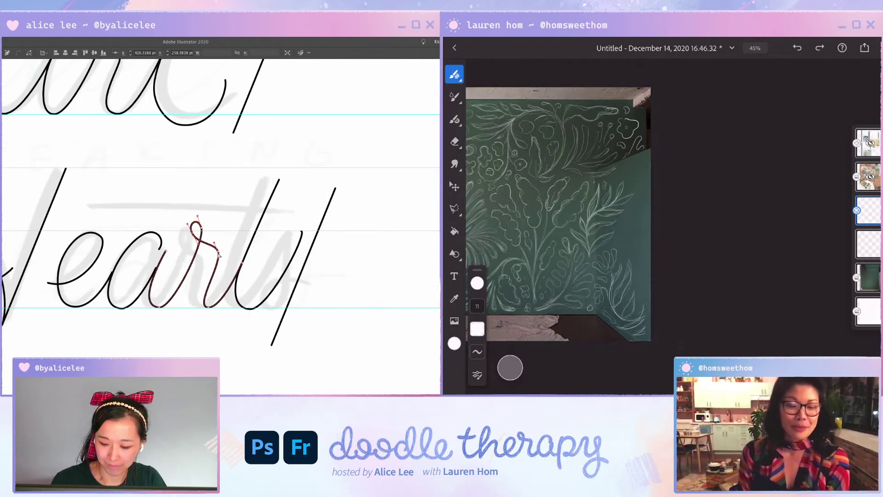
Step: Adjust the handles of the r's baseline anchor to reshape the curve leading into the t
{"action": "left_click", "coordinate": [211, 308]}
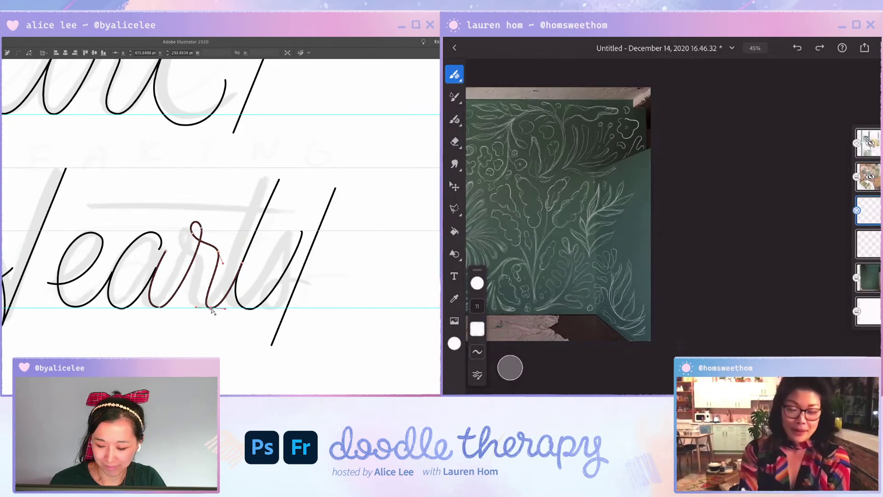
{"action": "left_click_drag", "start_coordinate": [226, 309], "coordinate": [209, 307]}
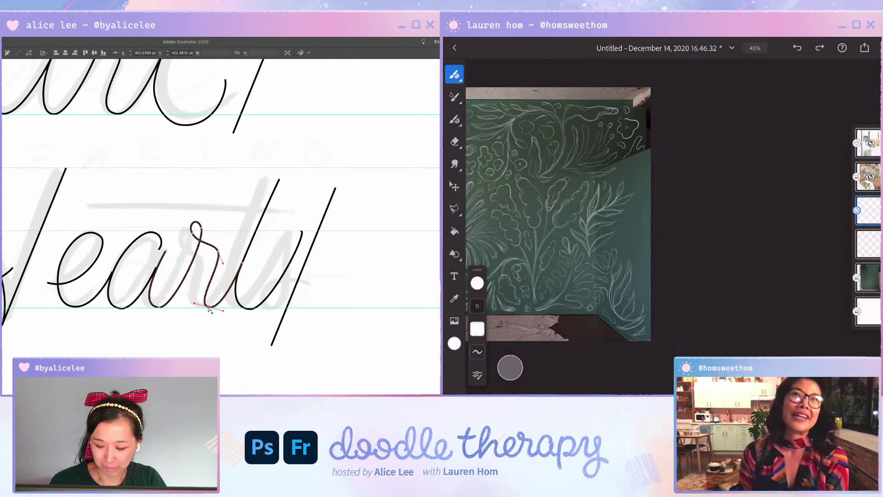
{"action": "left_click", "coordinate": [186, 301]}
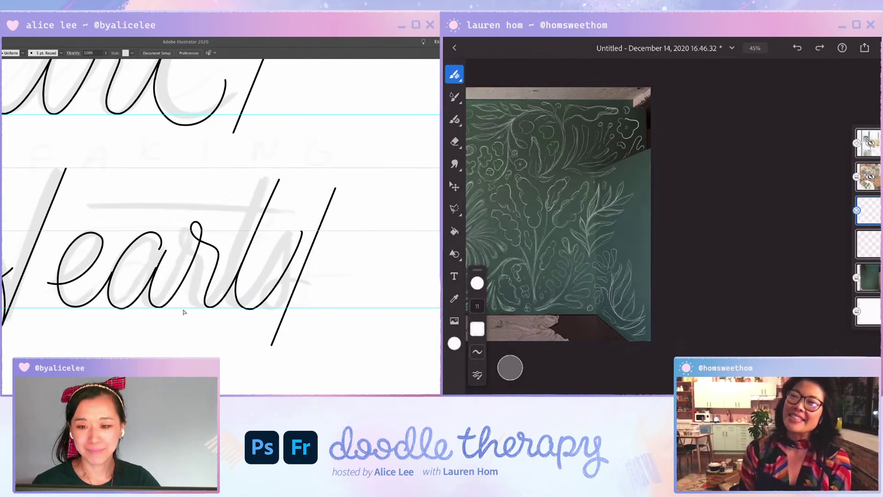
Step: Move the whole r path of Hearts slightly left, closer to the a
{"action": "left_click_drag", "start_coordinate": [295, 213], "coordinate": [320, 169]}
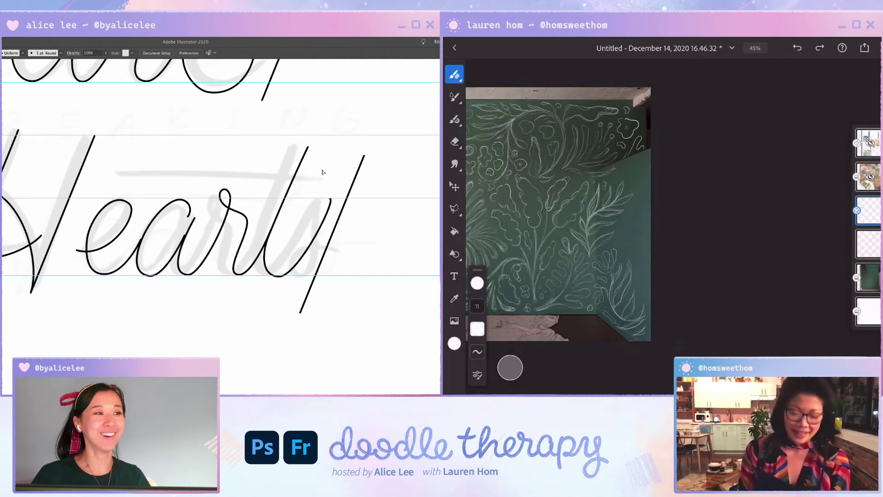
{"action": "left_click", "coordinate": [195, 226]}
{"action": "left_click", "coordinate": [191, 290]}
{"action": "key", "text": "v"}
{"action": "left_click_drag", "start_coordinate": [235, 271], "coordinate": [233, 271]}
{"action": "left_click", "coordinate": [233, 290]}
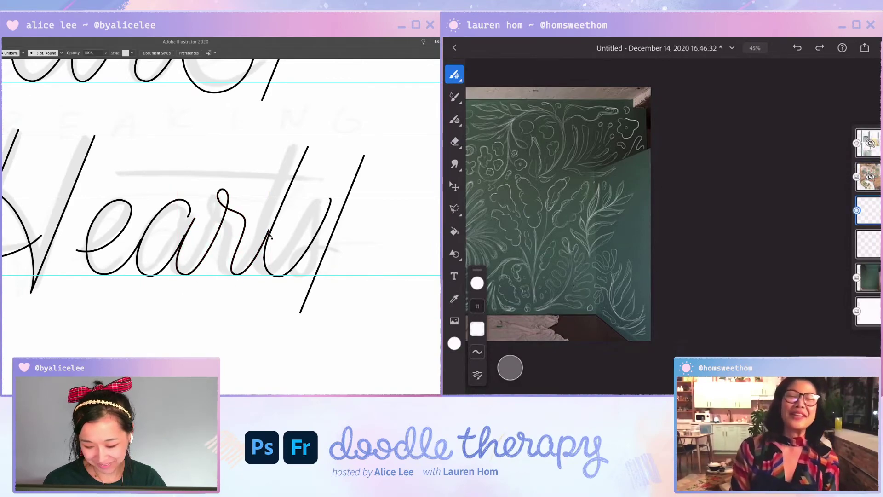
Step: Adjust the t's baseline anchor and extend its path into the s, with a narrow top loop, bottom curve and short exit stroke
{"action": "left_click", "coordinate": [274, 276]}
{"action": "key", "text": "a"}
{"action": "left_click", "coordinate": [276, 276]}
{"action": "left_click_drag", "start_coordinate": [276, 276], "coordinate": [280, 276]}
{"action": "left_click_drag", "start_coordinate": [329, 198], "coordinate": [359, 244]}
Step: Move the slanted guide line off the s to the empty area at its right
{"action": "key", "text": "v"}
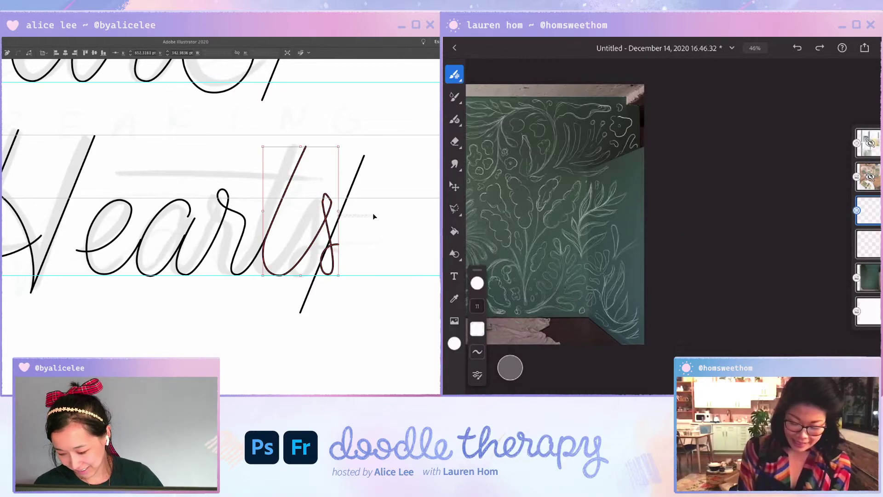
{"action": "left_click", "coordinate": [345, 204]}
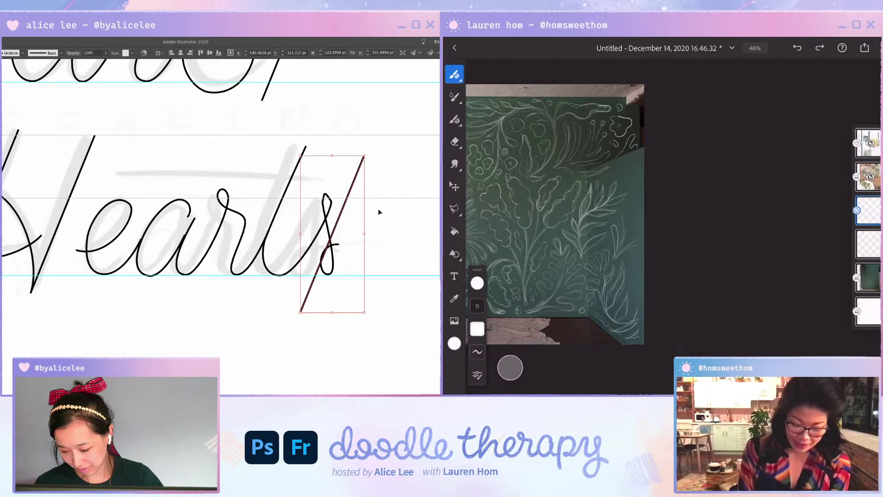
{"action": "left_click_drag", "start_coordinate": [341, 217], "coordinate": [378, 217]}
Step: Refine the s by adjusting its top loop handle, shifting its bottom curve left and slightly lowering its exit stroke
{"action": "left_click", "coordinate": [332, 203]}
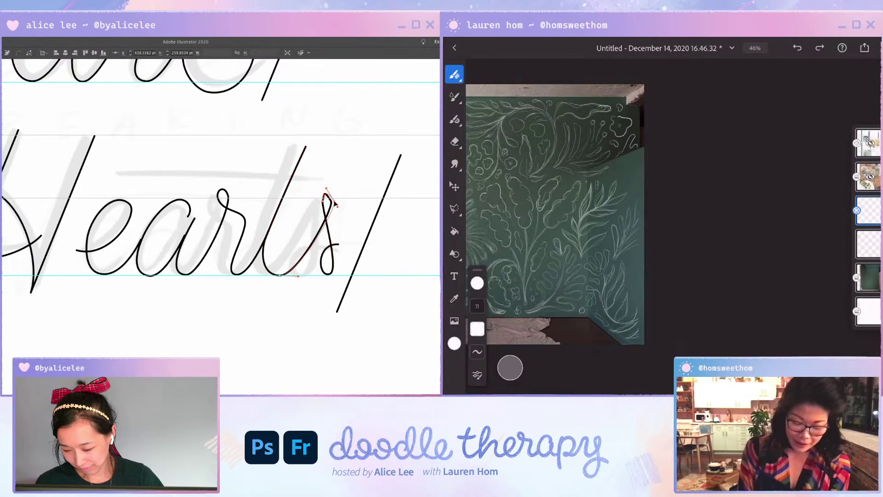
{"action": "left_click_drag", "start_coordinate": [326, 188], "coordinate": [324, 192]}
{"action": "left_click_drag", "start_coordinate": [329, 274], "coordinate": [321, 274]}
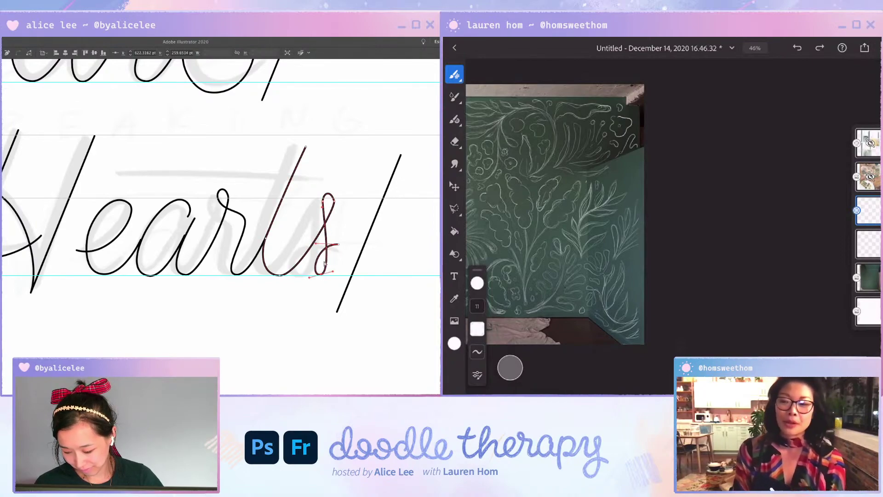
{"action": "left_click_drag", "start_coordinate": [339, 245], "coordinate": [339, 247]}
{"action": "left_click", "coordinate": [296, 267]}
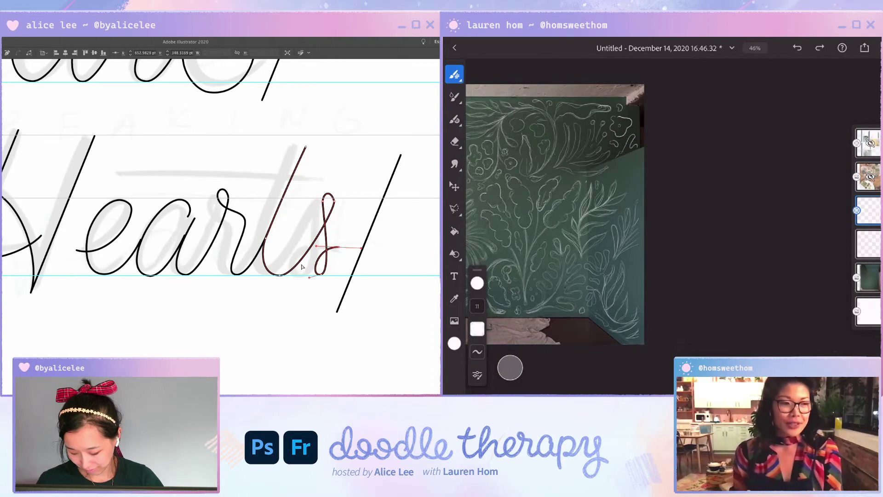
Step: Shift the t's baseline anchor slightly left to smooth the curve running up into the s
{"action": "left_click", "coordinate": [314, 238]}
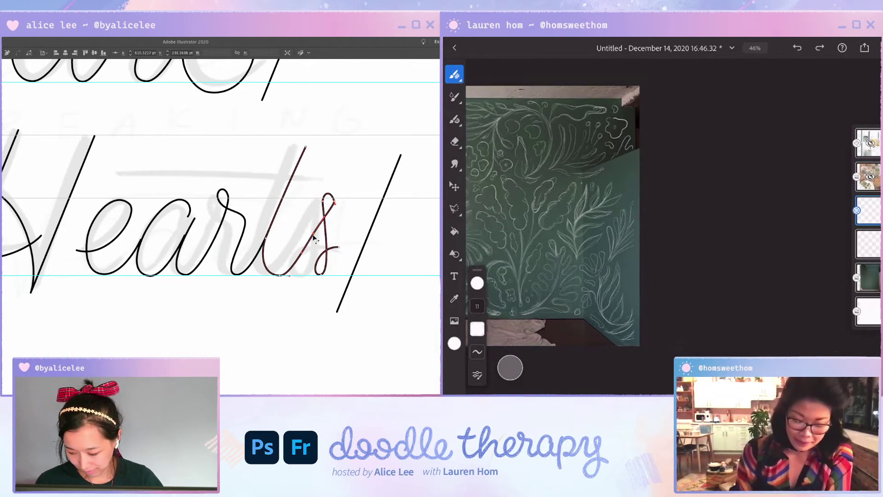
{"action": "left_click", "coordinate": [287, 277]}
{"action": "left_click", "coordinate": [282, 276]}
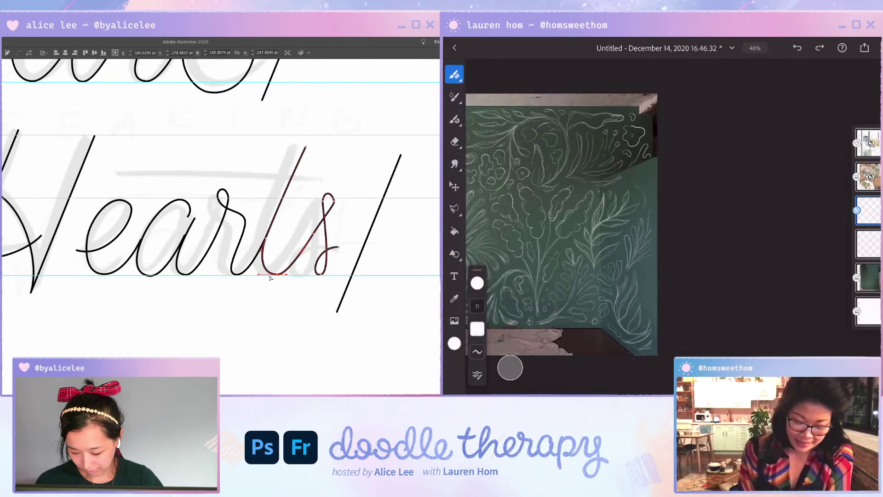
{"action": "left_click", "coordinate": [263, 275]}
{"action": "left_click", "coordinate": [275, 290]}
Step: Hide the grey sketch template beneath the traced lettering
{"action": "key", "text": "super+minus"}
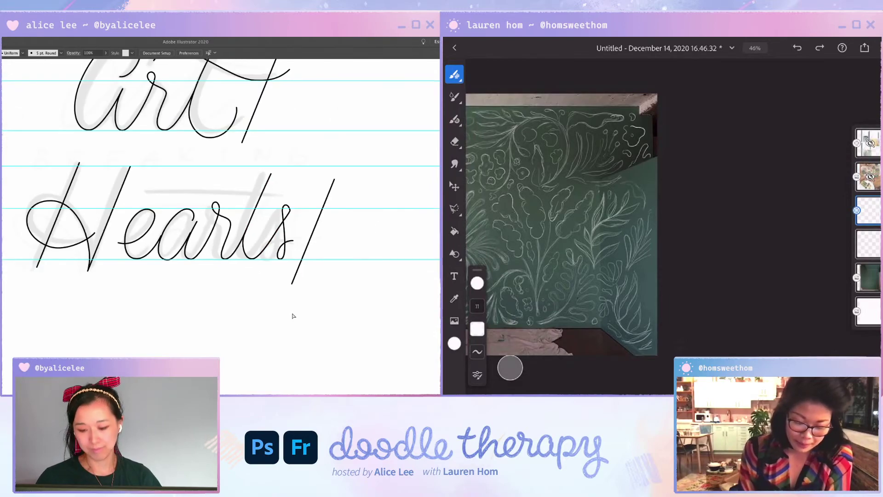
{"action": "key", "text": "super+minus"}
{"action": "key", "text": "super+equal"}
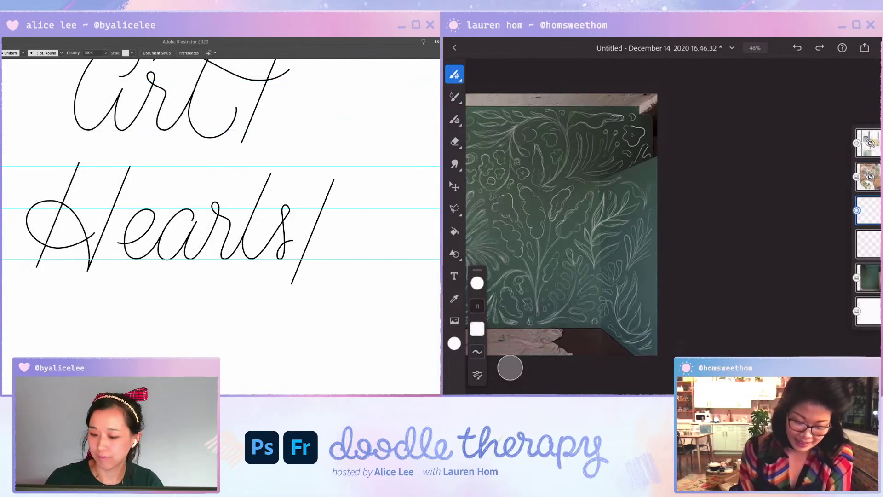
Step: Fine-tune the s's top loop and the stroke joining it to the t by adjusting the top anchor
{"action": "left_click", "coordinate": [293, 242]}
{"action": "left_click", "coordinate": [293, 246]}
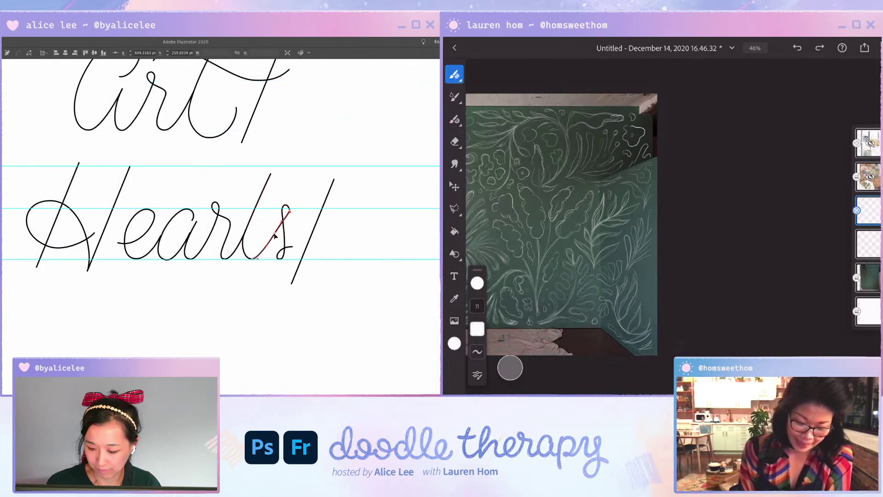
{"action": "left_click", "coordinate": [289, 216]}
{"action": "left_click_drag", "start_coordinate": [290, 210], "coordinate": [274, 237]}
Step: Select the lower and top anchors of the t's stem and nudge them slightly right
{"action": "left_click", "coordinate": [254, 238]}
{"action": "left_click", "coordinate": [245, 237]}
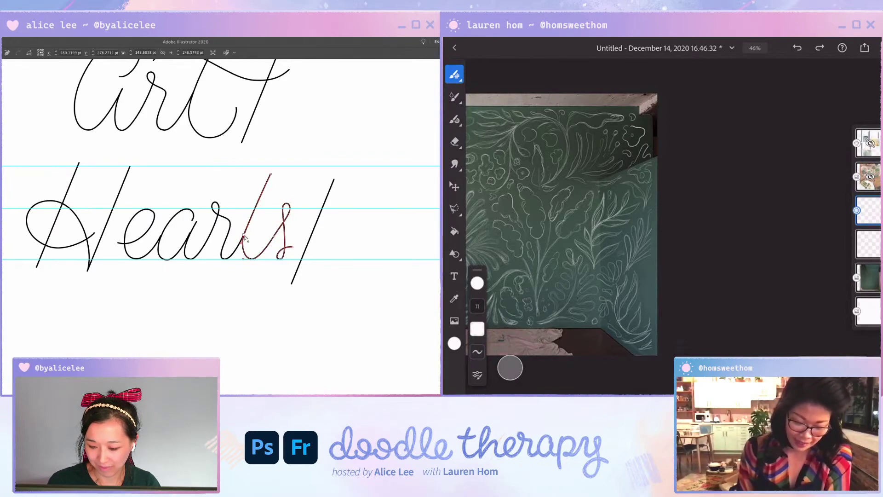
{"action": "left_click", "coordinate": [245, 236]}
{"action": "left_click", "coordinate": [271, 175], "text": "shift"}
{"action": "left_click_drag", "start_coordinate": [271, 175], "coordinate": [274, 174]}
Step: Move the joined t and s path slightly left, closer to the r
{"action": "key", "text": "v"}
{"action": "left_click", "coordinate": [301, 348]}
{"action": "left_click_drag", "start_coordinate": [284, 221], "coordinate": [280, 220]}
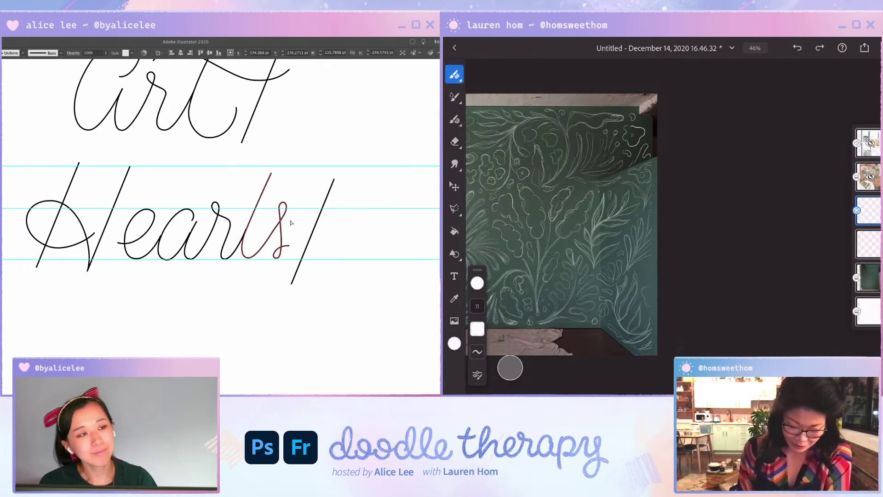
{"action": "left_click", "coordinate": [322, 297]}
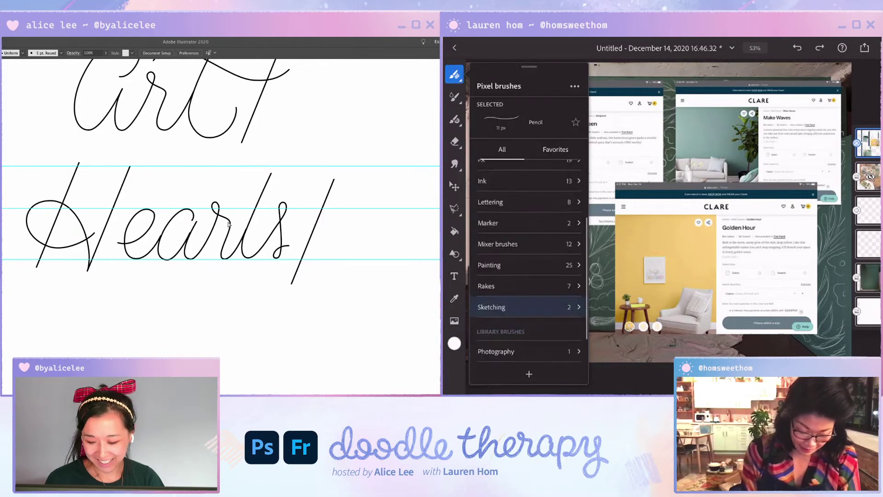
{"action": "left_click", "coordinate": [200, 262]}
{"action": "scroll", "coordinate": [529, 262], "scroll_direction": "up", "scroll_amount": 2}
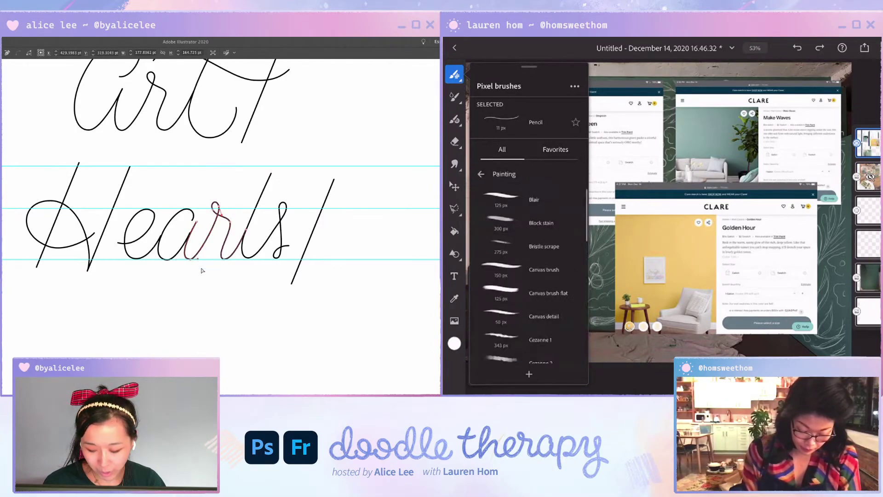
{"action": "left_click", "coordinate": [204, 270]}
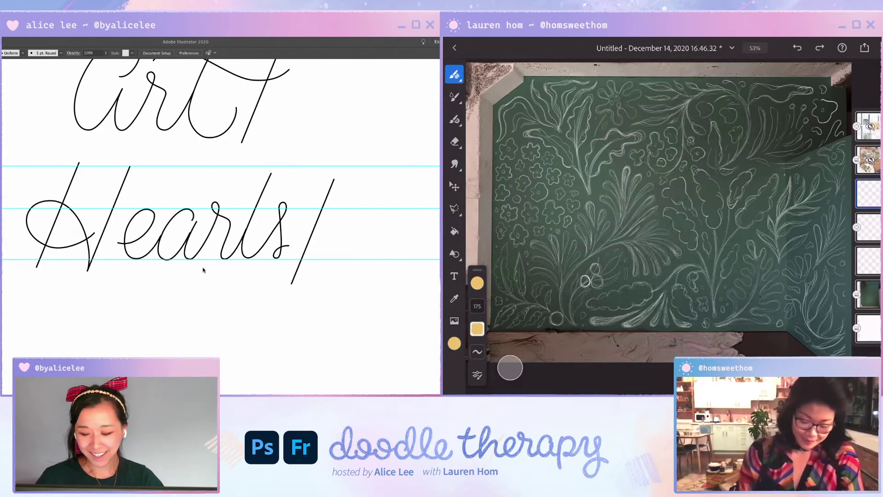
Step: Shorten the t's stem by lowering its top anchor along the slant, and fine-tune the s's bottom curve and exit stroke
{"action": "left_click_drag", "start_coordinate": [271, 176], "coordinate": [268, 180]}
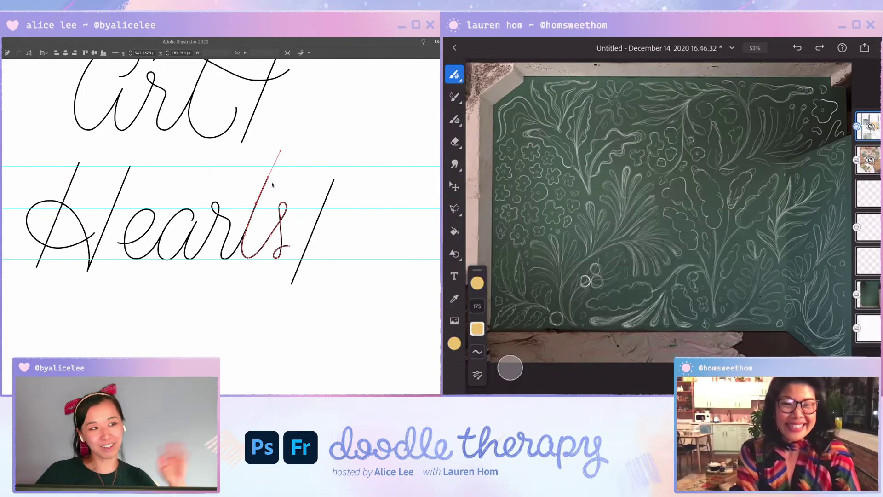
{"action": "left_click", "coordinate": [280, 172]}
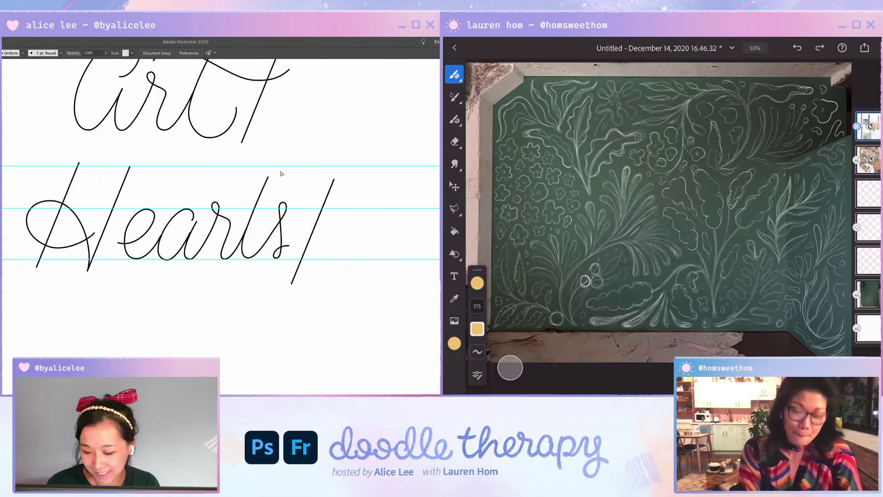
{"action": "left_click", "coordinate": [277, 257]}
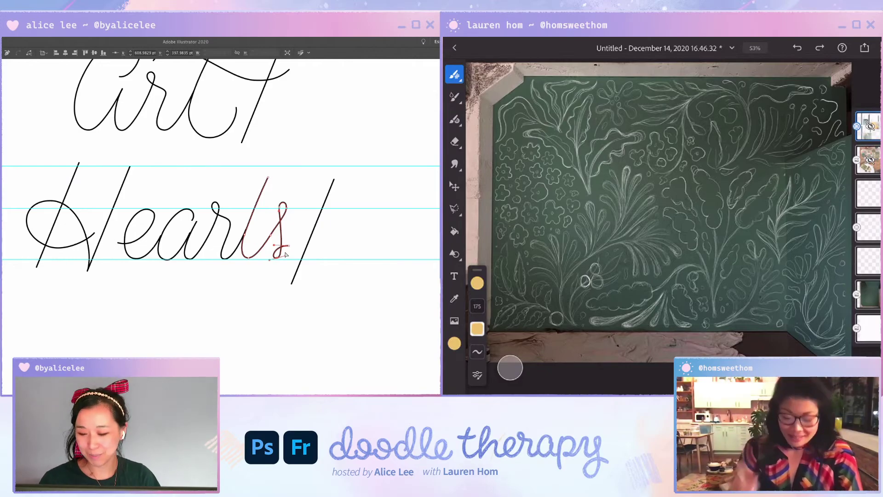
{"action": "left_click", "coordinate": [296, 253]}
{"action": "left_click_drag", "start_coordinate": [289, 246], "coordinate": [278, 262]}
{"action": "left_click", "coordinate": [295, 255]}
{"action": "left_click", "coordinate": [269, 237]}
{"action": "left_click", "coordinate": [279, 244]}
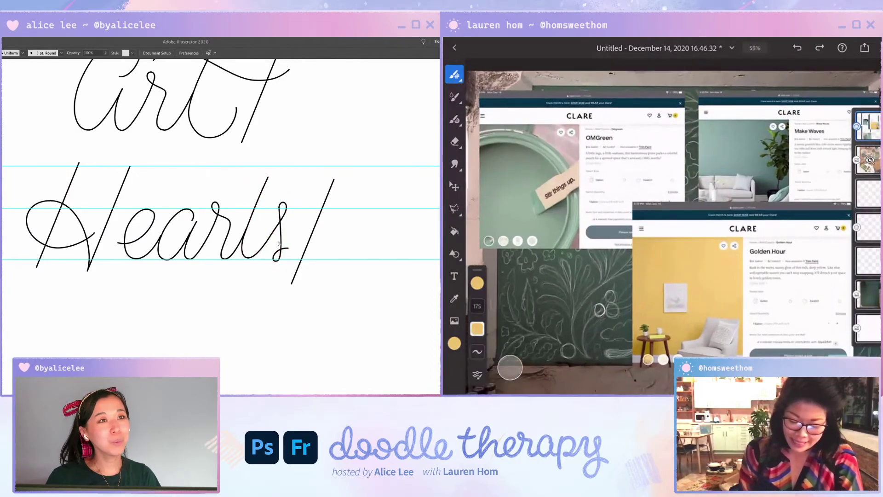
{"action": "scroll", "coordinate": [722, 248], "scroll_direction": "up", "scroll_amount": 1}
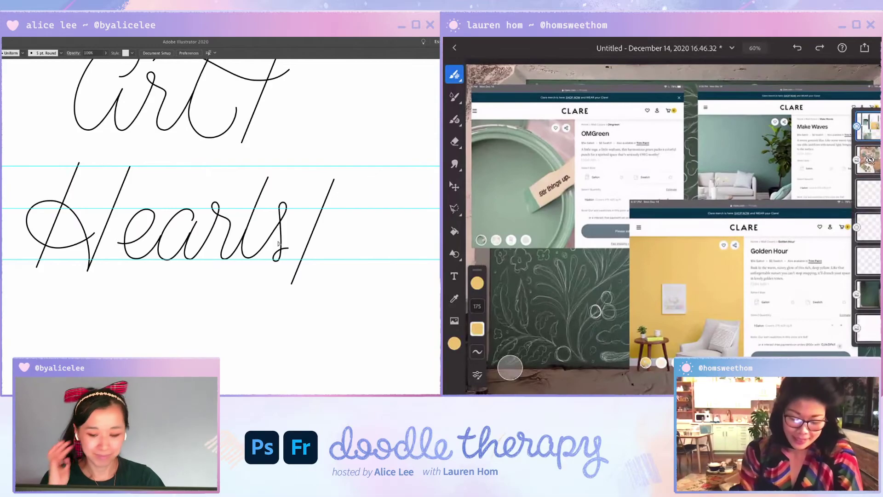
{"action": "left_click_drag", "start_coordinate": [243, 279], "coordinate": [259, 324]}
{"action": "scroll", "coordinate": [674, 225], "scroll_direction": "up", "scroll_amount": 1}
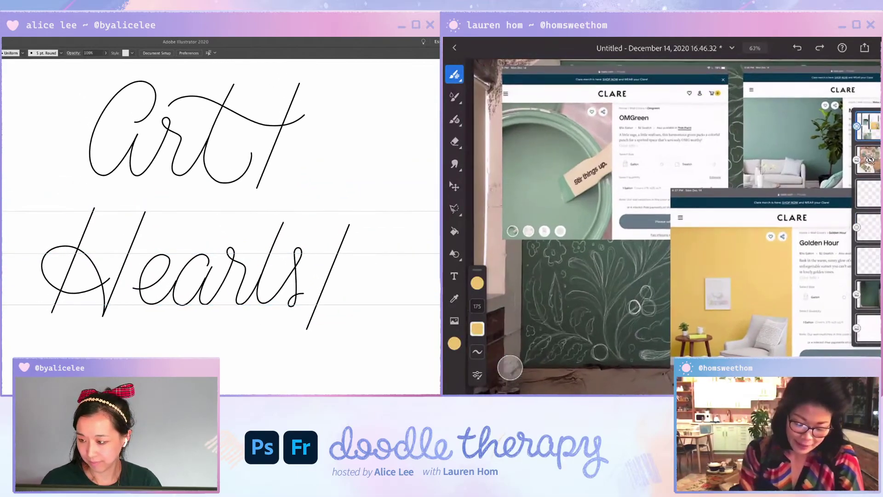
Step: Move the slanted guide stroke beside "Art" to the right, clear of the t's crossbar
{"action": "scroll", "coordinate": [673, 225], "scroll_direction": "up", "scroll_amount": 1}
{"action": "left_click", "coordinate": [298, 119]}
{"action": "left_click_drag", "start_coordinate": [286, 116], "coordinate": [369, 112]}
Step: Trim the right tip of the t's crossbar in "Art" by splitting the path near its end and deleting the cut piece
{"action": "left_click", "coordinate": [299, 120]}
{"action": "left_click_drag", "start_coordinate": [238, 96], "coordinate": [271, 121]}
{"action": "key", "text": "c"}
{"action": "left_click", "coordinate": [292, 121]}
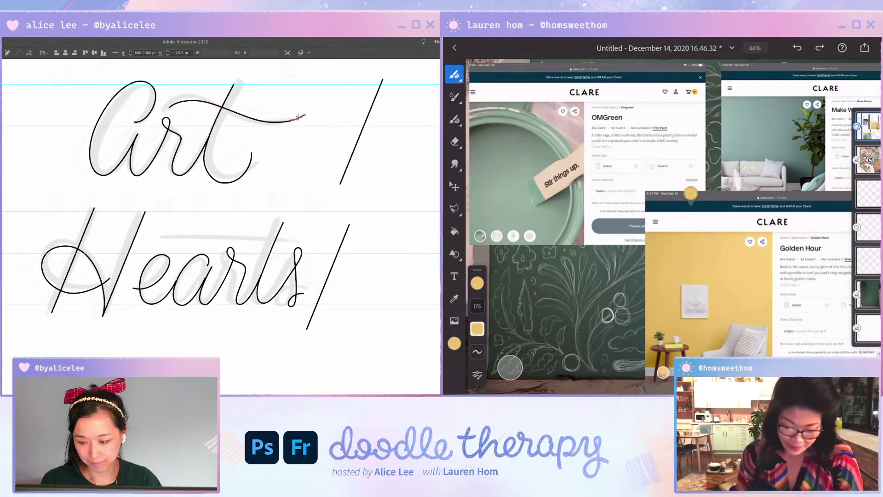
{"action": "key", "text": "Delete"}
Step: Brush a wavy crossbar above "Hearts", arching over the e and a and sweeping through the t toward the slanted stroke
{"action": "key", "text": "b"}
{"action": "left_click_drag", "start_coordinate": [300, 167], "coordinate": [310, 144]}
{"action": "left_click_drag", "start_coordinate": [166, 216], "coordinate": [337, 215]}
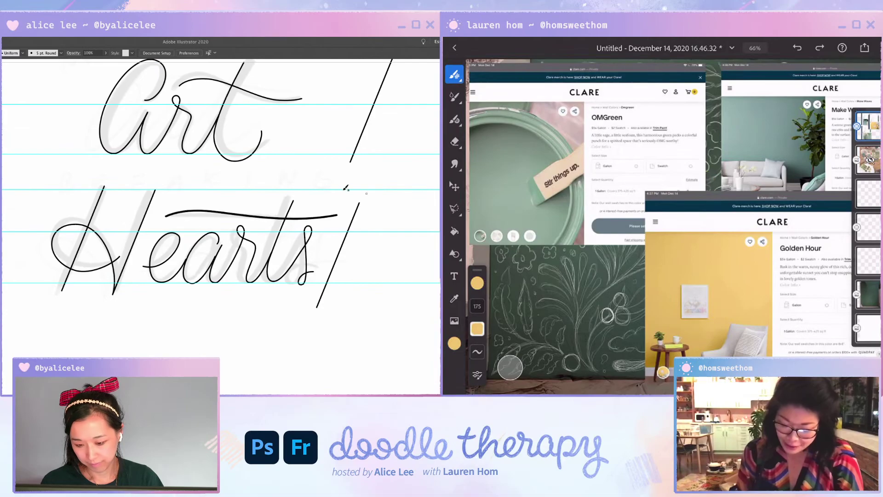
{"action": "key", "text": "super+z"}
{"action": "left_click_drag", "start_coordinate": [177, 218], "coordinate": [342, 215]}
{"action": "key", "text": "super+z"}
{"action": "mouse_move", "coordinate": [163, 214]}
{"action": "left_mouse_down"}
{"action": "mouse_move", "coordinate": [347, 212]}
{"action": "mouse_move", "coordinate": [342, 220]}
{"action": "left_mouse_up"}
{"action": "key", "text": "super+z"}
{"action": "key", "text": "super+z"}
{"action": "left_click_drag", "start_coordinate": [164, 220], "coordinate": [349, 212]}
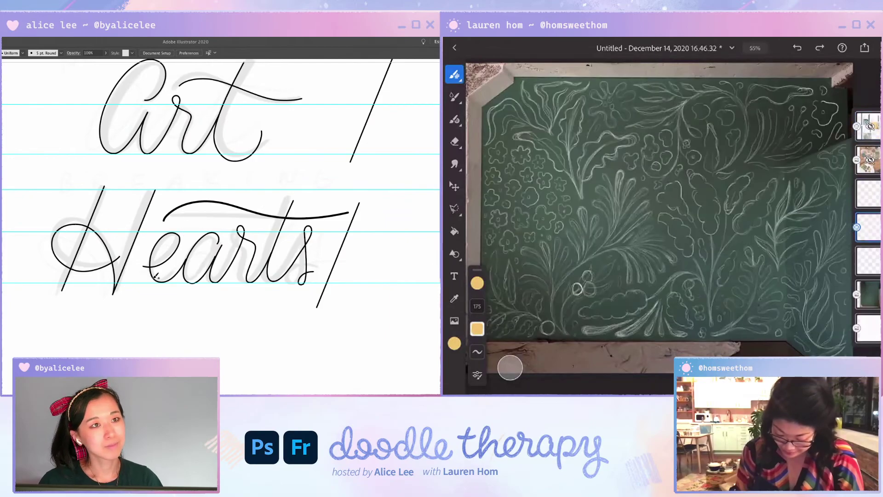
Step: In Fresco, lower the opacity of the chalk sketch layer and select the empty layer above it
{"action": "left_click", "coordinate": [868, 227]}
{"action": "left_click", "coordinate": [869, 74]}
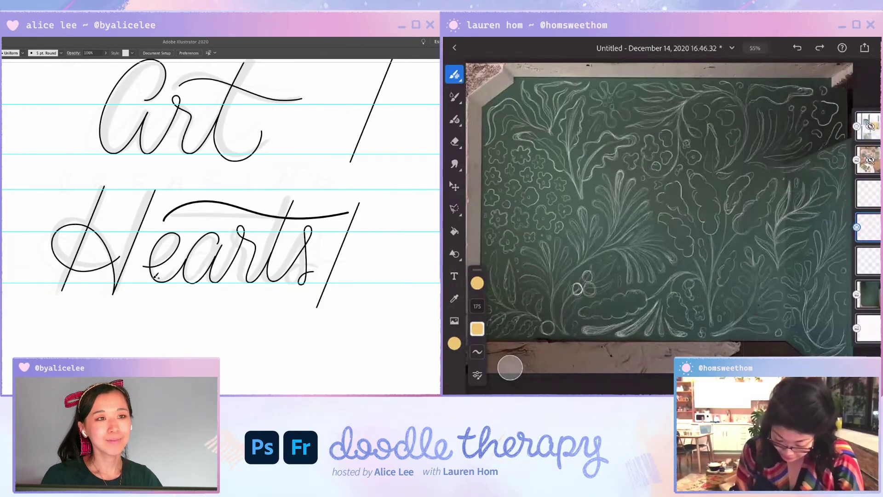
{"action": "left_click_drag", "start_coordinate": [880, 175], "coordinate": [823, 174]}
{"action": "left_click", "coordinate": [751, 194]}
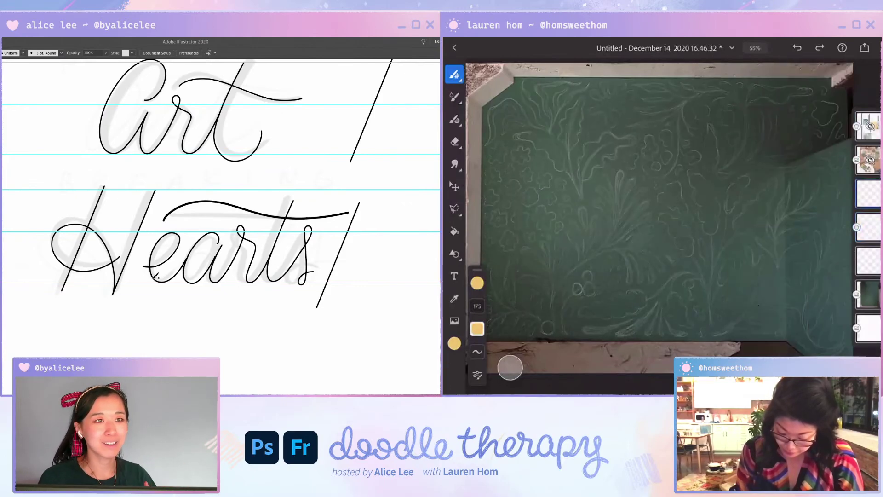
Step: Sample the green from the OMGreen paint reference as the brush colour
{"action": "key", "text": "v"}
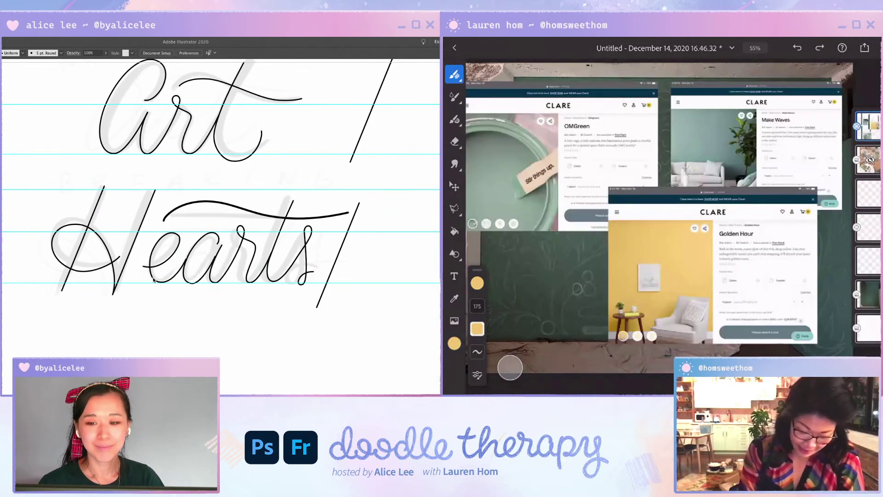
{"action": "left_click", "coordinate": [495, 149]}
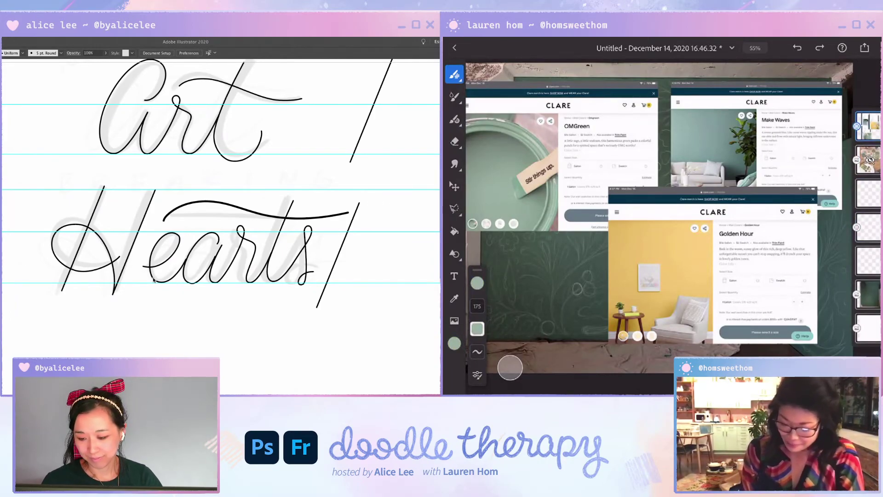
Step: In Illustrator, cut off the right tip of the "Hearts" crossbar and adjust its new end anchor and curve
{"action": "left_click", "coordinate": [338, 215]}
{"action": "key", "text": "c"}
{"action": "left_click", "coordinate": [331, 216]}
{"action": "key", "text": "Delete"}
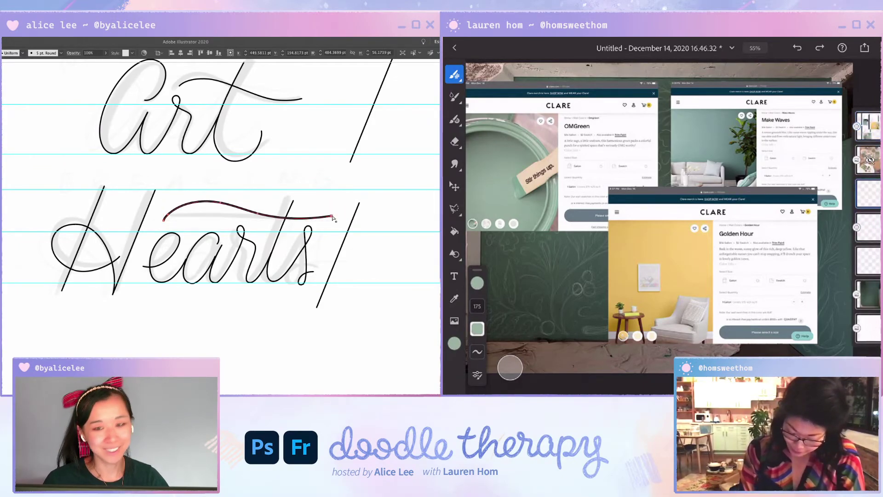
{"action": "left_click", "coordinate": [332, 216]}
{"action": "left_click_drag", "start_coordinate": [332, 216], "coordinate": [304, 221]}
{"action": "left_click", "coordinate": [215, 204]}
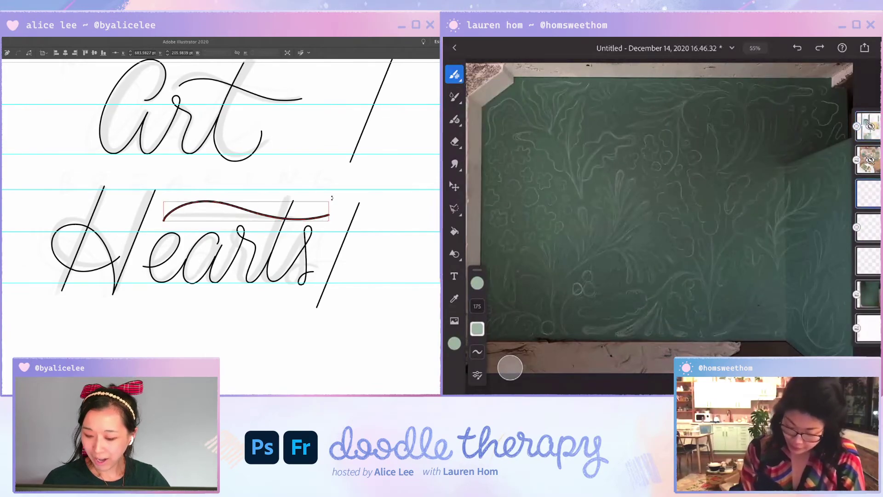
{"action": "left_click", "coordinate": [232, 186]}
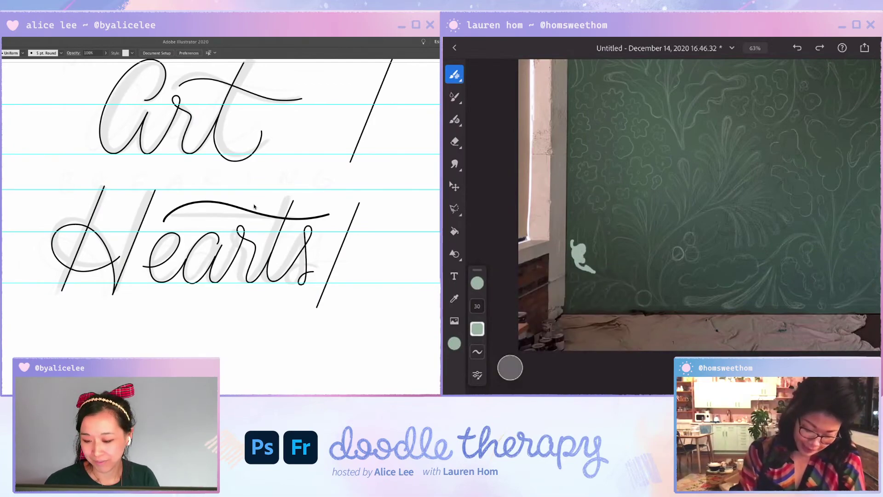
Step: Nudge the right end anchor of the "Hearts" crossbar slightly left and down
{"action": "left_click", "coordinate": [329, 214]}
{"action": "left_click", "coordinate": [328, 214]}
{"action": "key", "text": "Return"}
{"action": "left_click_drag", "start_coordinate": [329, 215], "coordinate": [325, 216]}
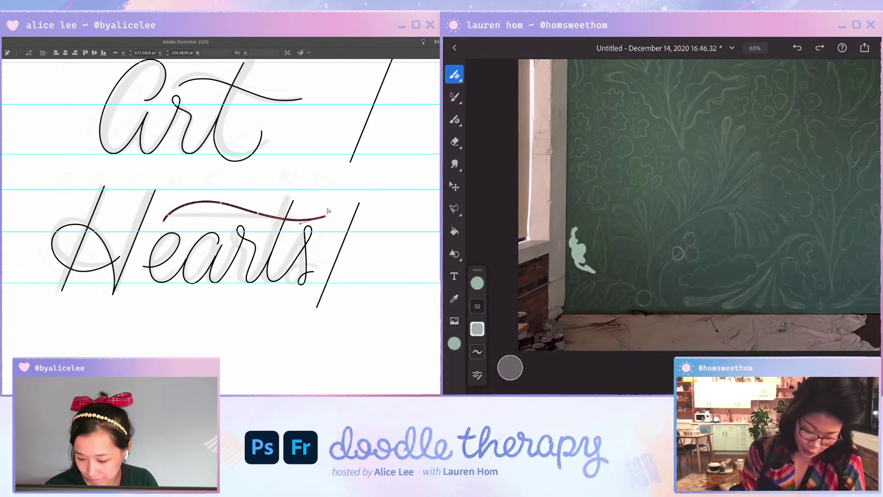
{"action": "left_click", "coordinate": [329, 208]}
Step: Shorten the "Hearts" crossbar by deleting its left end anchor and pulling in its right end
{"action": "left_click", "coordinate": [168, 215]}
{"action": "left_click", "coordinate": [164, 221]}
{"action": "key", "text": "Delete"}
{"action": "key", "text": "v"}
{"action": "left_click", "coordinate": [173, 221]}
{"action": "left_click", "coordinate": [303, 222]}
{"action": "mouse_move", "coordinate": [303, 221]}
{"action": "left_mouse_down"}
{"action": "mouse_move", "coordinate": [321, 220]}
{"action": "mouse_move", "coordinate": [314, 219]}
{"action": "left_mouse_up"}
{"action": "left_click", "coordinate": [328, 219]}
{"action": "key", "text": "super+minus"}
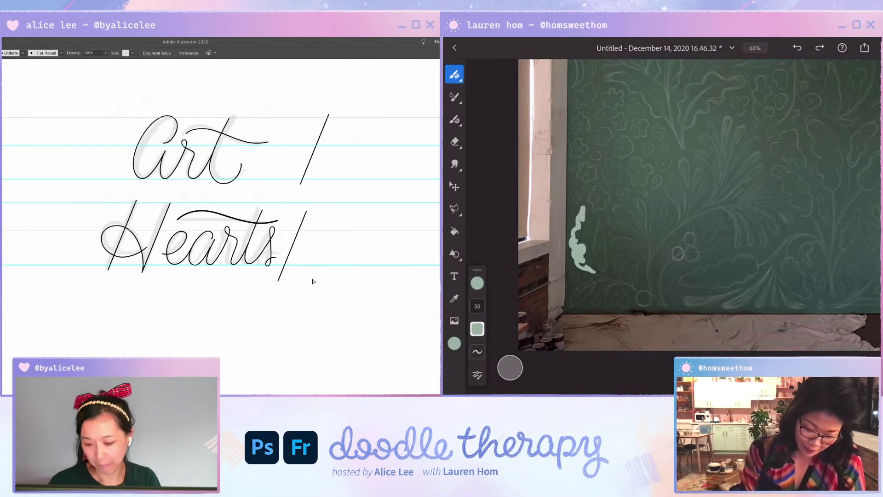
Step: Shift the t's crossbar in "Art" slightly up and left, and shorten the t's upturned exit stroke
{"action": "left_click", "coordinate": [262, 141]}
{"action": "left_click_drag", "start_coordinate": [281, 140], "coordinate": [266, 133]}
{"action": "key", "text": "a"}
{"action": "left_click", "coordinate": [241, 164]}
{"action": "left_click_drag", "start_coordinate": [243, 165], "coordinate": [244, 167]}
{"action": "left_click", "coordinate": [232, 185]}
{"action": "left_click", "coordinate": [232, 184]}
{"action": "left_click", "coordinate": [244, 168]}
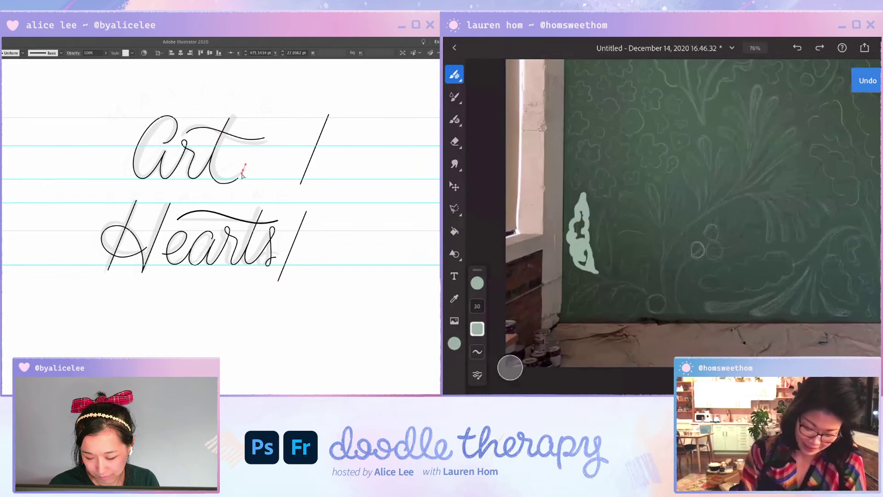
{"action": "left_click", "coordinate": [221, 184]}
{"action": "left_click", "coordinate": [242, 183]}
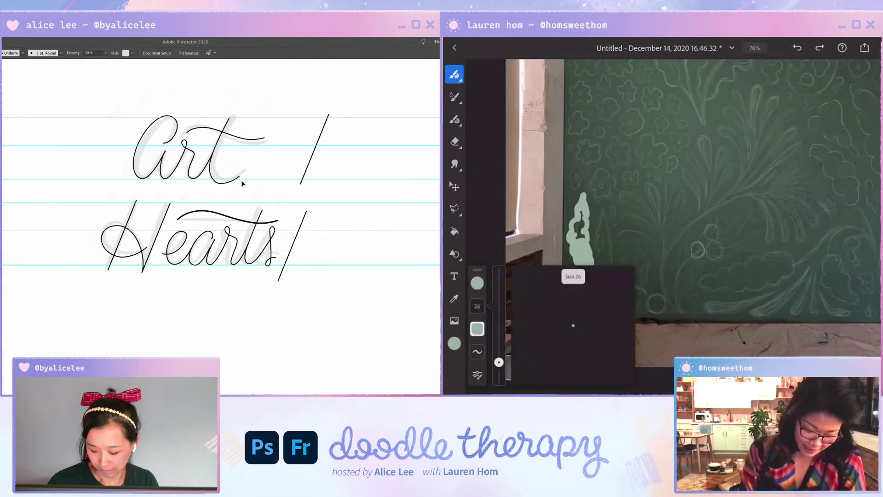
Step: Hide the guides and fine-tune the end anchor of the t's exit stroke in "Art"
{"action": "key", "text": "ctrl+semicolon"}
{"action": "key", "text": "ctrl+plus"}
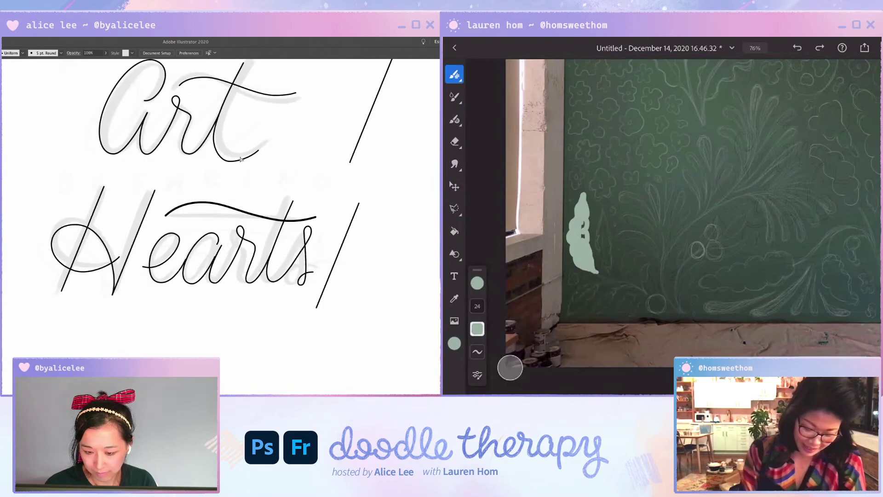
{"action": "left_click", "coordinate": [227, 161]}
{"action": "left_click", "coordinate": [237, 164]}
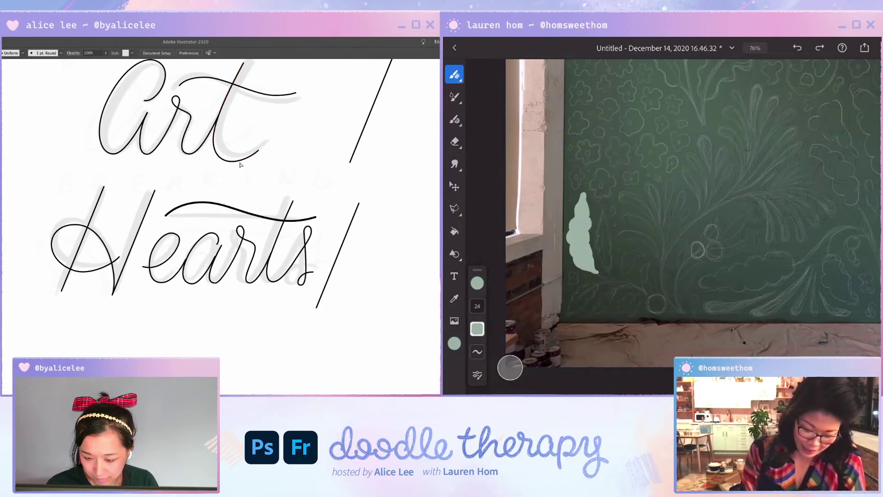
{"action": "left_click_drag", "start_coordinate": [259, 151], "coordinate": [257, 149]}
{"action": "left_click", "coordinate": [259, 164]}
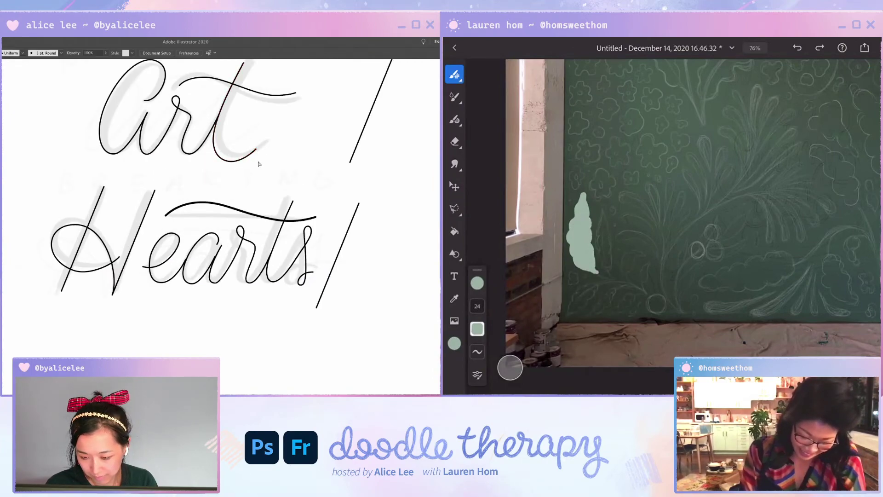
Step: Pull the end of the e's exit stroke in "Hearts" slightly down and left, against the a's bowl
{"action": "left_click", "coordinate": [302, 219]}
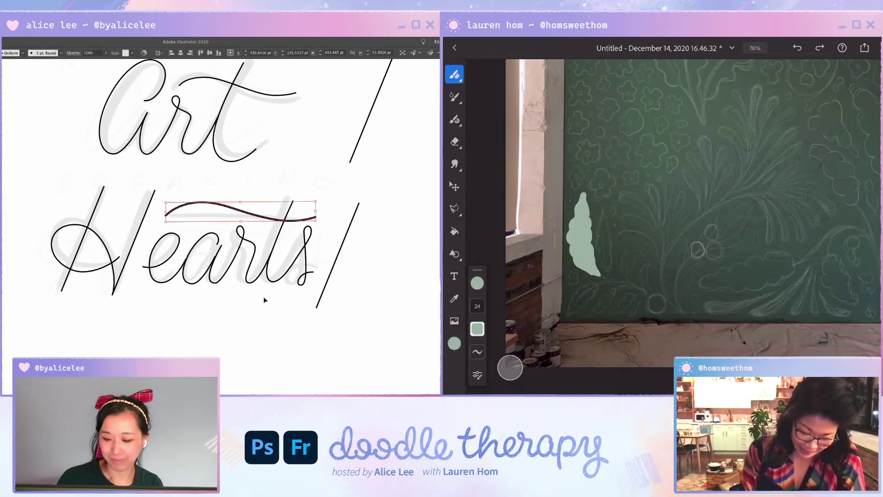
{"action": "key", "text": "a"}
{"action": "left_click", "coordinate": [182, 264]}
{"action": "left_click", "coordinate": [186, 261]}
{"action": "left_click_drag", "start_coordinate": [186, 259], "coordinate": [184, 262]}
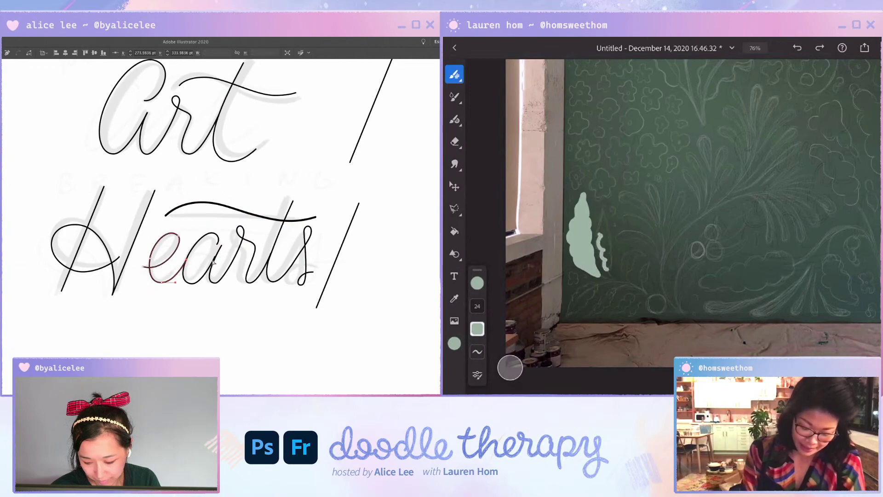
Step: Reshape the a's bowl in "Hearts" by adjusting its upper end anchor and the handle at its base
{"action": "left_click", "coordinate": [207, 266]}
{"action": "left_click", "coordinate": [212, 268]}
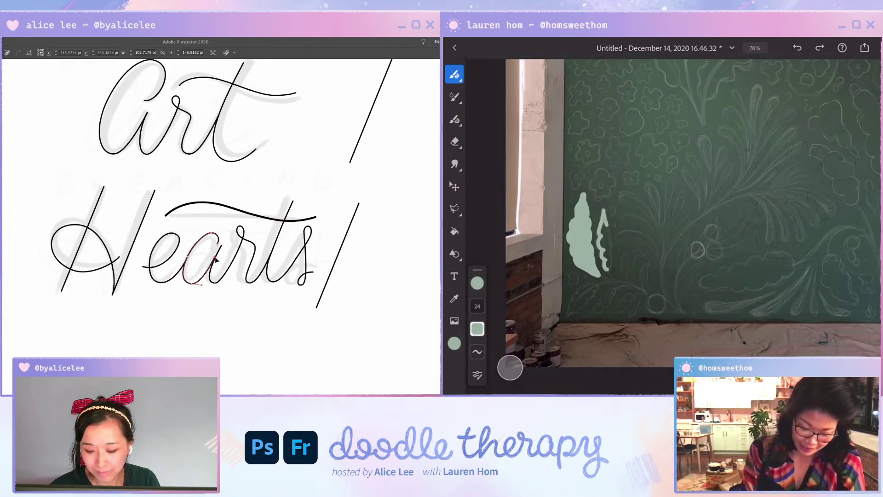
{"action": "left_click", "coordinate": [221, 247]}
{"action": "left_click_drag", "start_coordinate": [221, 246], "coordinate": [218, 254]}
{"action": "left_click", "coordinate": [218, 245]}
{"action": "left_click_drag", "start_coordinate": [202, 284], "coordinate": [205, 283]}
{"action": "left_click", "coordinate": [217, 244]}
{"action": "left_click_drag", "start_coordinate": [217, 244], "coordinate": [225, 240]}
{"action": "key", "text": "super+="}
{"action": "left_click", "coordinate": [270, 343]}
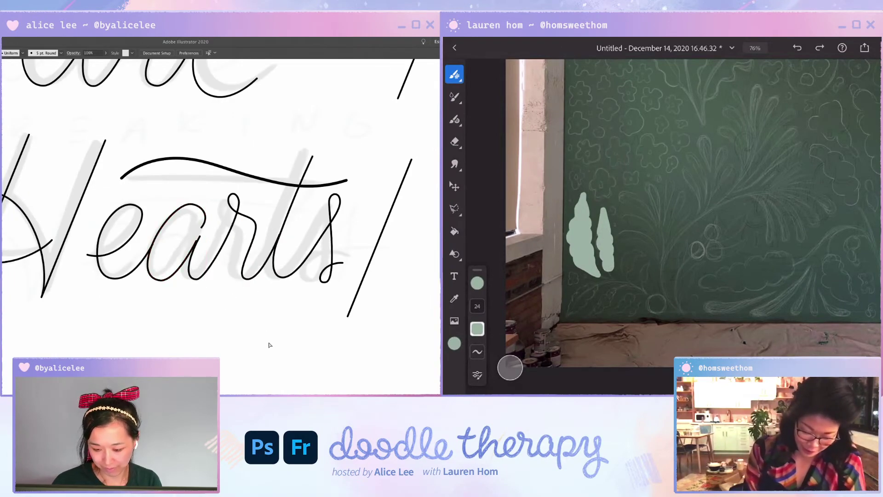
Step: Curl the end of the a's bowl inward toward its stem and smooth the curve at its top
{"action": "left_click", "coordinate": [203, 230]}
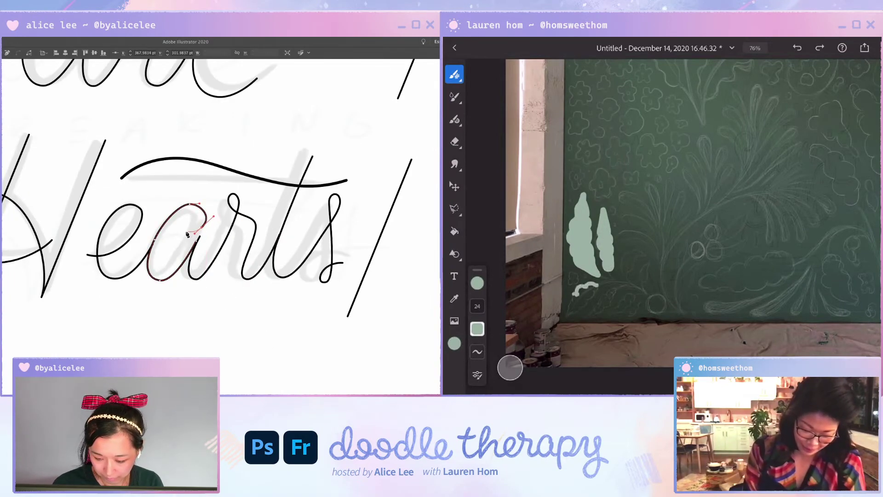
{"action": "left_click", "coordinate": [201, 228]}
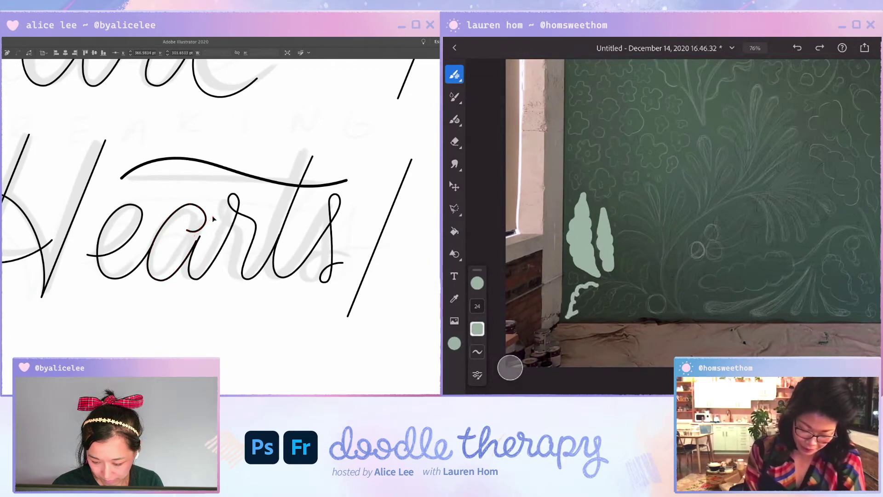
{"action": "mouse_move", "coordinate": [201, 204]}
{"action": "left_mouse_down"}
{"action": "mouse_move", "coordinate": [190, 206]}
{"action": "mouse_move", "coordinate": [198, 207]}
{"action": "left_mouse_up"}
{"action": "left_click", "coordinate": [229, 282]}
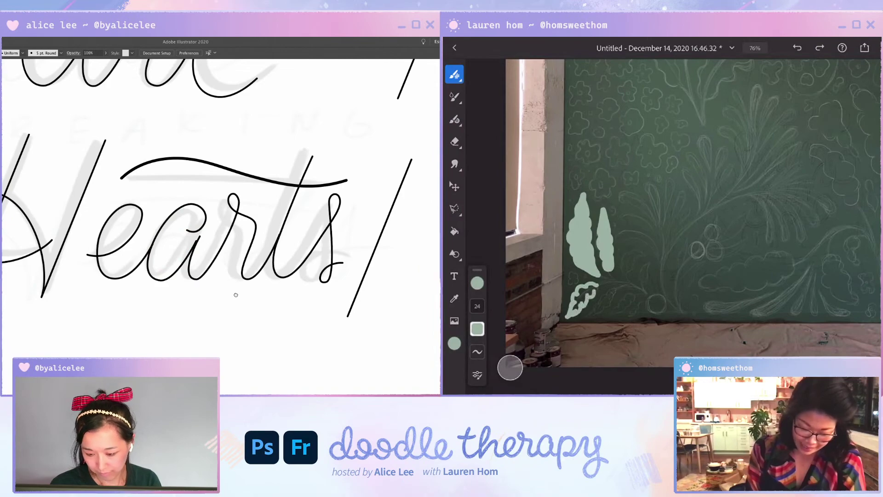
Step: Adjust the r's shoulder in "Hearts" and smooth the curve at its foot
{"action": "left_click_drag", "start_coordinate": [235, 294], "coordinate": [239, 298]}
{"action": "left_click", "coordinate": [247, 222]}
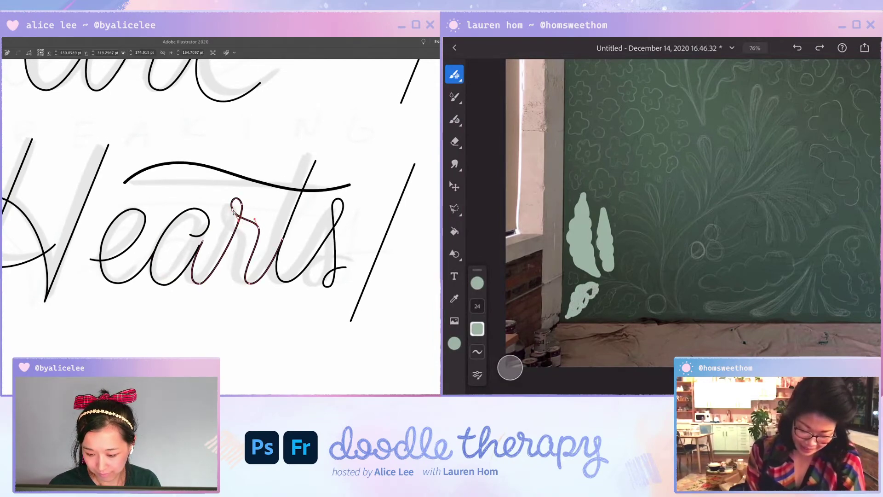
{"action": "left_click", "coordinate": [254, 243]}
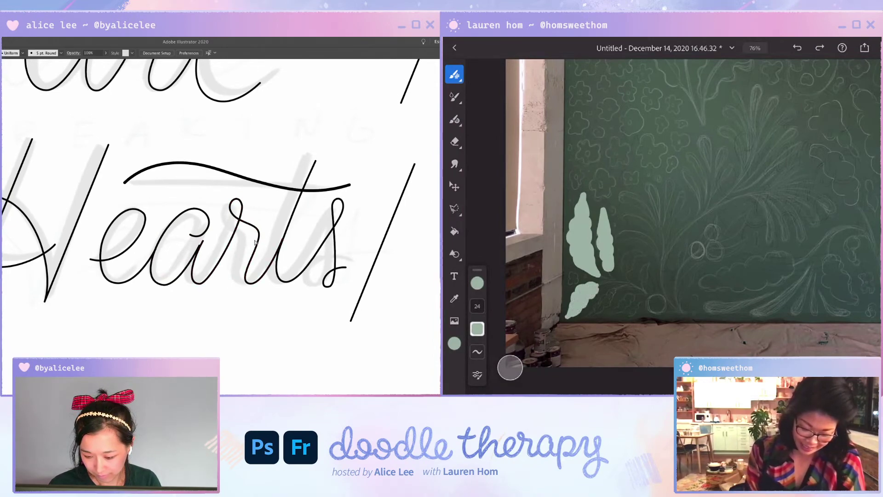
{"action": "left_click", "coordinate": [261, 234]}
{"action": "left_click", "coordinate": [264, 244]}
{"action": "left_click", "coordinate": [253, 262]}
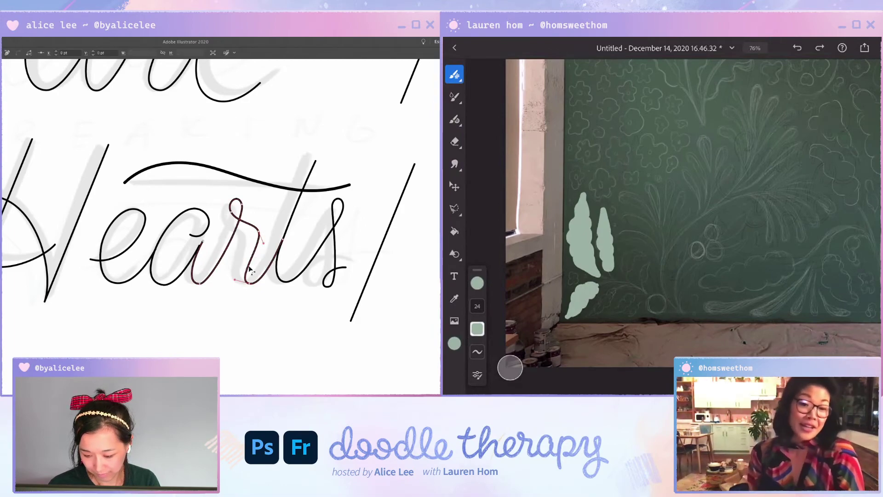
{"action": "left_click_drag", "start_coordinate": [235, 280], "coordinate": [232, 281]}
{"action": "left_click", "coordinate": [238, 252]}
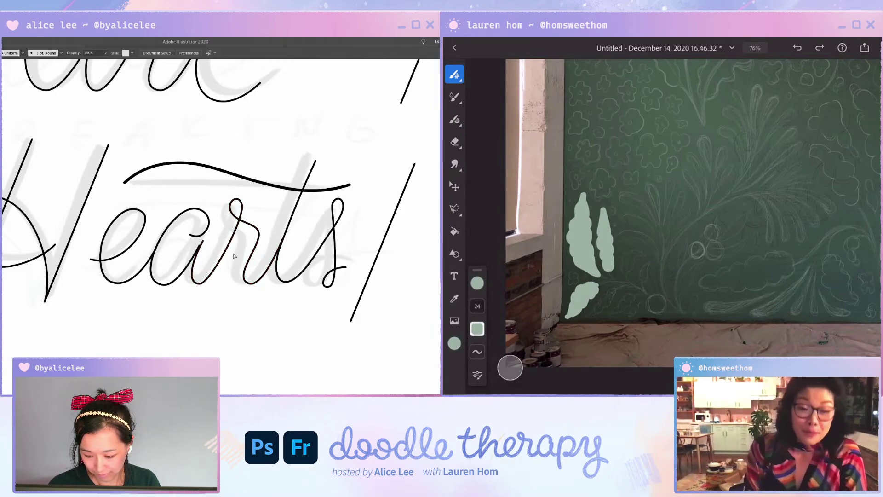
Step: Refine the r's upstroke and the bend from its shoulder into the downstroke
{"action": "left_click", "coordinate": [230, 239]}
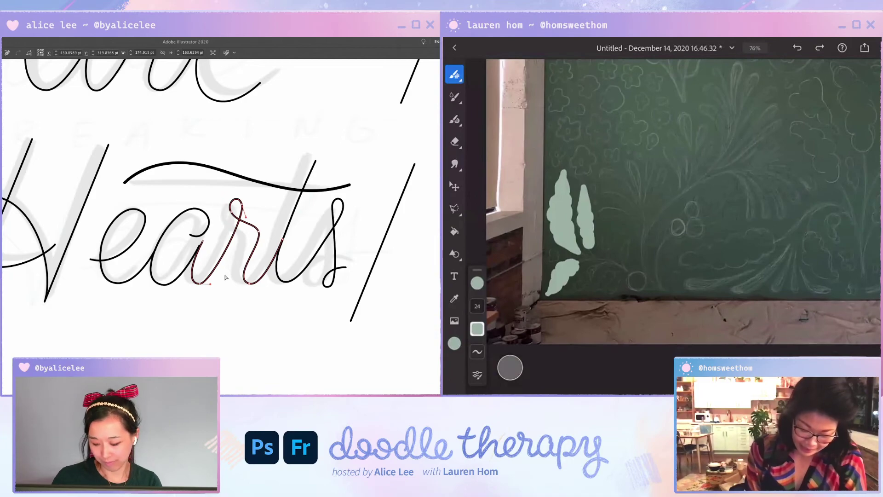
{"action": "left_click", "coordinate": [229, 249]}
{"action": "left_click", "coordinate": [233, 258]}
{"action": "left_click", "coordinate": [228, 249]}
{"action": "left_click", "coordinate": [232, 270]}
{"action": "left_click", "coordinate": [259, 231]}
{"action": "left_click_drag", "start_coordinate": [259, 231], "coordinate": [268, 246]}
{"action": "left_click", "coordinate": [267, 228]}
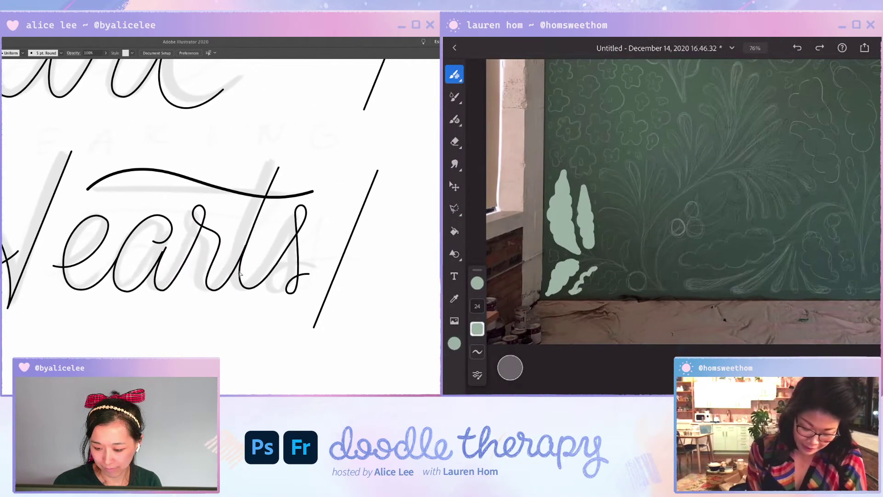
Step: Widen the curve at the r's foot slightly and lower the anchor on the t's stem in "Hearts"
{"action": "left_click", "coordinate": [218, 283]}
{"action": "left_click_drag", "start_coordinate": [195, 285], "coordinate": [191, 286]}
{"action": "left_click_drag", "start_coordinate": [245, 245], "coordinate": [244, 252]}
{"action": "left_click", "coordinate": [253, 290]}
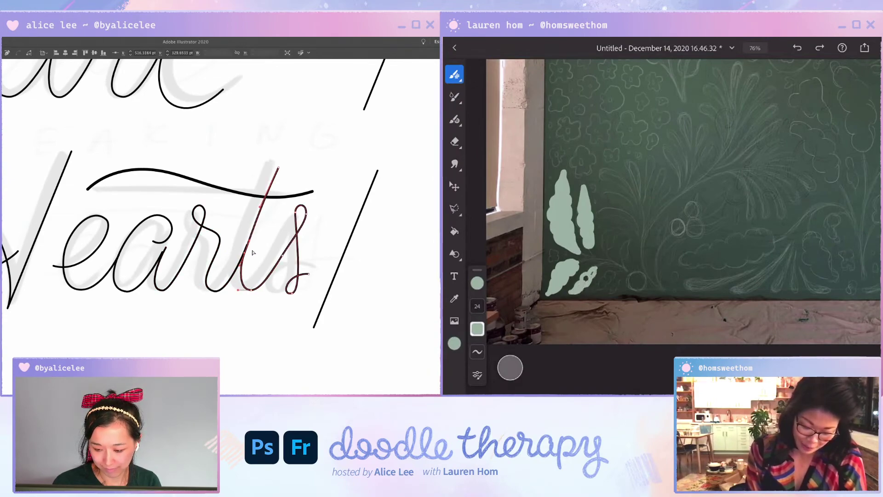
{"action": "left_click", "coordinate": [269, 220]}
Step: Reshape the "Hearts" crossbar by moving its middle anchor down and right to the t's stem and smoothing the dip
{"action": "key", "text": "v"}
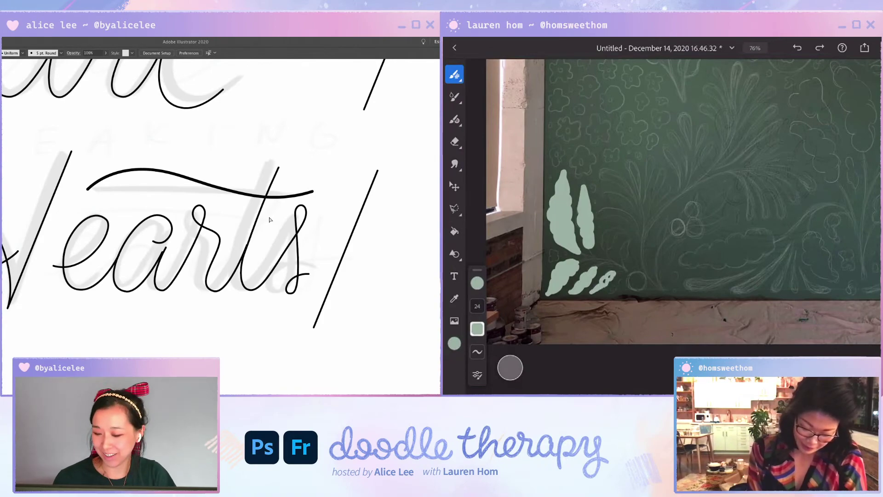
{"action": "left_click", "coordinate": [307, 193]}
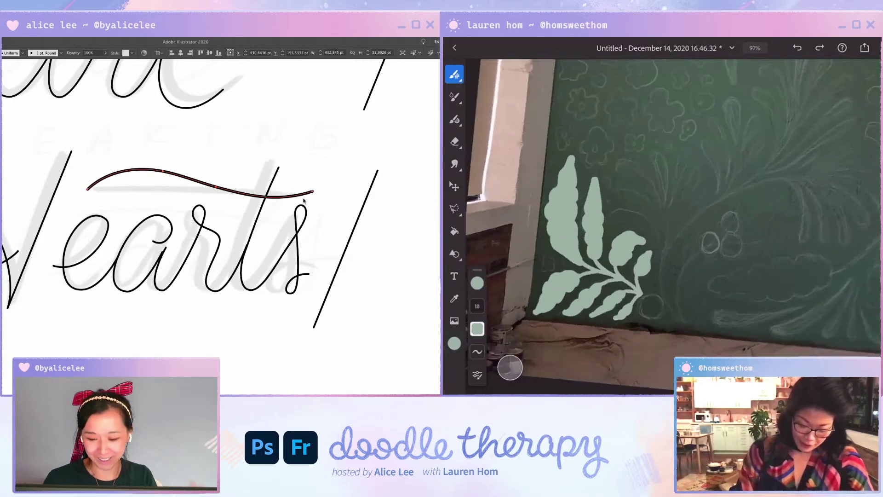
{"action": "left_click", "coordinate": [215, 186]}
{"action": "left_click_drag", "start_coordinate": [214, 186], "coordinate": [280, 202]}
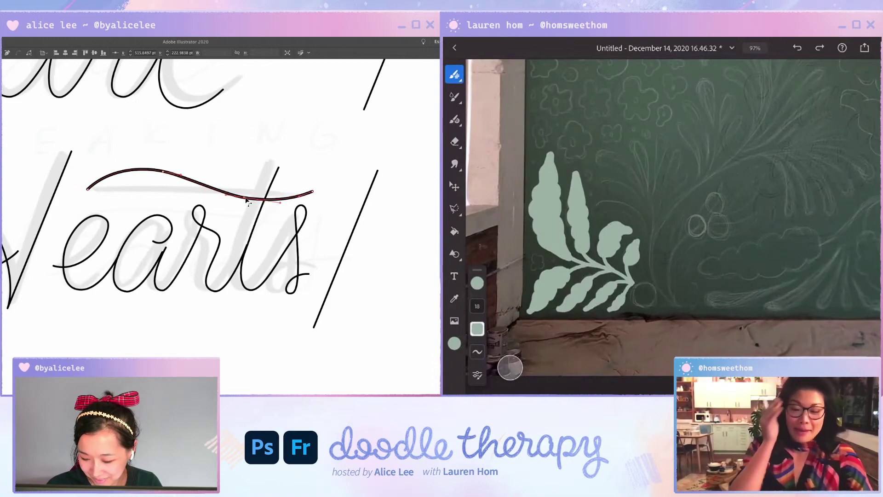
{"action": "left_click", "coordinate": [281, 192]}
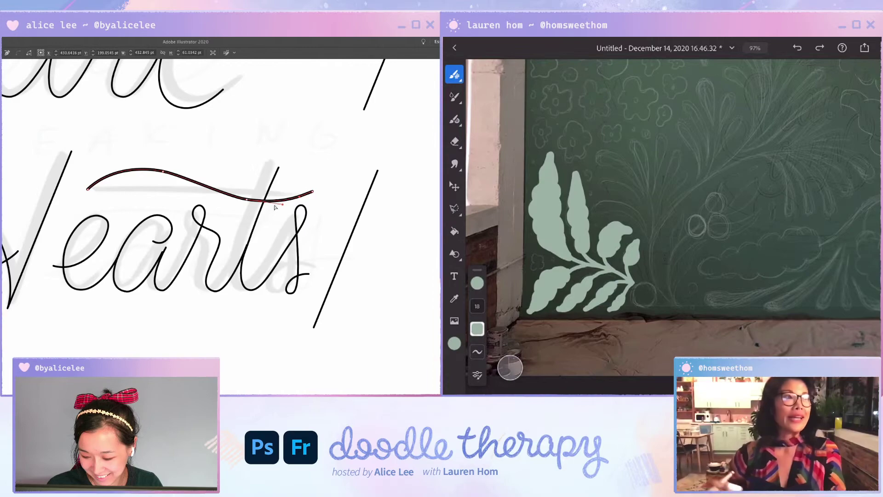
Step: Shorten the right end of the "Hearts" crossbar and shift its lower anchor right along the dip at the t's stem
{"action": "left_click", "coordinate": [281, 206]}
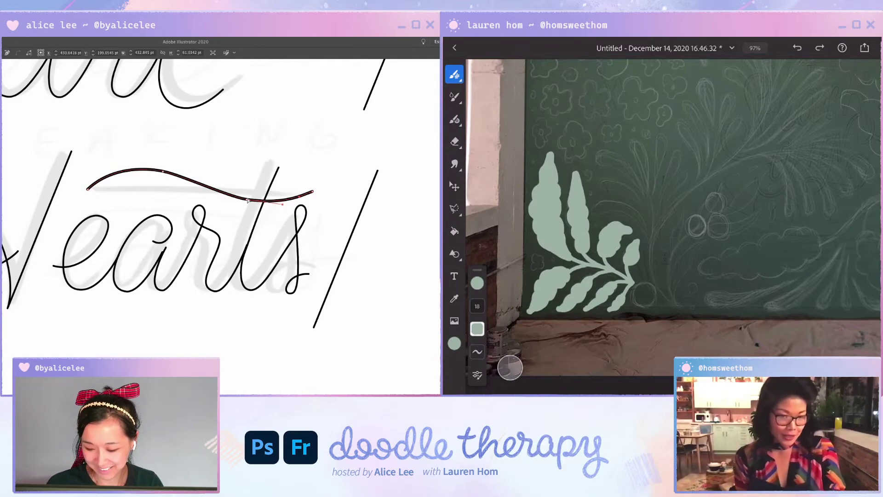
{"action": "left_click_drag", "start_coordinate": [282, 204], "coordinate": [304, 192]}
{"action": "left_click", "coordinate": [306, 189]}
{"action": "left_click", "coordinate": [299, 197]}
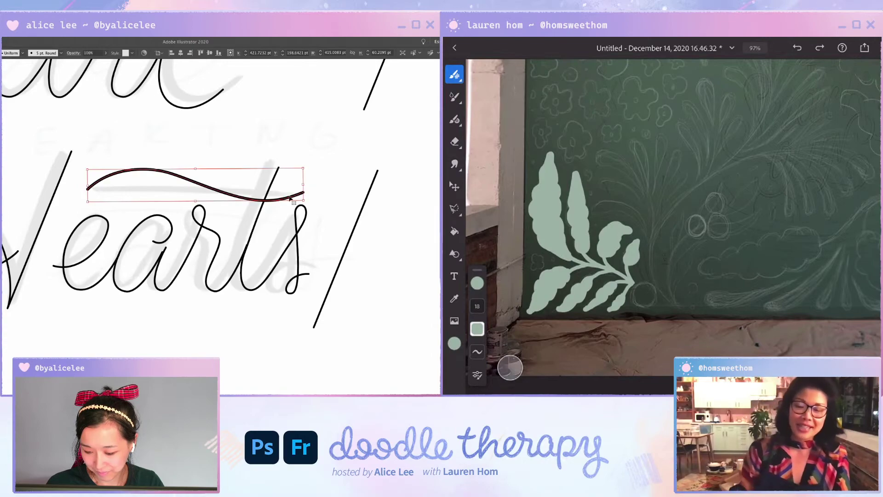
{"action": "left_click", "coordinate": [256, 201]}
{"action": "left_click_drag", "start_coordinate": [256, 201], "coordinate": [263, 200]}
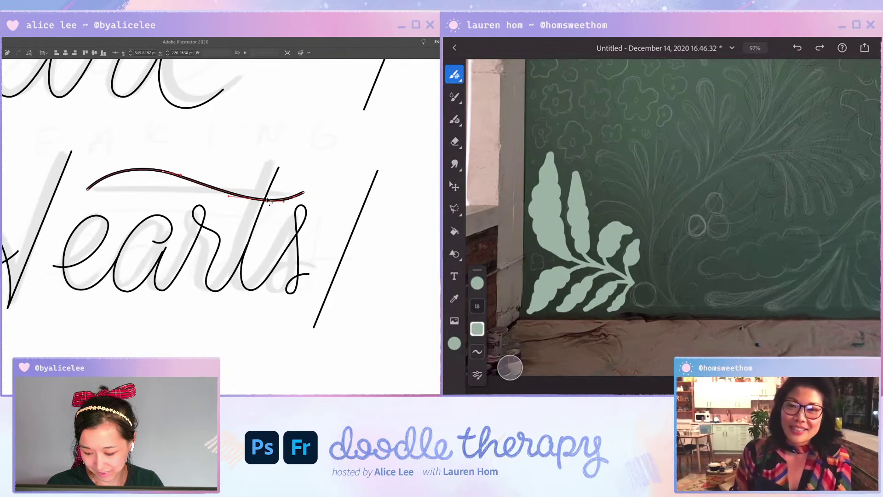
Step: Match the crossbar's stroke style to the "Hearts" lettering by sampling an existing letter stroke
{"action": "left_click", "coordinate": [283, 168]}
{"action": "left_click", "coordinate": [173, 176]}
{"action": "left_click", "coordinate": [44, 54]}
{"action": "left_click", "coordinate": [27, 91]}
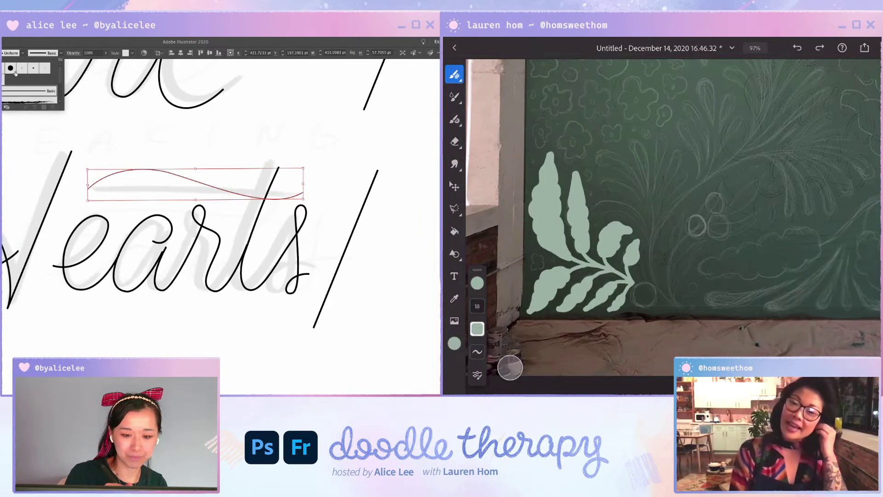
{"action": "left_click", "coordinate": [218, 227]}
{"action": "key", "text": "i"}
{"action": "left_click", "coordinate": [220, 240]}
{"action": "key", "text": "v"}
{"action": "left_click", "coordinate": [227, 226]}
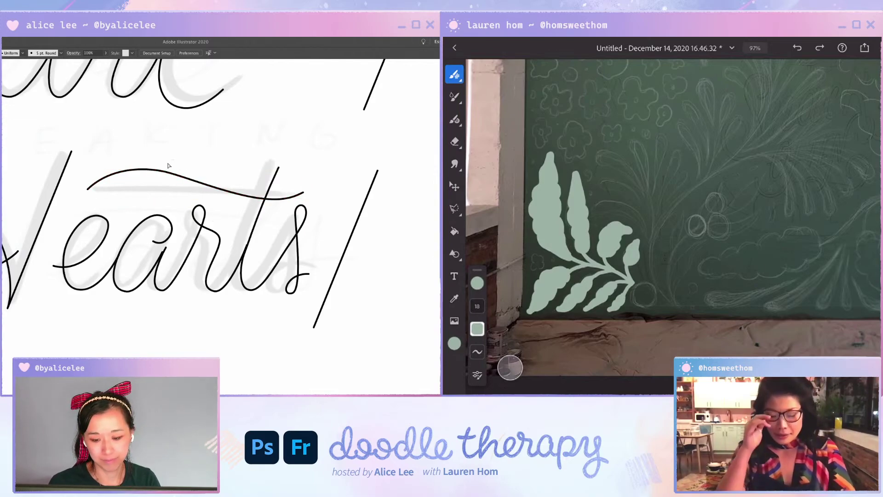
Step: Flatten the crossbar's left hump slightly by moving its middle anchor down and right and adjusting the neighbouring curve handles
{"action": "left_click", "coordinate": [156, 176]}
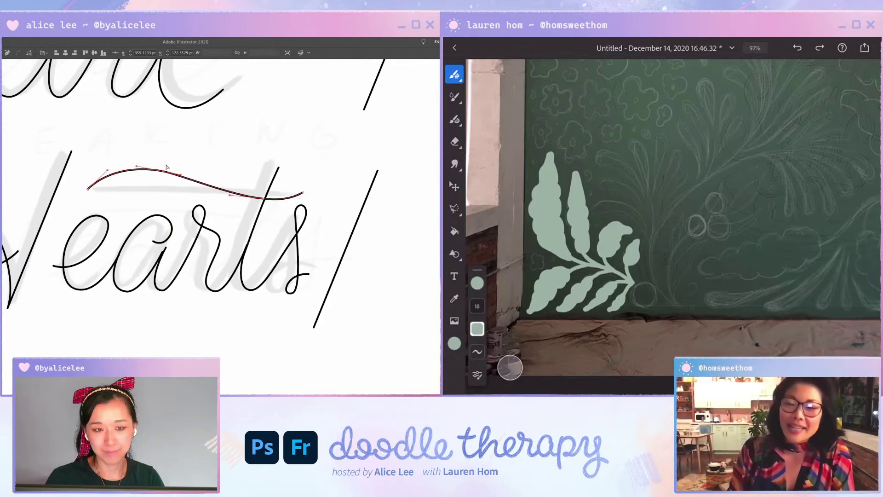
{"action": "left_click_drag", "start_coordinate": [164, 173], "coordinate": [167, 174]}
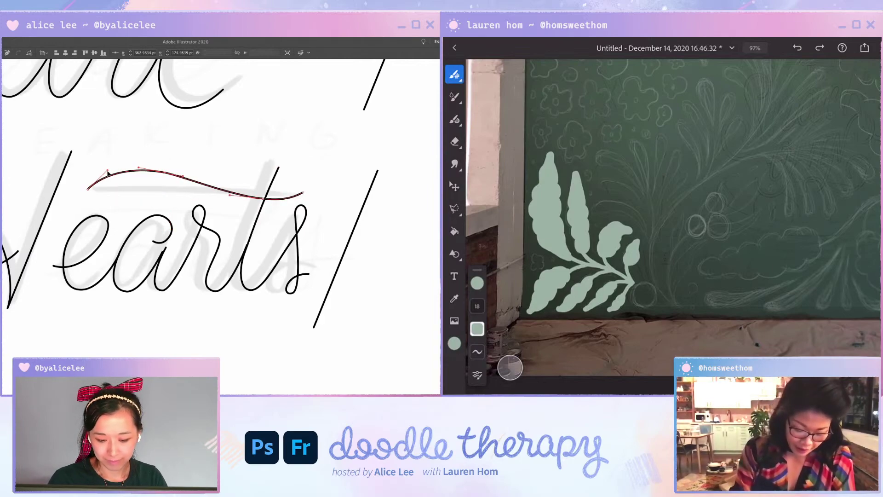
{"action": "left_click", "coordinate": [109, 195]}
{"action": "left_click", "coordinate": [227, 196]}
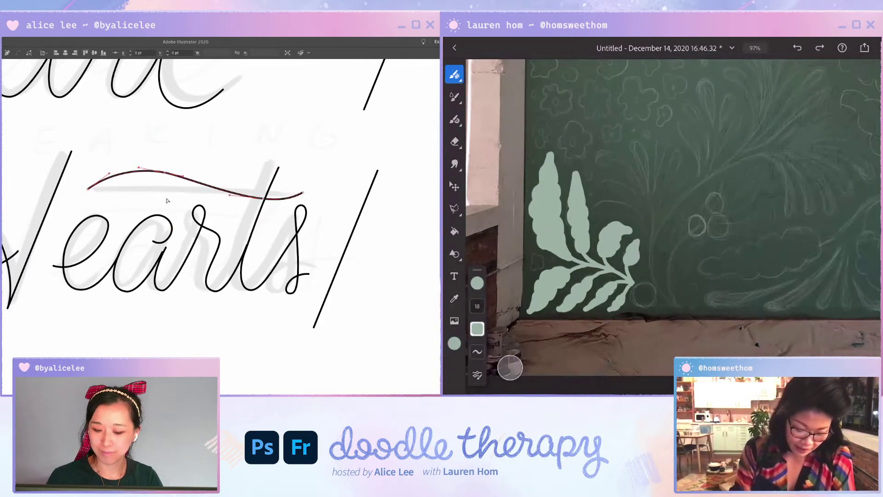
{"action": "left_click", "coordinate": [172, 187]}
{"action": "left_click", "coordinate": [189, 181]}
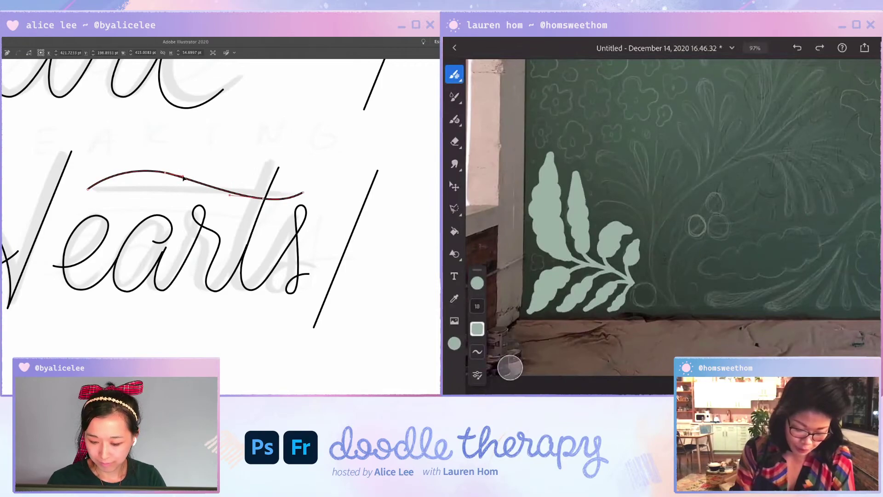
Step: Brush a separate lowercase script s to the right of the slanted line after "Hearts" as a shape reference
{"action": "left_click", "coordinate": [329, 176]}
{"action": "left_click_drag", "start_coordinate": [289, 239], "coordinate": [274, 192]}
{"action": "left_click", "coordinate": [281, 189]}
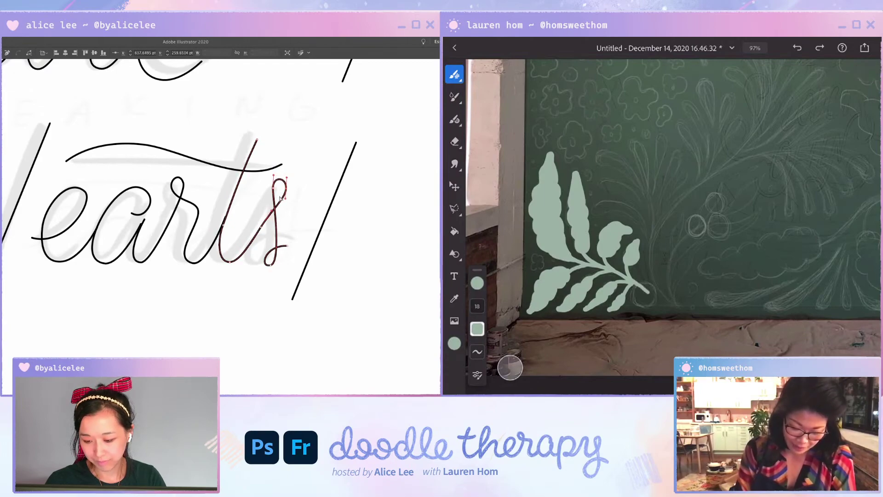
{"action": "key", "text": "super+shift+a"}
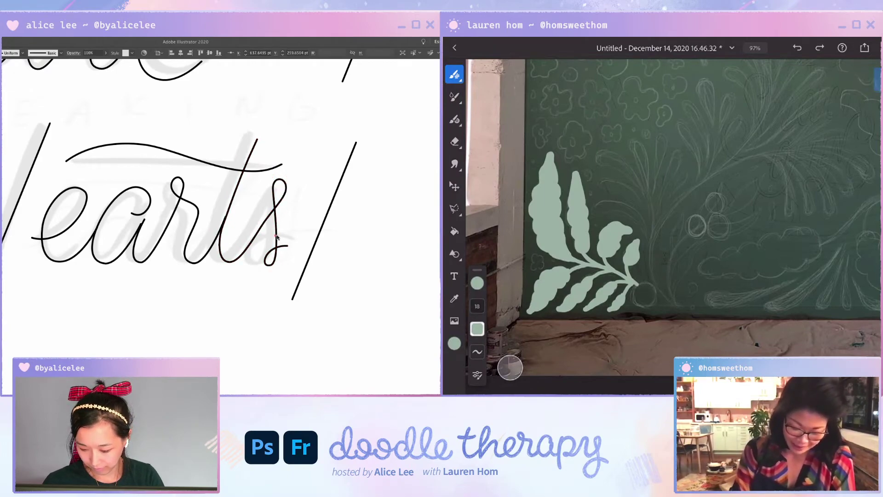
{"action": "left_click", "coordinate": [277, 238]}
{"action": "key", "text": "a"}
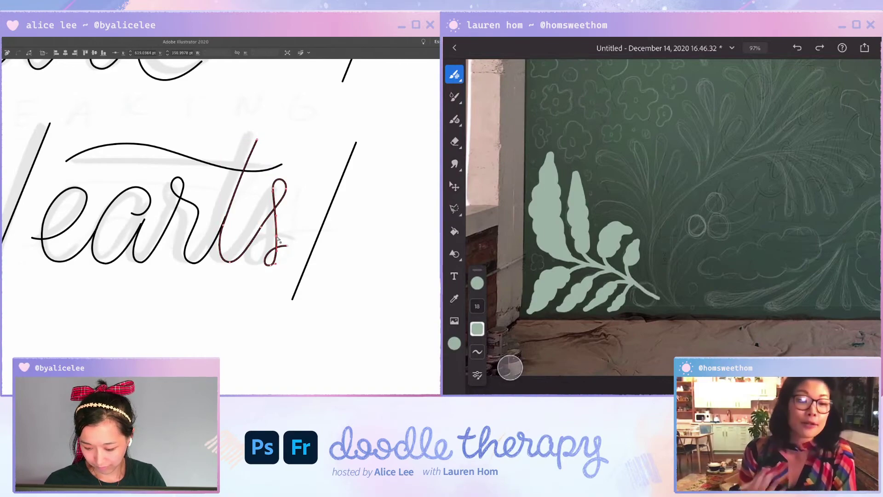
{"action": "left_click", "coordinate": [283, 247]}
{"action": "left_click", "coordinate": [290, 249]}
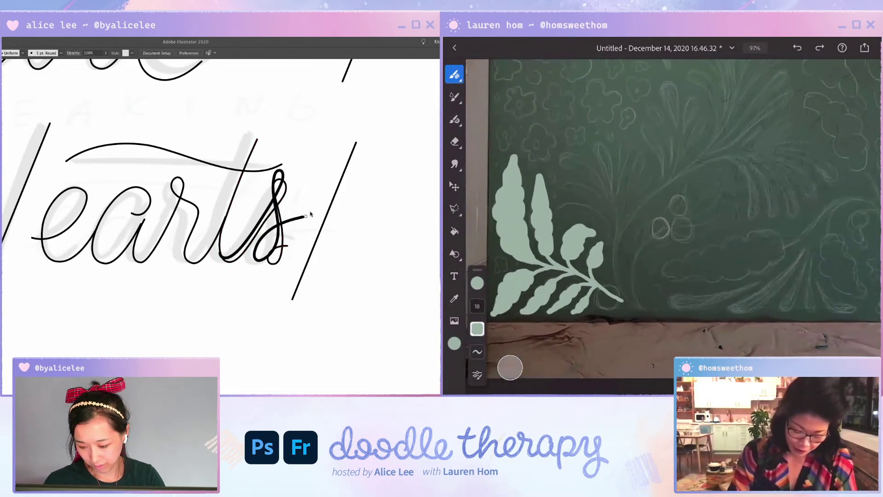
{"action": "scroll", "coordinate": [248, 218], "scroll_direction": "right", "scroll_amount": 3}
{"action": "scroll", "coordinate": [249, 218], "scroll_direction": "down", "scroll_amount": 1}
{"action": "mouse_move", "coordinate": [264, 235]}
{"action": "left_mouse_down"}
{"action": "mouse_move", "coordinate": [309, 166]}
{"action": "mouse_move", "coordinate": [299, 239]}
{"action": "mouse_move", "coordinate": [331, 211]}
{"action": "left_mouse_up"}
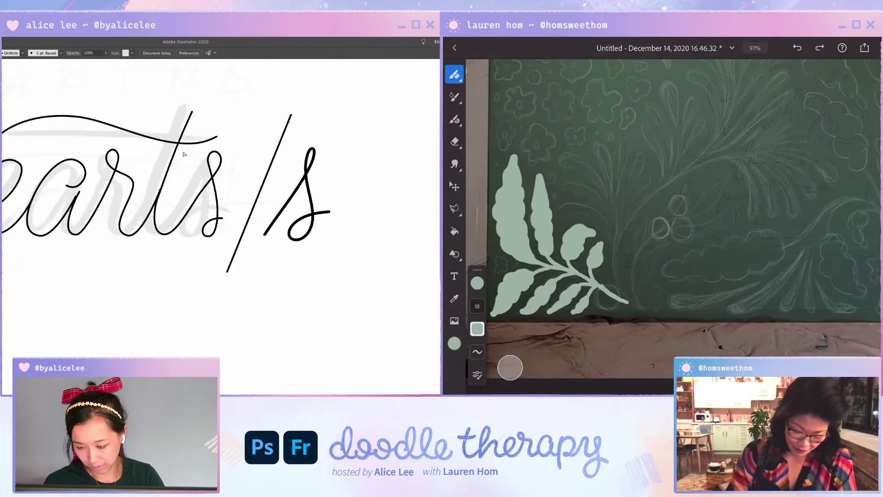
Step: Adjust the curve handles on the upstroke and top loop of the s in "Hearts"
{"action": "left_click", "coordinate": [212, 162]}
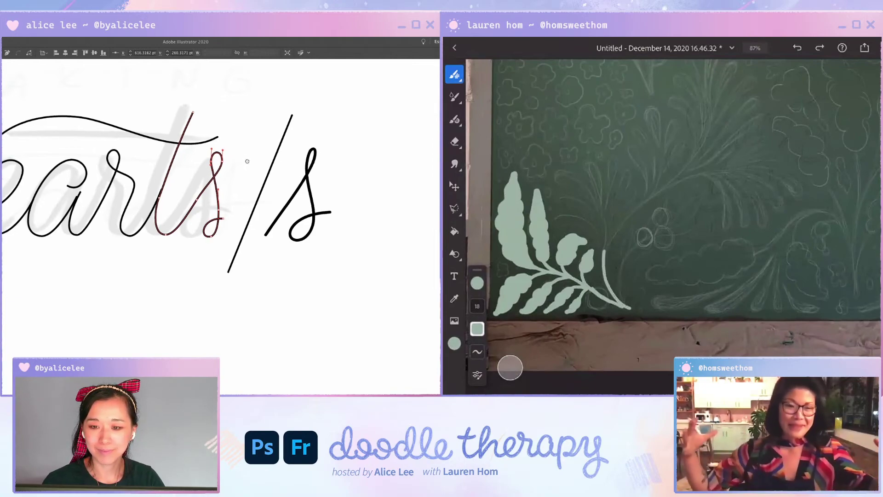
{"action": "scroll", "coordinate": [247, 158], "scroll_direction": "up", "scroll_amount": 1}
{"action": "scroll", "coordinate": [247, 158], "scroll_direction": "left", "scroll_amount": 1}
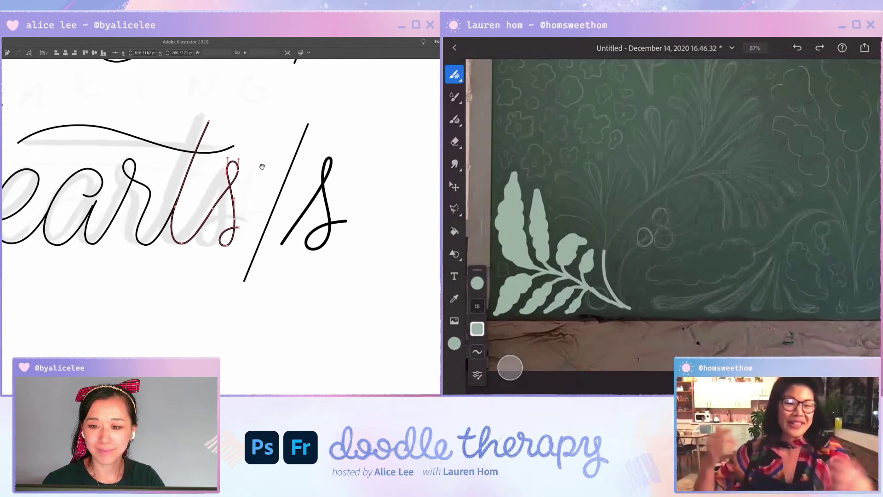
{"action": "left_click", "coordinate": [213, 208]}
{"action": "left_click_drag", "start_coordinate": [188, 242], "coordinate": [198, 230]}
{"action": "left_click_drag", "start_coordinate": [237, 179], "coordinate": [238, 177]}
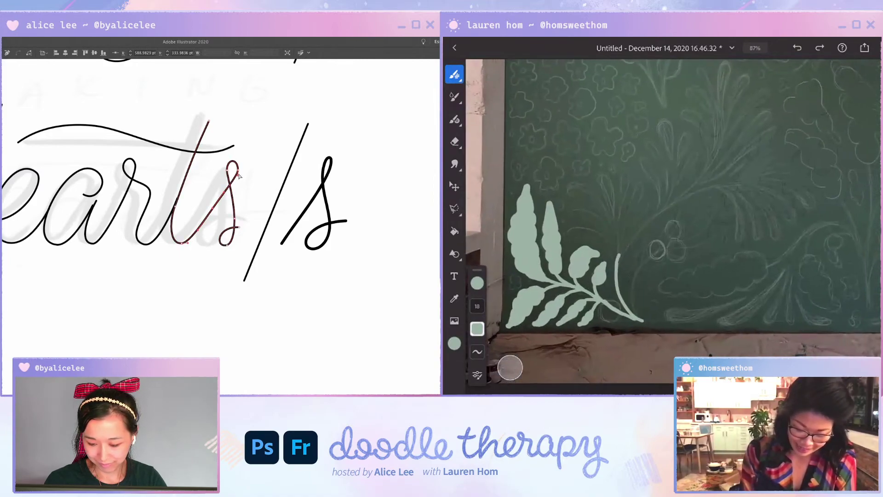
{"action": "left_click", "coordinate": [227, 172]}
{"action": "left_click", "coordinate": [227, 175]}
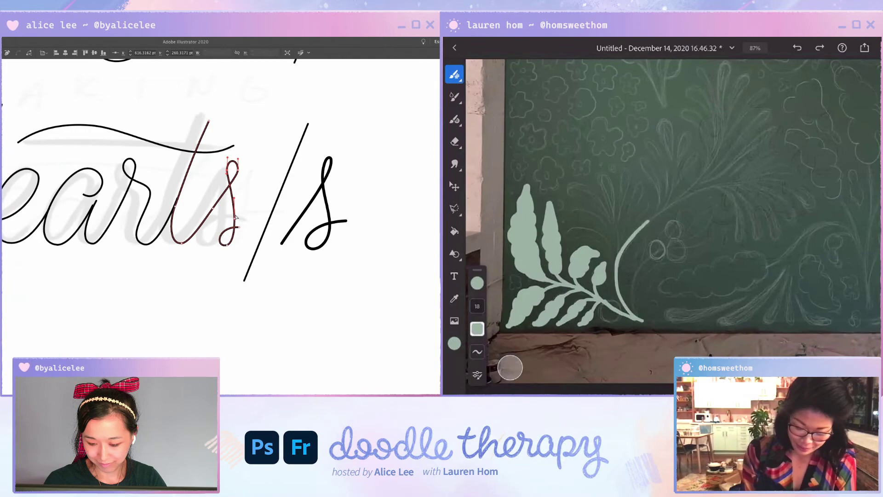
Step: Rework the anchors at the foot of the s in "Hearts" to round the turn from its downstroke into the bottom curl
{"action": "left_click", "coordinate": [234, 240]}
{"action": "left_click", "coordinate": [236, 205]}
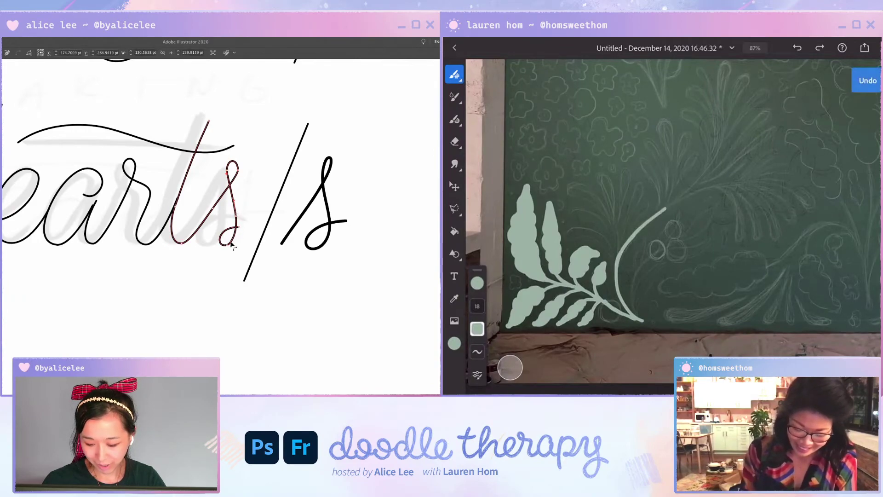
{"action": "left_click", "coordinate": [243, 231]}
{"action": "left_click_drag", "start_coordinate": [220, 229], "coordinate": [237, 243]}
{"action": "left_click", "coordinate": [243, 231]}
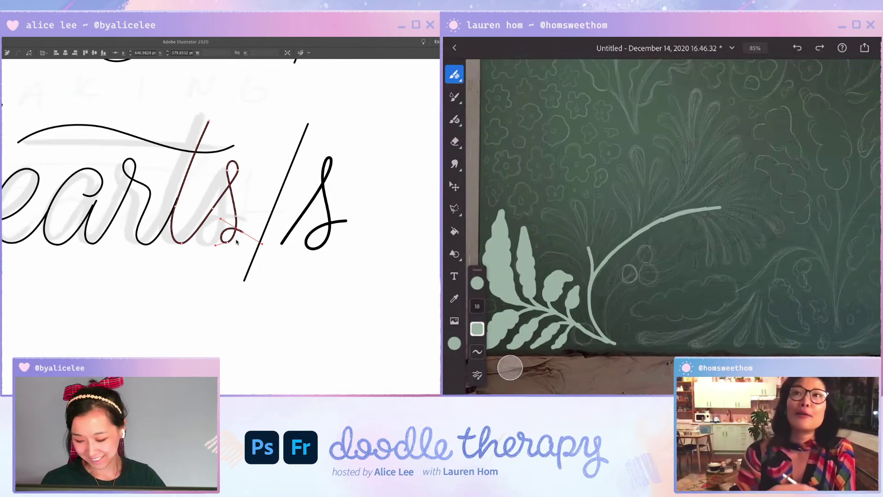
{"action": "left_click", "coordinate": [252, 201]}
{"action": "left_click_drag", "start_coordinate": [275, 240], "coordinate": [312, 227]}
{"action": "left_click", "coordinate": [268, 217]}
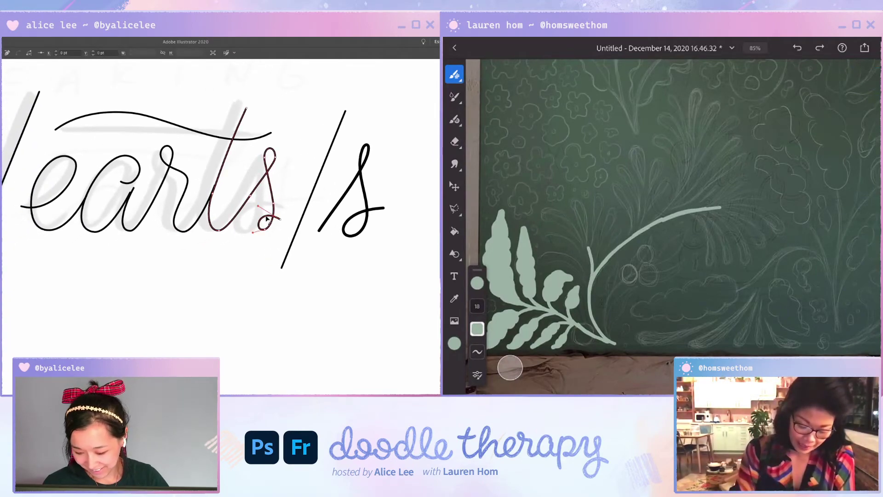
{"action": "left_click", "coordinate": [260, 224]}
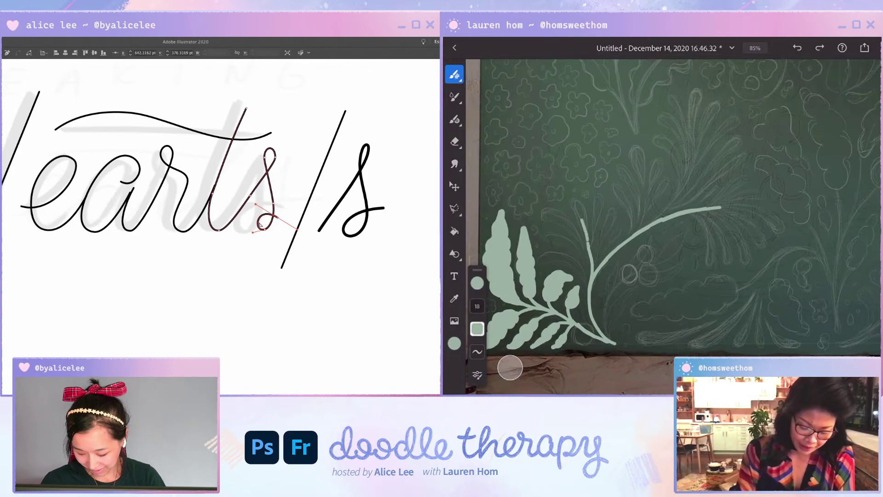
Step: Form a small bottom loop on the s with an exit stroke crossing its downstroke, like the reference s
{"action": "left_click_drag", "start_coordinate": [258, 221], "coordinate": [274, 203]}
{"action": "left_click", "coordinate": [264, 230]}
{"action": "left_click", "coordinate": [253, 211]}
{"action": "left_click", "coordinate": [281, 216]}
{"action": "left_click", "coordinate": [273, 204]}
{"action": "left_click", "coordinate": [290, 205]}
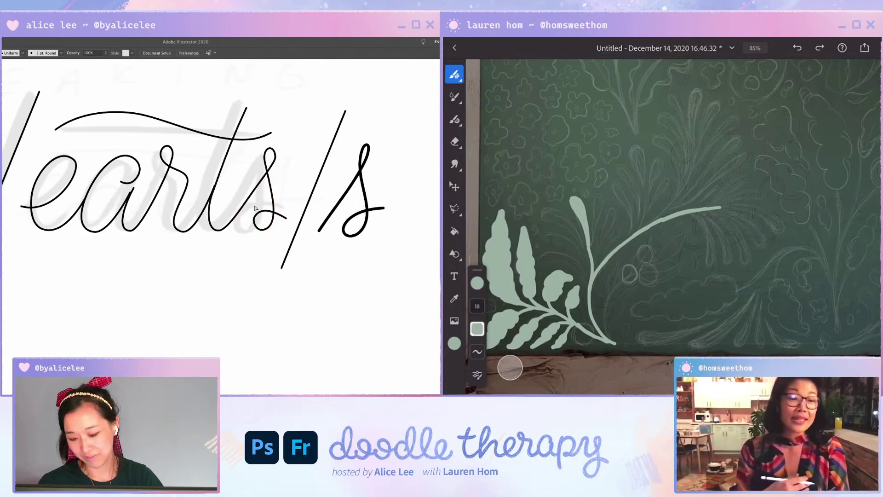
Step: Shorten the exit stroke of the s in "Hearts"
{"action": "key", "text": "ctrl+minus"}
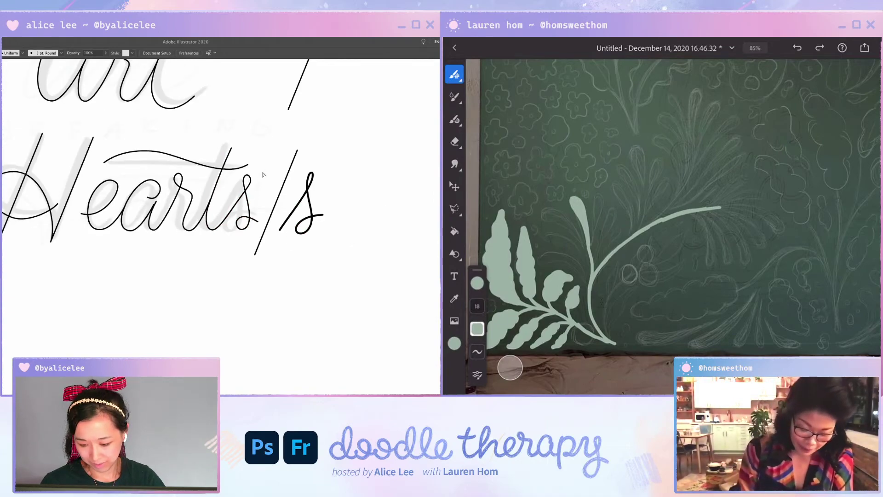
{"action": "left_click", "coordinate": [232, 236]}
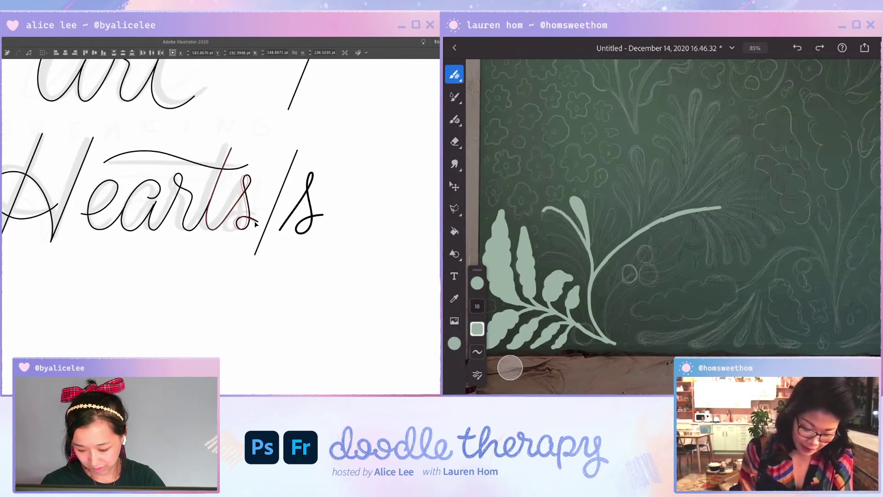
{"action": "left_click", "coordinate": [234, 206]}
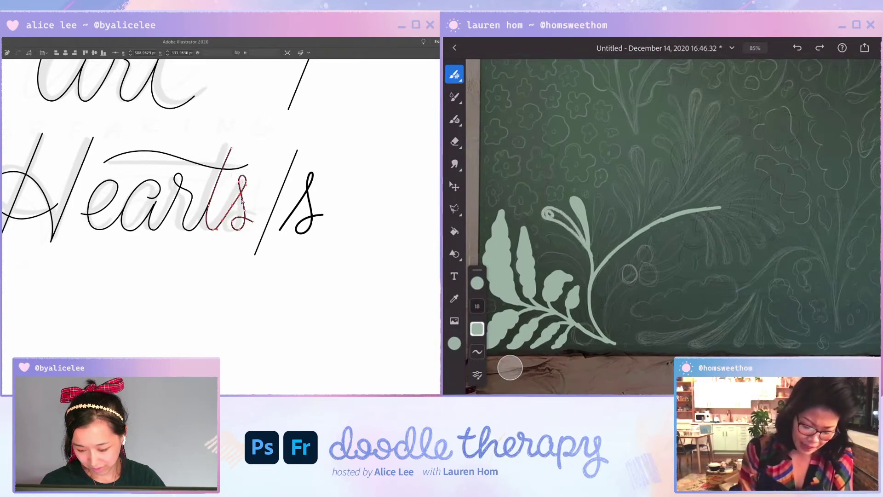
Step: Shift the s's top loop slightly right and ease the curve of the upstroke leading into it
{"action": "key", "text": "ctrl+plus"}
{"action": "key", "text": "ctrl+plus"}
{"action": "left_click", "coordinate": [216, 181]}
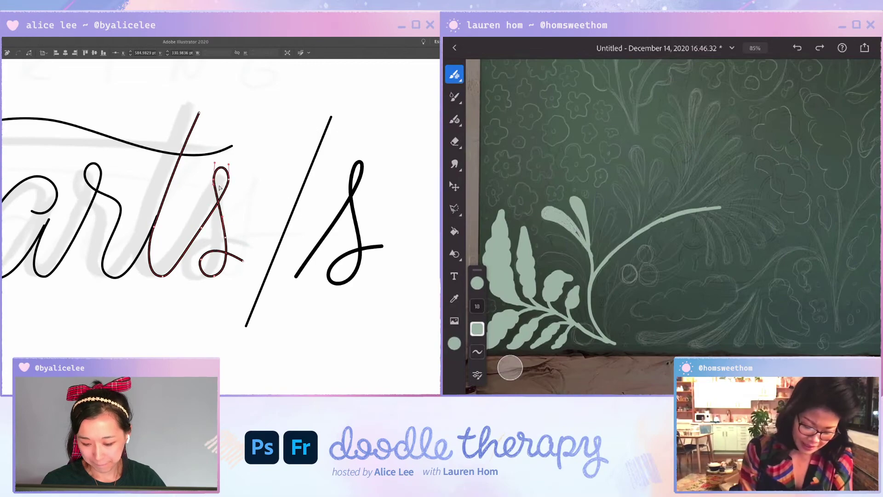
{"action": "left_click_drag", "start_coordinate": [225, 237], "coordinate": [227, 212]}
{"action": "left_click_drag", "start_coordinate": [210, 169], "coordinate": [217, 185]}
{"action": "left_click", "coordinate": [236, 188]}
{"action": "left_click", "coordinate": [219, 180]}
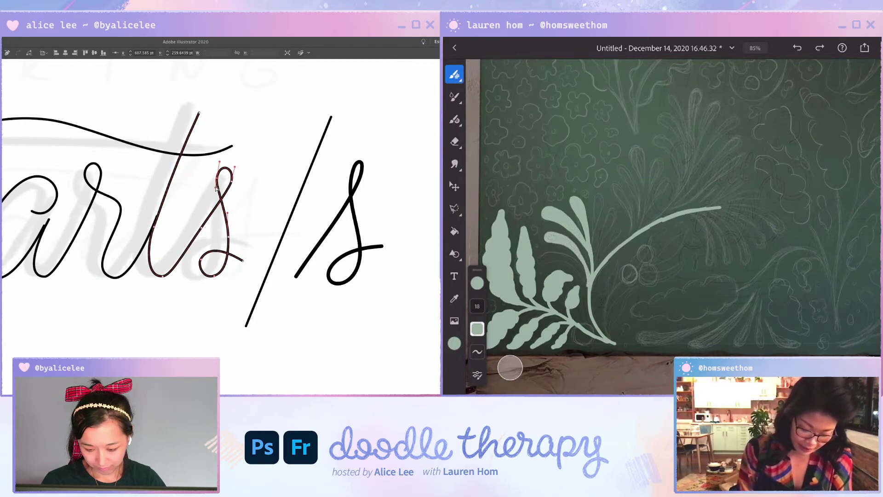
Step: Nudge the right anchor of the s's top loop upward to tighten the loop
{"action": "left_click", "coordinate": [232, 182]}
{"action": "left_click", "coordinate": [217, 204]}
{"action": "left_click", "coordinate": [231, 182]}
{"action": "key", "text": "Up"}
{"action": "key", "text": "Up"}
{"action": "key", "text": "Up"}
{"action": "key", "text": "Up"}
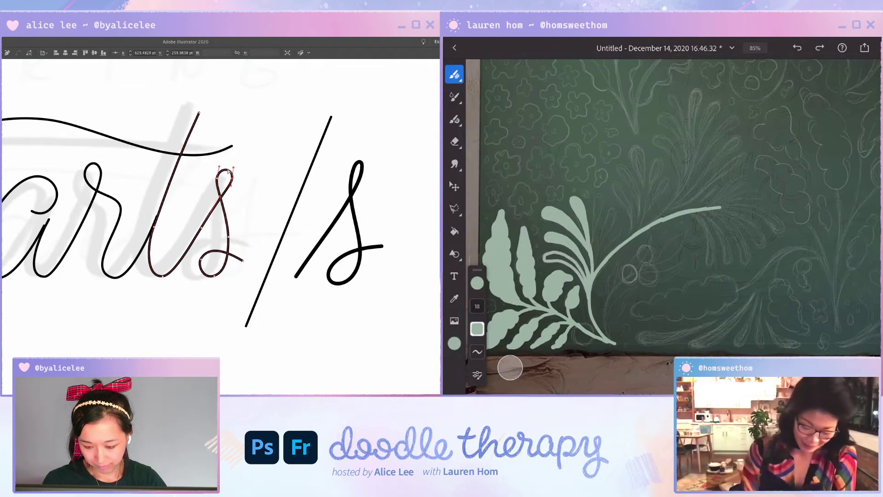
Step: Smooth the s's downstroke below its top loop and refine the bottom loop and exit stroke
{"action": "left_click_drag", "start_coordinate": [217, 178], "coordinate": [230, 181]}
{"action": "left_click", "coordinate": [232, 178], "text": "shift"}
{"action": "left_click_drag", "start_coordinate": [229, 237], "coordinate": [230, 219]}
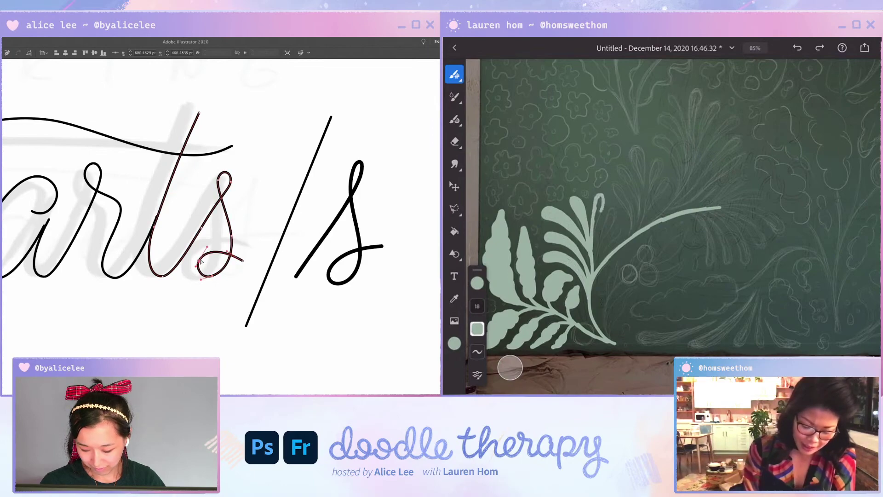
{"action": "left_click", "coordinate": [245, 263]}
{"action": "left_click", "coordinate": [232, 239]}
{"action": "left_click_drag", "start_coordinate": [244, 262], "coordinate": [235, 262]}
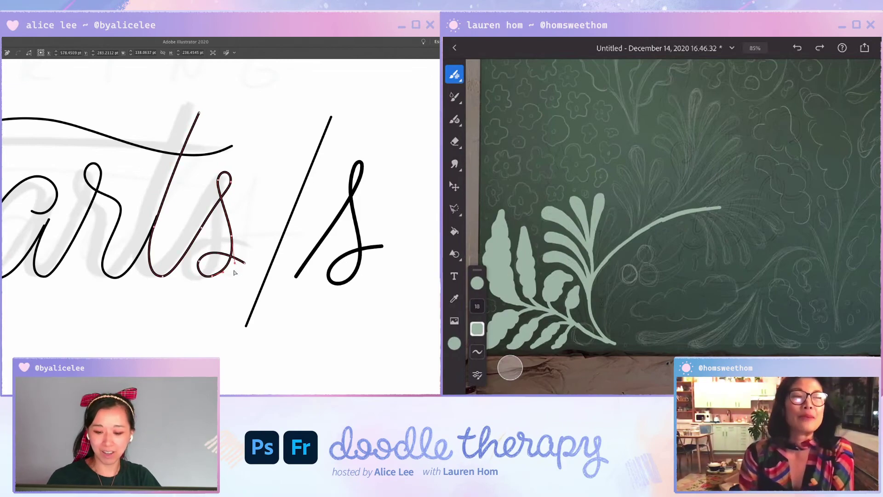
Step: Refine the curve from the t's foot into the s's upstroke and check the s's exit end
{"action": "left_click", "coordinate": [202, 229]}
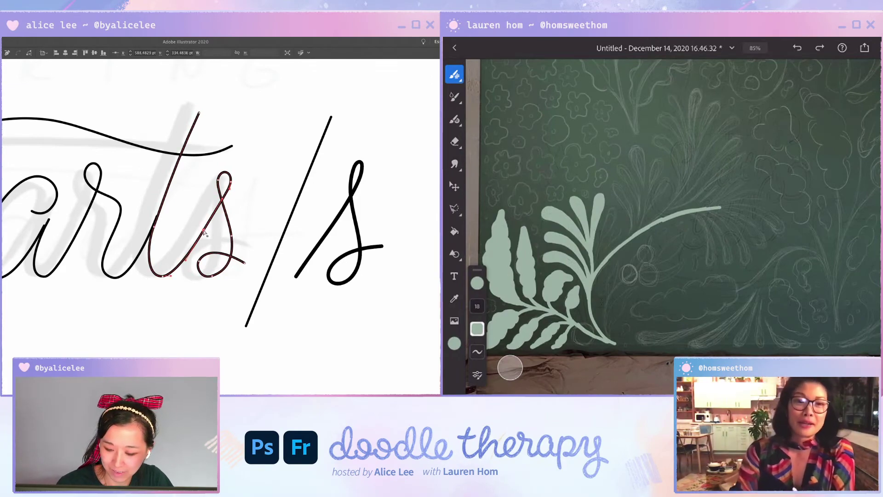
{"action": "left_click", "coordinate": [173, 279]}
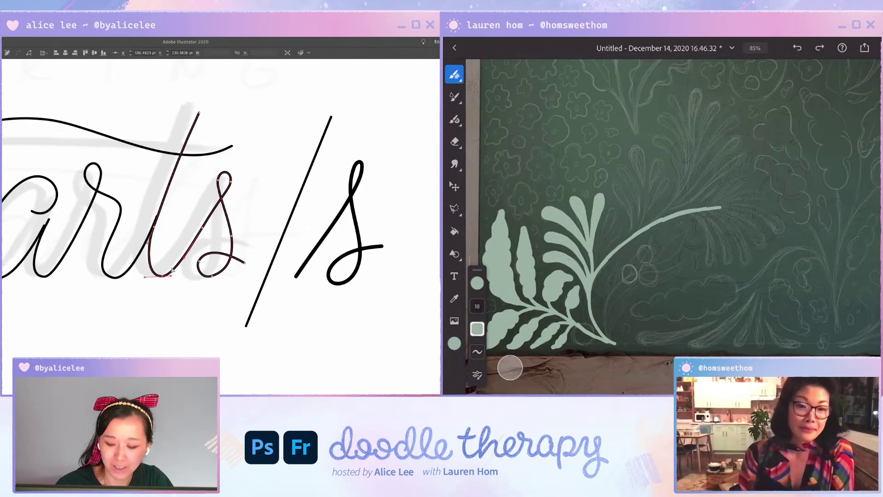
{"action": "left_click", "coordinate": [174, 282]}
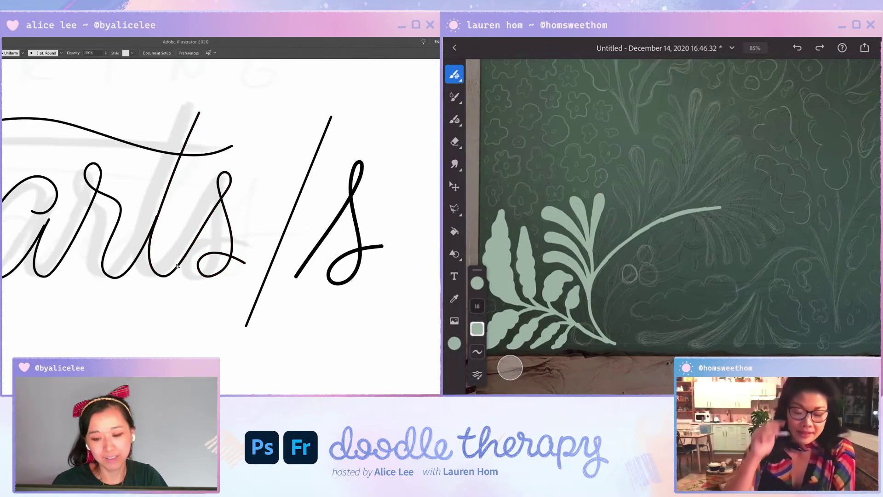
{"action": "left_click", "coordinate": [245, 264]}
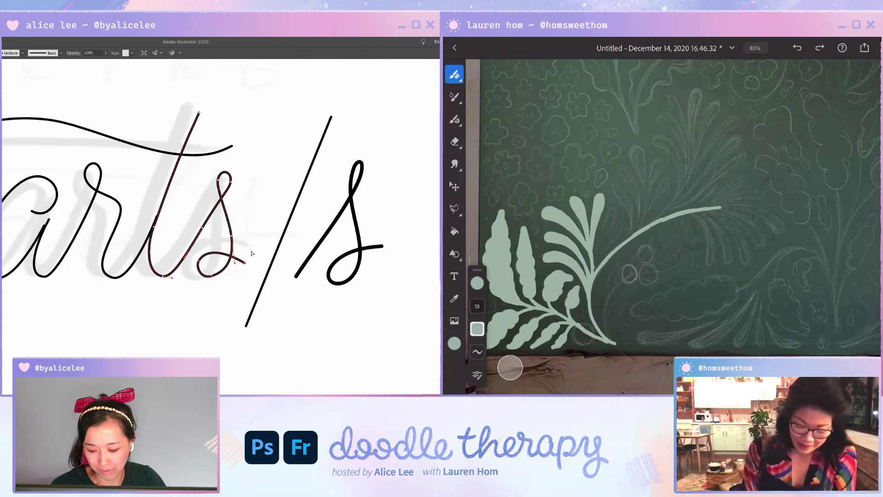
Step: Narrow the s's bottom loop slightly and lower the end of its exit stroke in "Hearts"
{"action": "key", "text": "v"}
{"action": "key", "text": "a"}
{"action": "left_click_drag", "start_coordinate": [252, 278], "coordinate": [201, 247]}
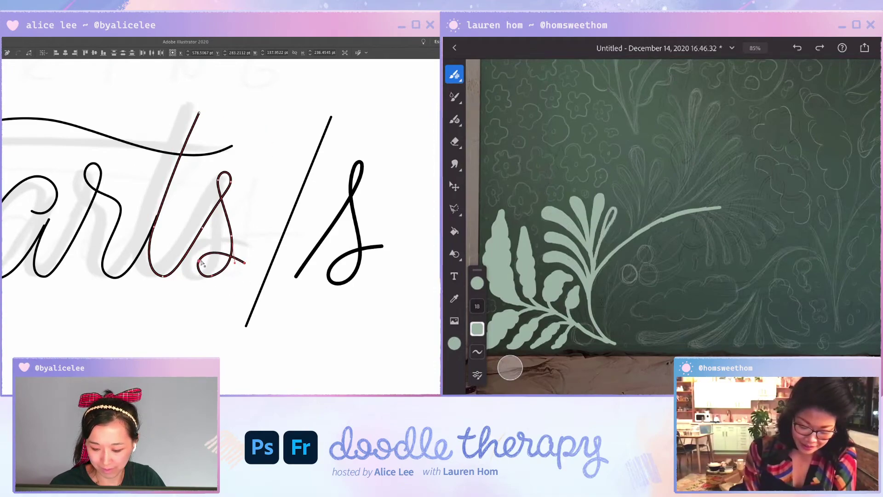
{"action": "key", "text": "r"}
{"action": "left_click_drag", "start_coordinate": [261, 262], "coordinate": [262, 270]}
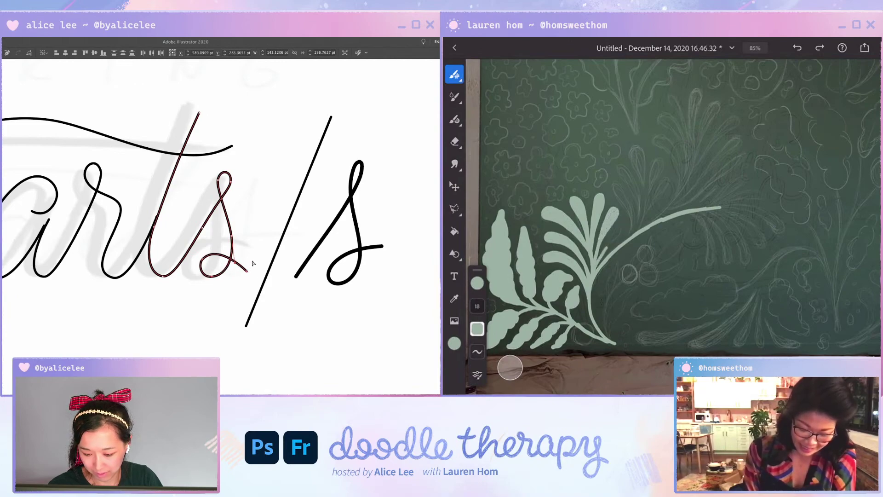
{"action": "left_click", "coordinate": [255, 256]}
Step: Refine the curve of the s's lower downstroke where it runs into the bottom loop
{"action": "left_click", "coordinate": [231, 237]}
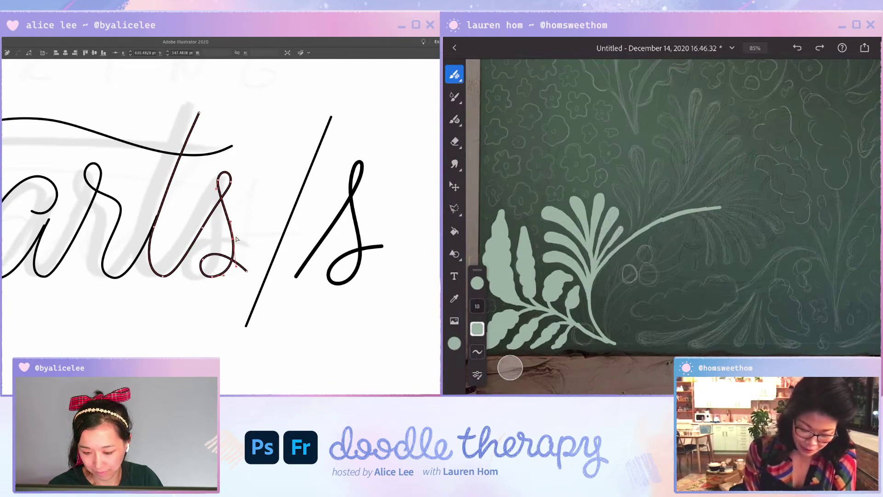
{"action": "left_click_drag", "start_coordinate": [237, 266], "coordinate": [233, 241]}
{"action": "left_click", "coordinate": [253, 256]}
{"action": "left_click", "coordinate": [233, 238]}
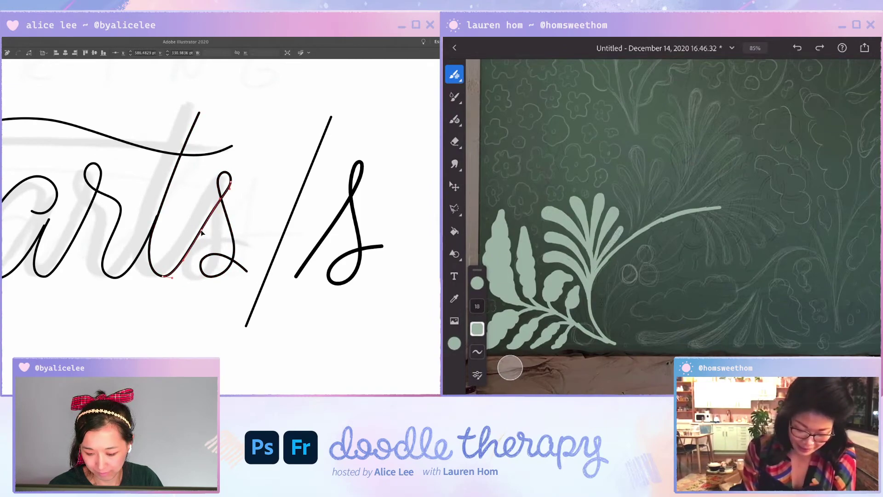
{"action": "left_click", "coordinate": [208, 252]}
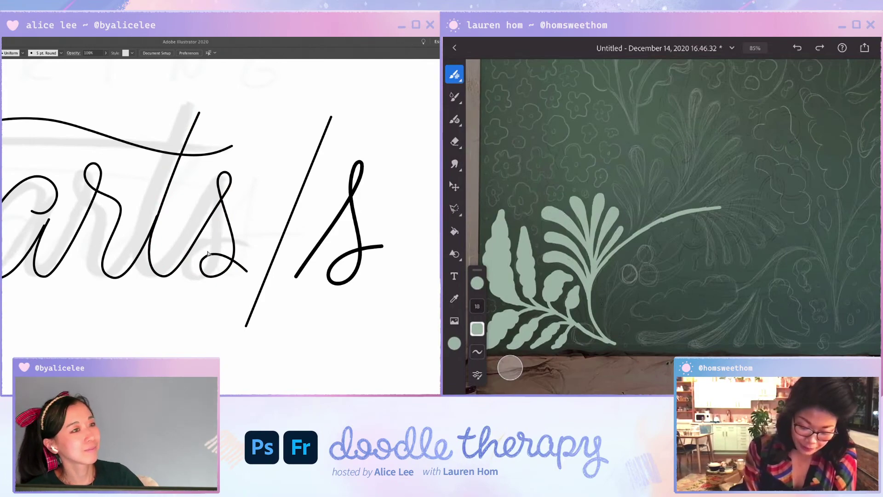
{"action": "key", "text": "ctrl+z"}
{"action": "key", "text": "ctrl+minus"}
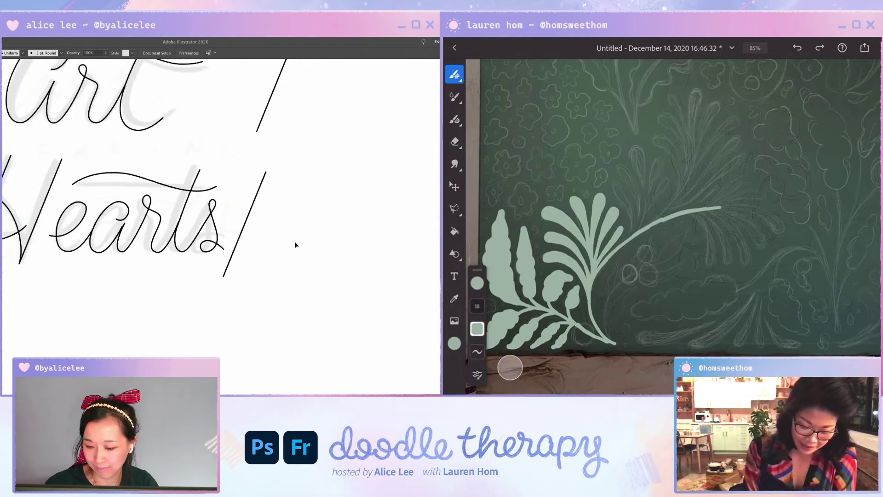
Step: Hide the template sketch and nudge the complete H right to tighten its spacing with the e in "Hearts"
{"action": "left_click_drag", "start_coordinate": [239, 250], "coordinate": [279, 260]}
{"action": "key", "text": "ctrl+shift+w"}
{"action": "left_click_drag", "start_coordinate": [318, 210], "coordinate": [387, 271]}
{"action": "left_click", "coordinate": [141, 299]}
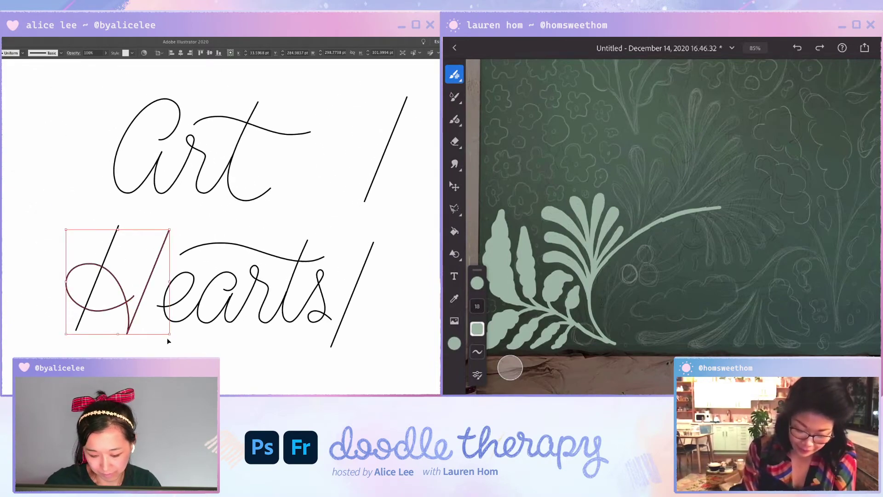
{"action": "left_click_drag", "start_coordinate": [68, 319], "coordinate": [87, 316]}
{"action": "key", "text": "shift+Right"}
{"action": "key", "text": "shift+Right"}
{"action": "key", "text": "shift+Left"}
{"action": "key", "text": "shift+Right"}
{"action": "key", "text": "Left"}
{"action": "key", "text": "Left"}
Step: Move the complete word "Hearts" up and left beneath "Art", and delete the slanted guide line beside it
{"action": "left_click_drag", "start_coordinate": [29, 329], "coordinate": [327, 250]}
{"action": "left_click_drag", "start_coordinate": [316, 283], "coordinate": [290, 277]}
{"action": "left_click_drag", "start_coordinate": [364, 244], "coordinate": [105, 314]}
{"action": "left_click_drag", "start_coordinate": [289, 276], "coordinate": [289, 275]}
{"action": "left_click_drag", "start_coordinate": [391, 243], "coordinate": [74, 324]}
{"action": "left_click_drag", "start_coordinate": [267, 286], "coordinate": [255, 282]}
{"action": "key", "text": "shift+Right"}
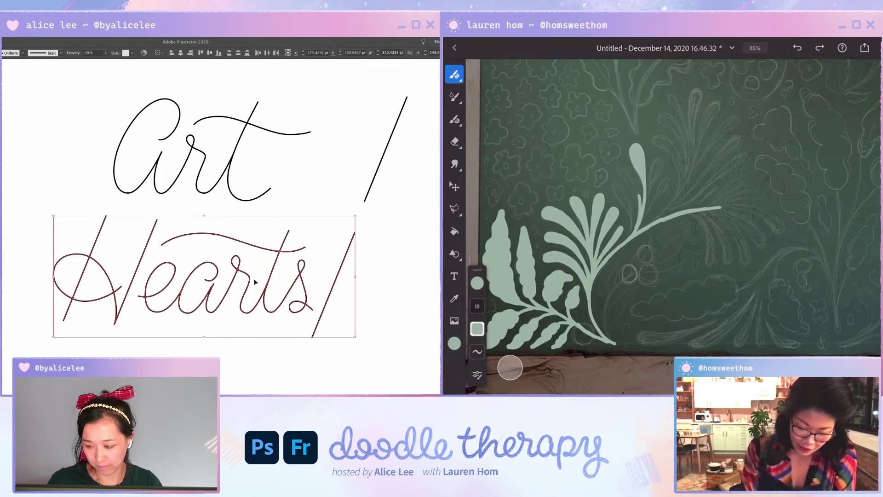
{"action": "left_click_drag", "start_coordinate": [361, 252], "coordinate": [324, 274]}
{"action": "key", "text": "Delete"}
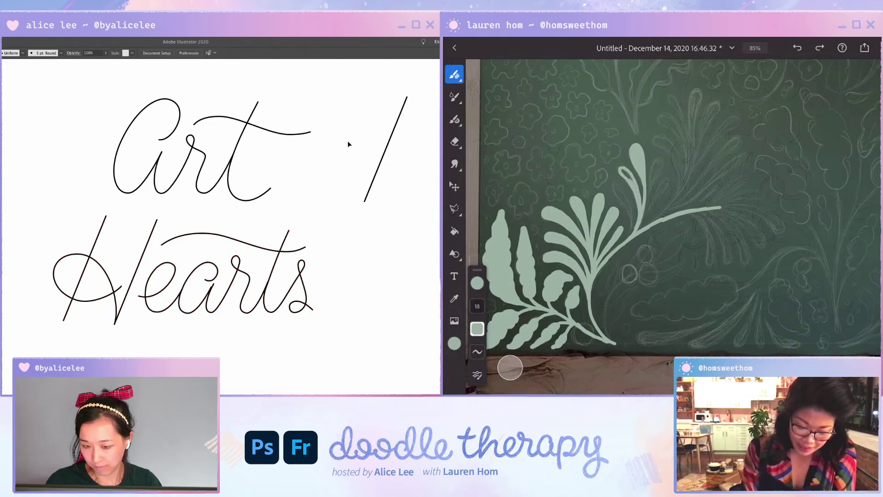
Step: Draw a horizontal baseline guide line under "Art" and set its opacity to 20%
{"action": "mouse_move", "coordinate": [61, 194]}
{"action": "left_mouse_down"}
{"action": "mouse_move", "coordinate": [317, 194]}
{"action": "mouse_move", "coordinate": [276, 242]}
{"action": "left_mouse_up"}
{"action": "left_click", "coordinate": [99, 53]}
{"action": "type", "text": "20"}
{"action": "key", "text": "Return"}
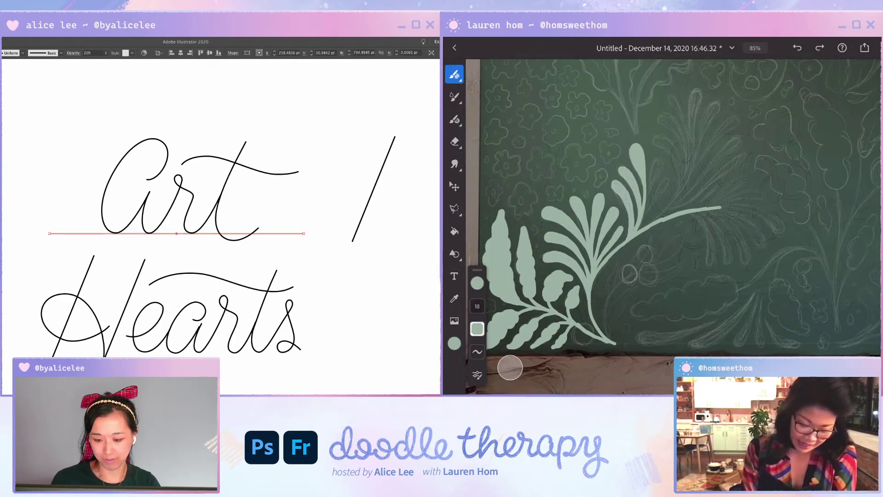
Step: Duplicate the horizontal guide line upward to mark the x-height and the cap height of "Art"
{"action": "left_click", "coordinate": [302, 223]}
{"action": "left_click_drag", "start_coordinate": [303, 233], "coordinate": [302, 186]}
{"action": "left_click_drag", "start_coordinate": [302, 187], "coordinate": [306, 138]}
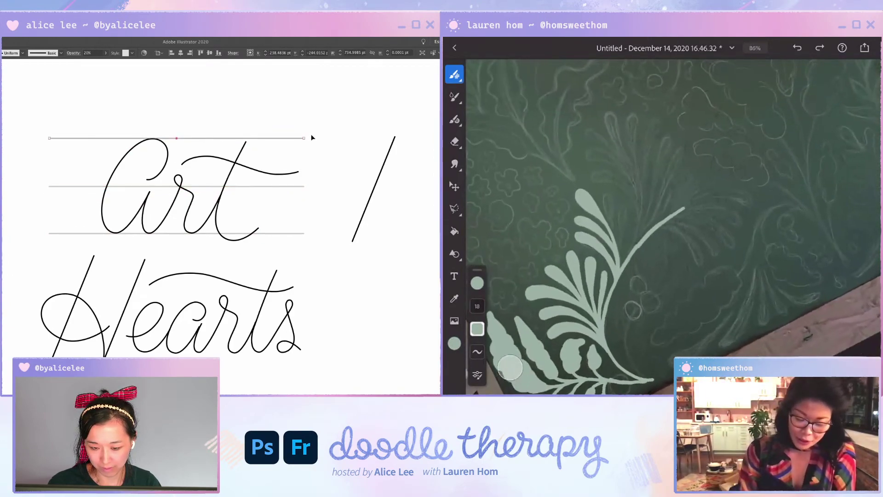
Step: Select the three horizontal guide lines behind Art and group them
{"action": "left_click_drag", "start_coordinate": [76, 246], "coordinate": [78, 237]}
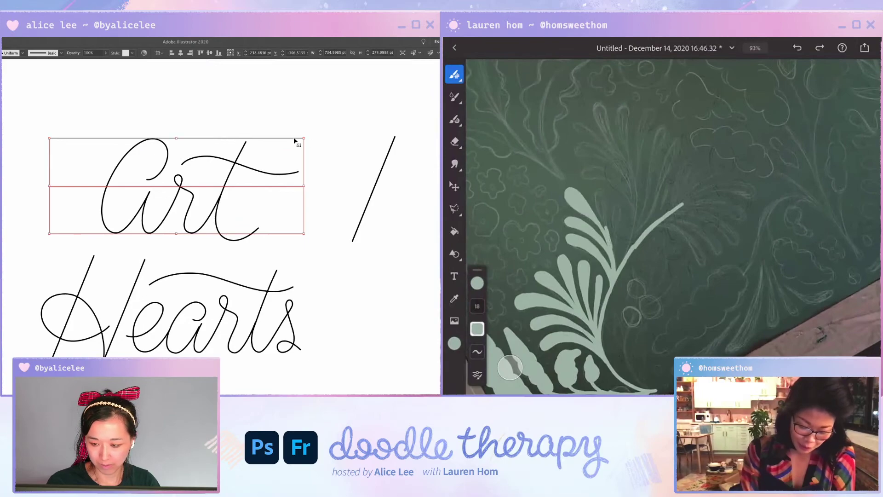
{"action": "left_click_drag", "start_coordinate": [295, 137], "coordinate": [299, 154]}
{"action": "key", "text": "super+2"}
{"action": "key", "text": "super+z"}
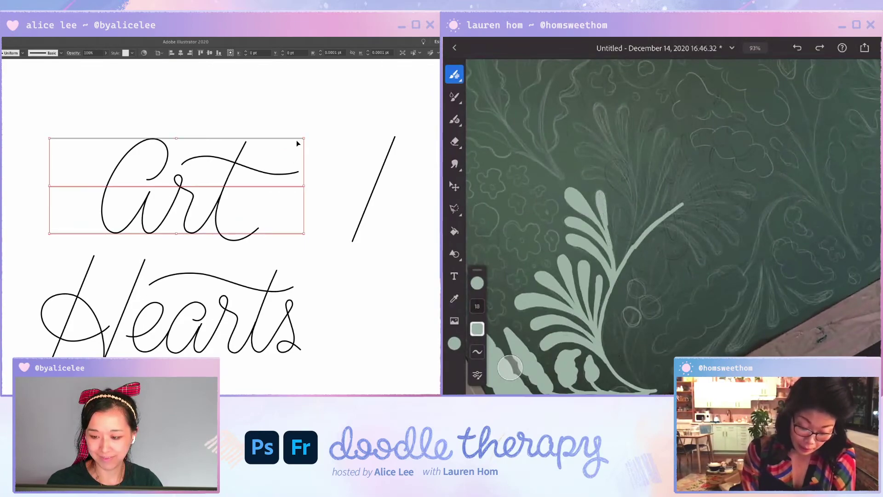
{"action": "key", "text": "super+g"}
{"action": "key", "text": "v"}
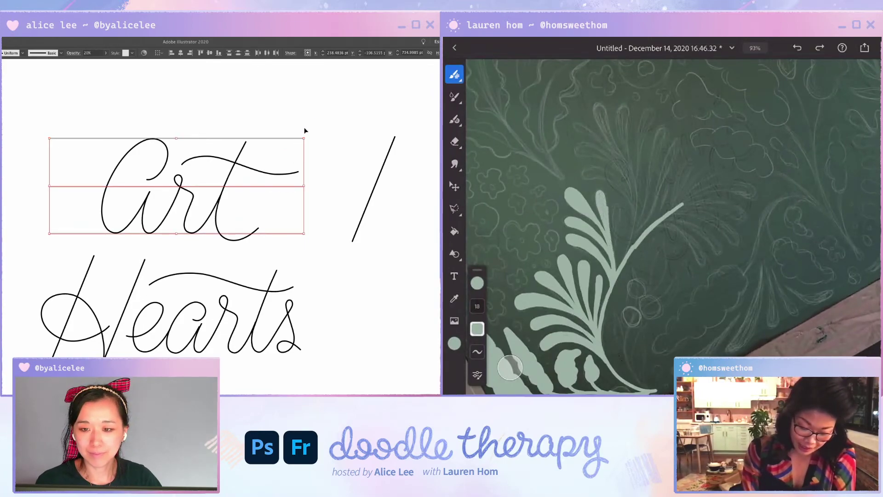
Step: Duplicate the grouped guide lines straight down behind the word Hearts
{"action": "scroll", "coordinate": [307, 122], "scroll_direction": "down", "scroll_amount": 2}
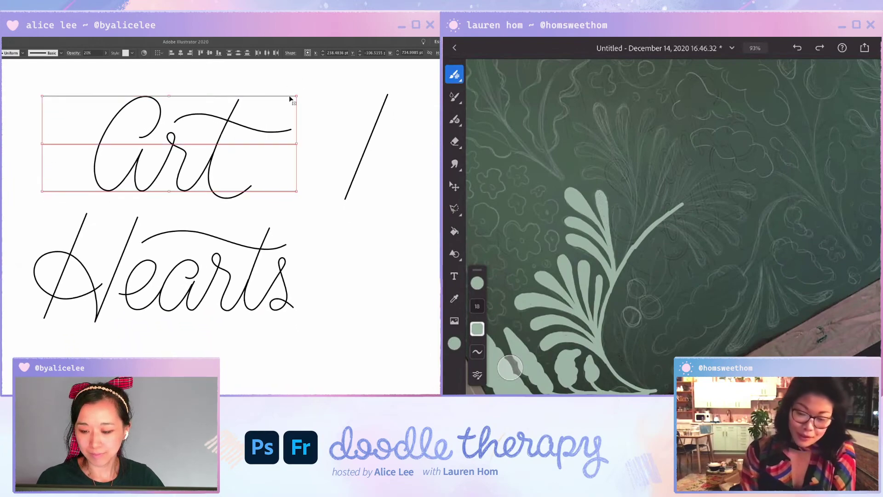
{"action": "left_click_drag", "start_coordinate": [290, 111], "coordinate": [292, 216]}
{"action": "left_click", "coordinate": [308, 204]}
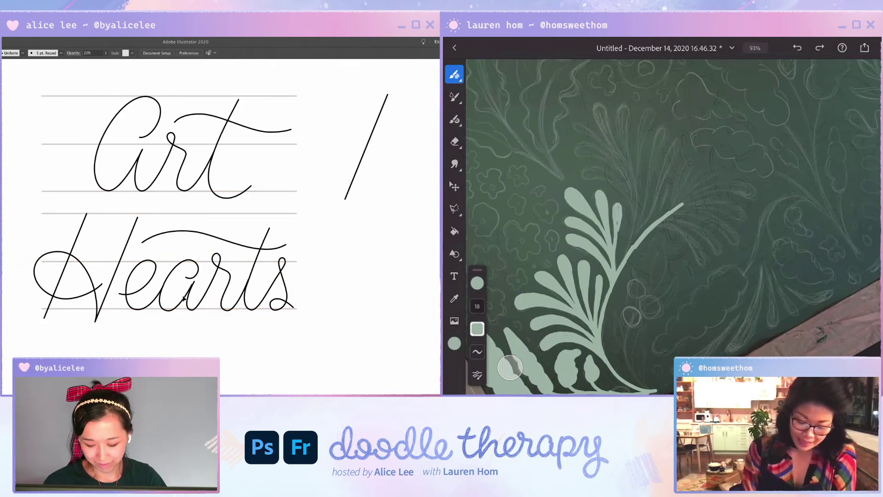
Step: Resize the a in Hearts slightly so it spans from the baseline to the x-height guide
{"action": "left_click", "coordinate": [180, 307]}
{"action": "left_click_drag", "start_coordinate": [179, 311], "coordinate": [179, 307]}
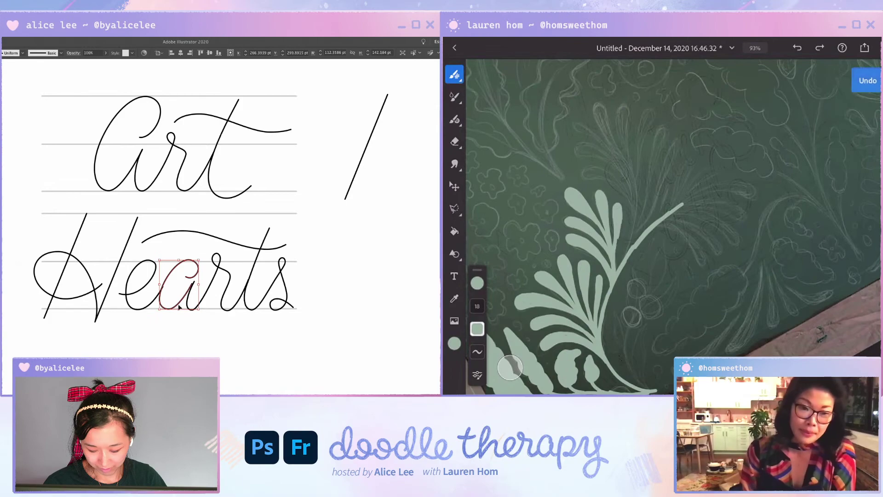
{"action": "left_click", "coordinate": [183, 260]}
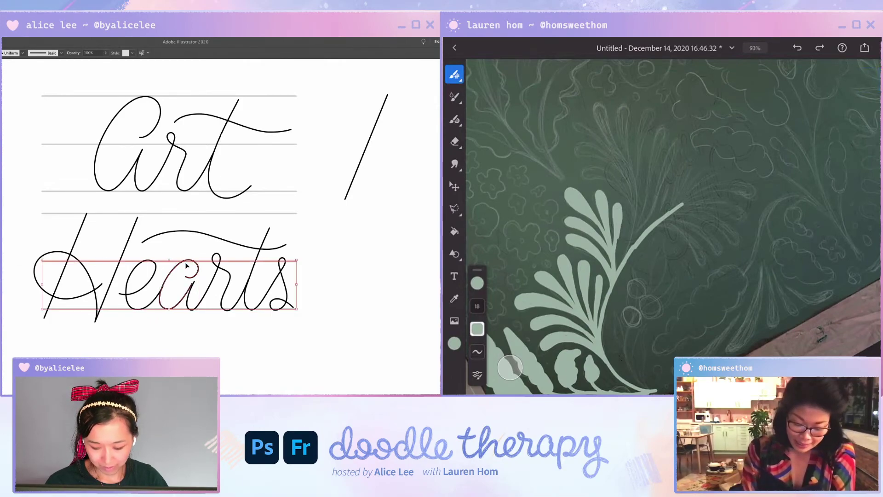
{"action": "left_click", "coordinate": [180, 260]}
{"action": "left_click_drag", "start_coordinate": [180, 260], "coordinate": [181, 260]}
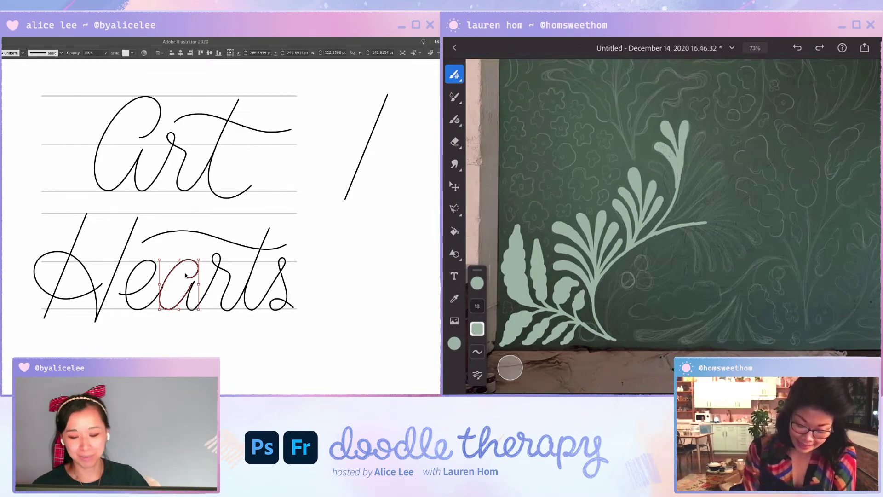
Step: Refine the top curve of the a in Hearts through its upper anchor points
{"action": "key", "text": "a"}
{"action": "left_click", "coordinate": [190, 250]}
{"action": "left_click", "coordinate": [187, 260]}
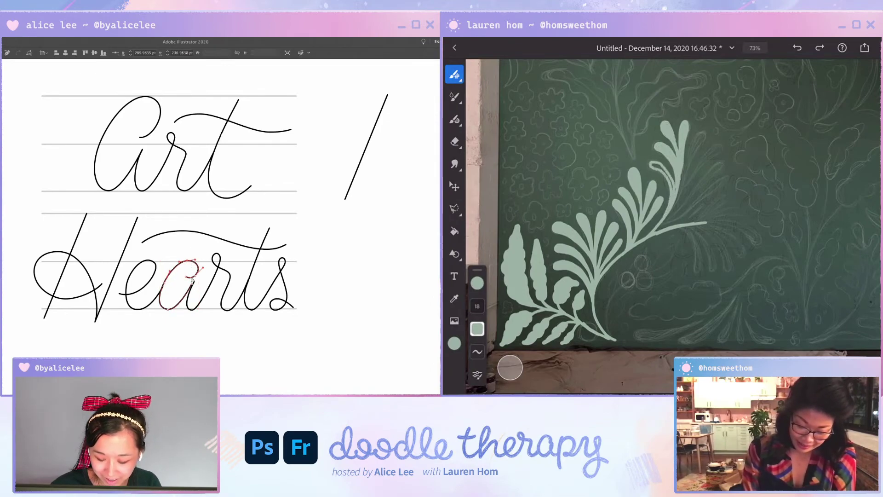
{"action": "left_click", "coordinate": [190, 286]}
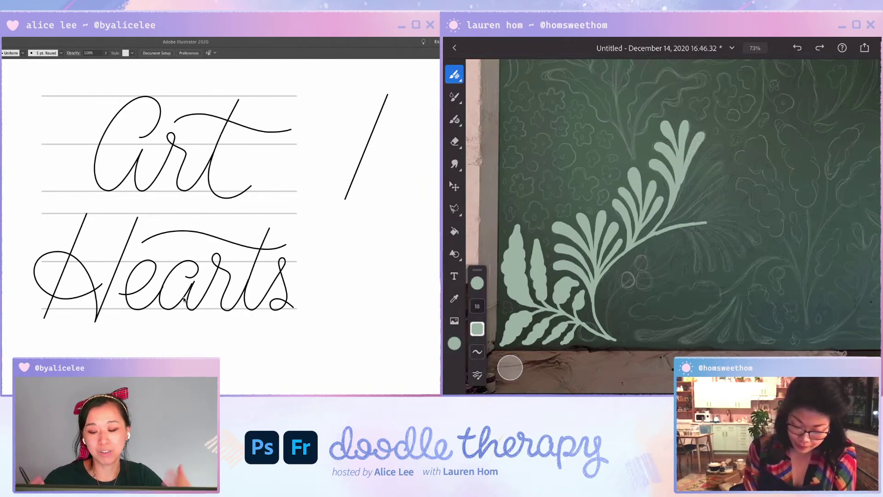
Step: Fine-tune the anchor points of the last letters of Hearts, especially the s, against the guide lines
{"action": "left_click", "coordinate": [216, 264]}
{"action": "left_click_drag", "start_coordinate": [213, 262], "coordinate": [231, 272]}
{"action": "left_click", "coordinate": [251, 257]}
{"action": "left_click", "coordinate": [285, 264]}
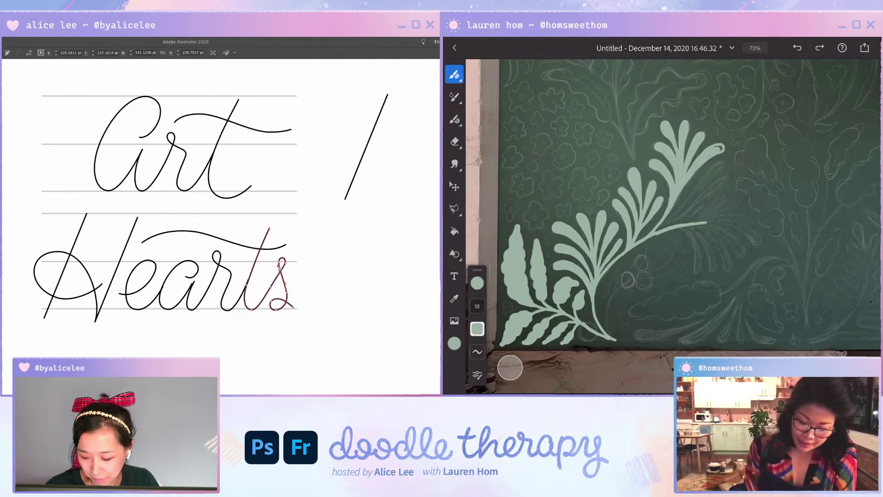
{"action": "key", "text": "a"}
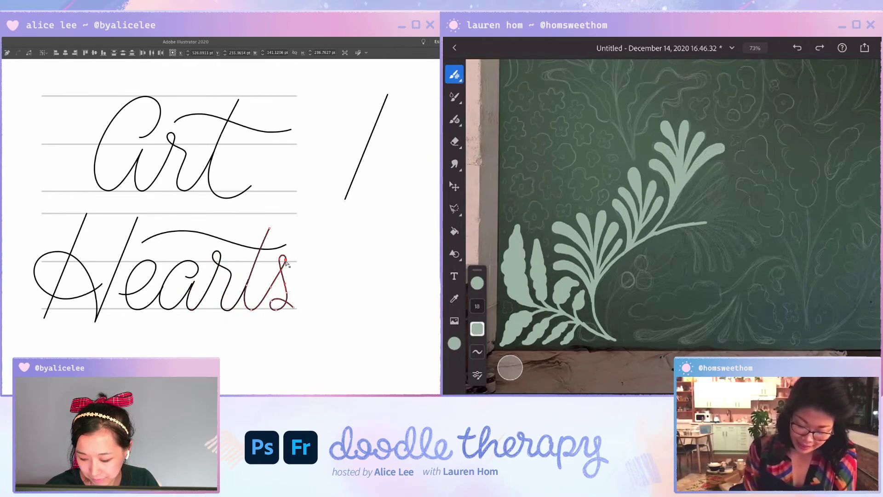
{"action": "left_click_drag", "start_coordinate": [287, 293], "coordinate": [289, 291]}
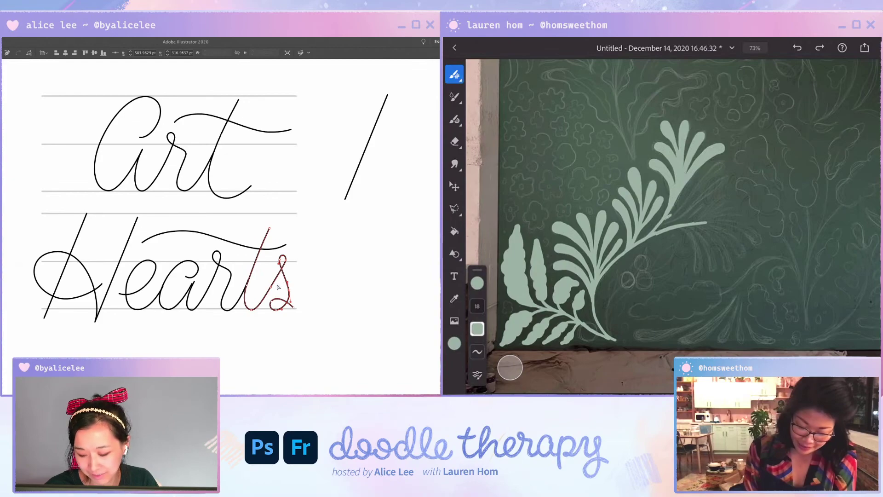
{"action": "left_click", "coordinate": [282, 257]}
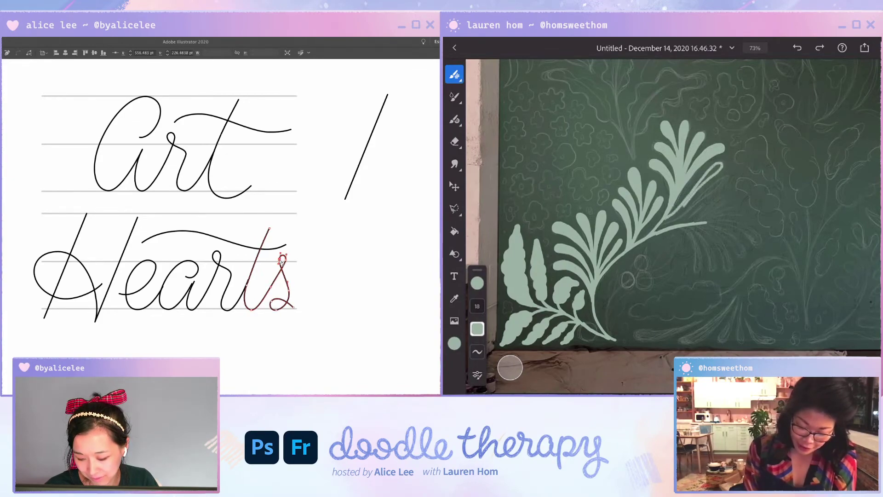
{"action": "left_click", "coordinate": [299, 253]}
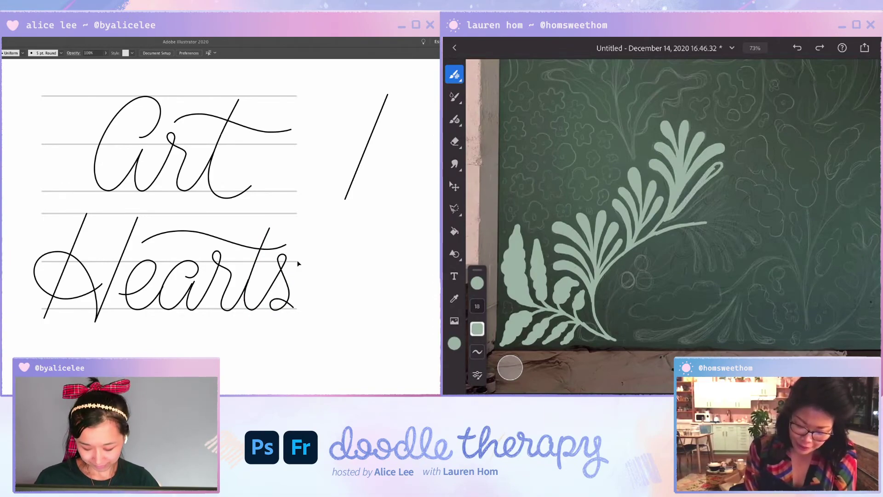
Step: Move the t crossbar of Hearts slightly up and show the pencil sketch behind the lettering
{"action": "left_click_drag", "start_coordinate": [282, 247], "coordinate": [324, 237]}
{"action": "left_click", "coordinate": [312, 214]}
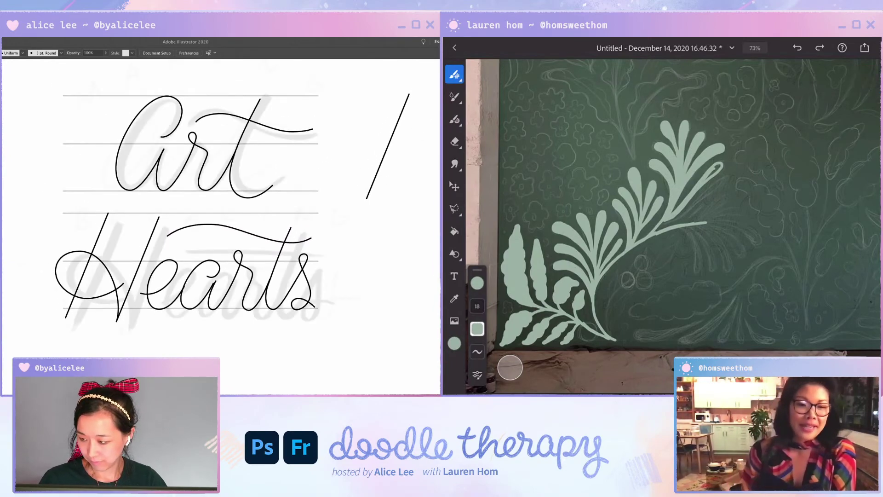
Step: Set the opacity of the pencil sketch image to 50%
{"action": "left_click", "coordinate": [293, 116]}
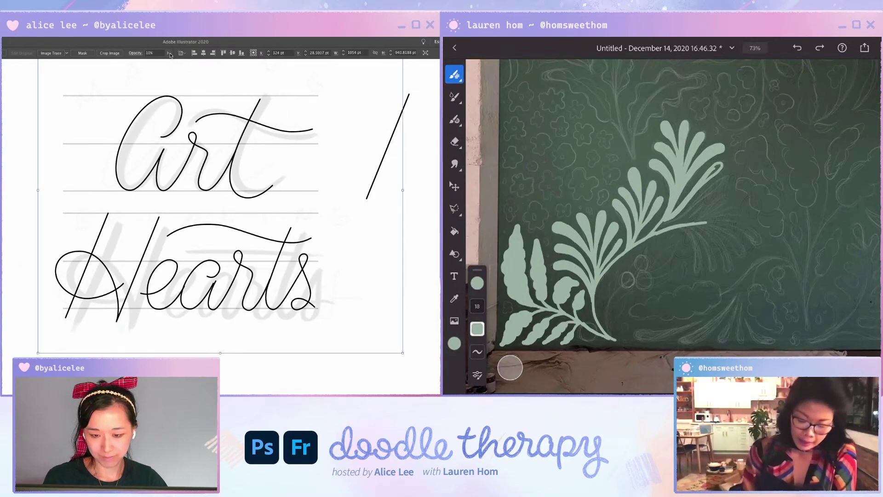
{"action": "left_click", "coordinate": [167, 53]}
{"action": "left_click_drag", "start_coordinate": [156, 62], "coordinate": [158, 63]}
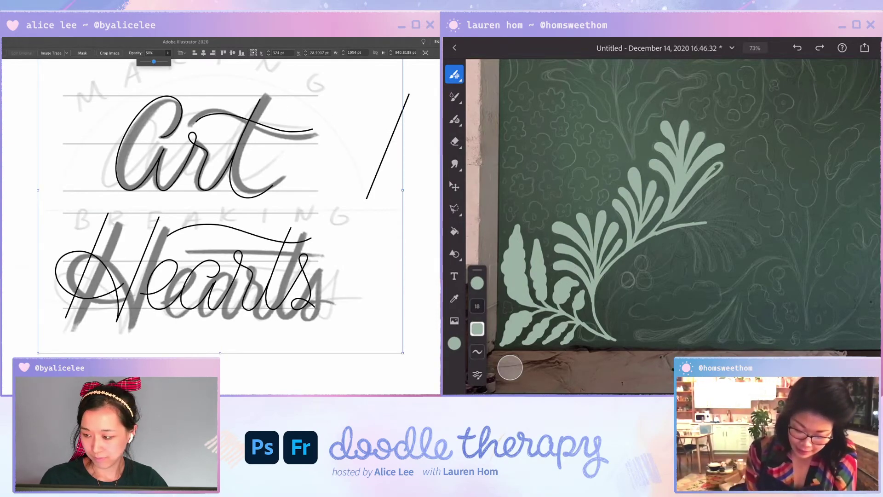
{"action": "left_click", "coordinate": [420, 106]}
{"action": "left_click_drag", "start_coordinate": [369, 132], "coordinate": [363, 158]}
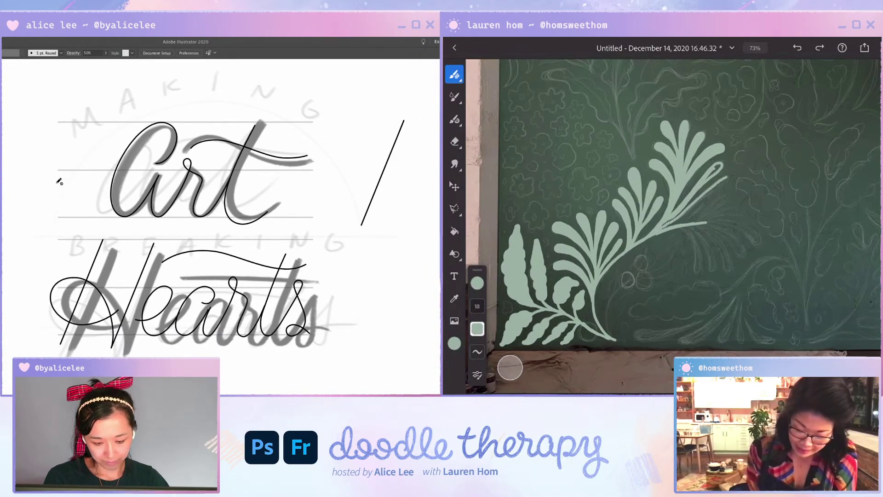
Step: Draw a circle about 947 pt in diameter around the lettering and hide the pencil sketch
{"action": "left_click", "coordinate": [300, 169]}
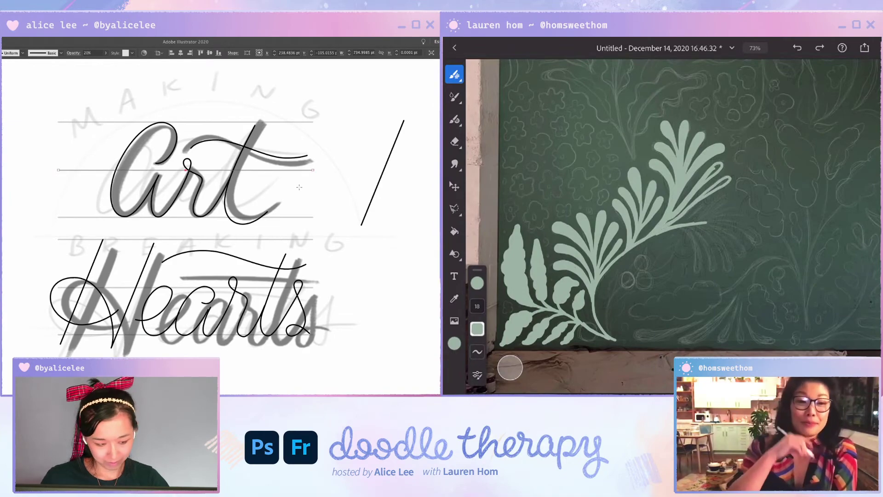
{"action": "left_click_drag", "start_coordinate": [190, 324], "coordinate": [384, 299]}
{"action": "key", "text": "v"}
{"action": "left_click_drag", "start_coordinate": [333, 233], "coordinate": [325, 141]}
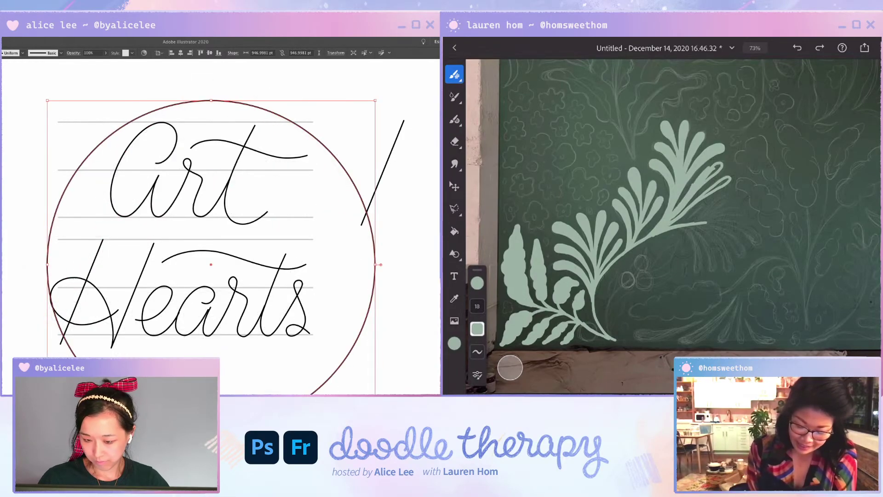
Step: Try to copy the guide line's appearance onto the circle with the Eyedropper
{"action": "left_click", "coordinate": [365, 249]}
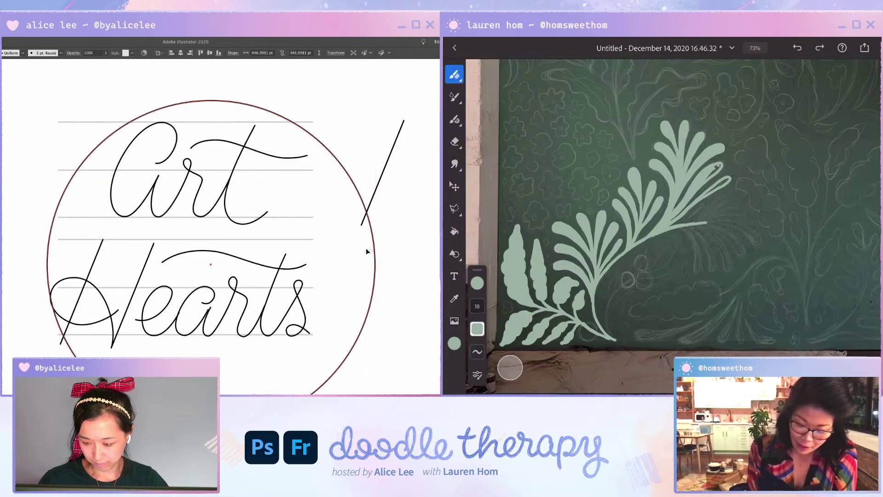
{"action": "left_click", "coordinate": [372, 228]}
{"action": "key", "text": "i"}
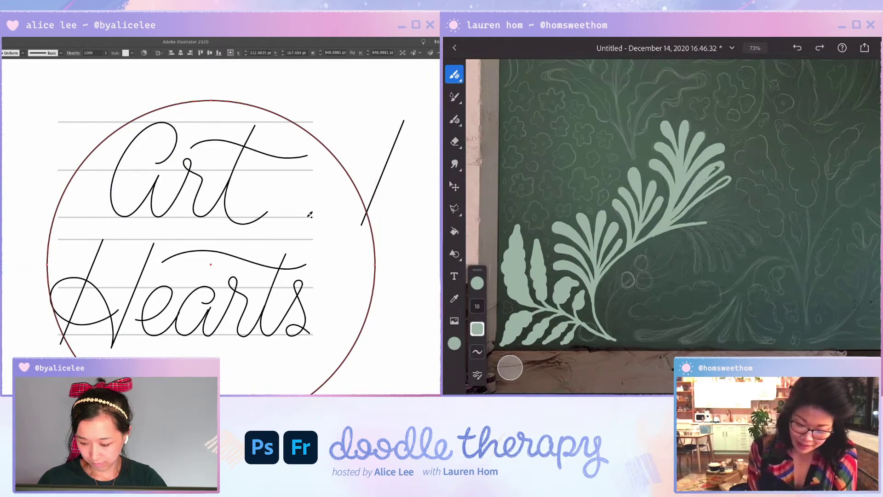
{"action": "left_click", "coordinate": [309, 216]}
{"action": "key", "text": "v"}
{"action": "key", "text": "super+z"}
Step: Set the circle's opacity to 0% and deselect it
{"action": "left_click", "coordinate": [92, 55]}
{"action": "type", "text": "2"}
{"action": "key", "text": "Return"}
{"action": "left_click", "coordinate": [318, 111]}
{"action": "left_click", "coordinate": [282, 116]}
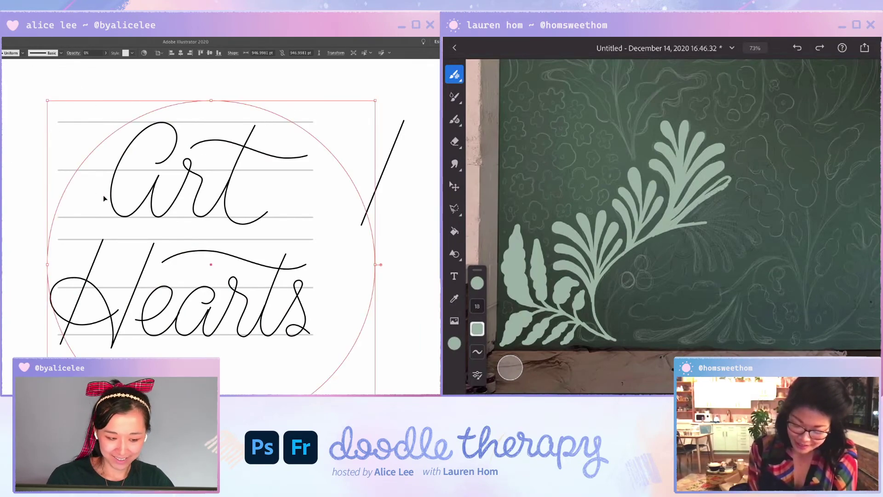
{"action": "left_click", "coordinate": [105, 167]}
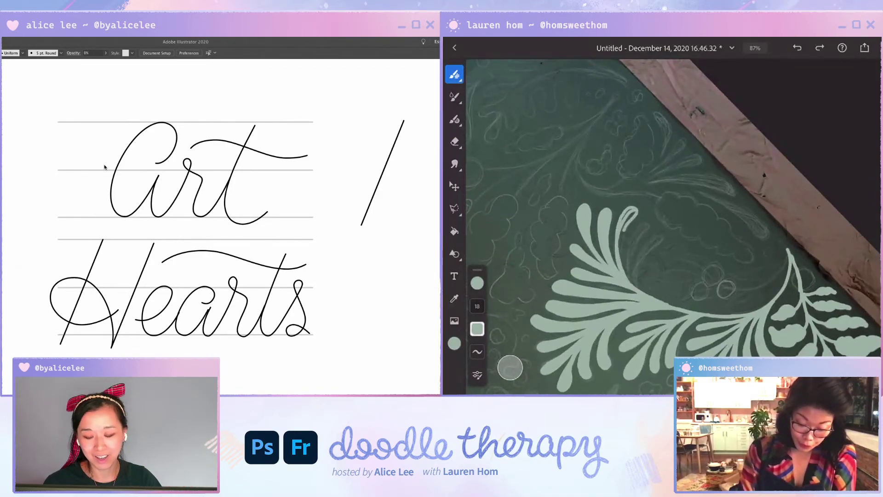
Step: Reshape the end of the t crossbar in Art so it curves upward and ends slightly shorter
{"action": "left_click", "coordinate": [295, 156]}
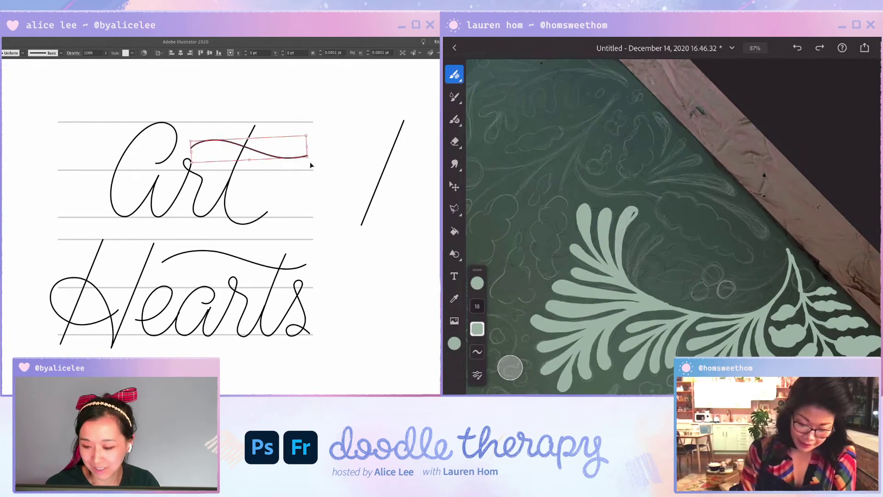
{"action": "left_click_drag", "start_coordinate": [286, 158], "coordinate": [305, 152]}
{"action": "left_click", "coordinate": [301, 157]}
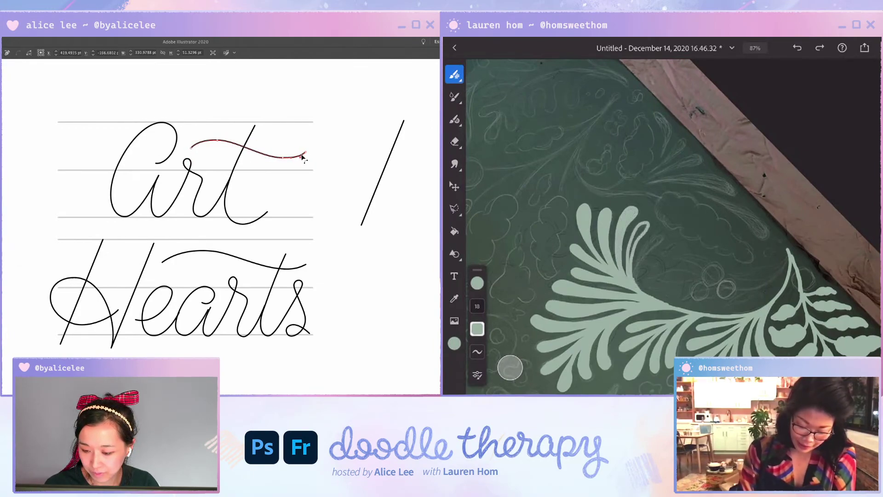
{"action": "left_click", "coordinate": [306, 153]}
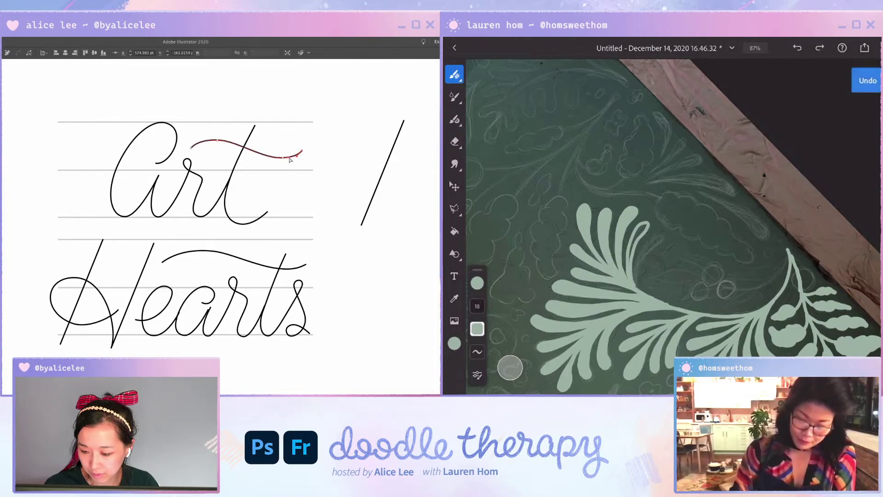
{"action": "left_click", "coordinate": [302, 161]}
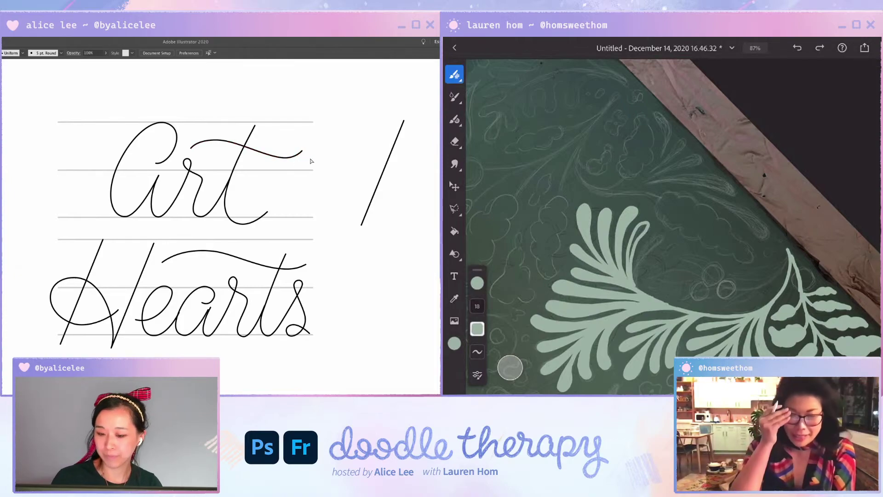
Step: Raise the bottom curve of the t in Art to the baseline and bend its tail upward
{"action": "left_click", "coordinate": [247, 223]}
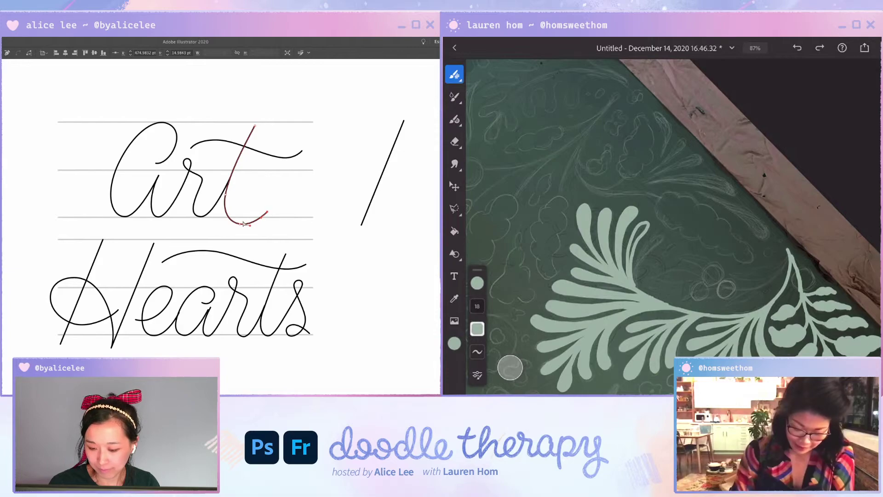
{"action": "left_click_drag", "start_coordinate": [268, 213], "coordinate": [230, 217]}
{"action": "left_click", "coordinate": [282, 196]}
{"action": "left_click", "coordinate": [268, 206]}
{"action": "left_click", "coordinate": [240, 216]}
{"action": "left_click", "coordinate": [265, 205]}
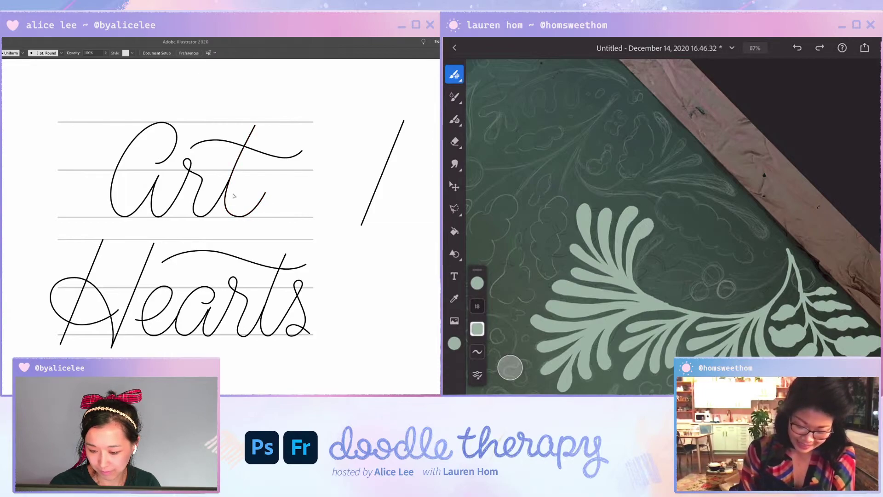
Step: Smooth the transition from the stem into the bottom curve of the t in Art
{"action": "left_click", "coordinate": [228, 211]}
{"action": "left_click", "coordinate": [240, 216]}
{"action": "left_click_drag", "start_coordinate": [241, 217], "coordinate": [224, 198]}
{"action": "key", "text": "ctrl+z"}
{"action": "left_click", "coordinate": [243, 216]}
{"action": "left_click", "coordinate": [240, 216]}
{"action": "left_click", "coordinate": [222, 194]}
{"action": "left_click", "coordinate": [223, 197]}
{"action": "left_click", "coordinate": [239, 195]}
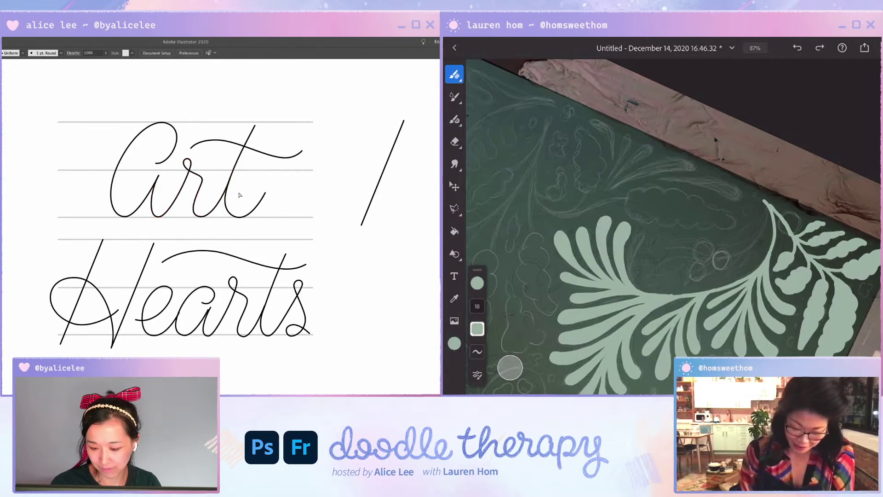
{"action": "key", "text": "n"}
{"action": "mouse_move", "coordinate": [183, 138]}
{"action": "left_mouse_down"}
{"action": "mouse_move", "coordinate": [152, 147]}
{"action": "mouse_move", "coordinate": [25, 230]}
{"action": "left_mouse_up"}
{"action": "key", "text": "ctrl+z"}
{"action": "mouse_move", "coordinate": [83, 144]}
{"action": "left_mouse_down"}
{"action": "mouse_move", "coordinate": [133, 93]}
{"action": "mouse_move", "coordinate": [301, 117]}
{"action": "mouse_move", "coordinate": [324, 156]}
{"action": "left_mouse_up"}
{"action": "left_click_drag", "start_coordinate": [80, 239], "coordinate": [313, 225]}
{"action": "key", "text": "ctrl+z"}
{"action": "key", "text": "ctrl+z"}
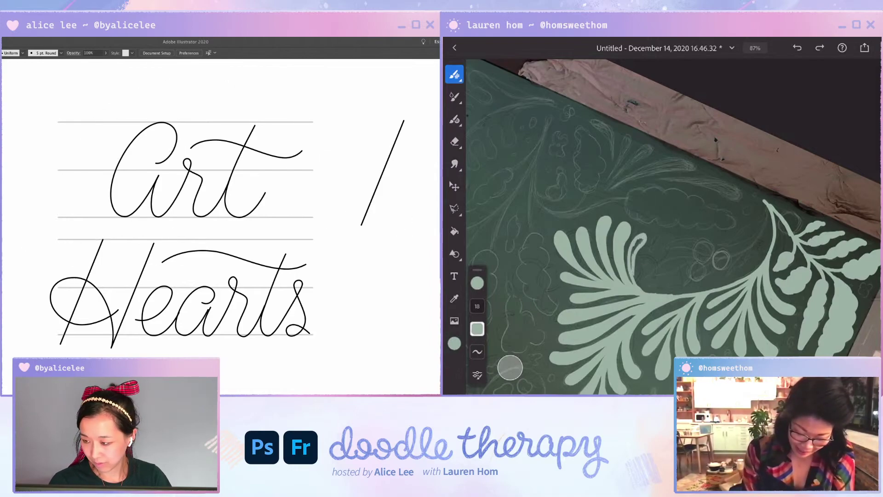
Step: Show the pencil sketch behind the lettering again to compare it with the word Art up close
{"action": "left_click", "coordinate": [440, 98]}
{"action": "left_click_drag", "start_coordinate": [239, 172], "coordinate": [271, 217]}
{"action": "key", "text": "ctrl+plus"}
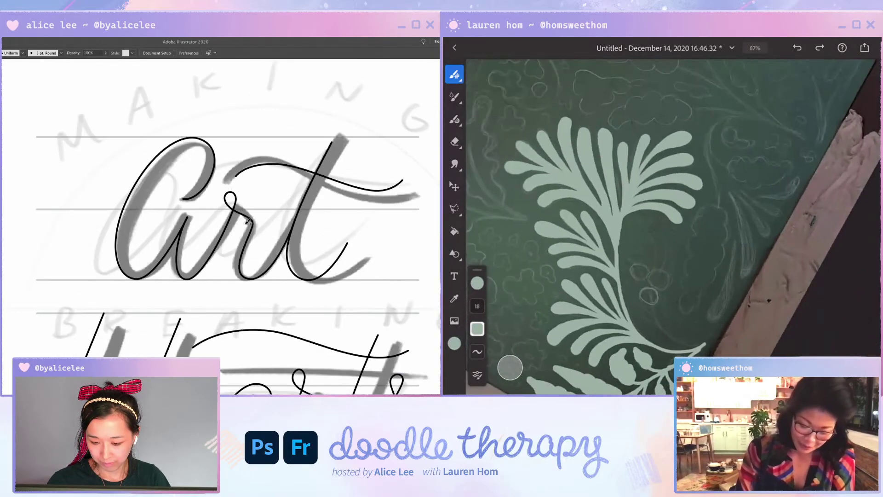
{"action": "left_click_drag", "start_coordinate": [205, 227], "coordinate": [237, 275]}
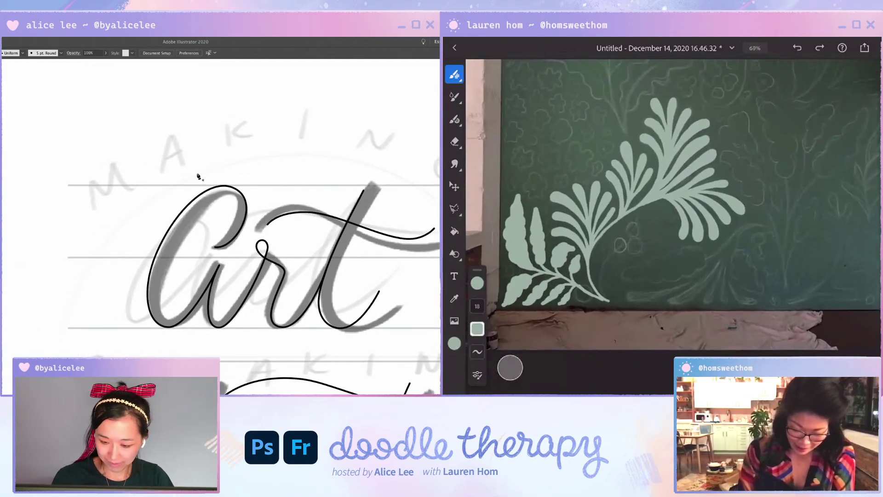
{"action": "left_click", "coordinate": [187, 138]}
{"action": "left_click", "coordinate": [187, 117]}
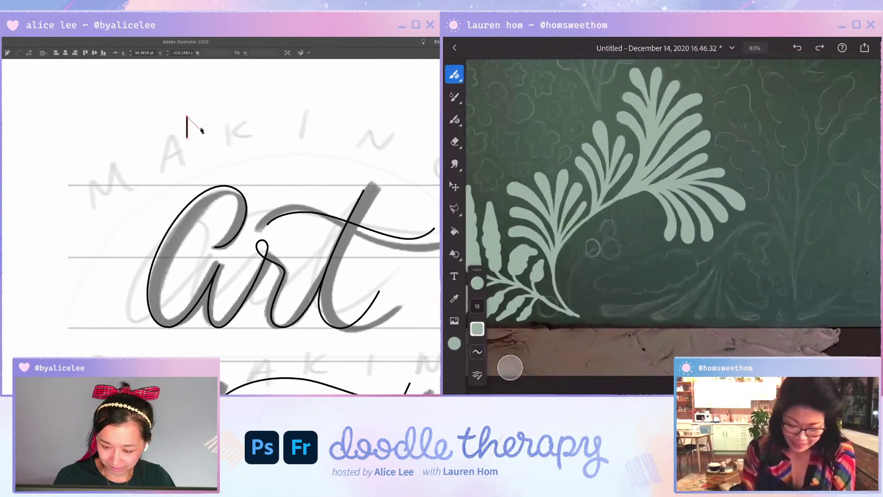
{"action": "left_click", "coordinate": [201, 130]}
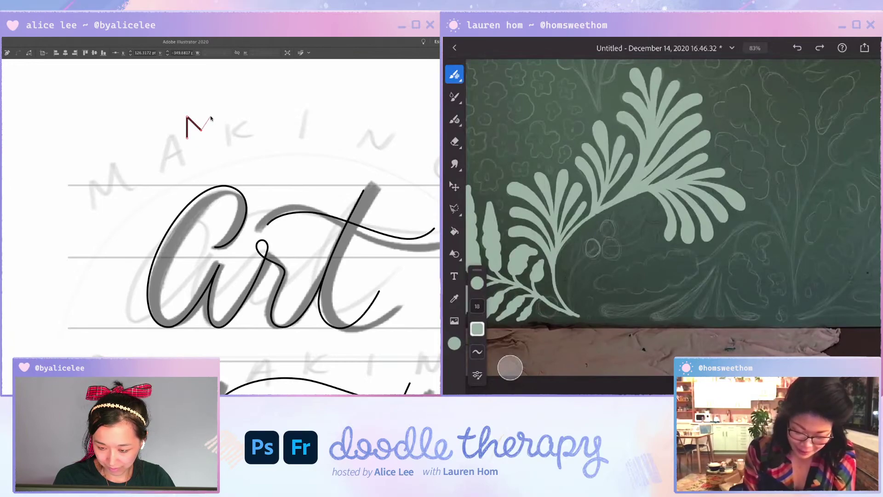
{"action": "left_click", "coordinate": [211, 118]}
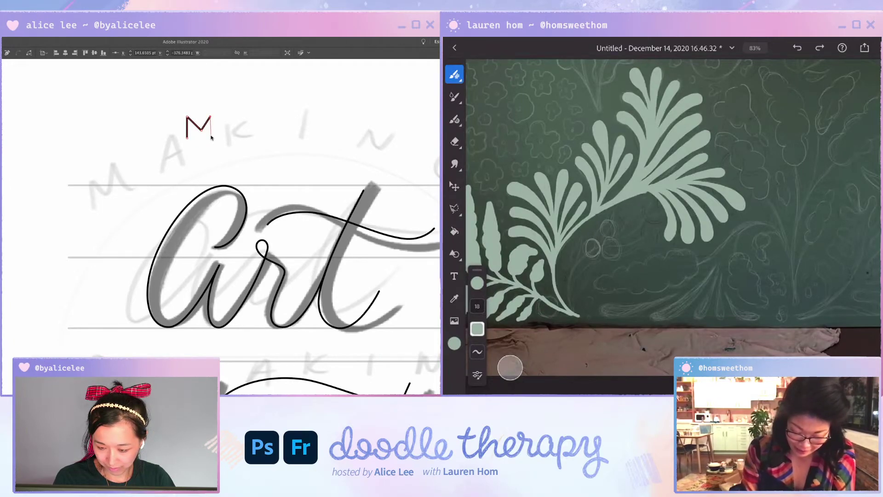
{"action": "left_click", "coordinate": [211, 137]}
{"action": "key", "text": "a"}
{"action": "left_click", "coordinate": [235, 110]}
{"action": "left_click_drag", "start_coordinate": [224, 106], "coordinate": [166, 152]}
{"action": "key", "text": "Delete"}
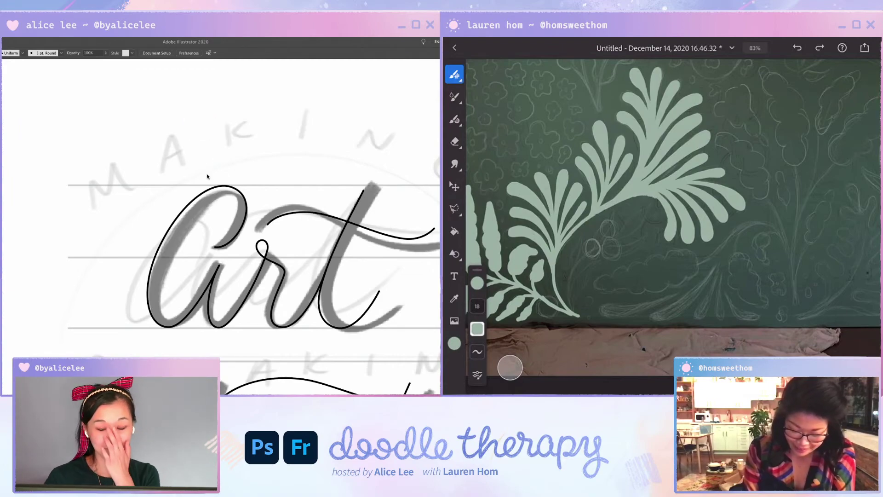
Step: Hide the pencil sketch and bring the complete Art Hearts lettering into view
{"action": "scroll", "coordinate": [294, 281], "scroll_direction": "down", "scroll_amount": 5}
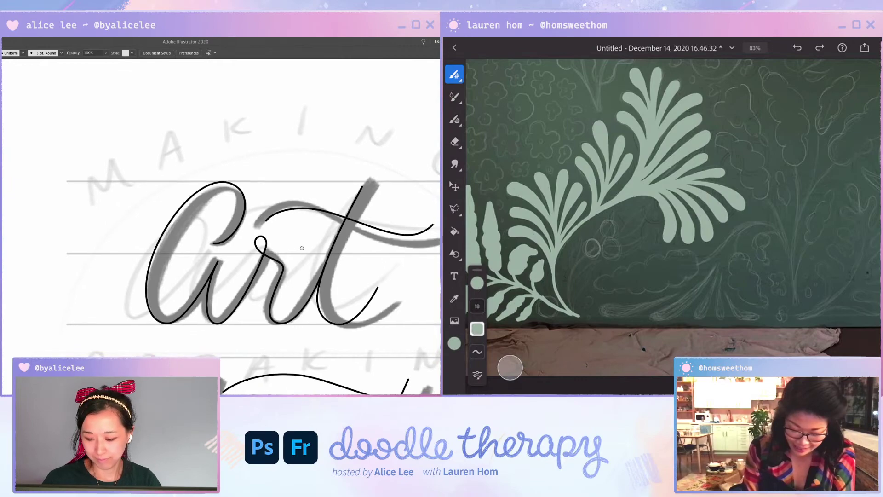
{"action": "key", "text": "super+minus"}
{"action": "key", "text": "ctrl+shift+w"}
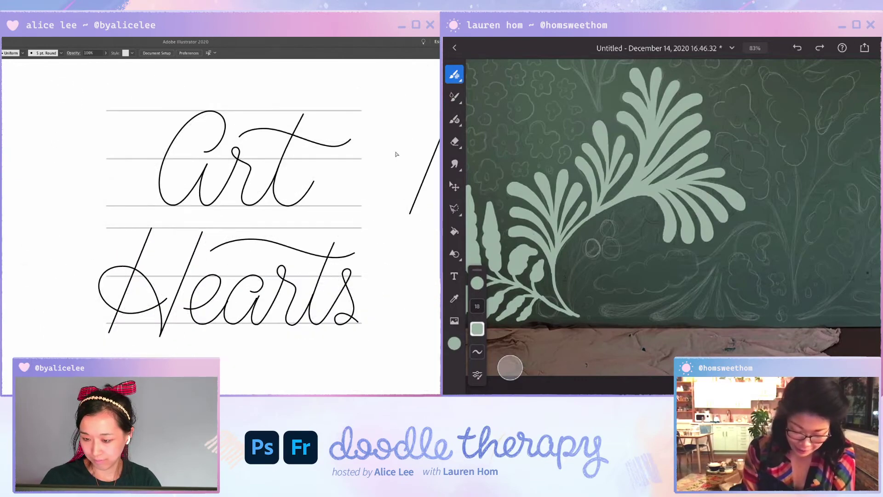
Step: Try the Art Hearts lettering without its horizontal guide lines and bring them back
{"action": "scroll", "coordinate": [350, 194], "scroll_direction": "right", "scroll_amount": 3}
{"action": "left_click", "coordinate": [315, 221]}
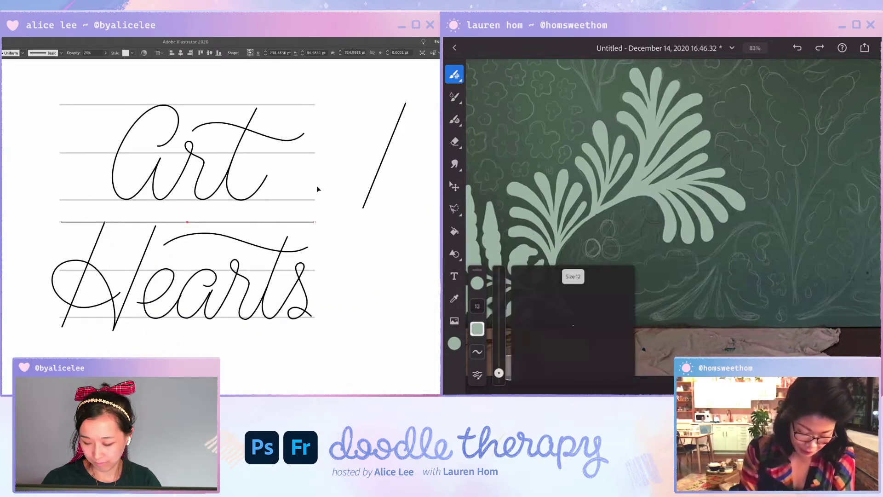
{"action": "left_click_drag", "start_coordinate": [325, 84], "coordinate": [308, 322]}
{"action": "key", "text": "Delete"}
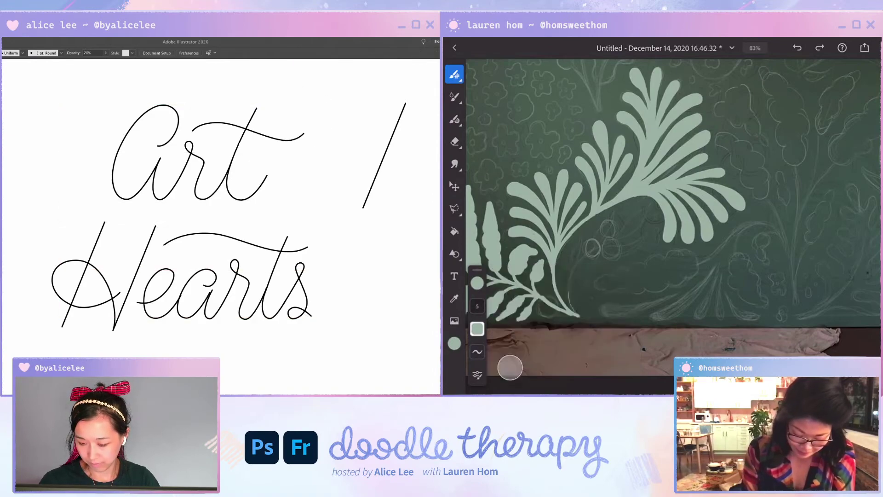
{"action": "key", "text": "ctrl+z"}
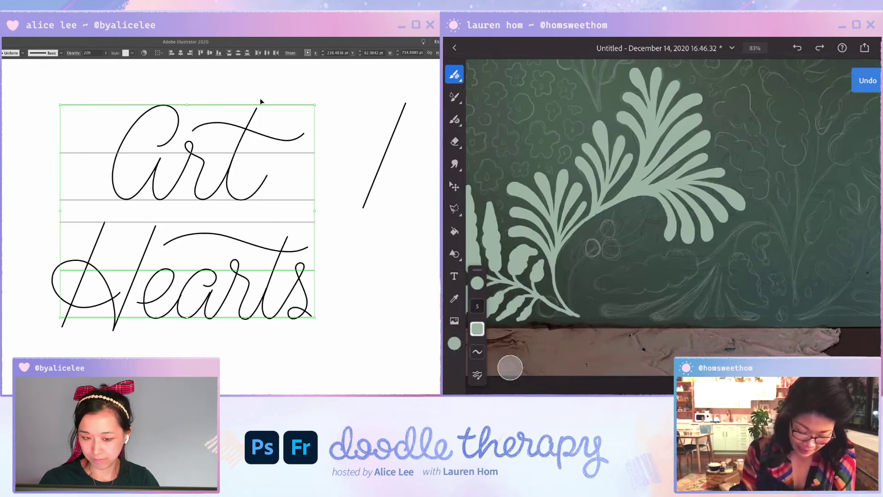
Step: Fade the selected horizontal guide lines to 10% opacity
{"action": "left_click", "coordinate": [97, 54]}
{"action": "key", "text": "Return"}
{"action": "key", "text": "ctrl+g"}
{"action": "key", "text": "ctrl+a"}
Step: In the Fresco mural drawing, paint a curved stem and pointed leaf outlines beneath the large fan-shaped branch with brush size 10
{"action": "left_click_drag", "start_coordinate": [499, 374], "coordinate": [510, 368]}
{"action": "left_click", "coordinate": [349, 151]}
{"action": "left_click_drag", "start_coordinate": [580, 316], "coordinate": [568, 277]}
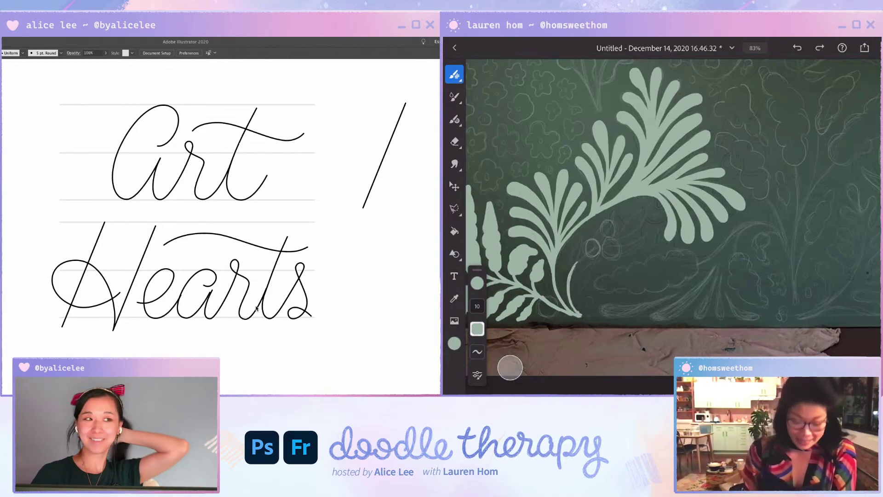
{"action": "key", "text": "ctrl+z"}
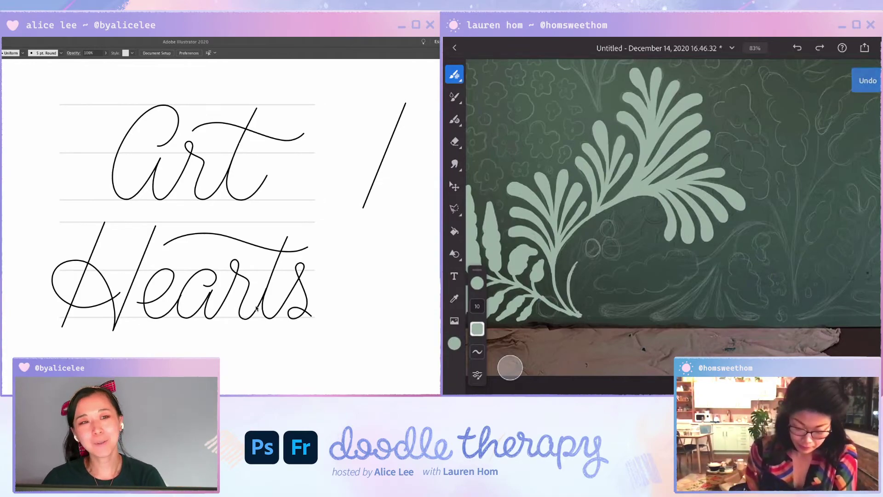
{"action": "left_click_drag", "start_coordinate": [578, 262], "coordinate": [651, 205]}
{"action": "left_click_drag", "start_coordinate": [613, 226], "coordinate": [578, 258]}
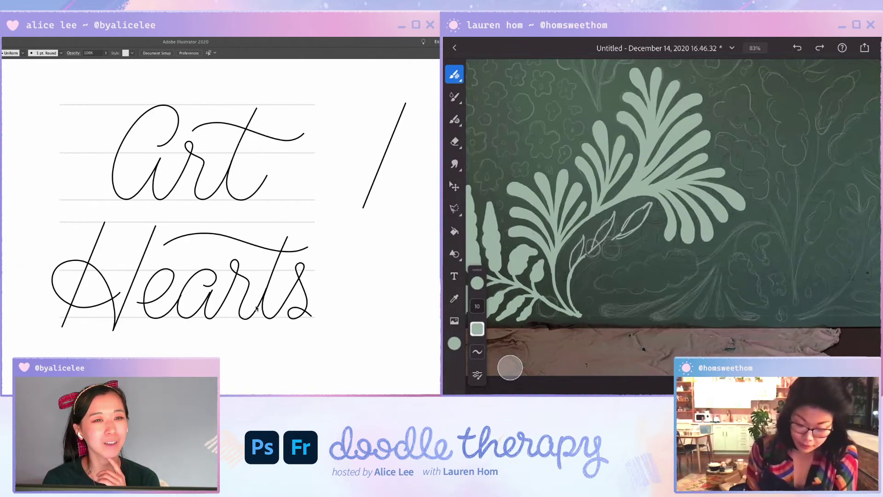
Step: Add more pointed leaves along the curved stem and fill in their shapes, using brush size 14
{"action": "left_click_drag", "start_coordinate": [580, 315], "coordinate": [640, 326]}
{"action": "mouse_move", "coordinate": [611, 267]}
{"action": "left_mouse_down"}
{"action": "mouse_move", "coordinate": [638, 230]}
{"action": "mouse_move", "coordinate": [606, 279]}
{"action": "left_mouse_up"}
{"action": "mouse_move", "coordinate": [623, 316]}
{"action": "left_mouse_down"}
{"action": "mouse_move", "coordinate": [613, 287]}
{"action": "mouse_move", "coordinate": [629, 268]}
{"action": "mouse_move", "coordinate": [622, 315]}
{"action": "mouse_move", "coordinate": [624, 274]}
{"action": "left_mouse_up"}
{"action": "left_click_drag", "start_coordinate": [477, 306], "coordinate": [477, 301]}
{"action": "mouse_move", "coordinate": [622, 314]}
{"action": "left_mouse_down"}
{"action": "mouse_move", "coordinate": [623, 288]}
{"action": "mouse_move", "coordinate": [599, 271]}
{"action": "mouse_move", "coordinate": [606, 230]}
{"action": "mouse_move", "coordinate": [628, 197]}
{"action": "mouse_move", "coordinate": [619, 246]}
{"action": "left_mouse_up"}
{"action": "left_click_drag", "start_coordinate": [610, 272], "coordinate": [644, 227]}
{"action": "left_click_drag", "start_coordinate": [641, 235], "coordinate": [638, 220]}
{"action": "left_click_drag", "start_coordinate": [640, 326], "coordinate": [614, 295]}
{"action": "scroll", "coordinate": [674, 209], "scroll_direction": "down", "scroll_amount": 1}
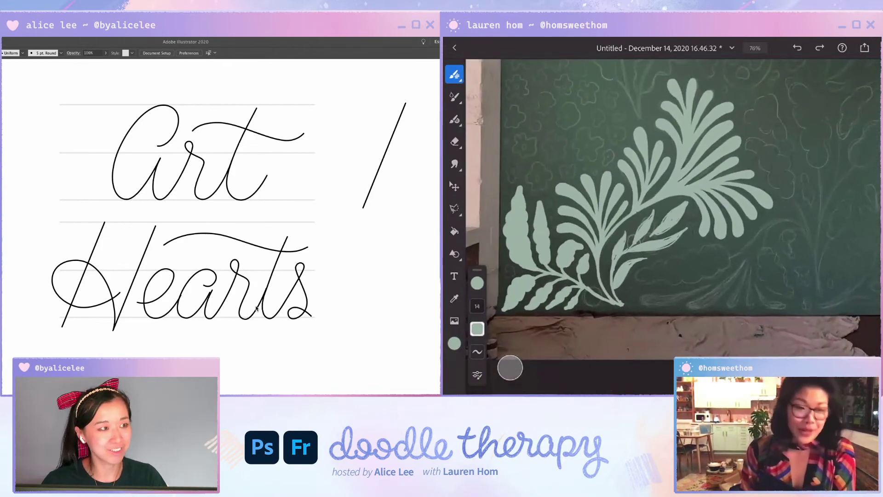
Step: Paint a bare upright plant beside the leafy cluster with an arched side branch and forked twigs, using brush size 22
{"action": "left_click_drag", "start_coordinate": [672, 207], "coordinate": [586, 220]}
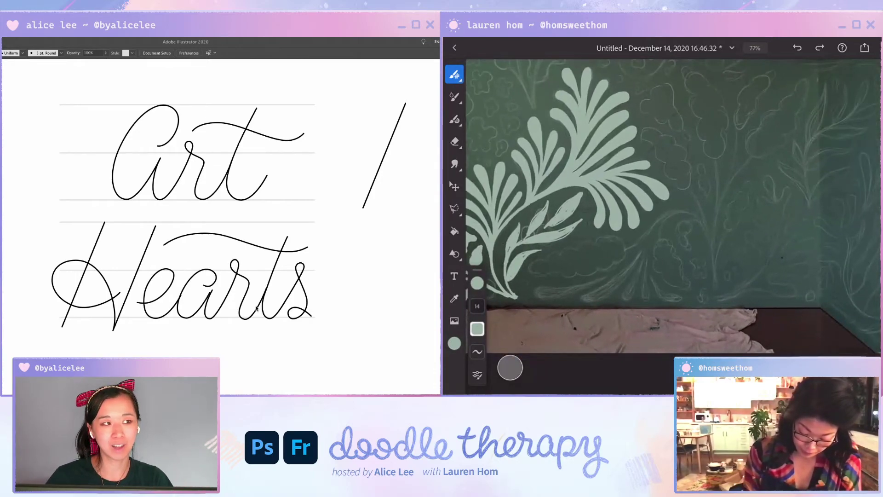
{"action": "left_click_drag", "start_coordinate": [624, 249], "coordinate": [651, 233]}
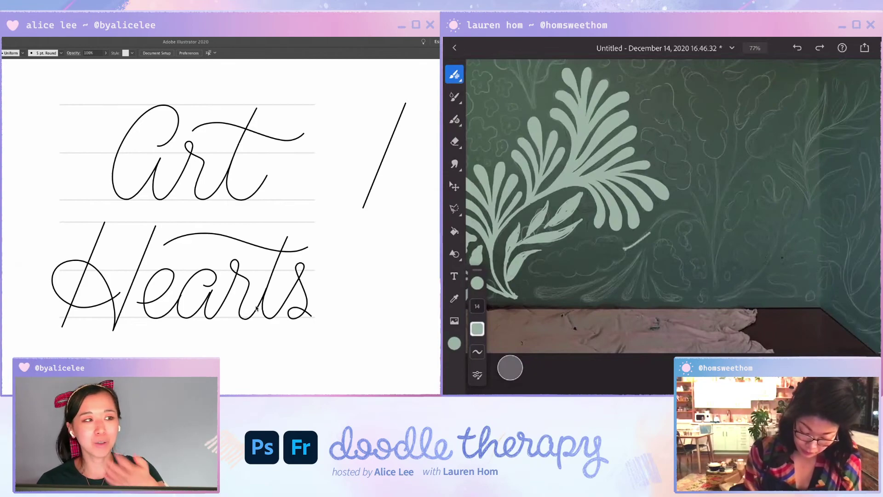
{"action": "left_click_drag", "start_coordinate": [477, 306], "coordinate": [477, 297]}
{"action": "mouse_move", "coordinate": [637, 241]}
{"action": "left_mouse_down"}
{"action": "mouse_move", "coordinate": [667, 239]}
{"action": "mouse_move", "coordinate": [697, 212]}
{"action": "mouse_move", "coordinate": [686, 225]}
{"action": "mouse_move", "coordinate": [728, 217]}
{"action": "mouse_move", "coordinate": [740, 275]}
{"action": "left_mouse_up"}
{"action": "left_click_drag", "start_coordinate": [730, 217], "coordinate": [714, 188]}
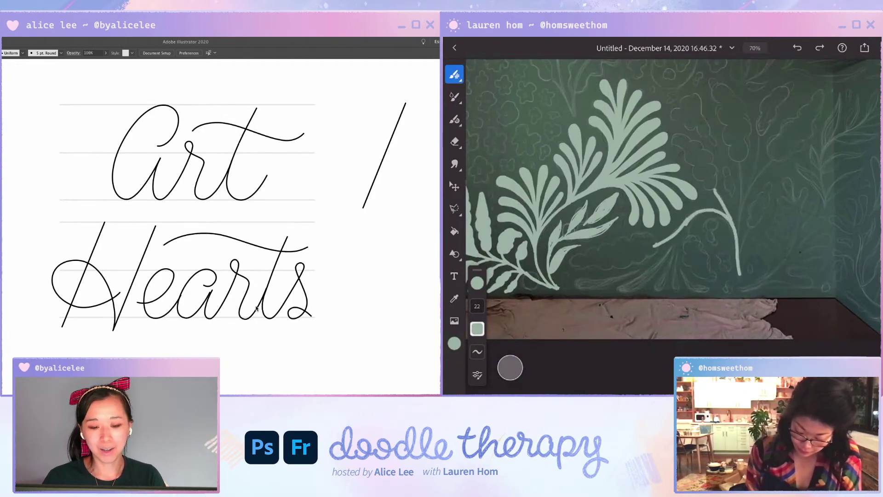
{"action": "mouse_move", "coordinate": [741, 266]}
{"action": "left_mouse_down"}
{"action": "mouse_move", "coordinate": [751, 226]}
{"action": "mouse_move", "coordinate": [739, 220]}
{"action": "mouse_move", "coordinate": [742, 162]}
{"action": "left_mouse_up"}
{"action": "left_click_drag", "start_coordinate": [741, 228], "coordinate": [772, 160]}
{"action": "left_click_drag", "start_coordinate": [744, 196], "coordinate": [760, 144]}
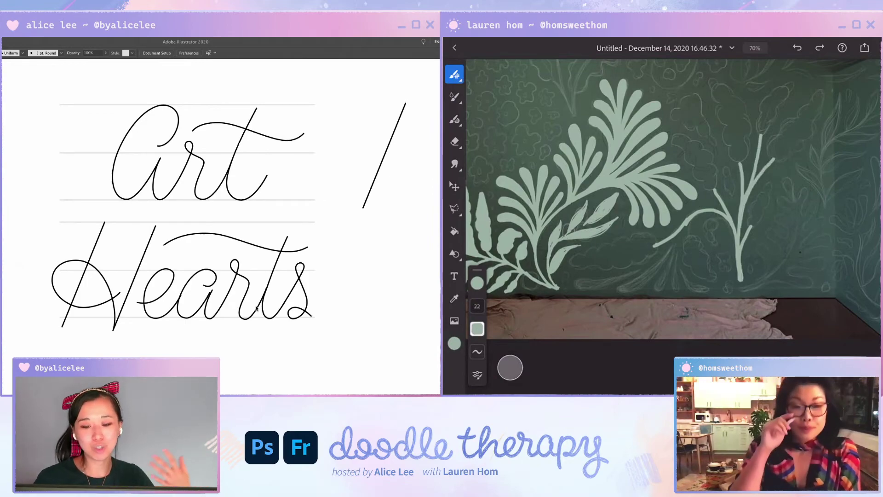
Step: Outline a wavy pointed leaf near the chalkboard's upper-left corner with brush size 13
{"action": "scroll", "coordinate": [674, 200], "scroll_direction": "right", "scroll_amount": 2}
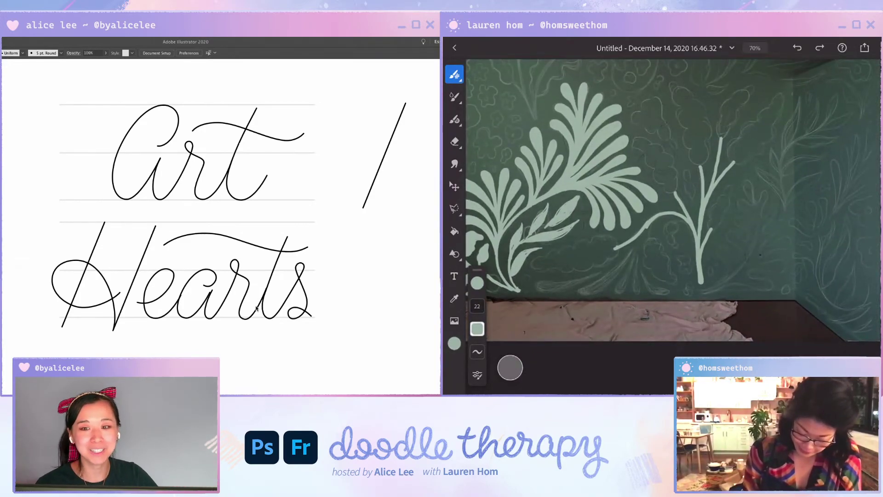
{"action": "scroll", "coordinate": [673, 199], "scroll_direction": "down", "scroll_amount": 3}
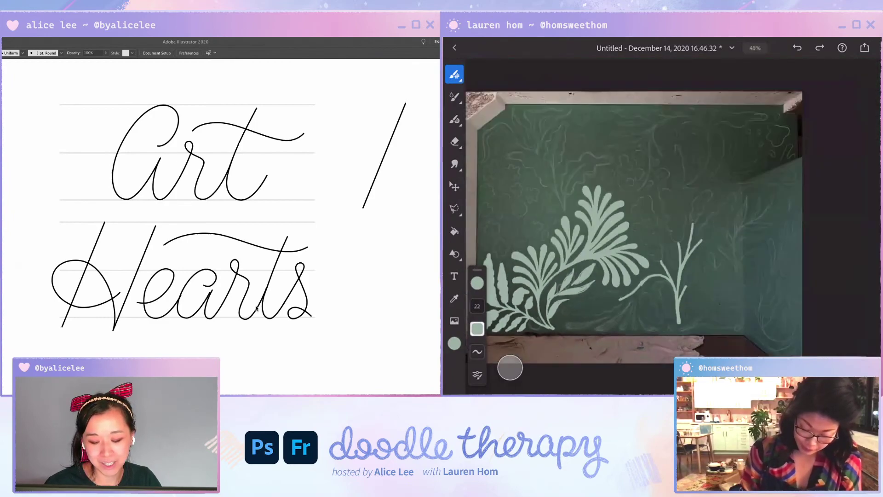
{"action": "scroll", "coordinate": [672, 207], "scroll_direction": "up", "scroll_amount": 2}
{"action": "scroll", "coordinate": [672, 208], "scroll_direction": "up", "scroll_amount": 1}
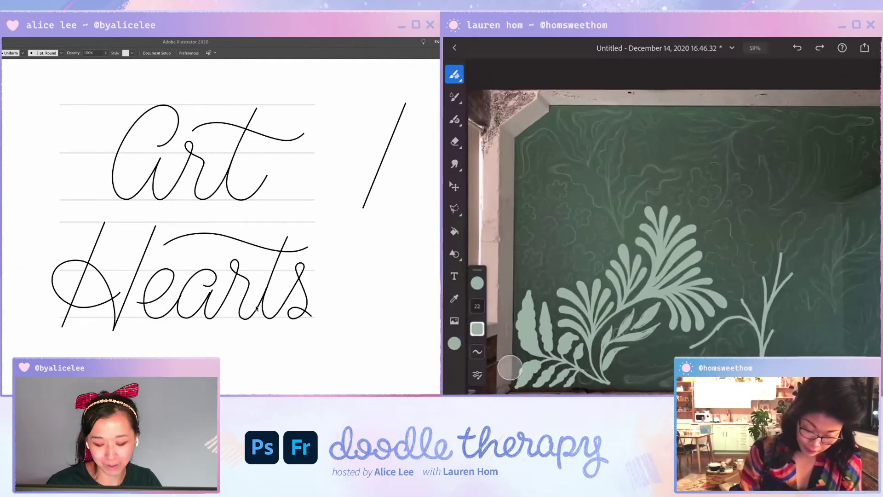
{"action": "left_click_drag", "start_coordinate": [478, 306], "coordinate": [477, 314]}
{"action": "scroll", "coordinate": [510, 367], "scroll_direction": "up", "scroll_amount": 2}
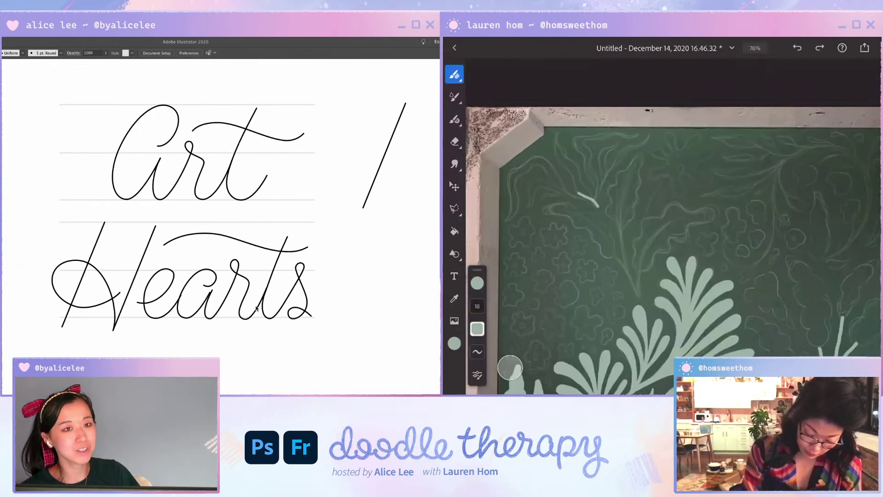
{"action": "key", "text": "bracketleft"}
{"action": "key", "text": "bracketleft"}
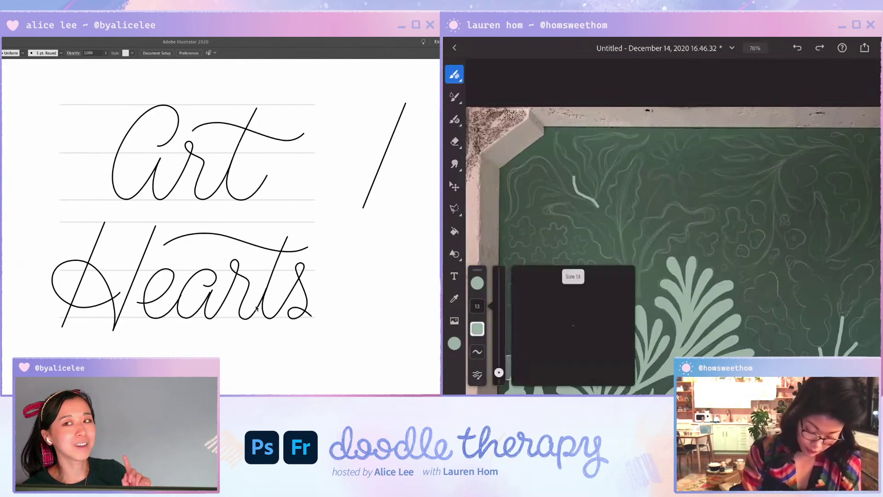
{"action": "left_click_drag", "start_coordinate": [574, 177], "coordinate": [553, 145]}
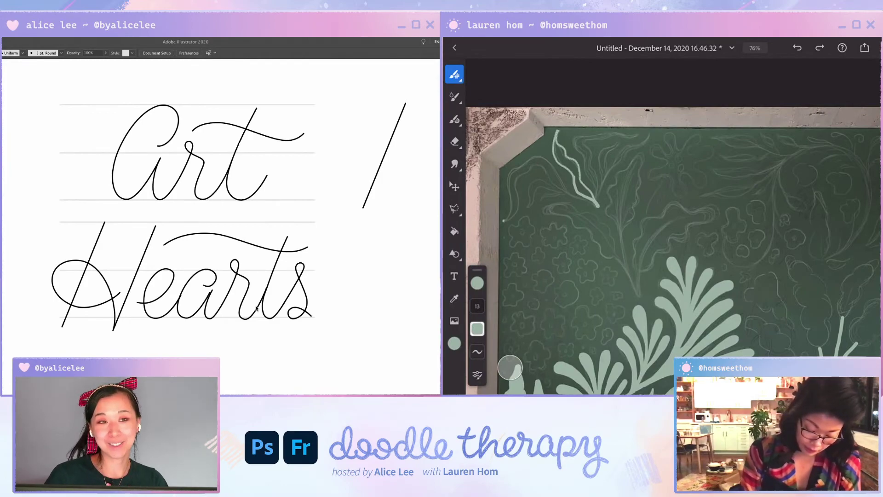
Step: Outline a second, arching wavy leaf from the same base and begin the leaf beneath it
{"action": "mouse_move", "coordinate": [512, 193]}
{"action": "left_mouse_down"}
{"action": "mouse_move", "coordinate": [510, 169]}
{"action": "mouse_move", "coordinate": [535, 158]}
{"action": "mouse_move", "coordinate": [586, 199]}
{"action": "left_mouse_up"}
{"action": "mouse_move", "coordinate": [505, 221]}
{"action": "left_mouse_down"}
{"action": "mouse_move", "coordinate": [517, 174]}
{"action": "mouse_move", "coordinate": [537, 164]}
{"action": "mouse_move", "coordinate": [565, 191]}
{"action": "left_mouse_up"}
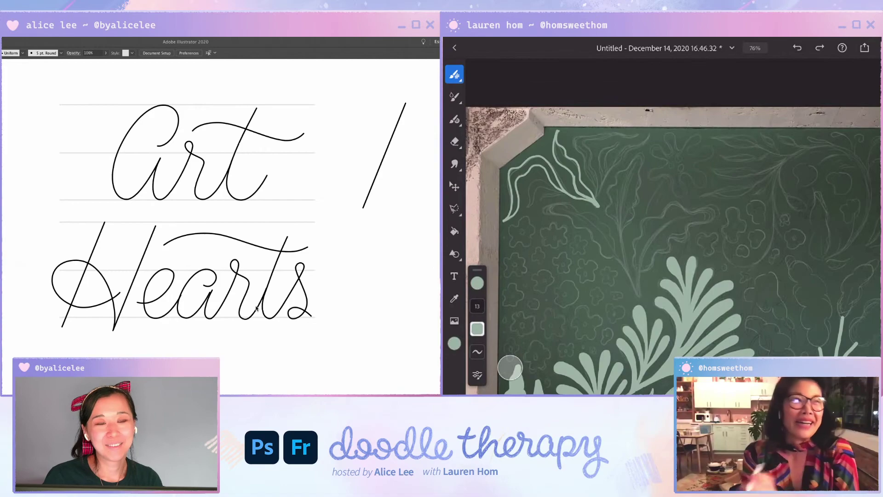
{"action": "scroll", "coordinate": [674, 237], "scroll_direction": "up", "scroll_amount": 1}
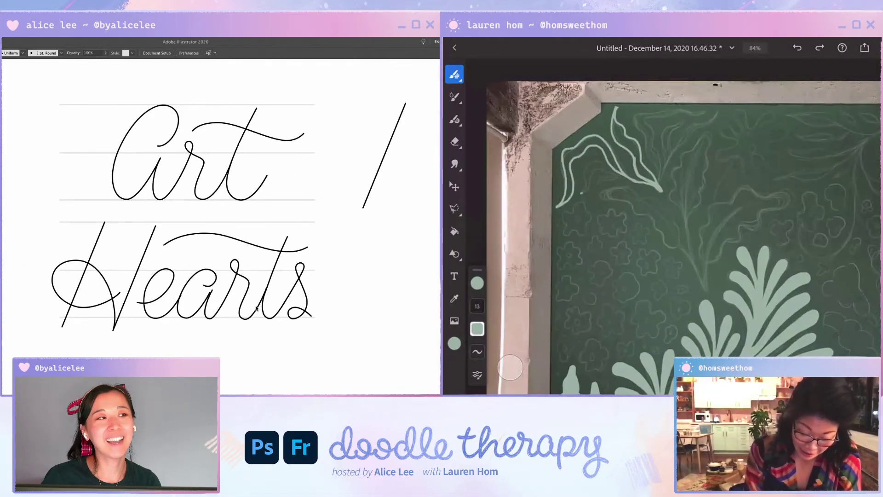
{"action": "left_click_drag", "start_coordinate": [584, 173], "coordinate": [597, 160]}
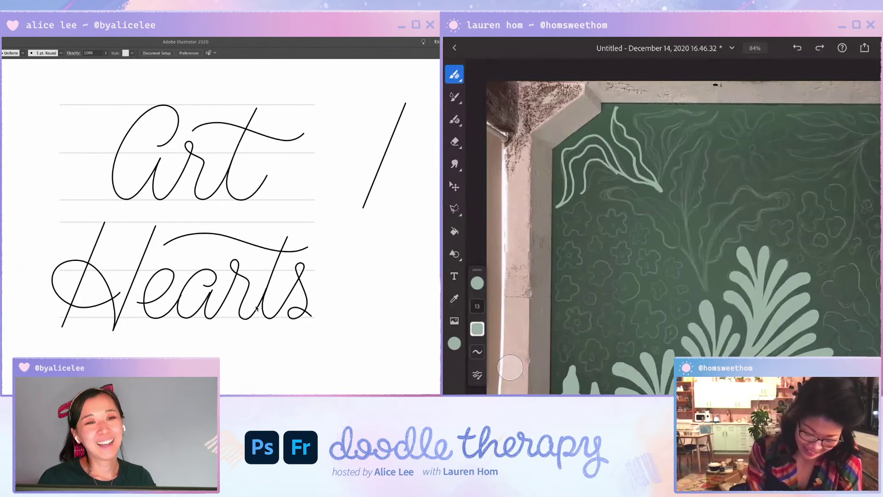
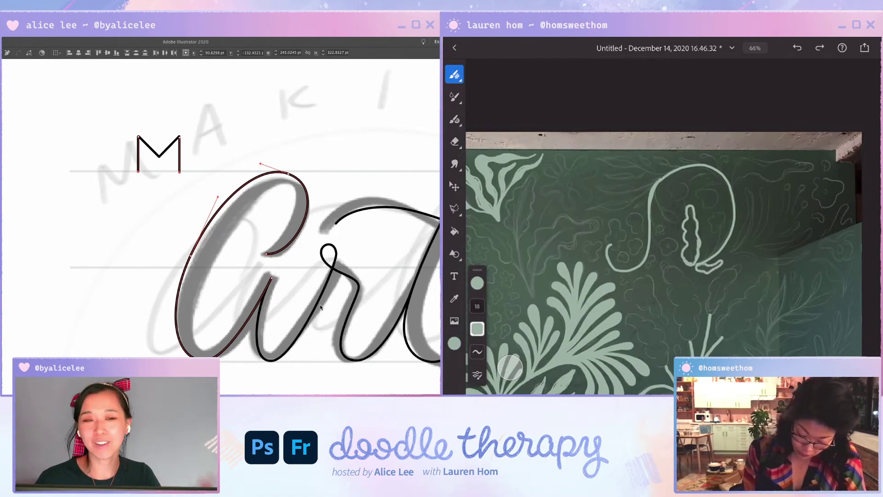
Step: Fill the scalloped upright shape and the small shape at its base with pale green, and return to the brush
{"action": "left_click", "coordinate": [455, 231]}
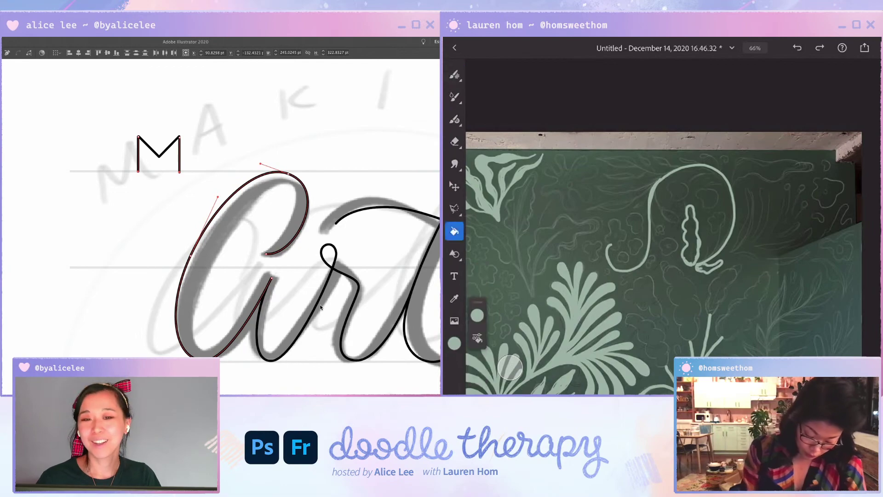
{"action": "left_click", "coordinate": [691, 244]}
{"action": "left_click", "coordinate": [709, 266]}
{"action": "left_click", "coordinate": [454, 74]}
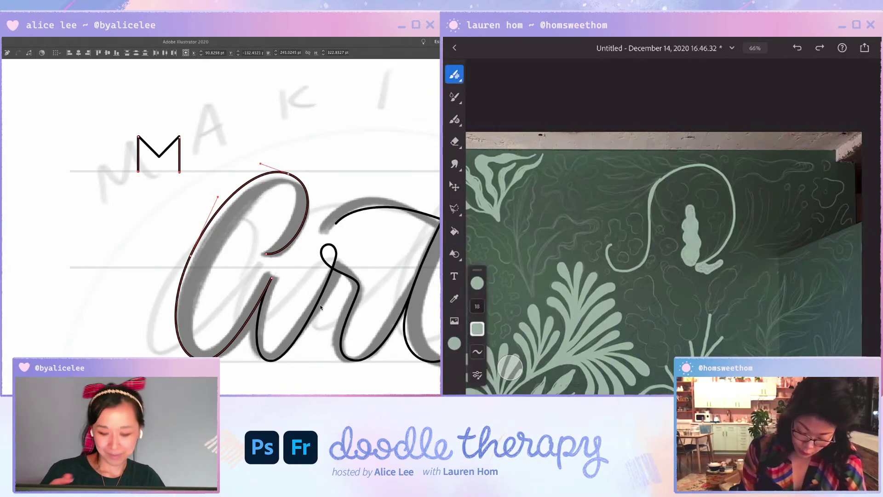
Step: In the Illustrator lettering, check the M above Art by selecting it, and show the rulers
{"action": "left_click_drag", "start_coordinate": [130, 179], "coordinate": [198, 141]}
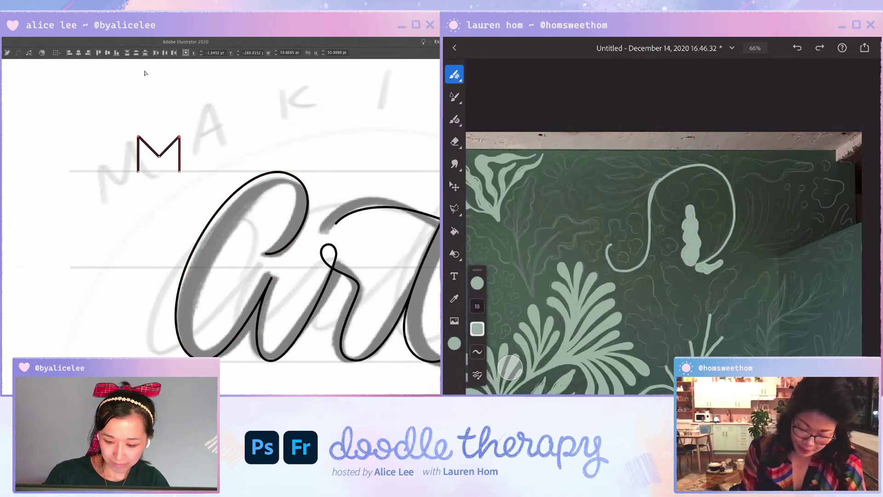
{"action": "left_click", "coordinate": [189, 111]}
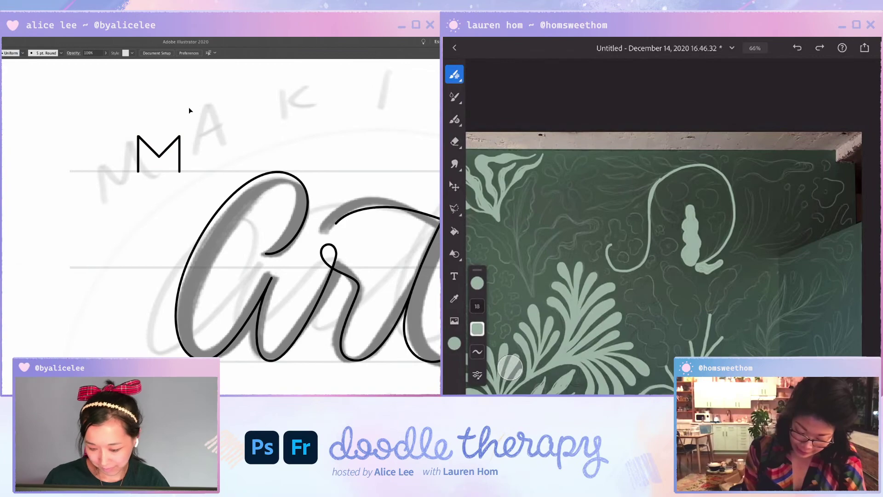
{"action": "key", "text": "super+r"}
{"action": "left_click_drag", "start_coordinate": [264, 64], "coordinate": [255, 135]}
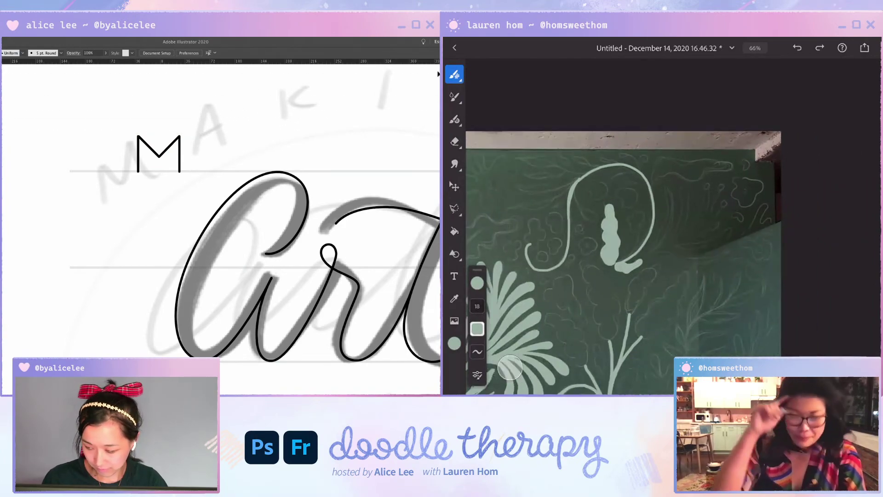
Step: Copy Art's top guide line twice, placing the copies at the top and middle vertex of the M
{"action": "double_click", "coordinate": [220, 170]}
{"action": "double_click", "coordinate": [223, 163]}
{"action": "left_click", "coordinate": [231, 169]}
{"action": "double_click", "coordinate": [233, 173]}
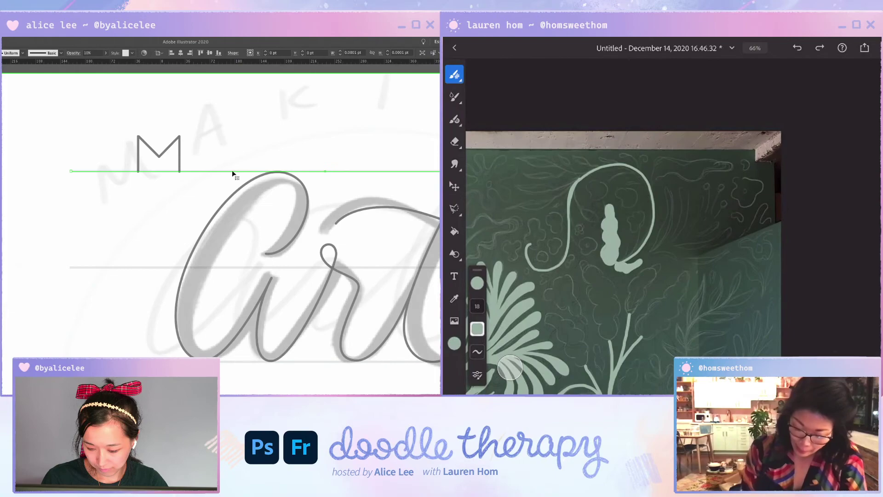
{"action": "mouse_move", "coordinate": [237, 170]}
{"action": "left_mouse_down"}
{"action": "mouse_move", "coordinate": [241, 135]}
{"action": "mouse_move", "coordinate": [244, 158]}
{"action": "left_mouse_up"}
{"action": "double_click", "coordinate": [253, 123]}
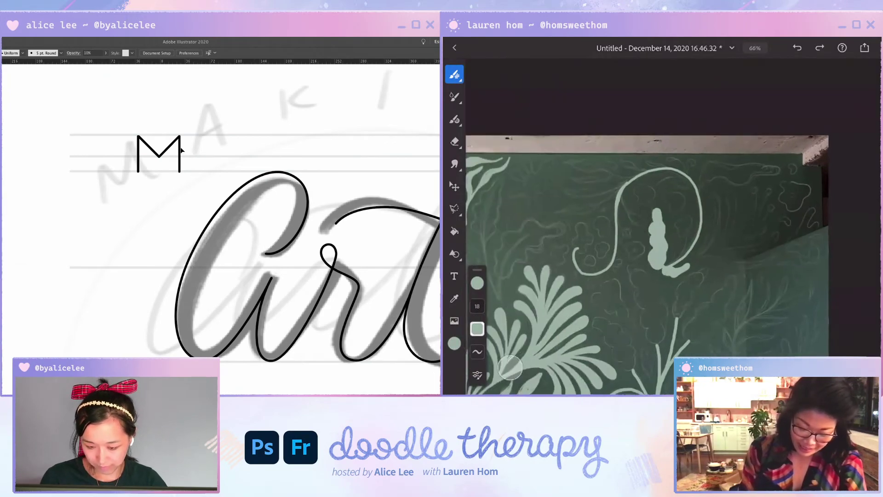
Step: Draw the A's two slanted legs between the guide lines, just after the M
{"action": "left_click", "coordinate": [180, 152]}
{"action": "key", "text": "p"}
{"action": "left_click", "coordinate": [198, 170]}
{"action": "left_click", "coordinate": [211, 135]}
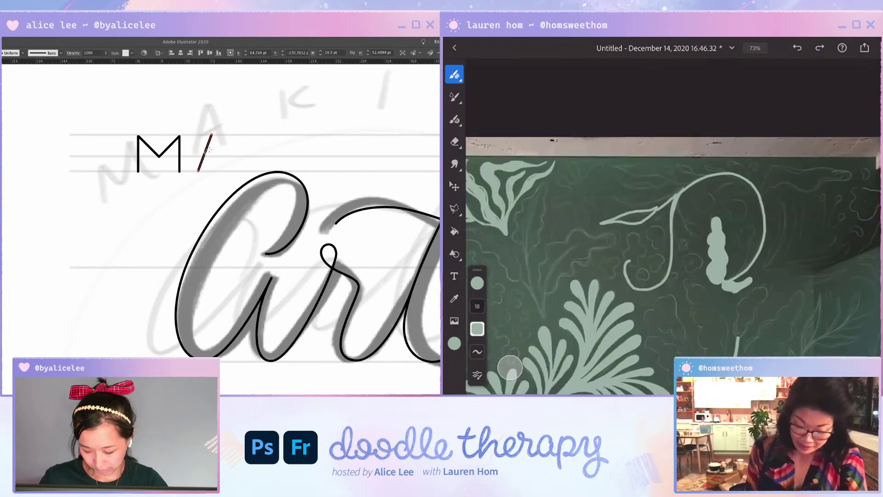
{"action": "left_click", "coordinate": [225, 171]}
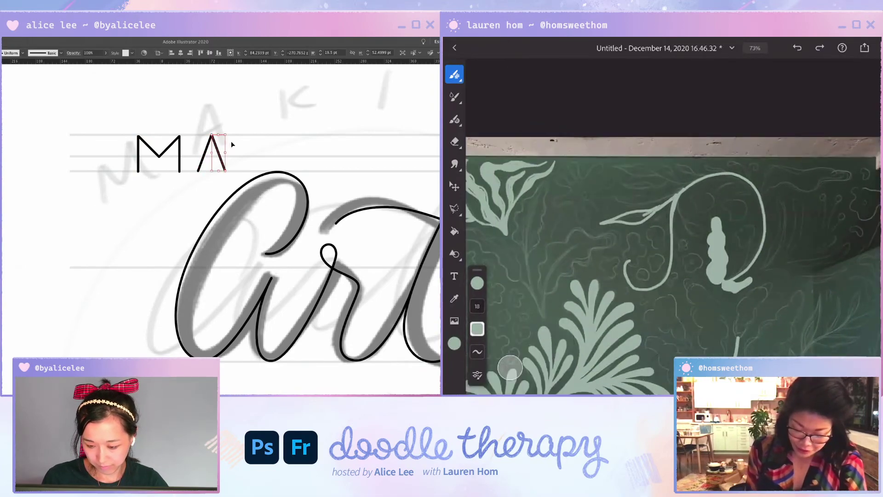
{"action": "key", "text": "Escape"}
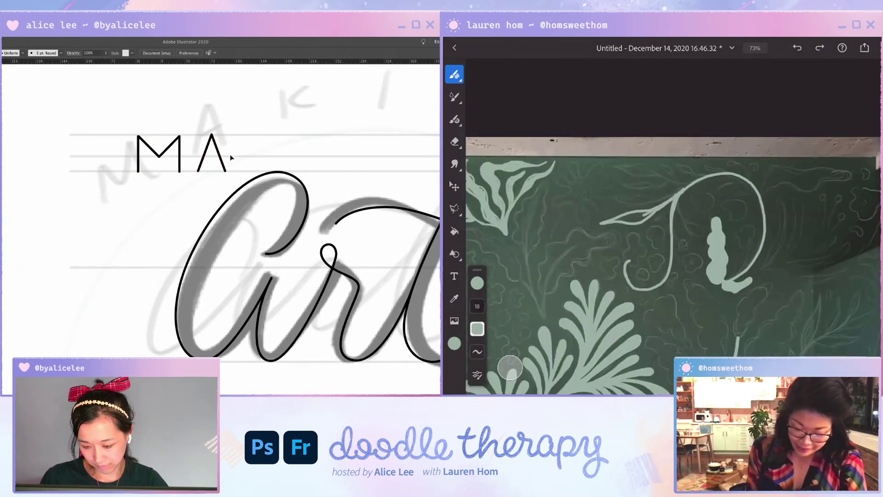
Step: Lock the guide line along the top of the capitals against selection
{"action": "left_click", "coordinate": [211, 134]}
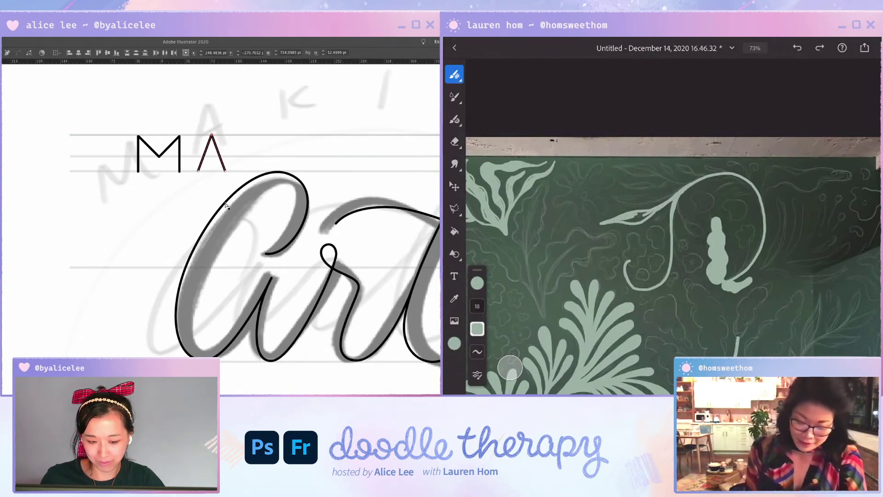
{"action": "left_click", "coordinate": [255, 135]}
{"action": "key", "text": "super+2"}
Step: Nudge the A's apex two steps right and its right foot three steps right
{"action": "left_click", "coordinate": [212, 135]}
{"action": "key", "text": "Right"}
{"action": "key", "text": "Right"}
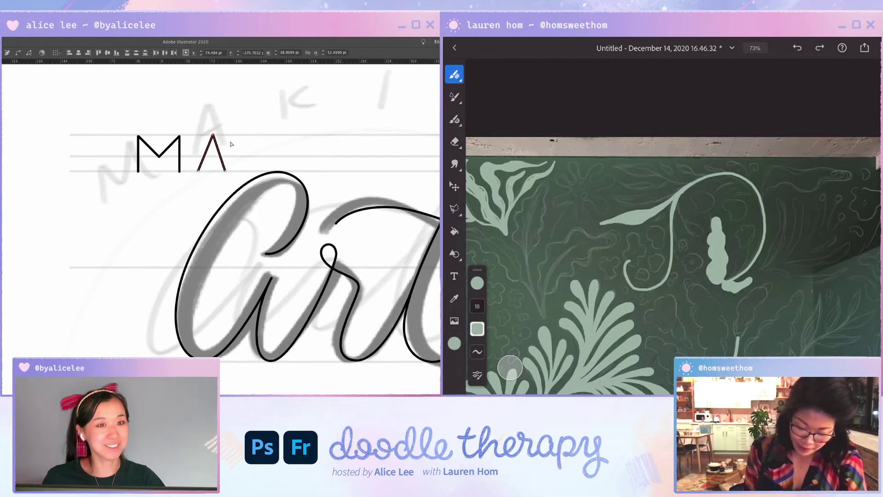
{"action": "left_click", "coordinate": [225, 171]}
{"action": "key", "text": "Right"}
{"action": "key", "text": "Right"}
{"action": "key", "text": "Right"}
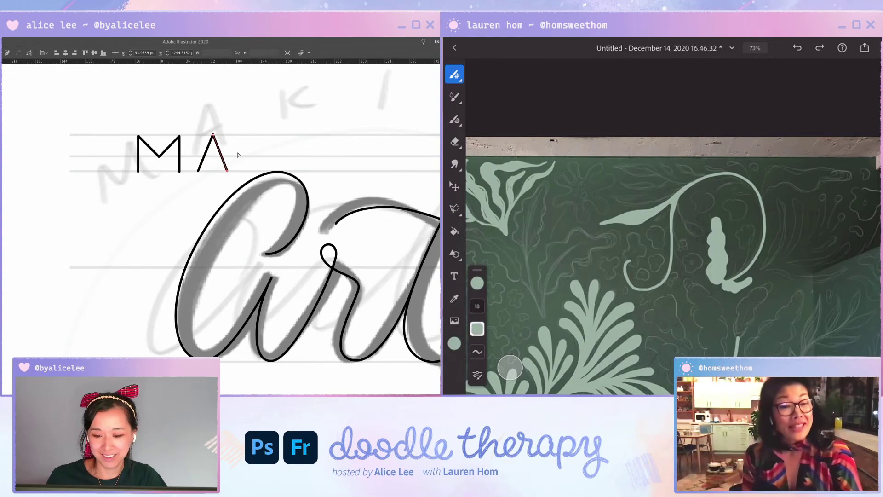
{"action": "left_click", "coordinate": [256, 144]}
Step: Draw a curved crossbar through the A, redoing the stroke after an undo
{"action": "key", "text": "b"}
{"action": "mouse_move", "coordinate": [195, 157]}
{"action": "left_mouse_down"}
{"action": "mouse_move", "coordinate": [226, 153]}
{"action": "mouse_move", "coordinate": [205, 151]}
{"action": "left_mouse_up"}
{"action": "key", "text": "super+z"}
{"action": "left_click", "coordinate": [236, 139], "text": "ctrl"}
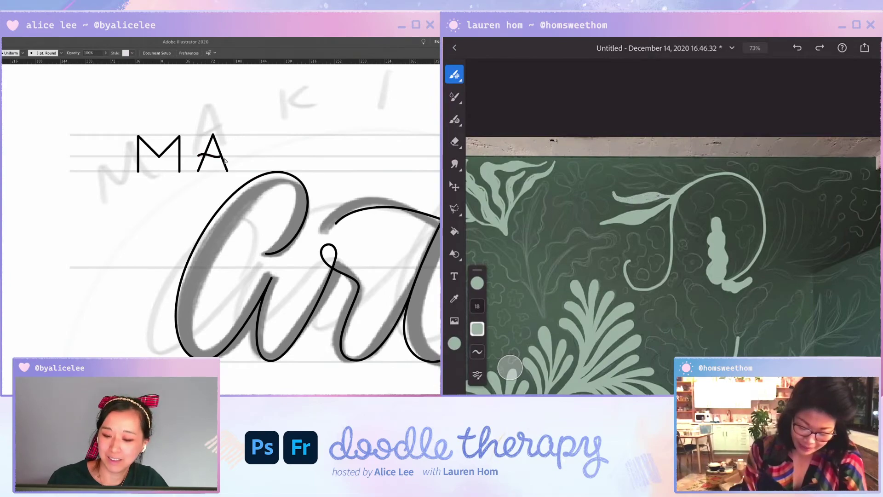
{"action": "left_click_drag", "start_coordinate": [249, 135], "coordinate": [253, 146]}
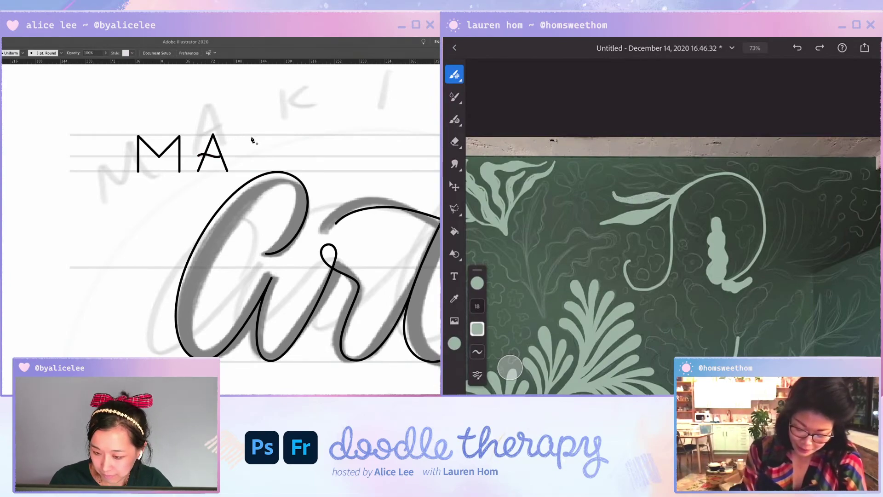
{"action": "key", "text": "ctrl+z"}
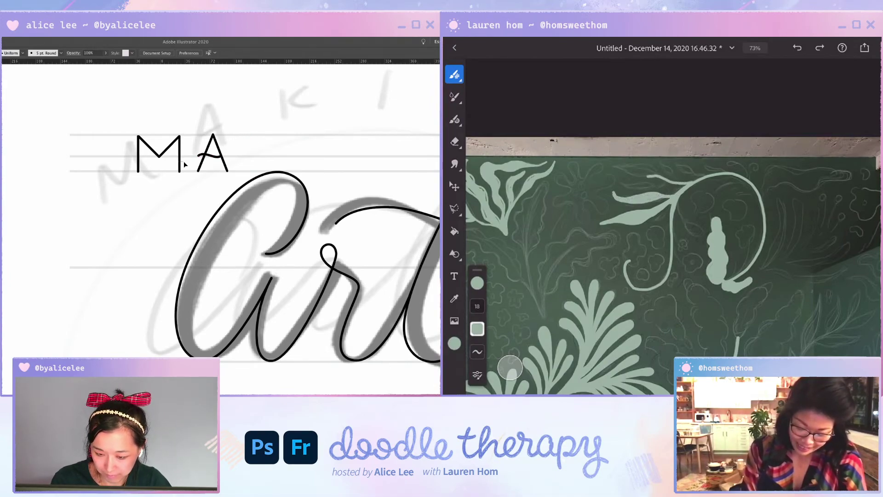
{"action": "left_click_drag", "start_coordinate": [155, 170], "coordinate": [201, 164]}
{"action": "left_click_drag", "start_coordinate": [185, 160], "coordinate": [184, 160]}
{"action": "key", "text": "super+z"}
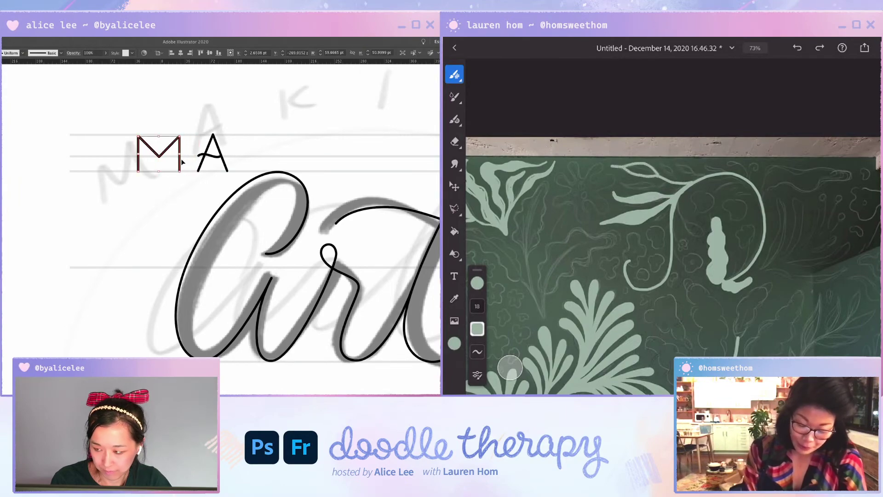
Step: Copy the M's right stem to the space after the A as the stem of the K
{"action": "double_click", "coordinate": [180, 165]}
{"action": "left_click", "coordinate": [179, 165]}
{"action": "double_click", "coordinate": [188, 153]}
{"action": "left_click", "coordinate": [180, 163]}
{"action": "left_click_drag", "start_coordinate": [180, 164], "coordinate": [244, 162]}
{"action": "left_click", "coordinate": [263, 142]}
Step: Draw the K's curved upper arm from the top guide line and a lower leg ending in an upward hook
{"action": "key", "text": "p"}
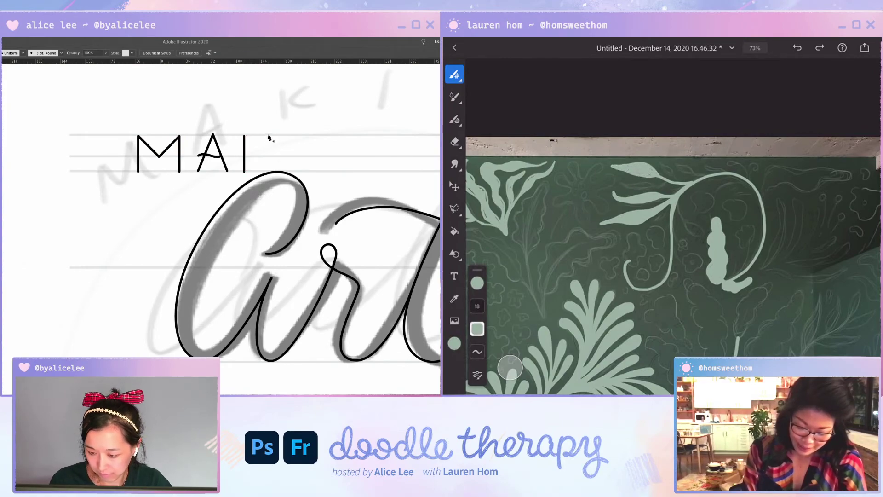
{"action": "left_click", "coordinate": [268, 135]}
{"action": "left_click_drag", "start_coordinate": [245, 158], "coordinate": [265, 157]}
{"action": "left_click", "coordinate": [266, 157], "text": "ctrl"}
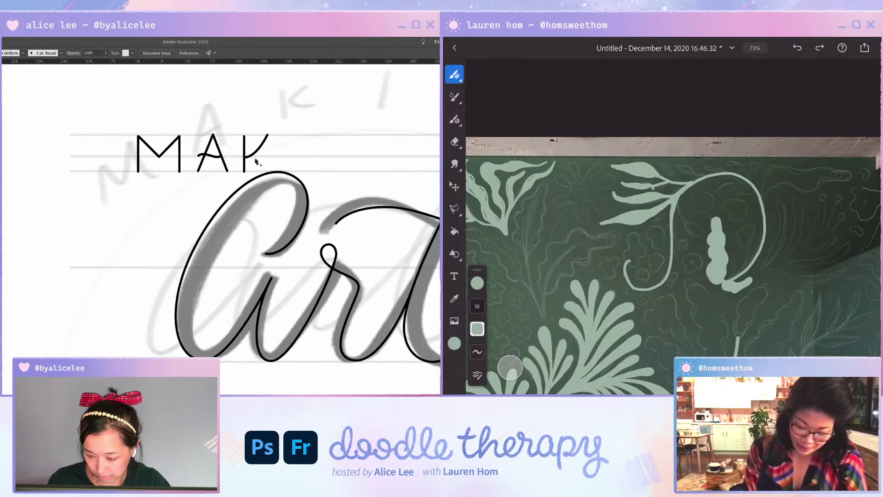
{"action": "left_click", "coordinate": [247, 155]}
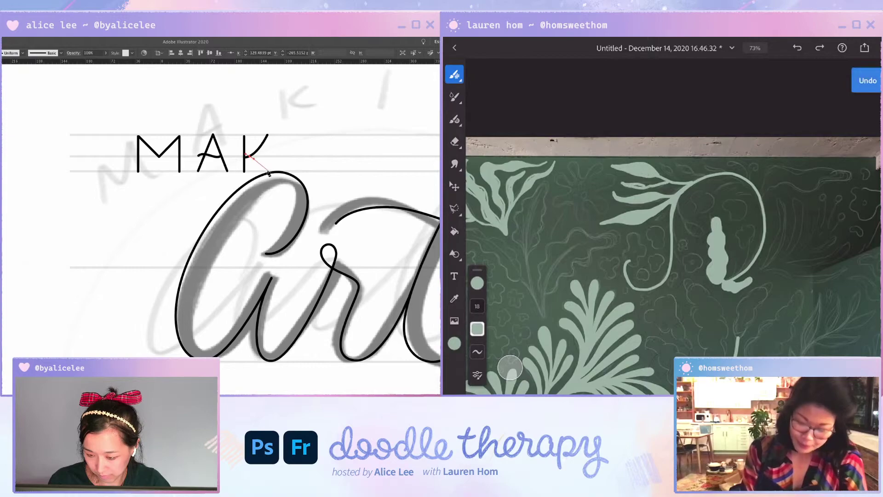
{"action": "left_click_drag", "start_coordinate": [267, 170], "coordinate": [278, 170]}
{"action": "left_click", "coordinate": [274, 157]}
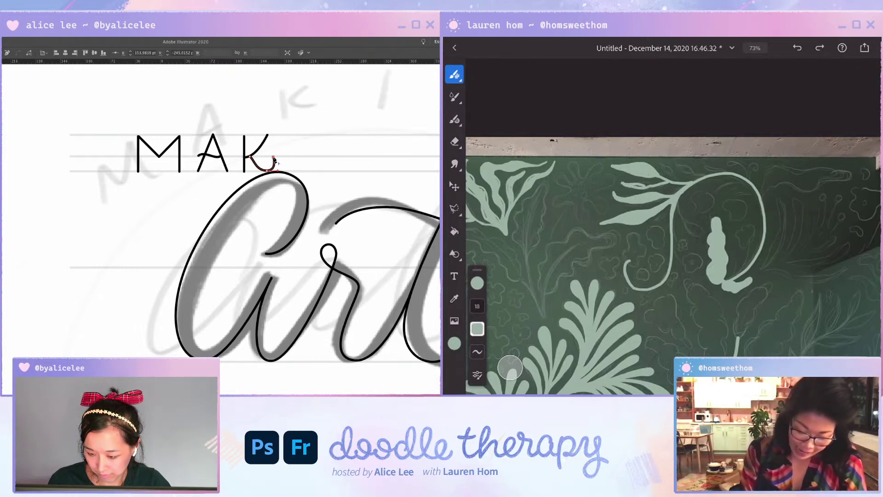
Step: Adjust the anchors and handles of the K's arm and leg to smooth their curves
{"action": "key", "text": "a"}
{"action": "left_click", "coordinate": [262, 160]}
{"action": "left_click", "coordinate": [251, 157]}
{"action": "left_click_drag", "start_coordinate": [250, 157], "coordinate": [269, 169]}
{"action": "left_click", "coordinate": [274, 167]}
{"action": "left_click_drag", "start_coordinate": [274, 158], "coordinate": [272, 170]}
{"action": "left_click", "coordinate": [272, 148]}
{"action": "left_click", "coordinate": [271, 136], "text": "ctrl"}
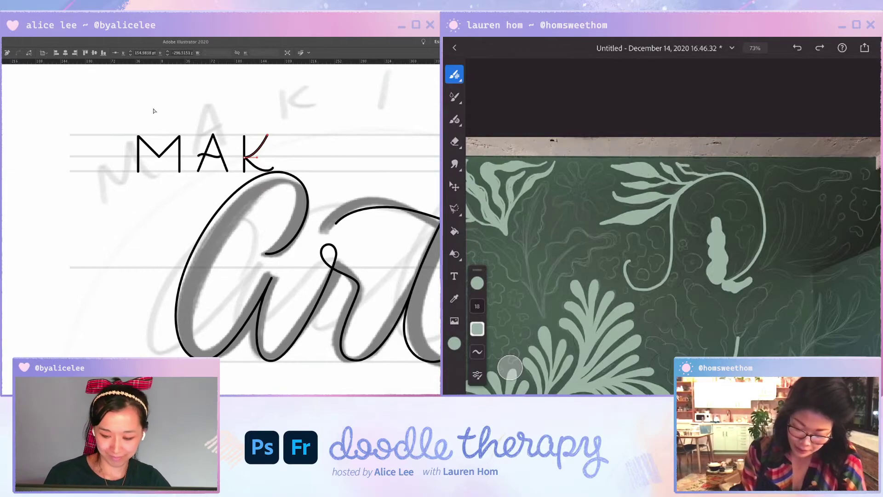
Step: Align the M, A and K strokes along their top edges
{"action": "left_click_drag", "start_coordinate": [123, 128], "coordinate": [280, 143]}
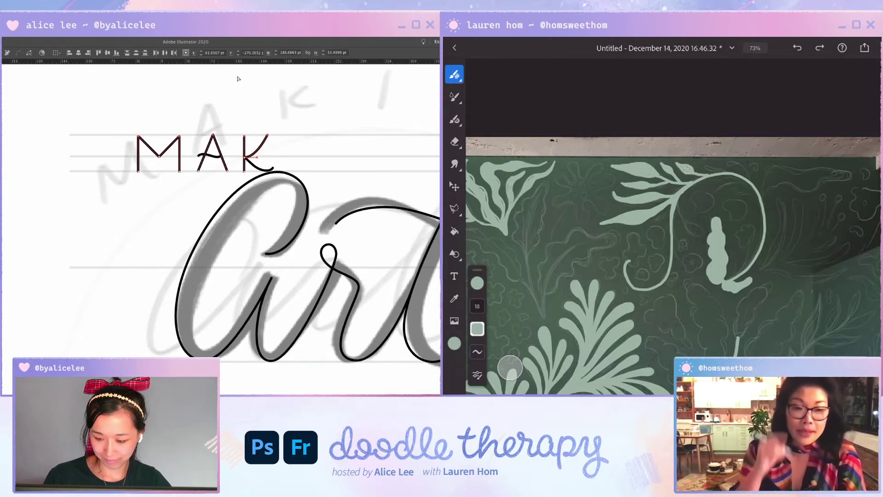
{"action": "left_click", "coordinate": [98, 52]}
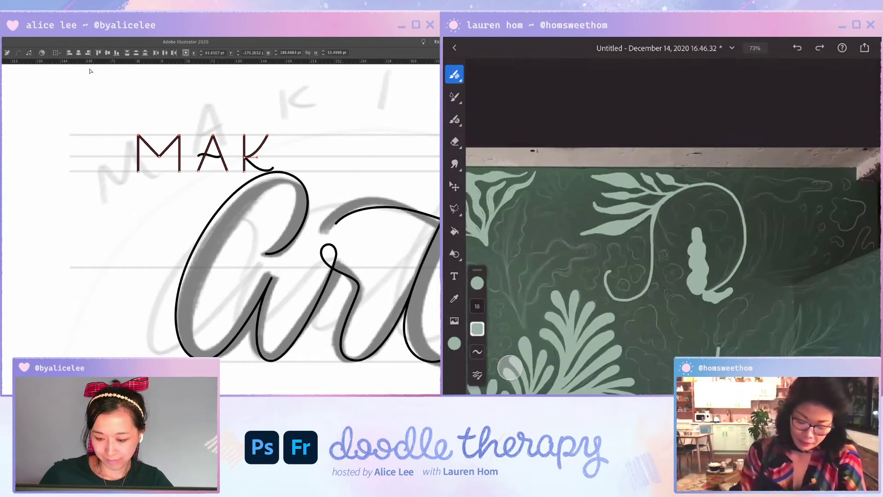
{"action": "left_click", "coordinate": [274, 166]}
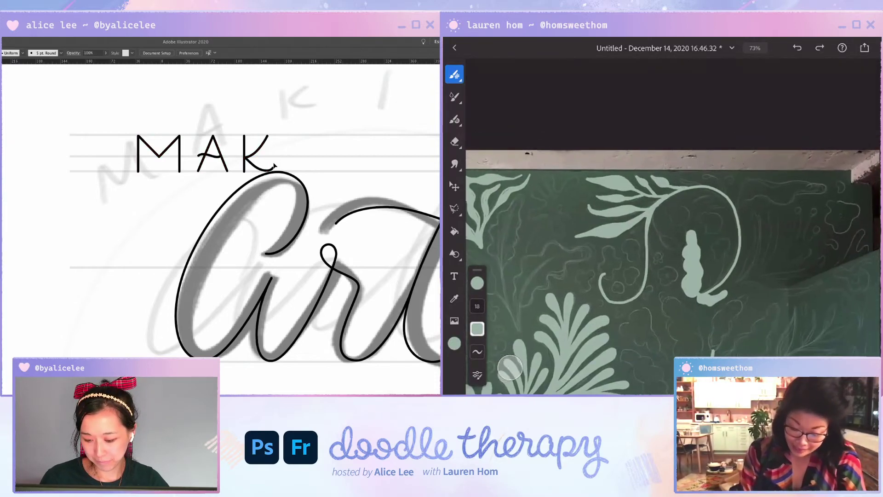
Step: Add the I's stem after the K, and nudge the K's lower leg left
{"action": "mouse_move", "coordinate": [246, 154]}
{"action": "left_mouse_down"}
{"action": "mouse_move", "coordinate": [298, 156]}
{"action": "mouse_move", "coordinate": [265, 166]}
{"action": "left_mouse_up"}
{"action": "key", "text": "Left"}
{"action": "key", "text": "Left"}
{"action": "key", "text": "Left"}
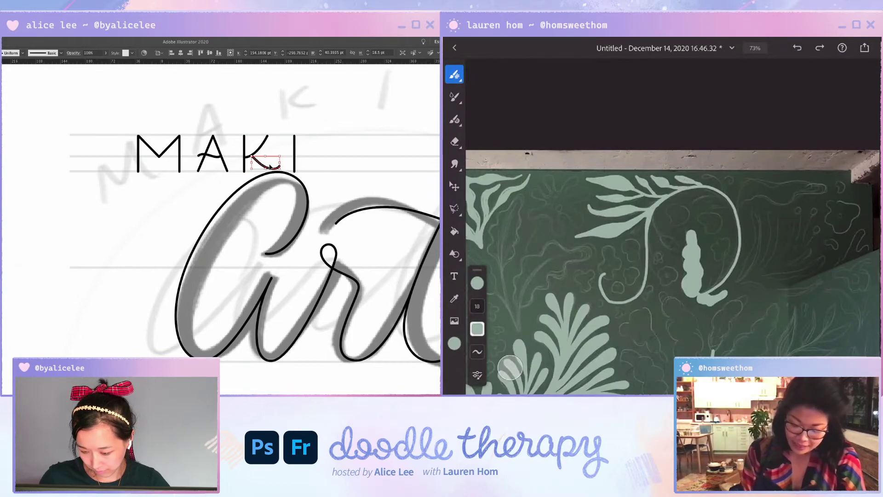
Step: Delete the hooked end of the K's leg and lower the remaining end anchor towards the baseline
{"action": "key", "text": "a"}
{"action": "left_click", "coordinate": [279, 167]}
{"action": "key", "text": "Delete"}
{"action": "left_click_drag", "start_coordinate": [271, 170], "coordinate": [271, 172]}
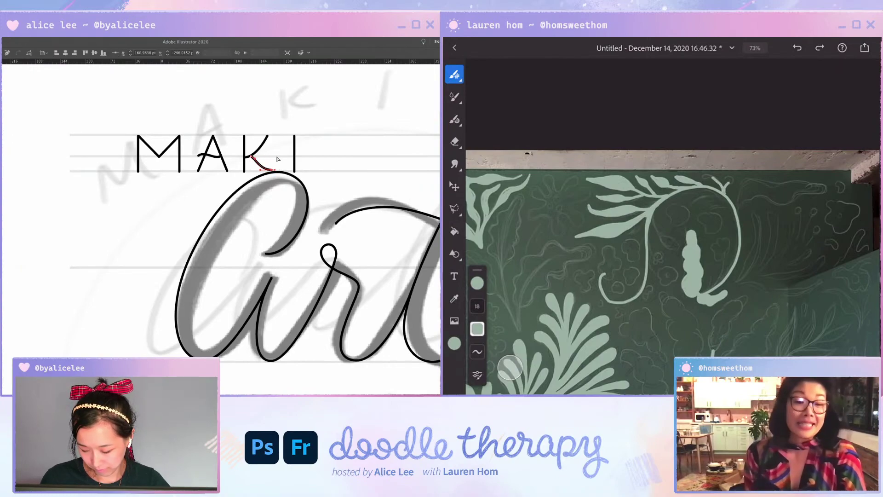
{"action": "left_click", "coordinate": [299, 144]}
{"action": "left_click_drag", "start_coordinate": [267, 136], "coordinate": [271, 172]}
{"action": "left_click", "coordinate": [269, 156]}
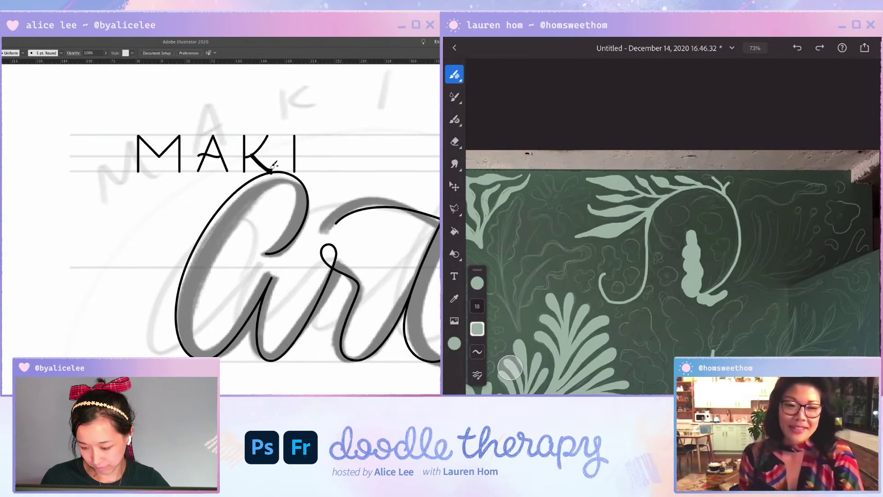
{"action": "key", "text": "super+z"}
Step: Copy the I's stem twice to the right as the two uprights of the N
{"action": "mouse_move", "coordinate": [338, 176]}
{"action": "left_mouse_down"}
{"action": "mouse_move", "coordinate": [257, 180]}
{"action": "mouse_move", "coordinate": [243, 169]}
{"action": "mouse_move", "coordinate": [274, 173]}
{"action": "left_mouse_up"}
{"action": "left_click", "coordinate": [214, 167]}
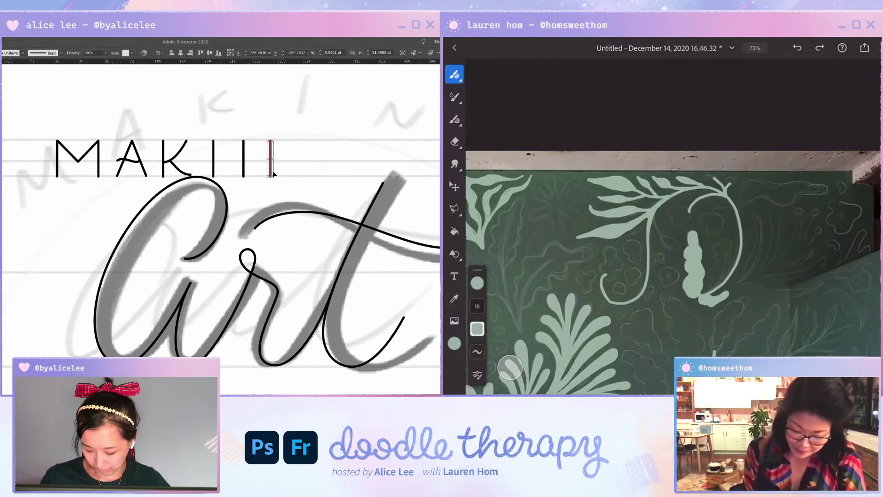
{"action": "left_click", "coordinate": [281, 189]}
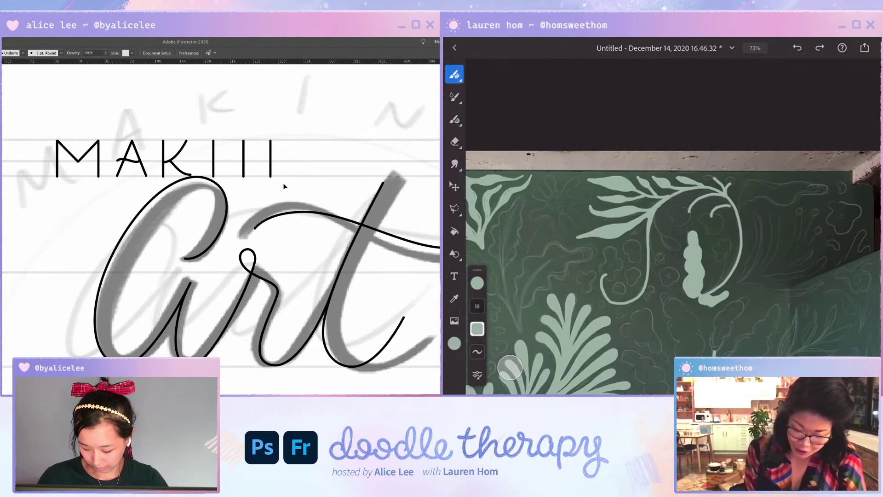
Step: Join the first upright's top to the second upright's foot with a diagonal to complete the N
{"action": "left_click", "coordinate": [244, 147]}
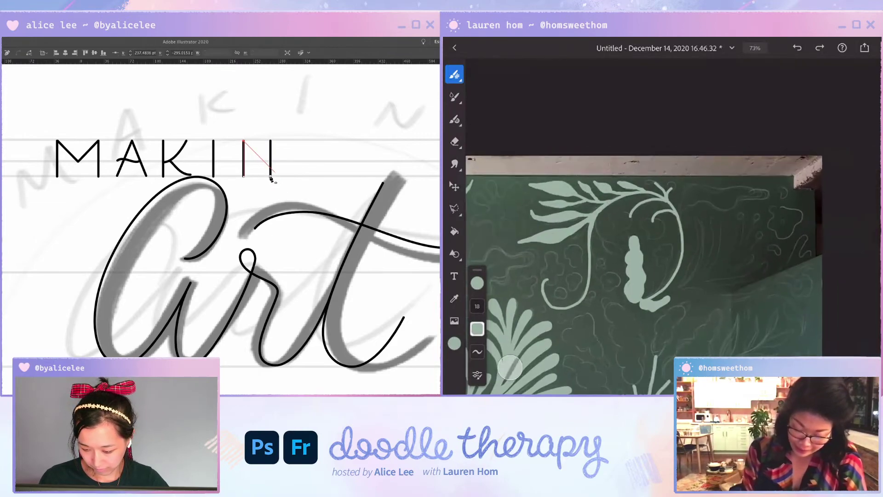
{"action": "left_click", "coordinate": [270, 177], "text": "shift"}
{"action": "key", "text": "super+j"}
{"action": "left_click", "coordinate": [277, 174]}
Step: Draw a round G with a horizontal inner bar after the N, between the guide lines
{"action": "left_click_drag", "start_coordinate": [291, 182], "coordinate": [251, 179]}
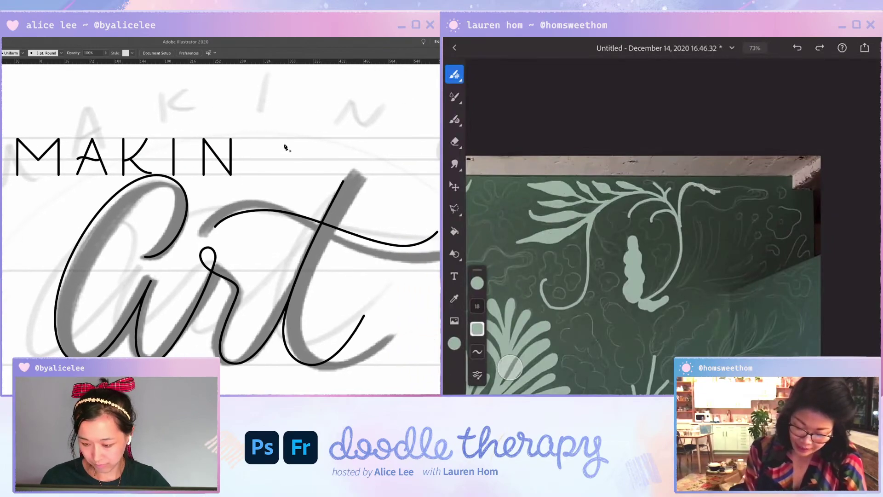
{"action": "left_click_drag", "start_coordinate": [278, 146], "coordinate": [278, 143]}
{"action": "key", "text": "super+z"}
{"action": "mouse_move", "coordinate": [253, 138]}
{"action": "left_mouse_down"}
{"action": "mouse_move", "coordinate": [250, 163]}
{"action": "mouse_move", "coordinate": [252, 154]}
{"action": "mouse_move", "coordinate": [277, 172]}
{"action": "left_mouse_up"}
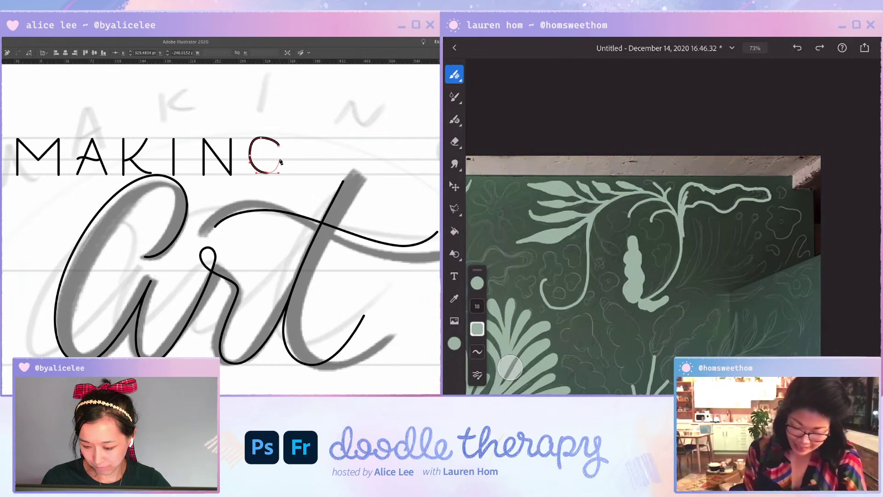
{"action": "left_click", "coordinate": [279, 159]}
{"action": "left_click", "coordinate": [265, 159]}
Step: Adjust the G's upper terminal, top, side and bottom anchors to round out its bowl
{"action": "key", "text": "a"}
{"action": "left_click", "coordinate": [280, 147]}
{"action": "left_click", "coordinate": [261, 138]}
{"action": "left_click_drag", "start_coordinate": [262, 137], "coordinate": [267, 174]}
{"action": "left_click", "coordinate": [278, 146]}
{"action": "left_click", "coordinate": [250, 156]}
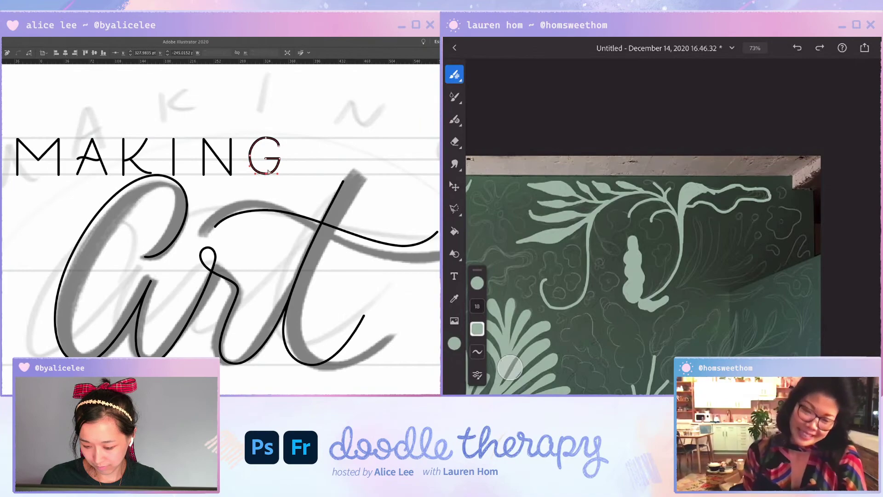
Step: Fine-tune the G's lower and upper curve points so it sits on the guide lines
{"action": "left_click", "coordinate": [278, 175]}
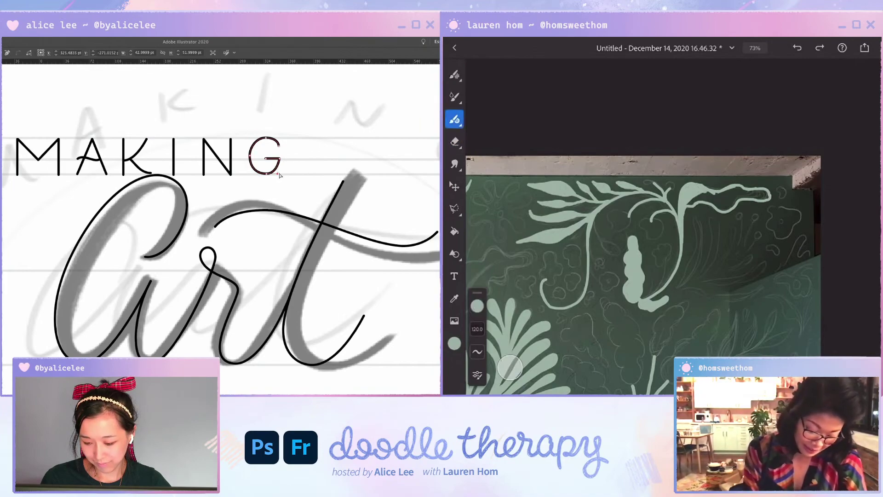
{"action": "left_click_drag", "start_coordinate": [278, 174], "coordinate": [280, 174]}
{"action": "left_click", "coordinate": [281, 179]}
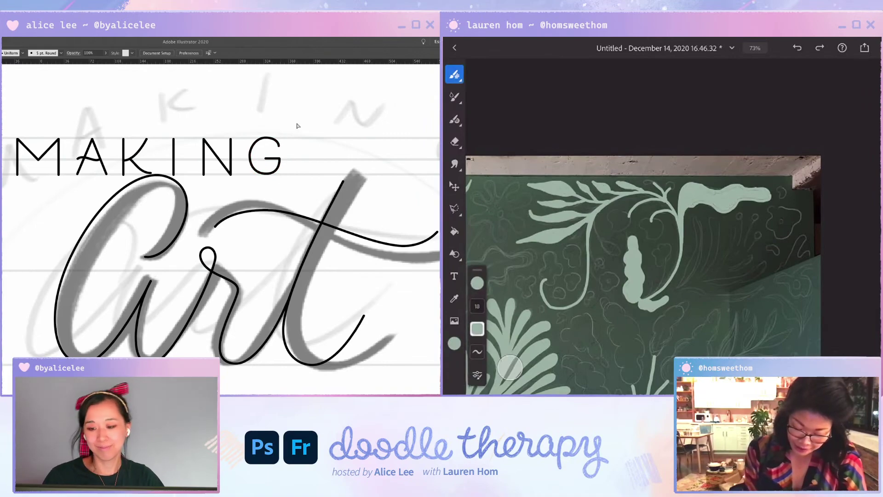
{"action": "left_click", "coordinate": [279, 147]}
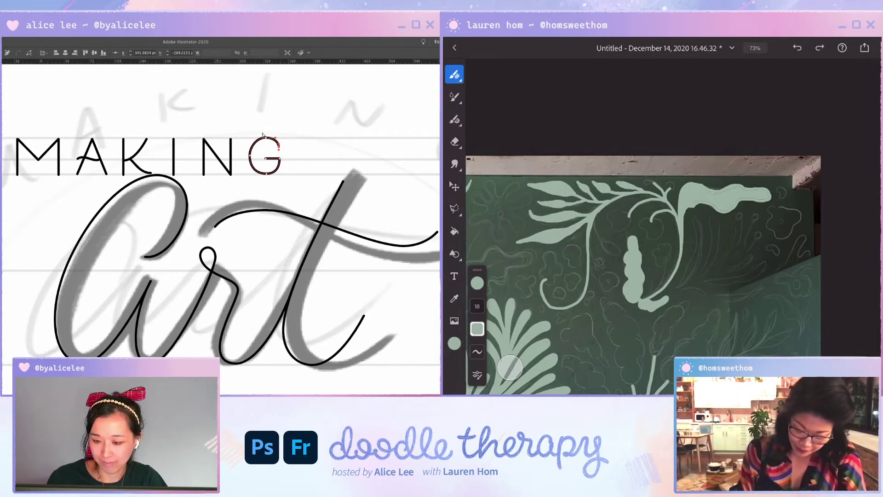
{"action": "left_click", "coordinate": [285, 149]}
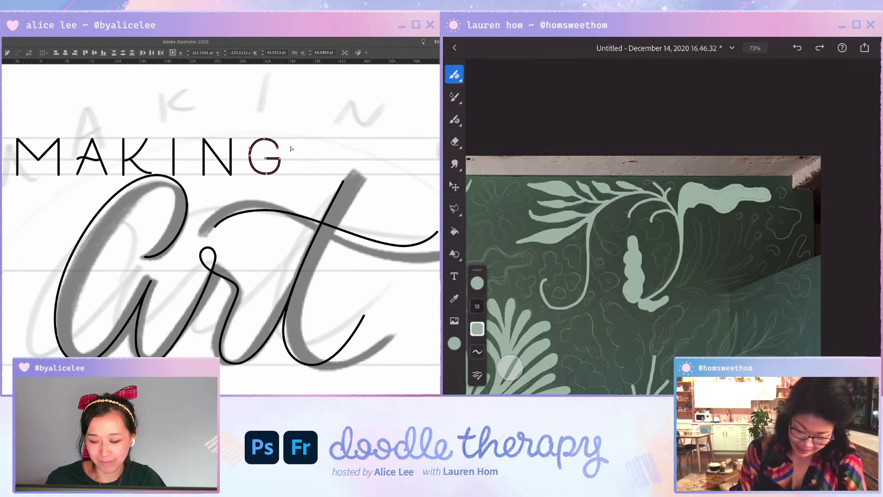
{"action": "left_click", "coordinate": [256, 159]}
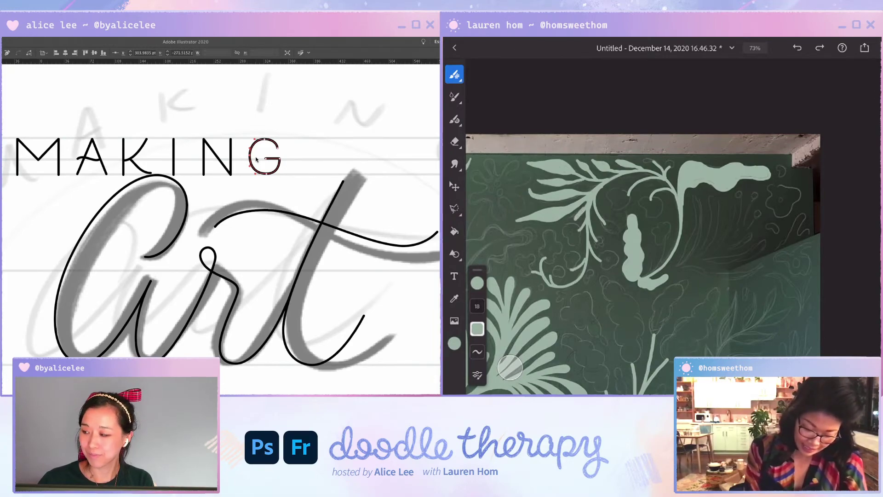
{"action": "left_click", "coordinate": [301, 157]}
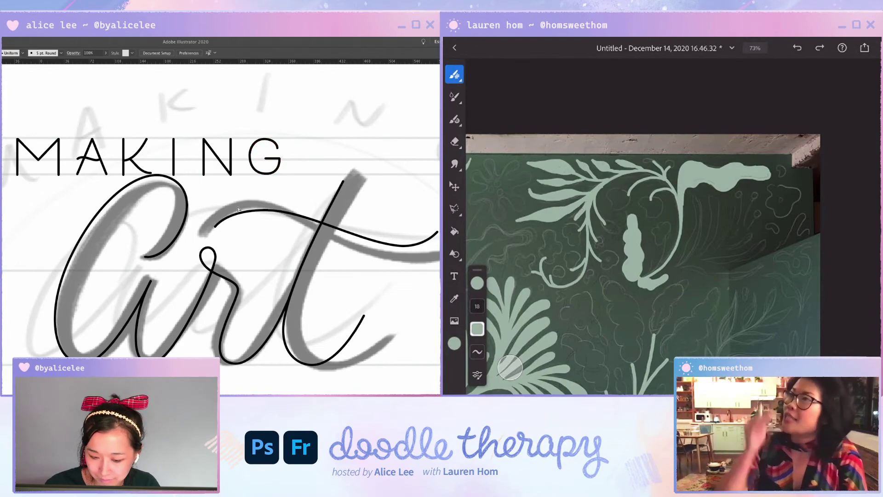
Step: Delete the A's curved crossbar and return to the Pen tool
{"action": "left_click", "coordinate": [91, 160]}
{"action": "key", "text": "Delete"}
{"action": "left_click_drag", "start_coordinate": [123, 195], "coordinate": [252, 224]}
{"action": "key", "text": "p"}
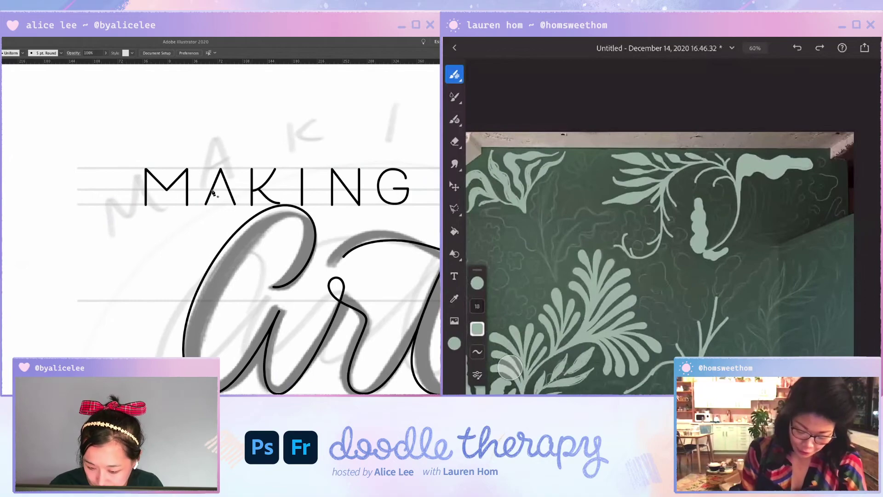
{"action": "key", "text": "ctrl+minus"}
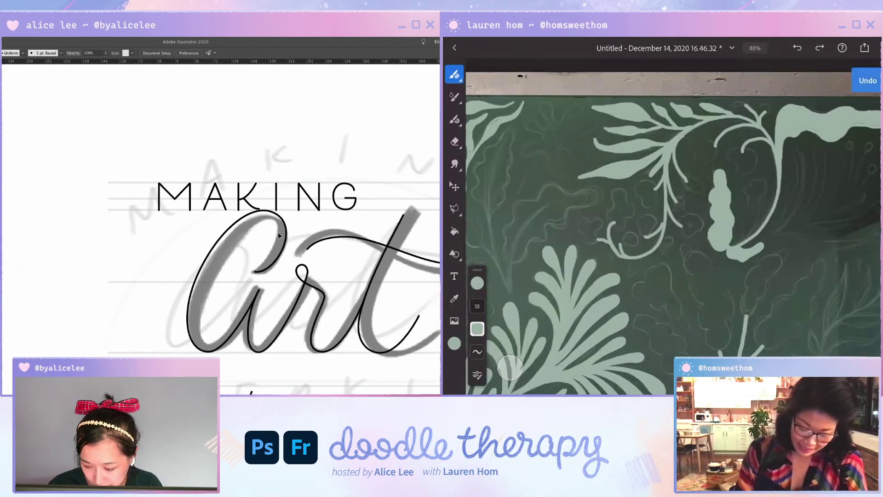
Step: Move the word MAKING up and right so it sits centred above Art, with the guide lines and sketch hidden
{"action": "left_click_drag", "start_coordinate": [292, 234], "coordinate": [211, 183]}
{"action": "left_click_drag", "start_coordinate": [275, 150], "coordinate": [387, 146]}
{"action": "key", "text": "ctrl+z"}
{"action": "left_click", "coordinate": [301, 121]}
{"action": "left_click_drag", "start_coordinate": [300, 126], "coordinate": [339, 155]}
{"action": "left_click_drag", "start_coordinate": [309, 187], "coordinate": [352, 140]}
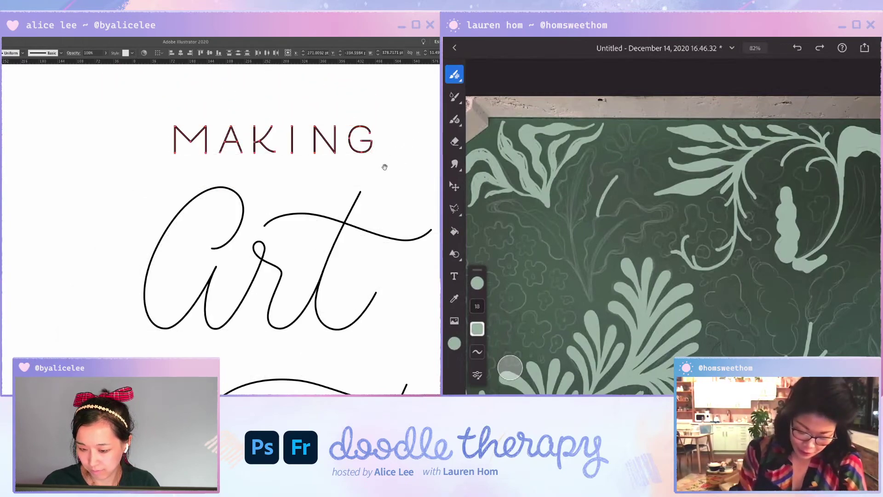
{"action": "left_click_drag", "start_coordinate": [389, 175], "coordinate": [352, 150]}
{"action": "left_click", "coordinate": [349, 156]}
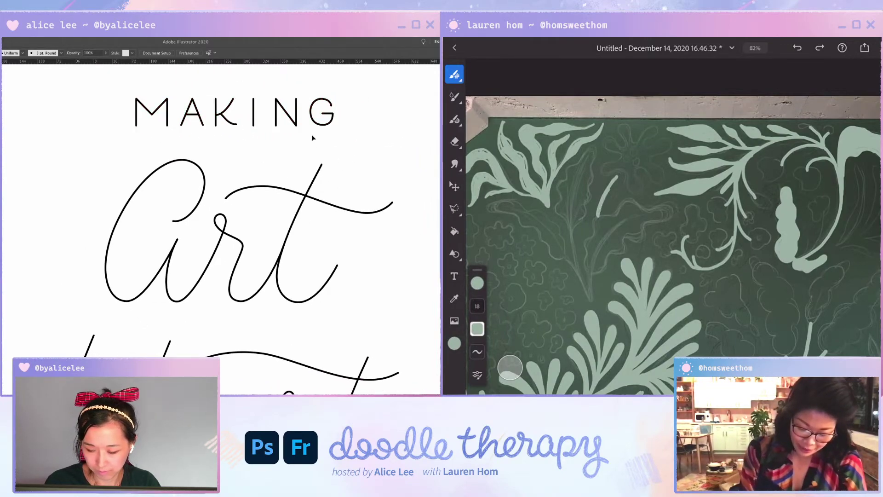
Step: Straighten the K's upper arm in MAKING and shift its curved leg slightly left to join the arm
{"action": "left_click_drag", "start_coordinate": [335, 243], "coordinate": [310, 176]}
{"action": "key", "text": "super+minus"}
{"action": "key", "text": "ctrl+minus"}
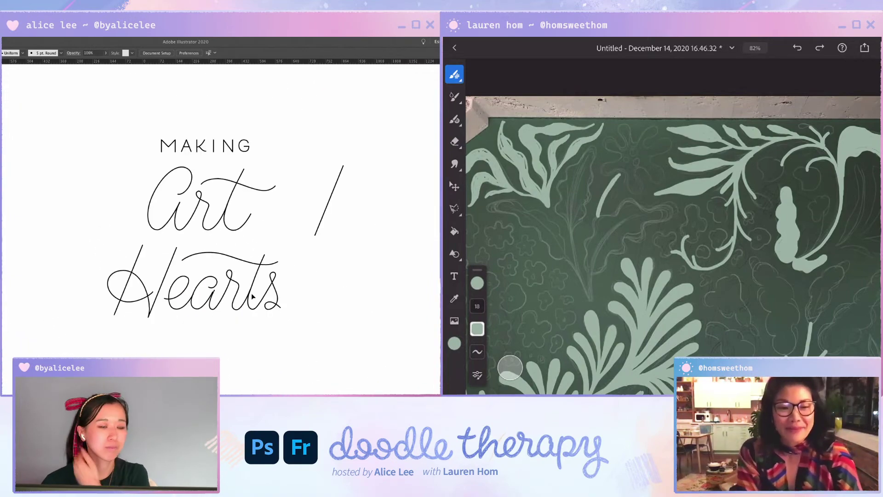
{"action": "key", "text": "super+plus"}
{"action": "key", "text": "super+plus"}
{"action": "left_click_drag", "start_coordinate": [289, 230], "coordinate": [298, 339]}
{"action": "key", "text": "ctrl+plus"}
{"action": "scroll", "coordinate": [221, 221], "scroll_direction": "up", "scroll_amount": 2}
{"action": "left_click", "coordinate": [207, 176]}
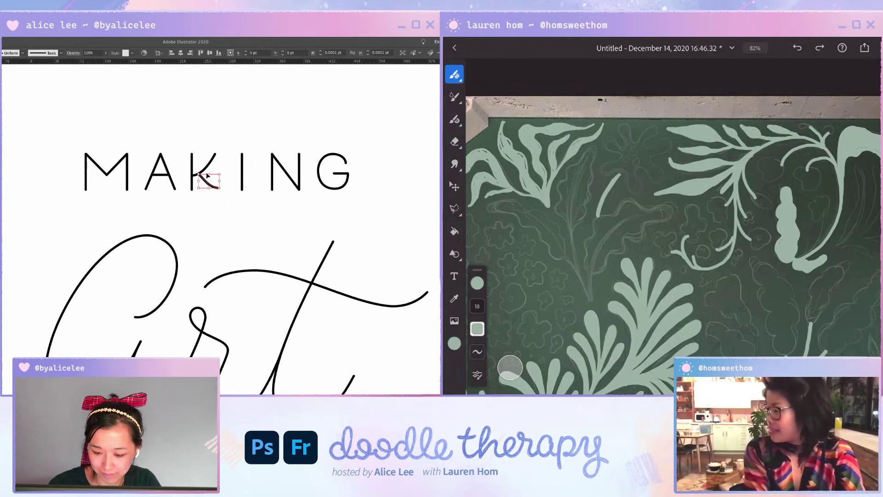
{"action": "key", "text": "a"}
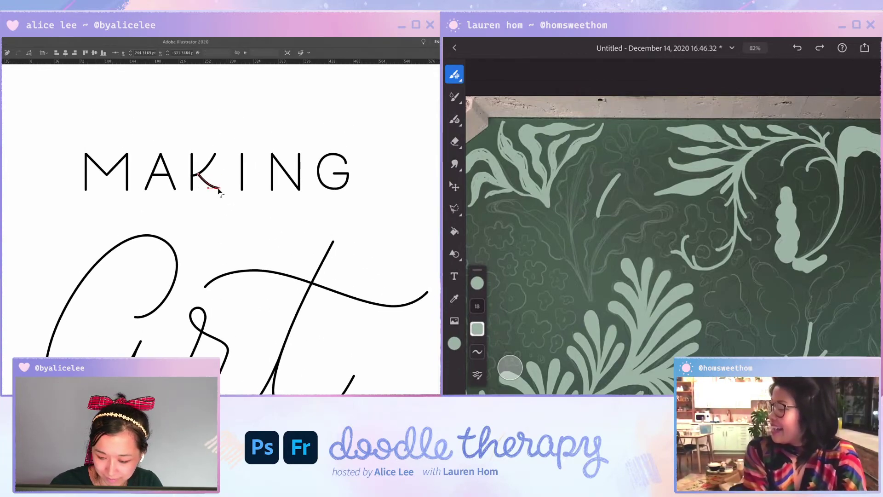
{"action": "left_click", "coordinate": [199, 177]}
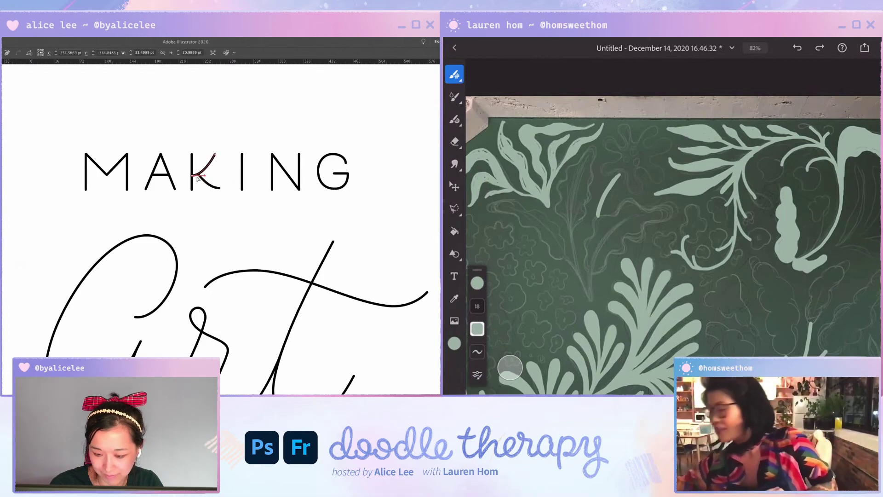
{"action": "key", "text": "a"}
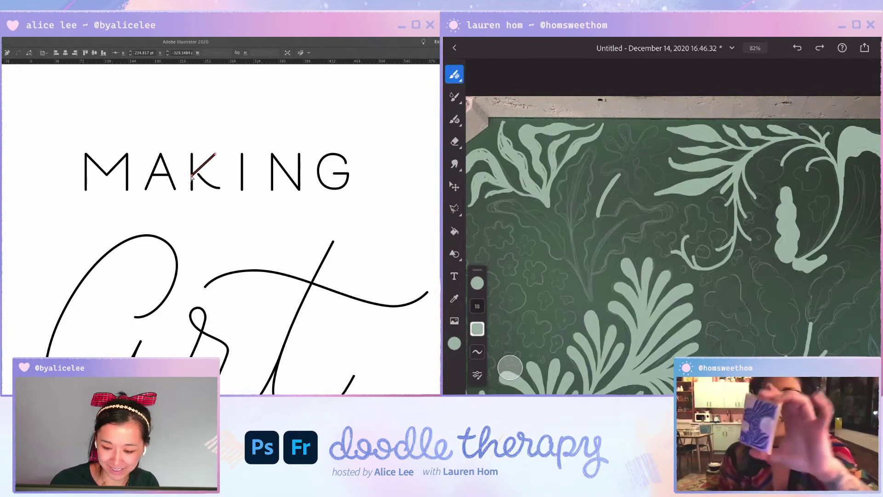
{"action": "left_click_drag", "start_coordinate": [192, 180], "coordinate": [192, 177]}
{"action": "left_click", "coordinate": [218, 170]}
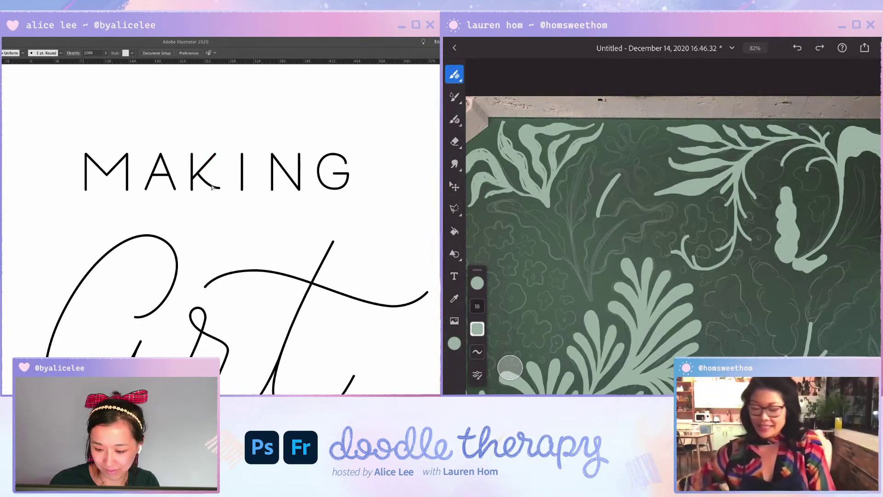
{"action": "left_click", "coordinate": [215, 189]}
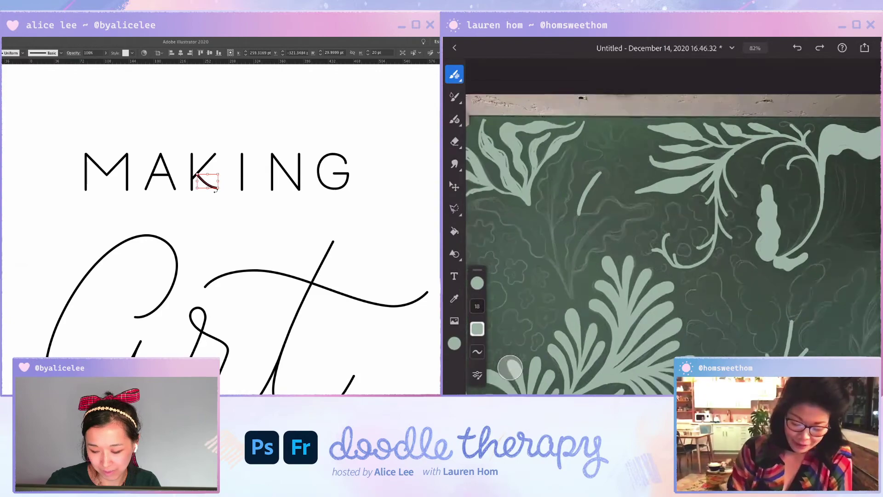
{"action": "left_click", "coordinate": [199, 239]}
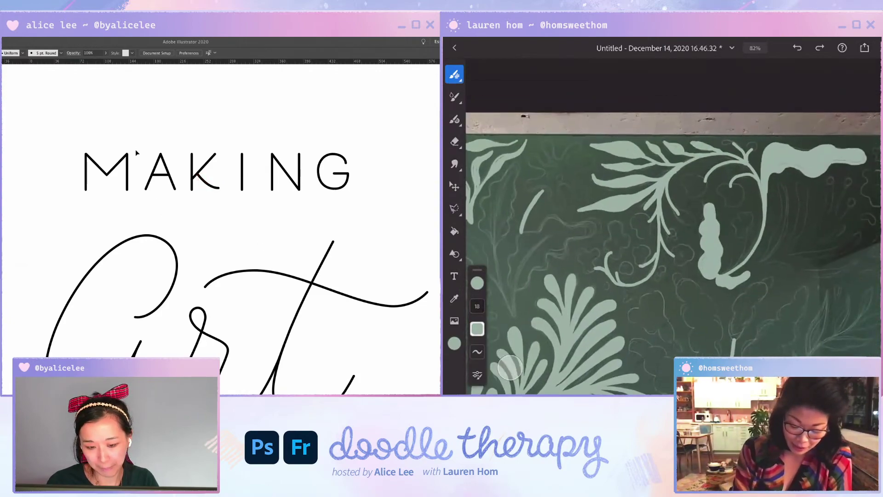
Step: Move the M of MAKING right, closer to the A
{"action": "left_click", "coordinate": [122, 171]}
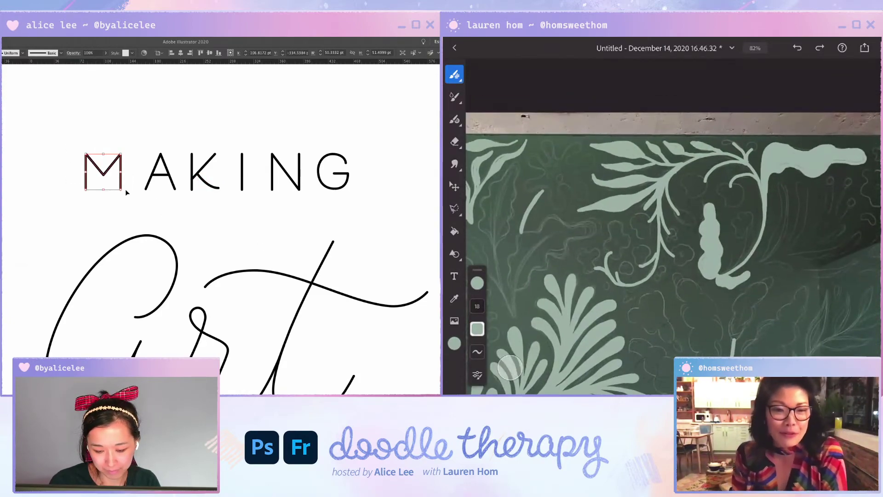
{"action": "key", "text": "shift+Right"}
{"action": "key", "text": "shift+Right"}
{"action": "key", "text": "shift+Left"}
{"action": "left_click", "coordinate": [222, 239]}
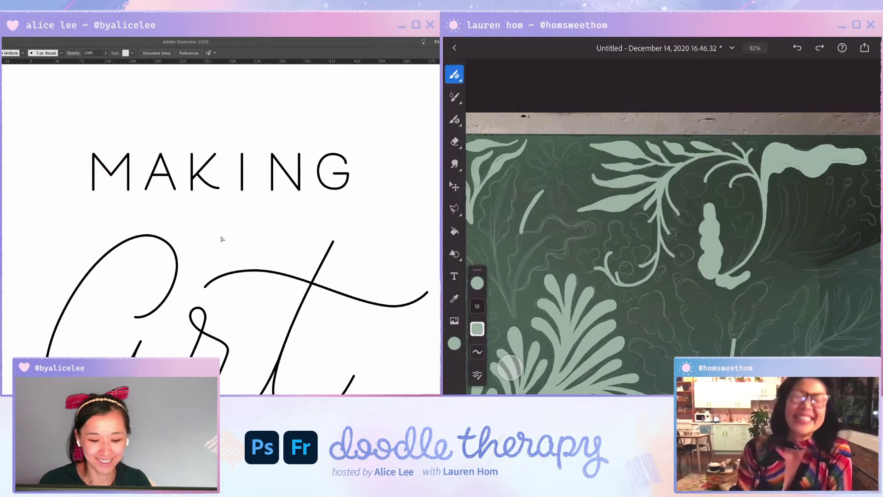
Step: Raise the middle vertex of the M in small increments
{"action": "left_click", "coordinate": [113, 174]}
{"action": "key", "text": "Up"}
{"action": "key", "text": "Up"}
{"action": "key", "text": "Up"}
{"action": "key", "text": "Up"}
{"action": "key", "text": "Up"}
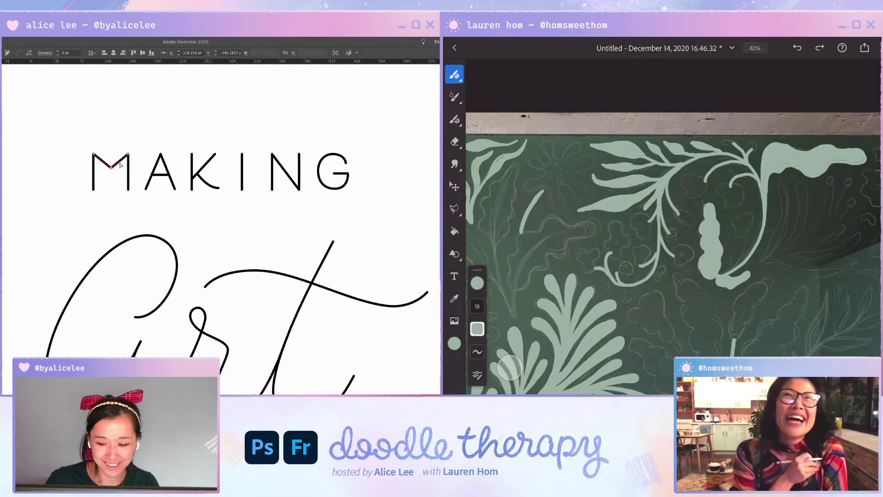
{"action": "left_click", "coordinate": [296, 221]}
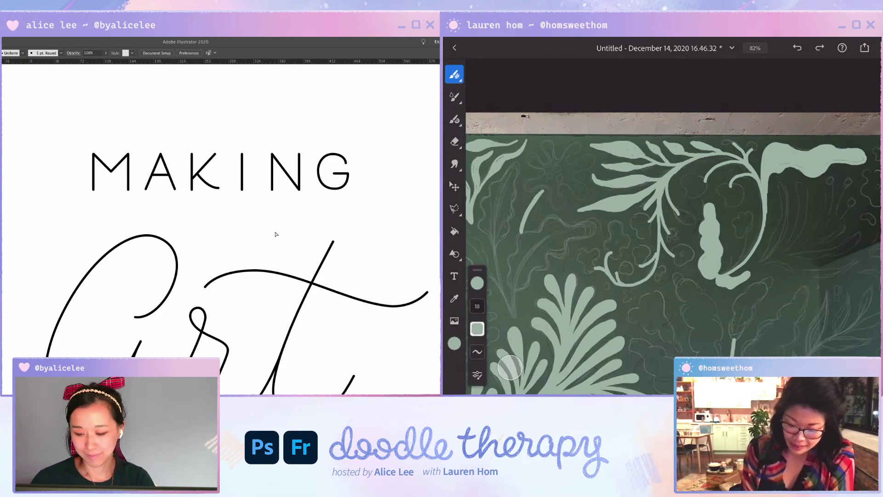
Step: Move the I closer to the K and the N closer to the I to tighten MAKING's letter spacing
{"action": "left_click", "coordinate": [239, 188]}
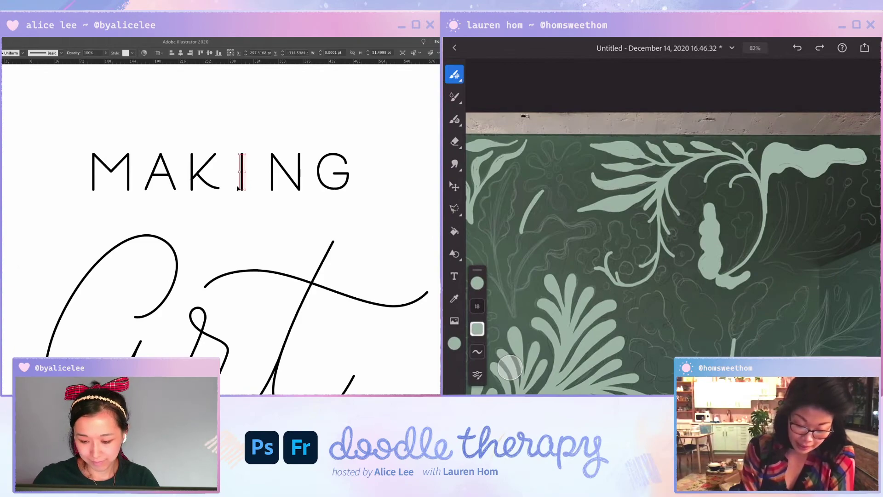
{"action": "left_click_drag", "start_coordinate": [237, 186], "coordinate": [237, 188]}
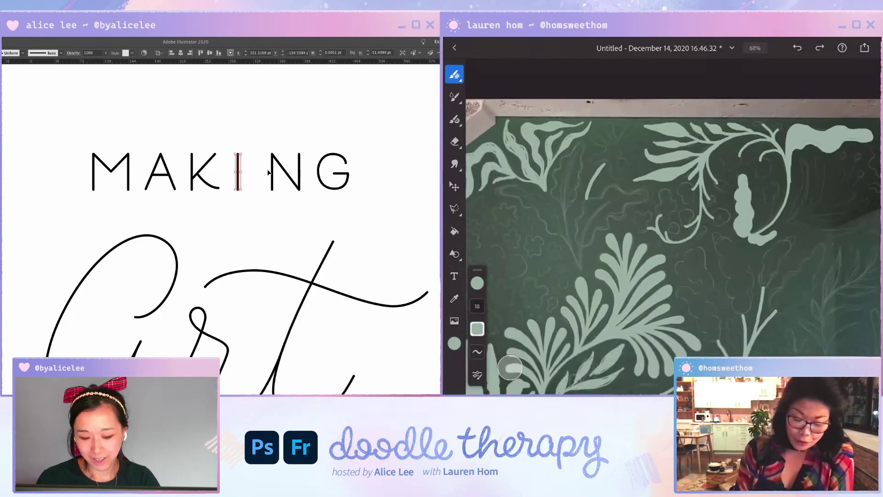
{"action": "left_click", "coordinate": [255, 166]}
{"action": "left_click", "coordinate": [299, 185]}
{"action": "key", "text": "Left"}
{"action": "key", "text": "Left"}
{"action": "key", "text": "Left"}
{"action": "key", "text": "Left"}
{"action": "key", "text": "Left"}
{"action": "key", "text": "Left"}
{"action": "key", "text": "Left"}
{"action": "key", "text": "Left"}
{"action": "key", "text": "Left"}
{"action": "key", "text": "Left"}
{"action": "key", "text": "Left"}
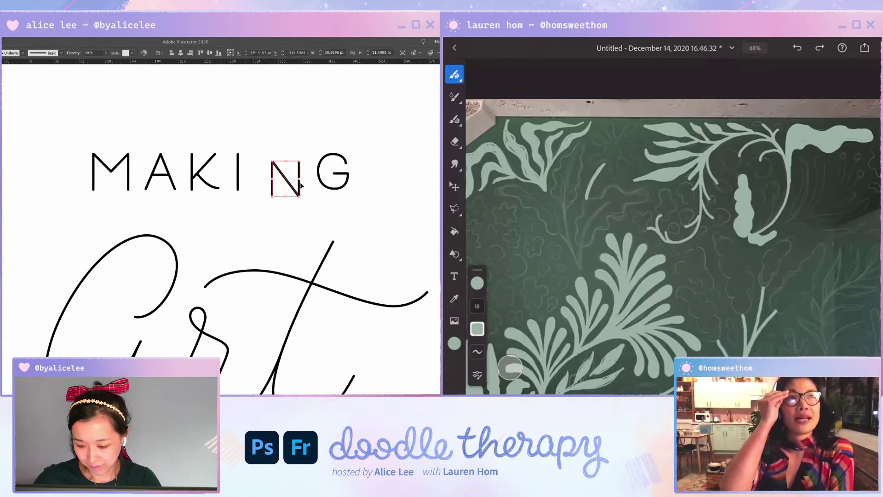
{"action": "key", "text": "Left"}
{"action": "key", "text": "Left"}
{"action": "key", "text": "Left"}
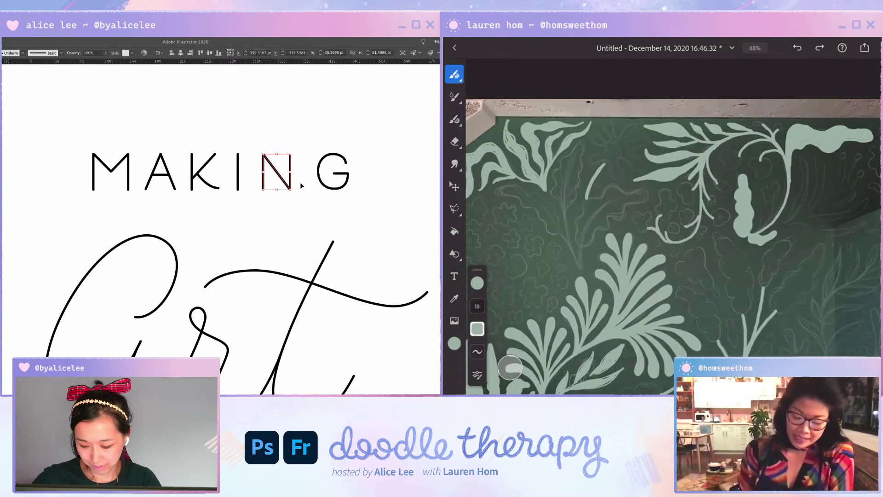
Step: Move the G left, closer to the N, to match the spacing of the other letters
{"action": "key", "text": "super+minus"}
{"action": "key", "text": "super+minus"}
{"action": "left_click_drag", "start_coordinate": [258, 265], "coordinate": [286, 201]}
{"action": "left_click", "coordinate": [286, 198]}
{"action": "left_click_drag", "start_coordinate": [270, 159], "coordinate": [260, 199]}
{"action": "key", "text": "shift+Left"}
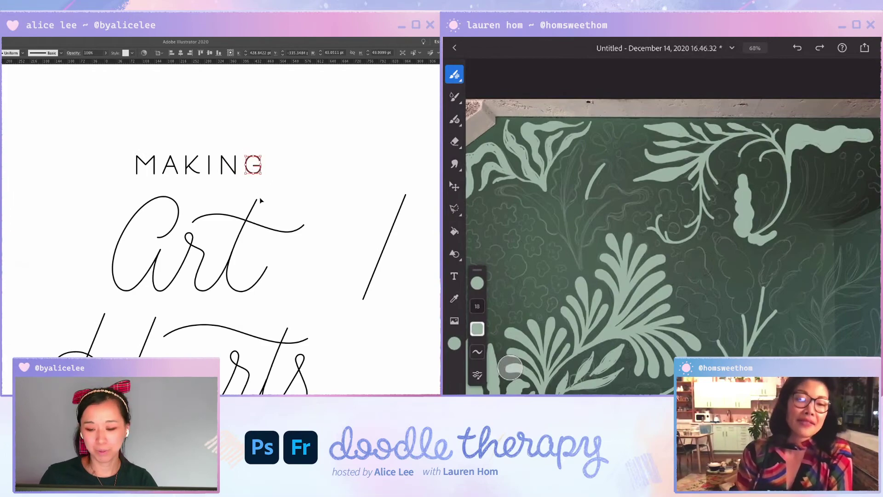
{"action": "left_click", "coordinate": [283, 177]}
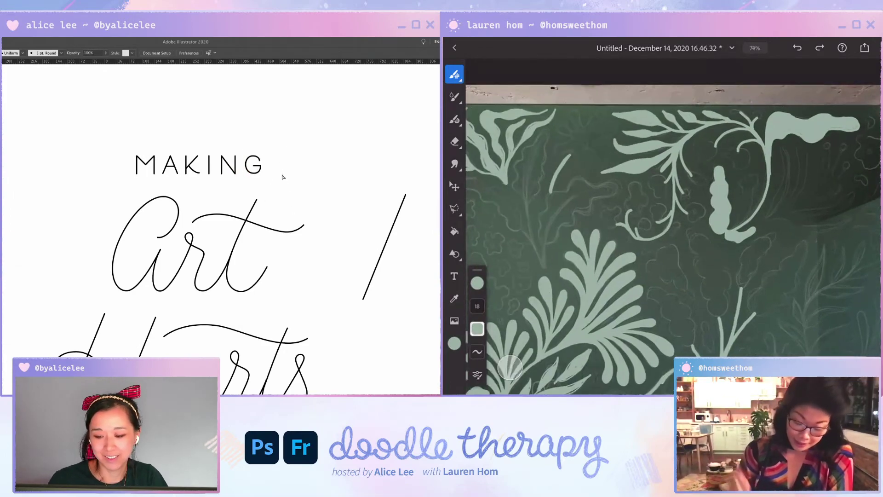
Step: Nudge both parts of the K slightly right to balance its spacing between the A and the I
{"action": "left_click_drag", "start_coordinate": [274, 152], "coordinate": [254, 176]}
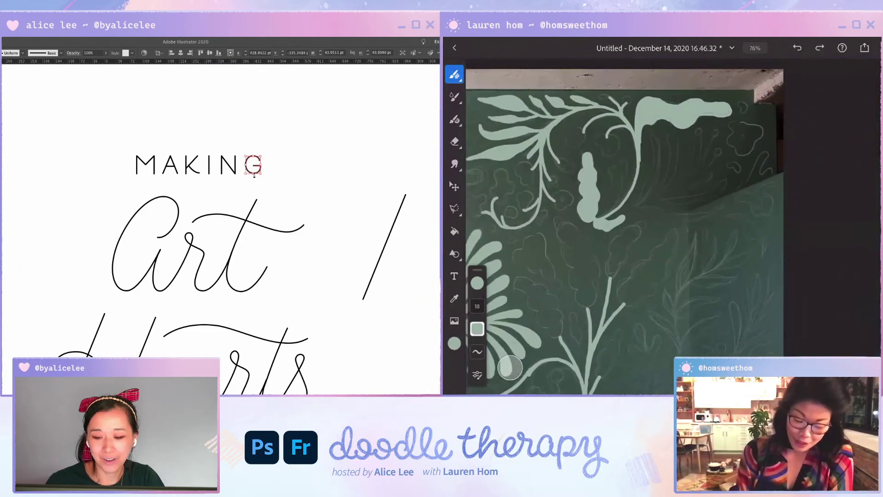
{"action": "left_click_drag", "start_coordinate": [304, 246], "coordinate": [318, 227]}
{"action": "left_click", "coordinate": [318, 226]}
{"action": "left_click_drag", "start_coordinate": [216, 133], "coordinate": [198, 183]}
{"action": "key", "text": "Right"}
{"action": "key", "text": "Right"}
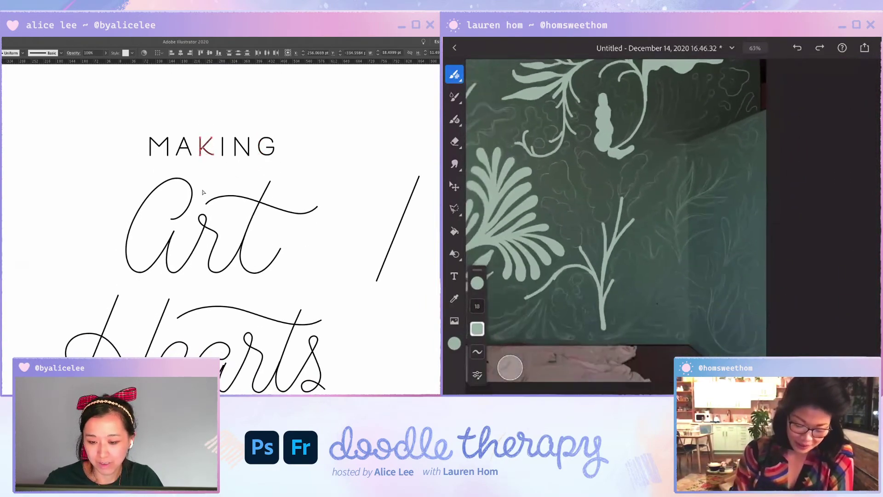
{"action": "left_click", "coordinate": [203, 192]}
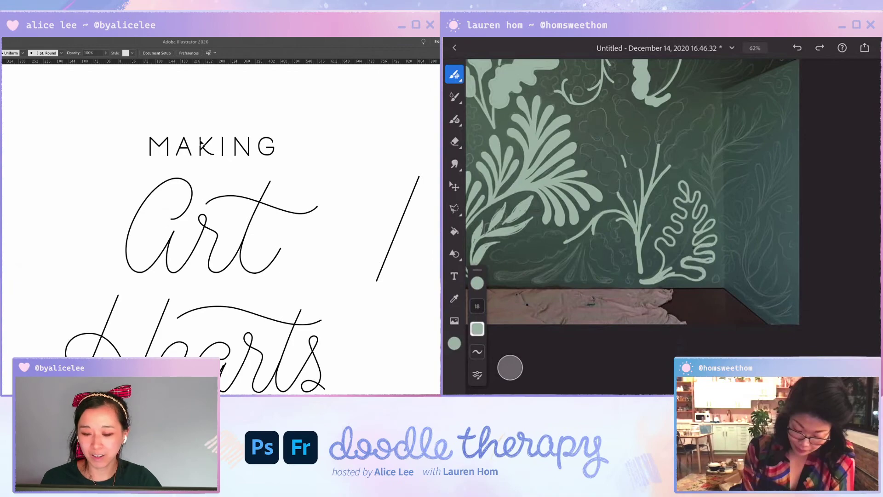
Step: Fine-tune the spacing around the K and I, and shift the whole word MAKING slightly left above Art
{"action": "left_click", "coordinate": [223, 140]}
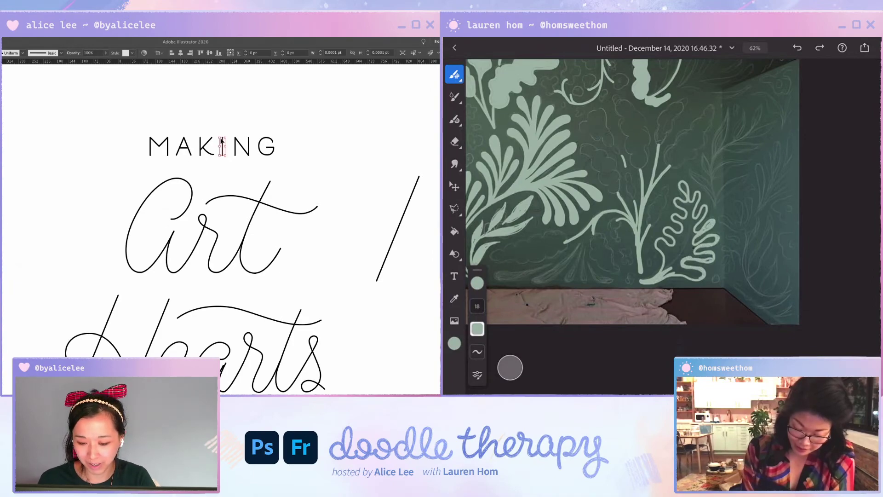
{"action": "left_click", "coordinate": [230, 126]}
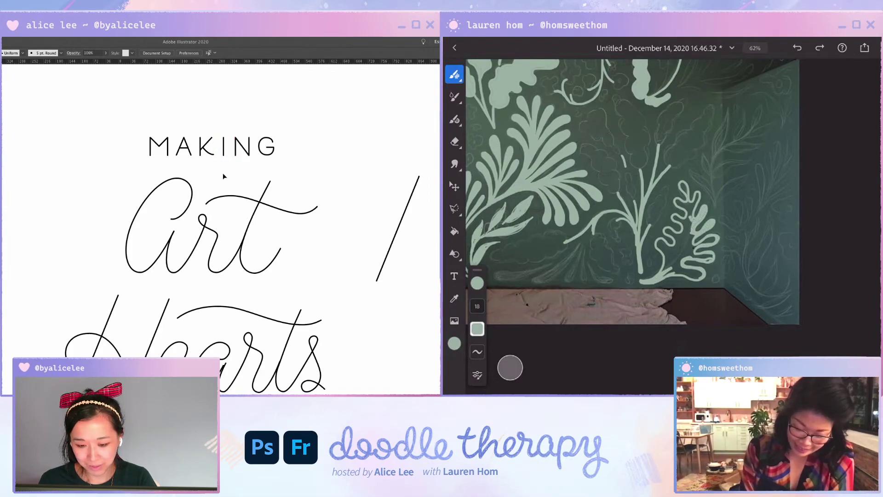
{"action": "left_click", "coordinate": [190, 158]}
{"action": "left_click_drag", "start_coordinate": [91, 132], "coordinate": [222, 157]}
{"action": "left_click", "coordinate": [287, 136]}
{"action": "left_click_drag", "start_coordinate": [311, 136], "coordinate": [131, 166]}
{"action": "left_click", "coordinate": [293, 152]}
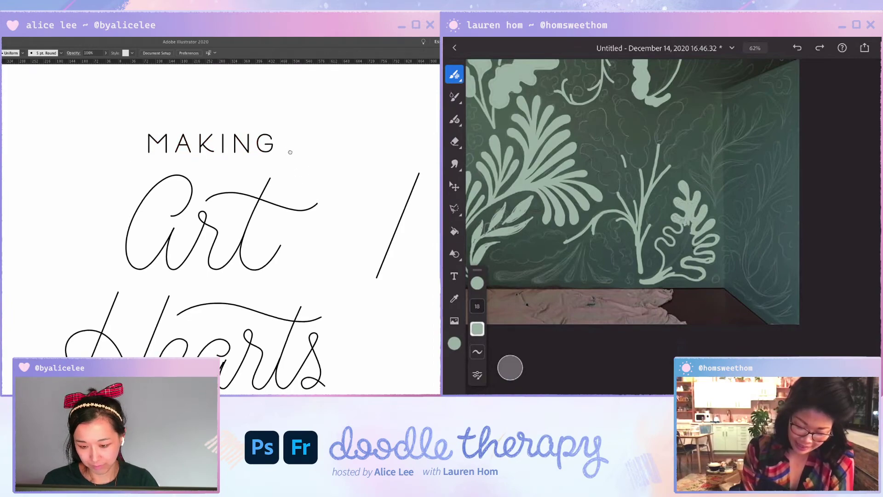
Step: Scale the Art Hearts lettering down proportionally about its centre line to about 577 pt wide, keeping its top in place
{"action": "scroll", "coordinate": [292, 156], "scroll_direction": "down", "scroll_amount": 2}
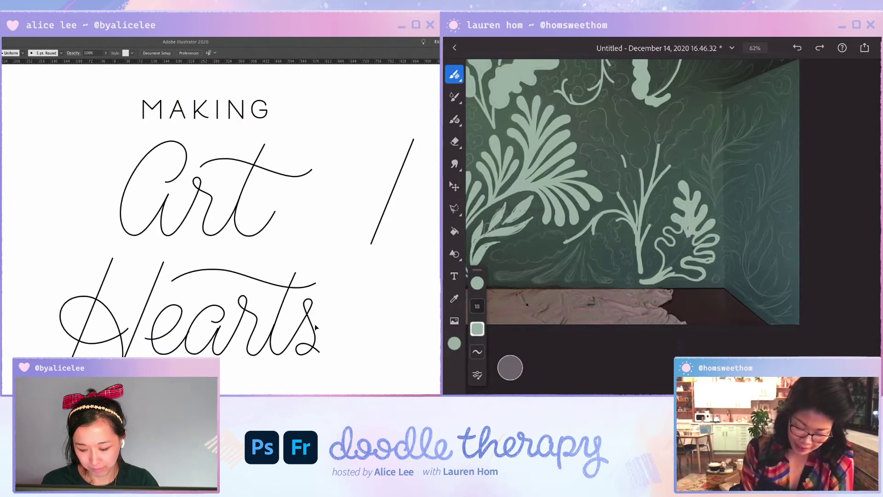
{"action": "left_click_drag", "start_coordinate": [288, 355], "coordinate": [57, 151]}
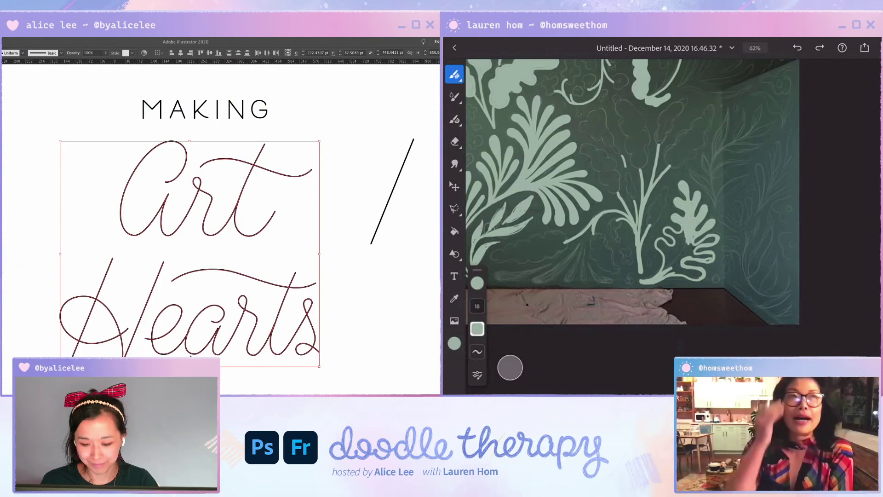
{"action": "left_click_drag", "start_coordinate": [190, 367], "coordinate": [190, 316]}
{"action": "left_click", "coordinate": [267, 328]}
{"action": "left_click_drag", "start_coordinate": [330, 336], "coordinate": [100, 147]}
{"action": "key", "text": "i"}
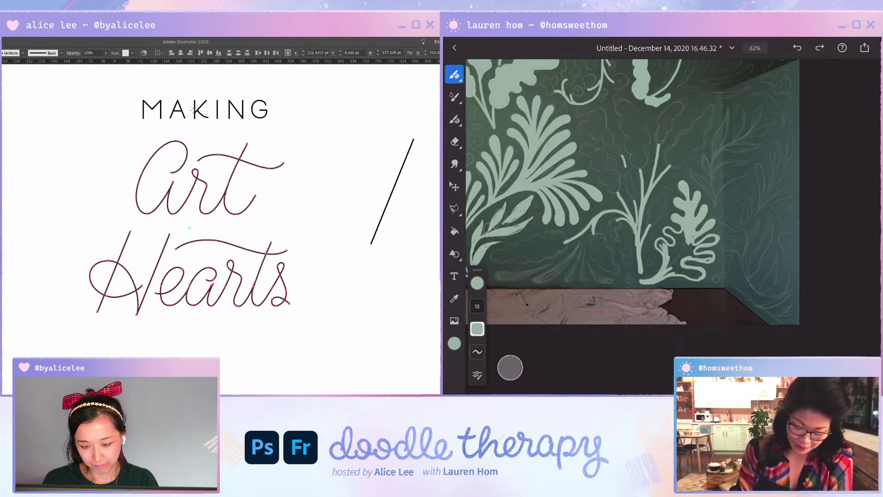
{"action": "left_click", "coordinate": [316, 190]}
{"action": "mouse_move", "coordinate": [301, 313]}
{"action": "left_mouse_down"}
{"action": "mouse_move", "coordinate": [217, 261]}
{"action": "mouse_move", "coordinate": [106, 158]}
{"action": "left_mouse_up"}
{"action": "key", "text": "ctrl+z"}
Step: Scale the Art Hearts lettering down further to about 477 pt wide, keeping it centred below MAKING
{"action": "left_click_drag", "start_coordinate": [307, 300], "coordinate": [81, 142]}
{"action": "key", "text": "Delete"}
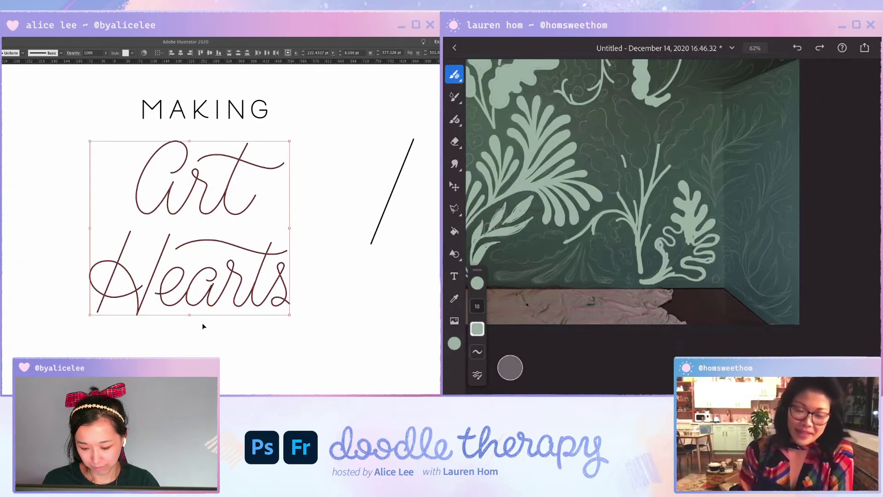
{"action": "left_click_drag", "start_coordinate": [191, 317], "coordinate": [190, 286]}
{"action": "left_click", "coordinate": [198, 319]}
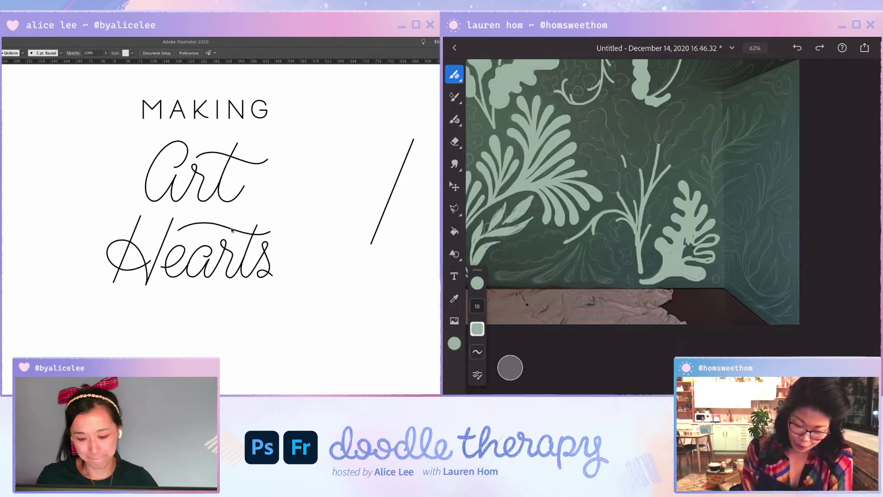
Step: Move Hearts down and slightly right to widen the gap below Art, and show the guide lines
{"action": "left_click", "coordinate": [267, 265]}
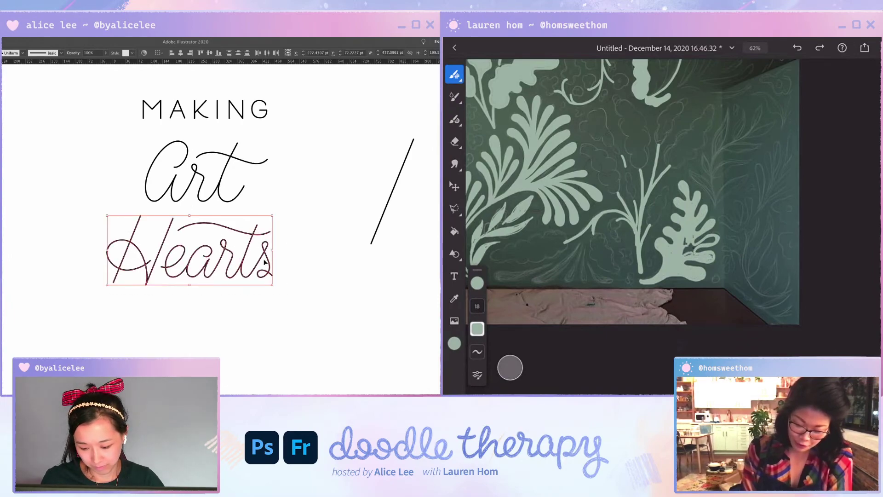
{"action": "left_click_drag", "start_coordinate": [268, 259], "coordinate": [281, 289]}
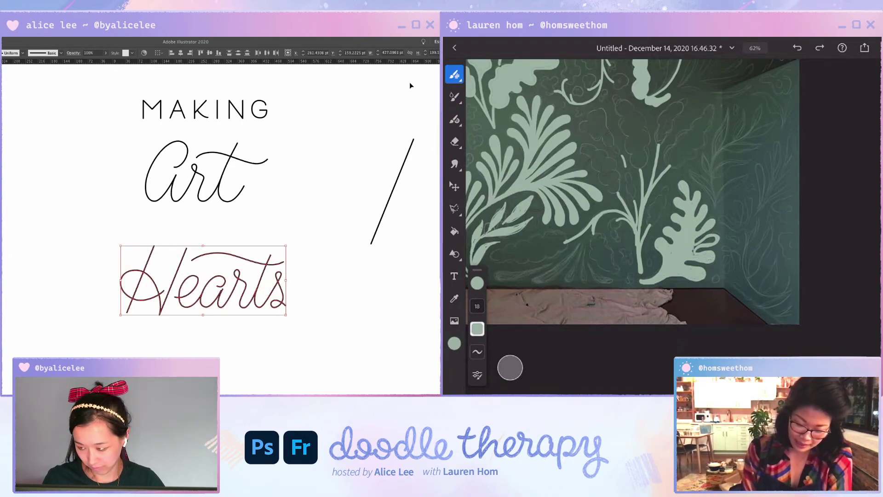
{"action": "left_click", "coordinate": [296, 150]}
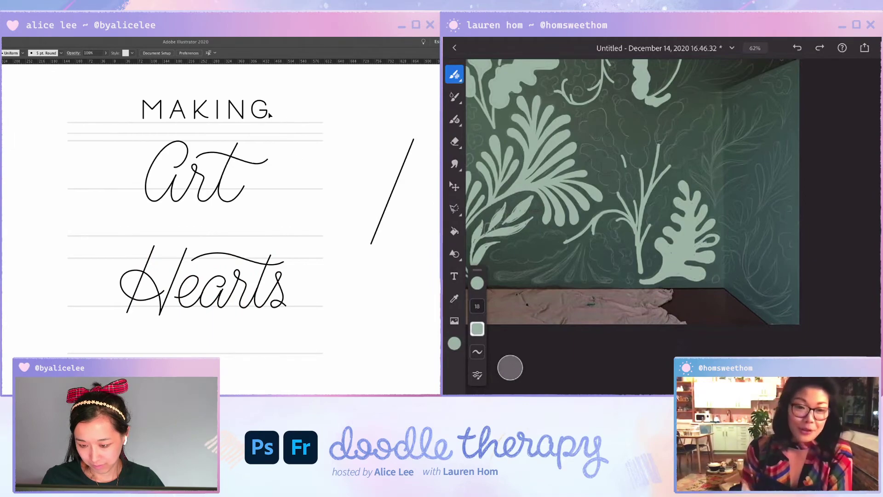
Step: Copy the three guide lines between MAKING and Art into the gap between Art and Hearts
{"action": "left_click", "coordinate": [132, 119]}
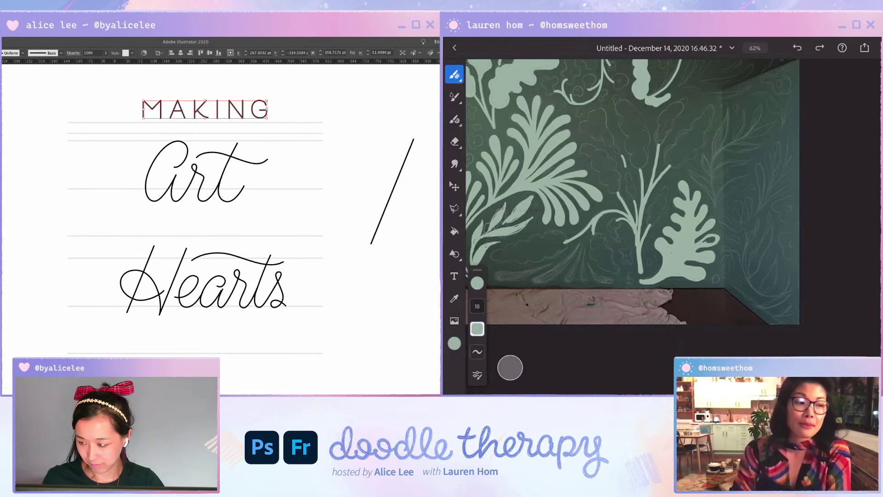
{"action": "left_click", "coordinate": [316, 131]}
{"action": "left_click", "coordinate": [315, 134]}
{"action": "key", "text": "super+2"}
{"action": "key", "text": "super+z"}
{"action": "double_click", "coordinate": [316, 140]}
{"action": "left_click_drag", "start_coordinate": [319, 150], "coordinate": [304, 109]}
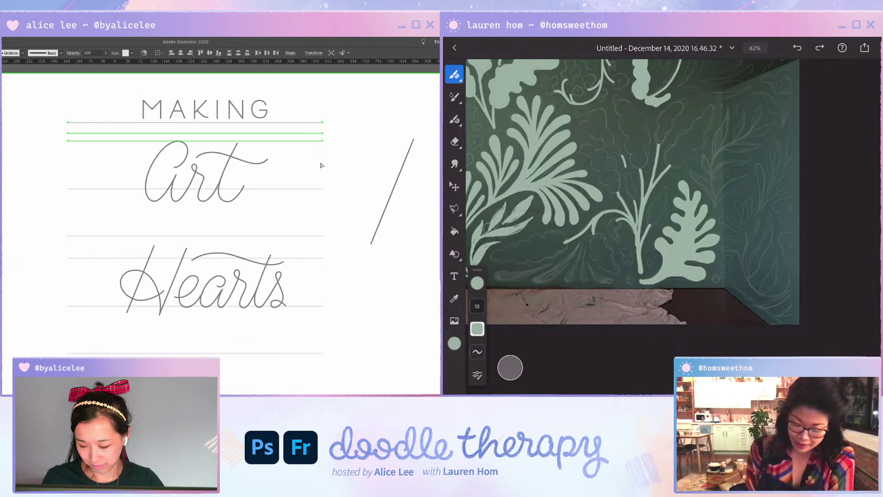
{"action": "key", "text": "super+x"}
{"action": "key", "text": "super+f"}
{"action": "left_click_drag", "start_coordinate": [306, 203], "coordinate": [301, 160]}
{"action": "left_click_drag", "start_coordinate": [308, 95], "coordinate": [310, 184]}
{"action": "left_click", "coordinate": [321, 115]}
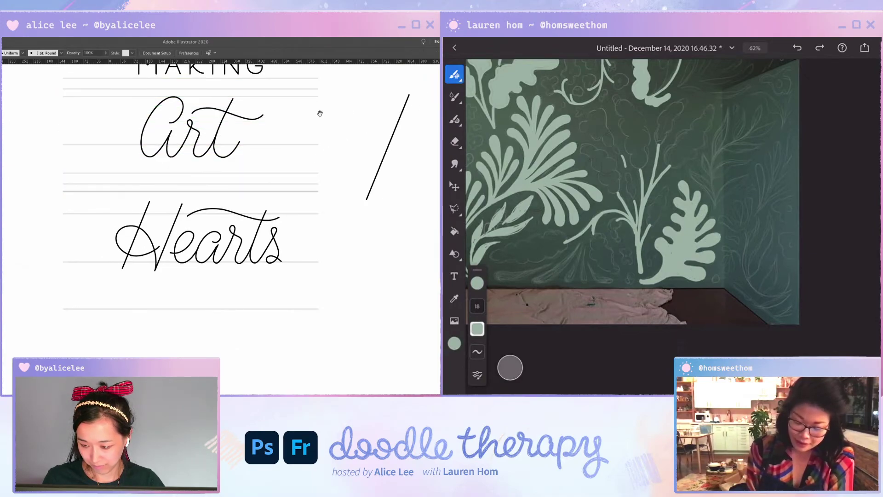
Step: Place a copy of the letters KING from MAKING on the guide lines between Art and Hearts, shifted right
{"action": "left_click_drag", "start_coordinate": [179, 88], "coordinate": [195, 138]}
{"action": "left_click", "coordinate": [195, 118]}
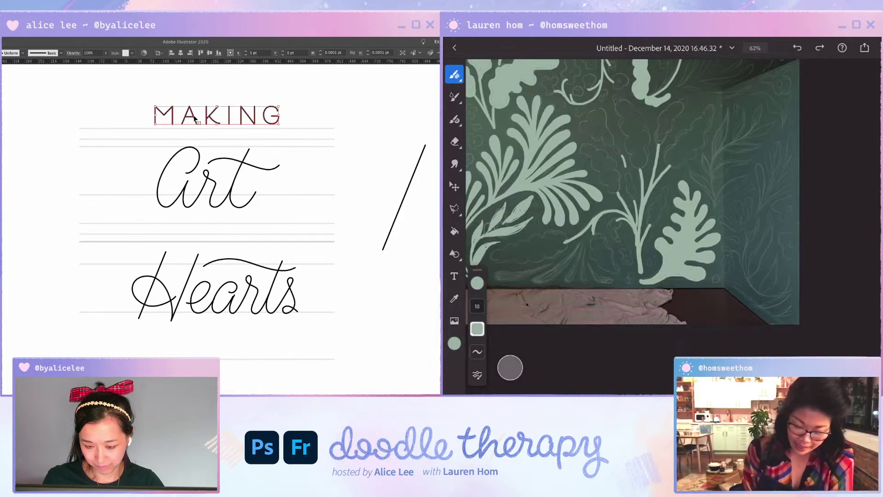
{"action": "double_click", "coordinate": [195, 119]}
{"action": "left_click", "coordinate": [184, 125]}
{"action": "left_click_drag", "start_coordinate": [289, 97], "coordinate": [201, 122]}
{"action": "key", "text": "ctrl+c"}
{"action": "key", "text": "Escape"}
{"action": "key", "text": "ctrl+v"}
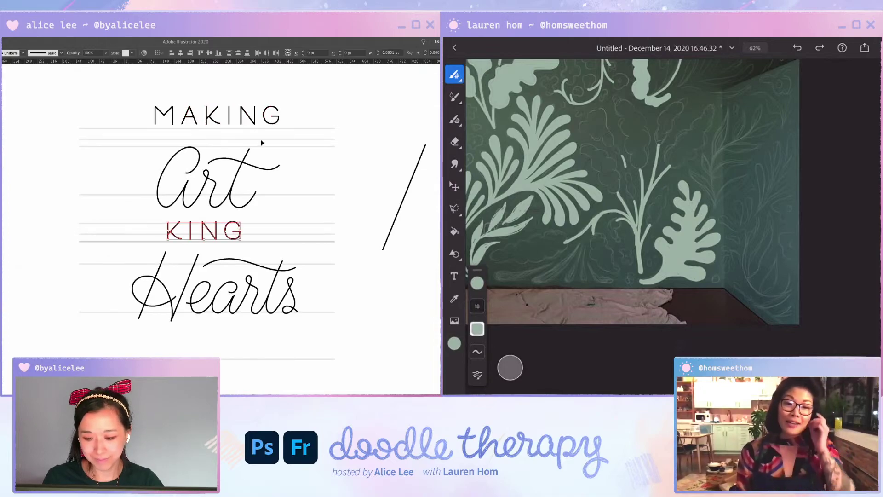
{"action": "left_click_drag", "start_coordinate": [236, 233], "coordinate": [293, 235]}
{"action": "left_click_drag", "start_coordinate": [292, 235], "coordinate": [291, 234]}
Step: Place a copy of the I to the left of KING as a B's stem and draw its curved upper bowl
{"action": "left_click", "coordinate": [312, 208]}
{"action": "key", "text": "ctrl+plus"}
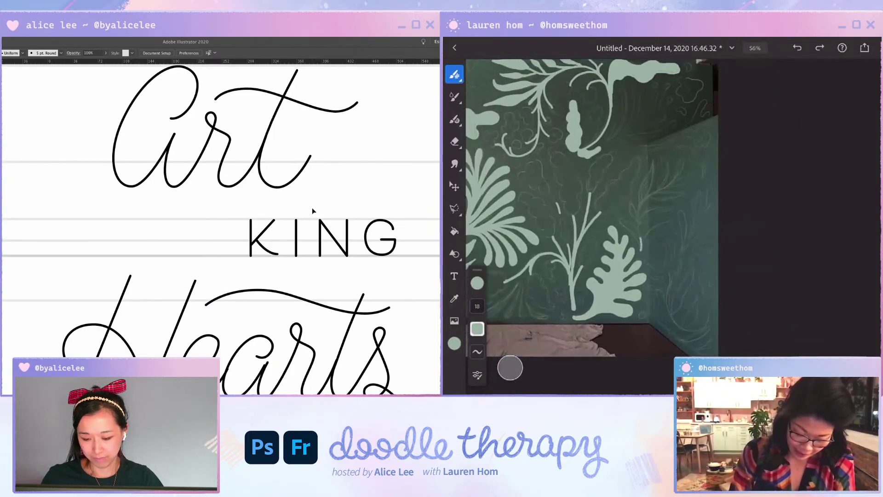
{"action": "left_click_drag", "start_coordinate": [211, 270], "coordinate": [266, 278]}
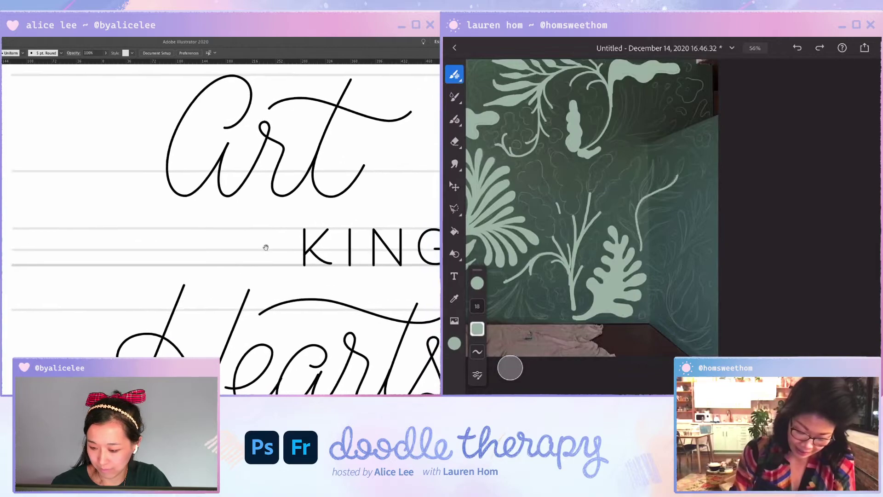
{"action": "left_click", "coordinate": [350, 247]}
{"action": "left_click_drag", "start_coordinate": [351, 248], "coordinate": [241, 239]}
{"action": "left_click", "coordinate": [269, 273]}
{"action": "key", "text": "backslash"}
{"action": "key", "text": "a"}
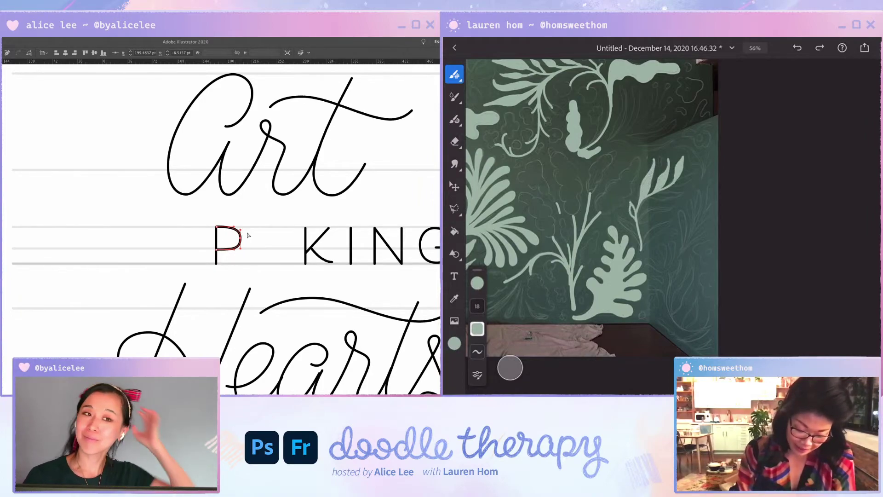
{"action": "left_click", "coordinate": [261, 236]}
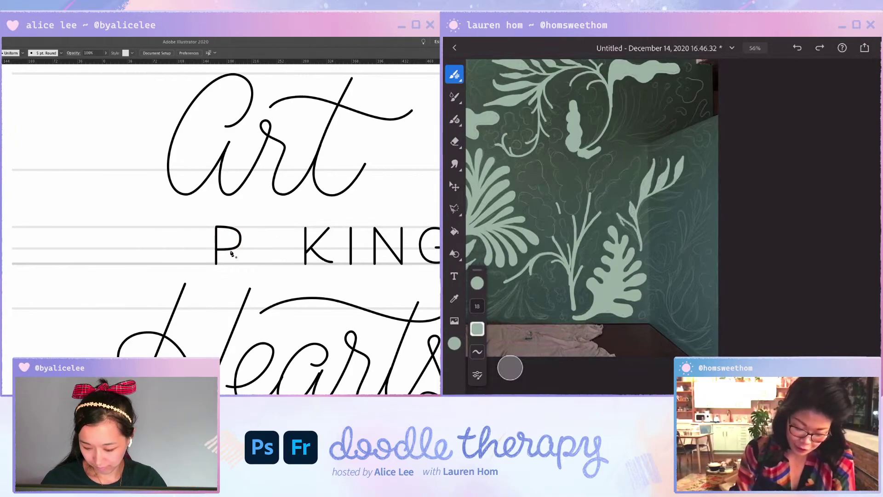
Step: Draw the B's curved lower bowl from the middle guide line to the foot of the stem
{"action": "key", "text": "p"}
{"action": "left_click_drag", "start_coordinate": [233, 249], "coordinate": [187, 264]}
{"action": "key", "text": "a"}
{"action": "left_click", "coordinate": [252, 228]}
Step: Reshape the B's upper bowl by adjusting its anchor points along the outer curve
{"action": "scroll", "coordinate": [289, 265], "scroll_direction": "up", "scroll_amount": 6}
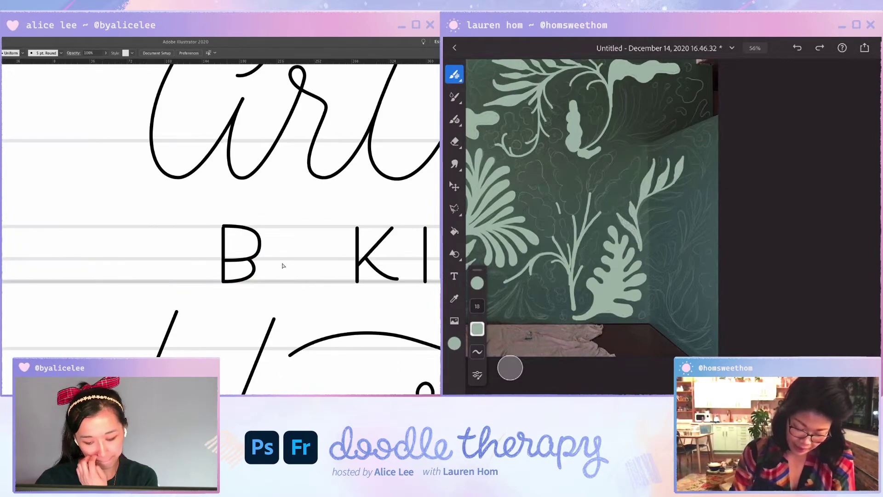
{"action": "left_click", "coordinate": [298, 213]}
{"action": "left_click", "coordinate": [298, 220]}
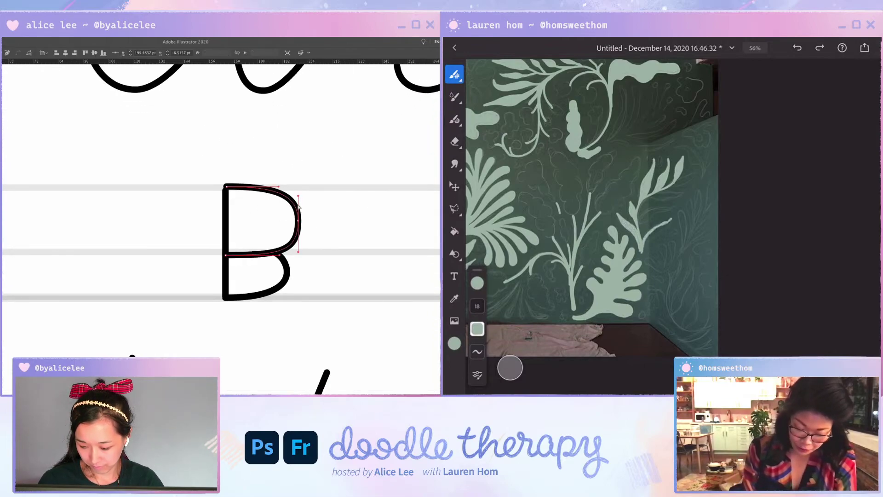
{"action": "left_click", "coordinate": [292, 202]}
{"action": "key", "text": "a"}
{"action": "mouse_move", "coordinate": [298, 221]}
{"action": "left_mouse_down"}
{"action": "mouse_move", "coordinate": [296, 233]}
{"action": "mouse_move", "coordinate": [303, 232]}
{"action": "left_mouse_up"}
{"action": "left_click_drag", "start_coordinate": [272, 259], "coordinate": [301, 232]}
{"action": "mouse_move", "coordinate": [292, 201]}
{"action": "left_mouse_down"}
{"action": "mouse_move", "coordinate": [297, 192]}
{"action": "mouse_move", "coordinate": [302, 203]}
{"action": "mouse_move", "coordinate": [291, 193]}
{"action": "left_mouse_up"}
{"action": "left_click", "coordinate": [301, 203]}
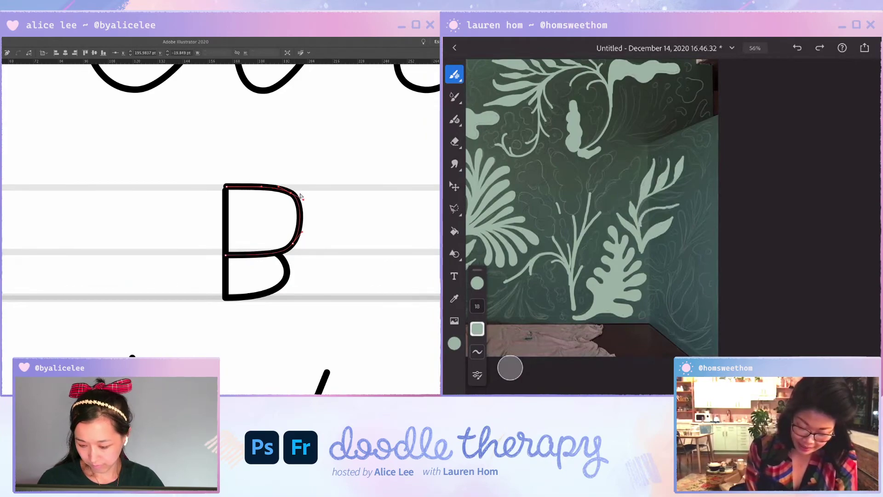
Step: Replace the B's upper bowl with a straight-sided path down to the middle guide line and round its two outer corners
{"action": "key", "text": "Delete"}
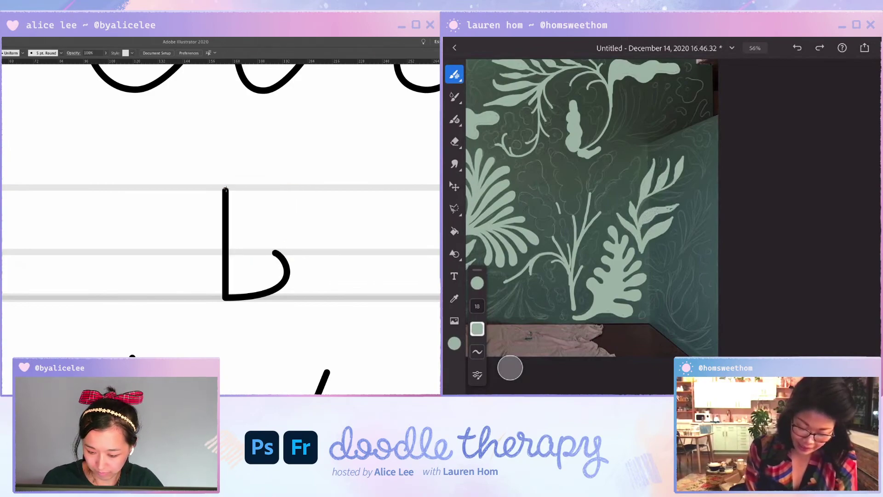
{"action": "left_click", "coordinate": [225, 189]}
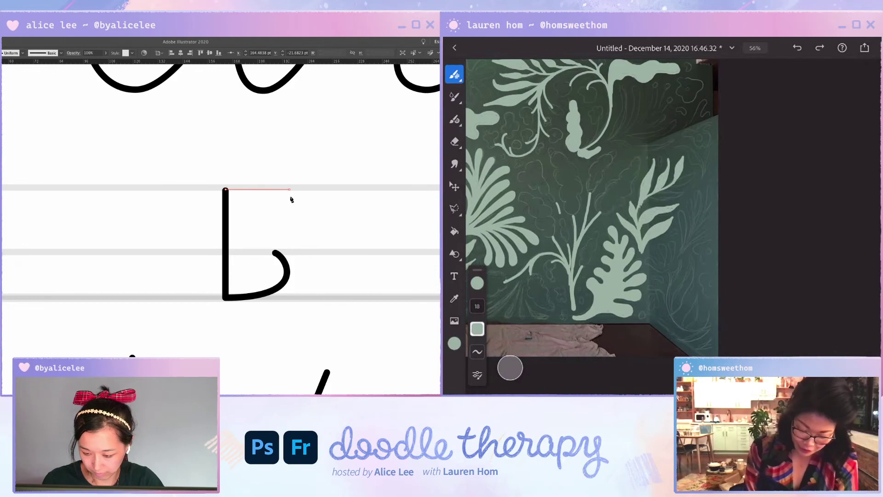
{"action": "left_click", "coordinate": [290, 188]}
{"action": "left_click", "coordinate": [289, 252]}
{"action": "left_click", "coordinate": [226, 252]}
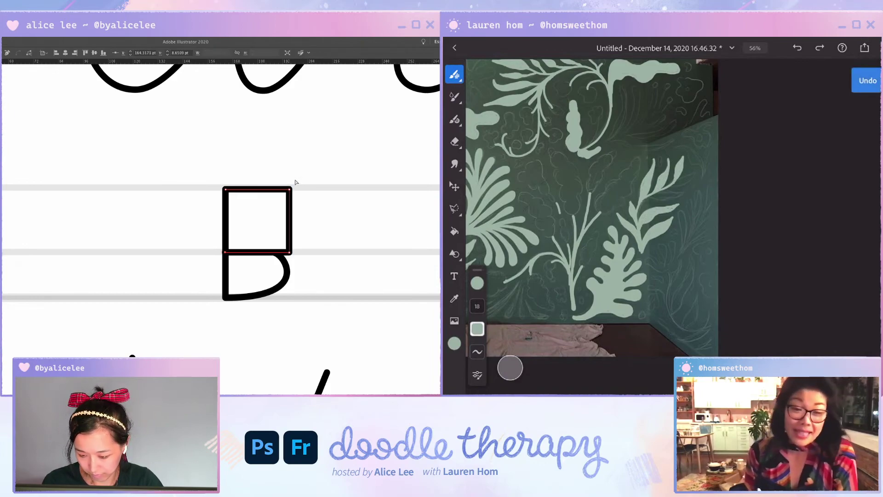
{"action": "left_click_drag", "start_coordinate": [284, 195], "coordinate": [256, 223]}
Step: Delete the B's old curved lower bowl, keeping the stem and the rounded upper bowl
{"action": "left_click_drag", "start_coordinate": [301, 262], "coordinate": [266, 287]}
{"action": "key", "text": "Delete"}
{"action": "key", "text": "Delete"}
{"action": "key", "text": "super+z"}
{"action": "key", "text": "super+z"}
{"action": "left_click", "coordinate": [295, 251]}
{"action": "left_click", "coordinate": [275, 254]}
{"action": "key", "text": "Delete"}
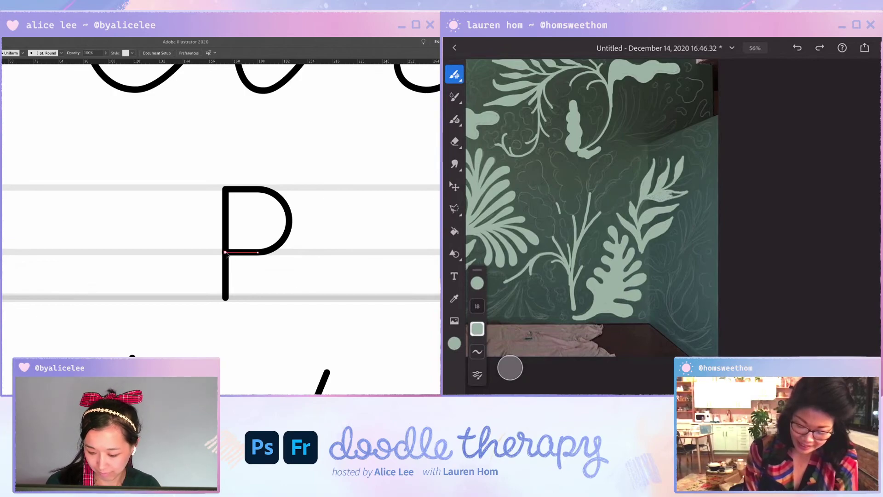
{"action": "left_click", "coordinate": [281, 255]}
{"action": "left_click", "coordinate": [285, 253]}
{"action": "key", "text": "ctrl+z"}
{"action": "key", "text": "v"}
{"action": "left_click", "coordinate": [249, 296]}
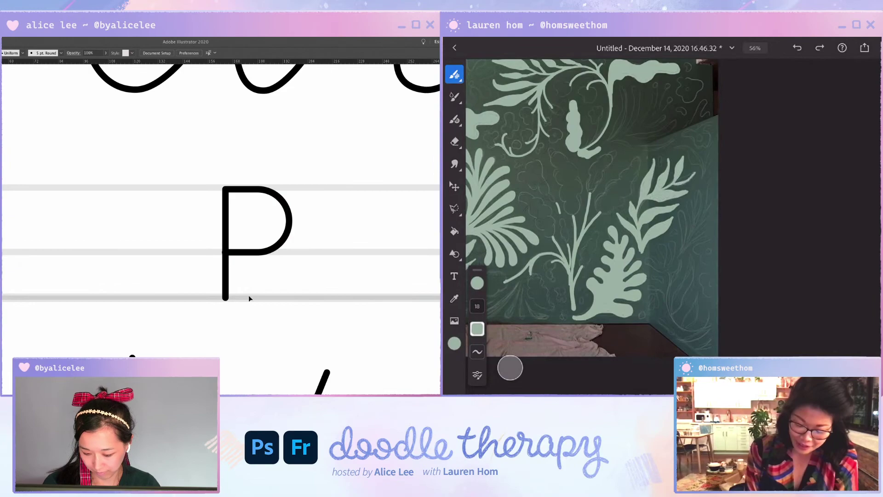
{"action": "left_click", "coordinate": [225, 298]}
{"action": "left_click", "coordinate": [284, 305], "text": "super"}
Step: Draw a straight-sided lower bowl for the B from the foot of the stem to the middle guide line
{"action": "key", "text": "p"}
{"action": "left_click", "coordinate": [226, 298]}
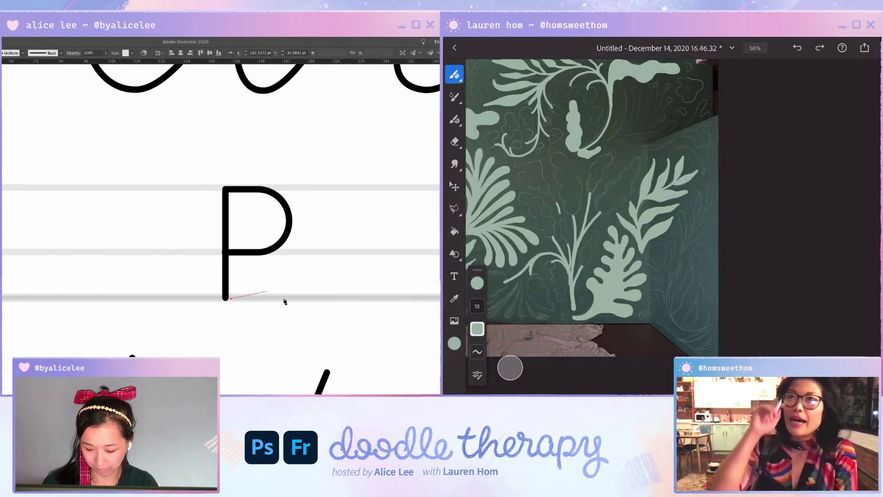
{"action": "left_click", "coordinate": [290, 299]}
{"action": "left_click", "coordinate": [290, 253]}
{"action": "left_click", "coordinate": [226, 252]}
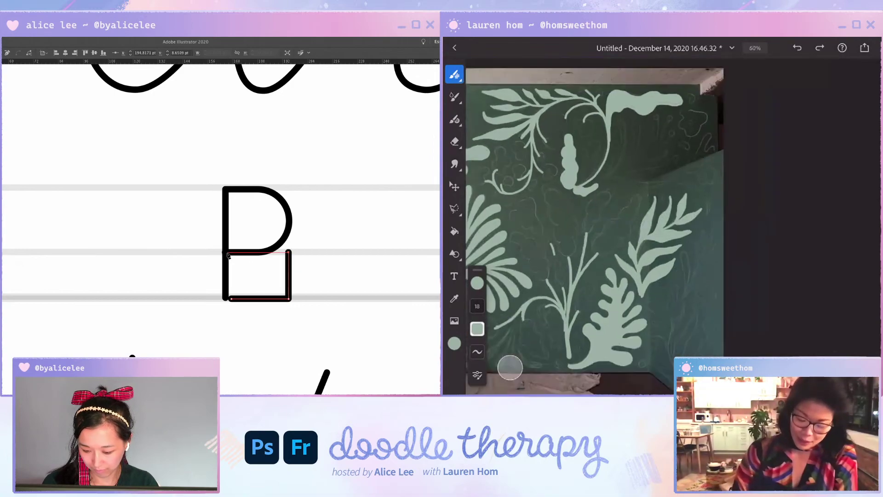
Step: Round the two outer corners of the B's lower bowl and shift the bowl slightly right
{"action": "key", "text": "a"}
{"action": "left_click", "coordinate": [288, 252]}
{"action": "left_click", "coordinate": [288, 299], "text": "shift"}
{"action": "left_click_drag", "start_coordinate": [282, 259], "coordinate": [261, 282]}
{"action": "key", "text": "v"}
{"action": "left_click", "coordinate": [299, 271]}
{"action": "left_click", "coordinate": [290, 278]}
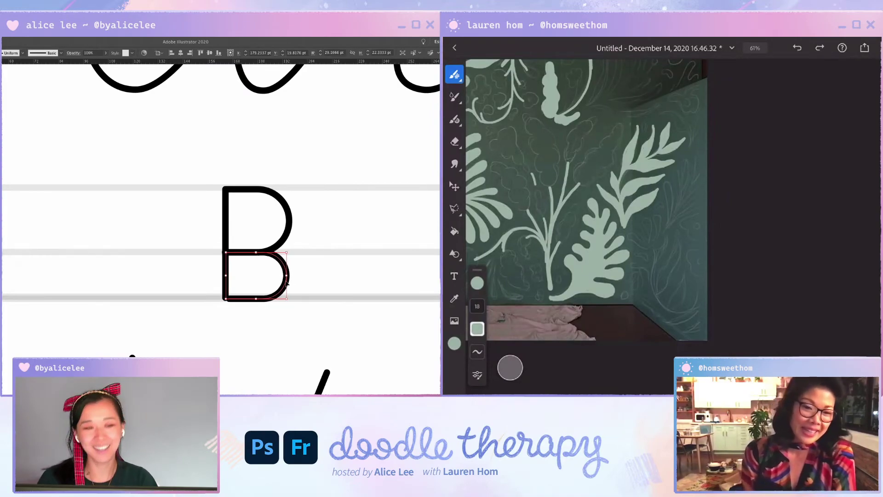
{"action": "left_click_drag", "start_coordinate": [286, 282], "coordinate": [289, 286]}
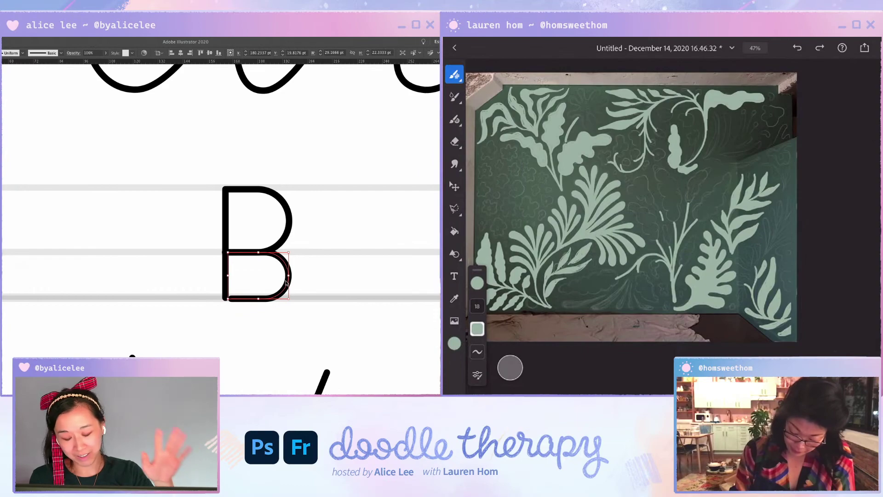
Step: In Fresco, paint a fan of slender pale green leaves at the mural's right edge, beside the leafy branch
{"action": "left_click_drag", "start_coordinate": [767, 219], "coordinate": [765, 254]}
{"action": "mouse_move", "coordinate": [776, 210]}
{"action": "left_mouse_down"}
{"action": "mouse_move", "coordinate": [775, 227]}
{"action": "mouse_move", "coordinate": [780, 201]}
{"action": "left_mouse_up"}
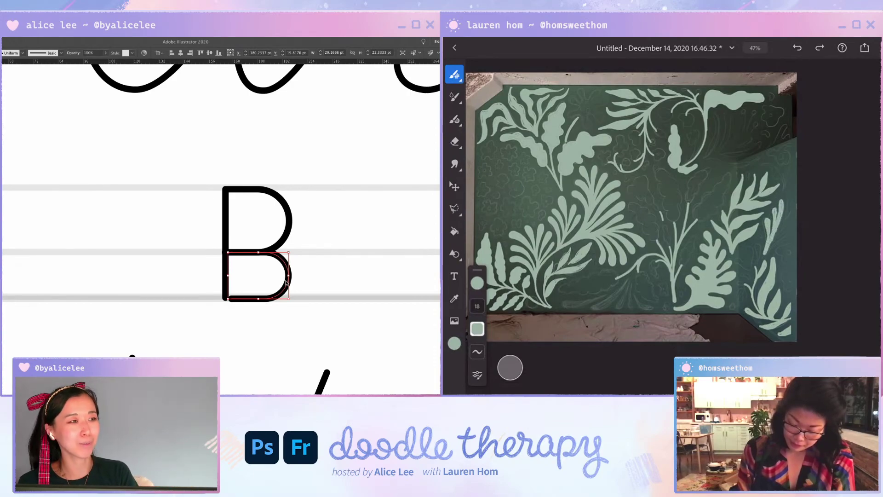
{"action": "left_click_drag", "start_coordinate": [780, 225], "coordinate": [791, 199]}
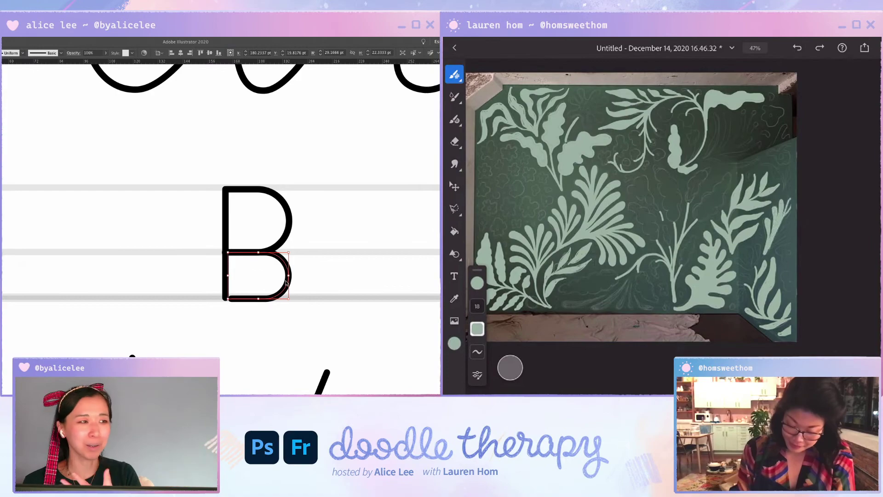
{"action": "left_click_drag", "start_coordinate": [772, 248], "coordinate": [791, 218]}
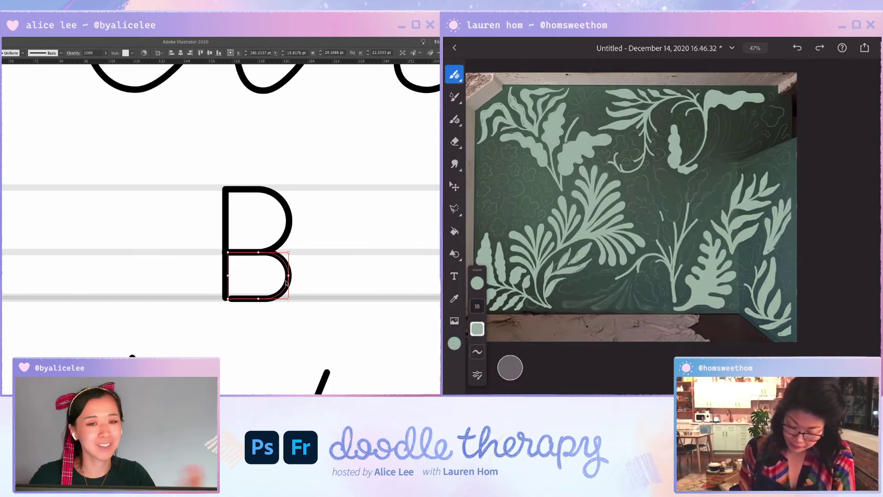
{"action": "left_click_drag", "start_coordinate": [768, 253], "coordinate": [791, 240]}
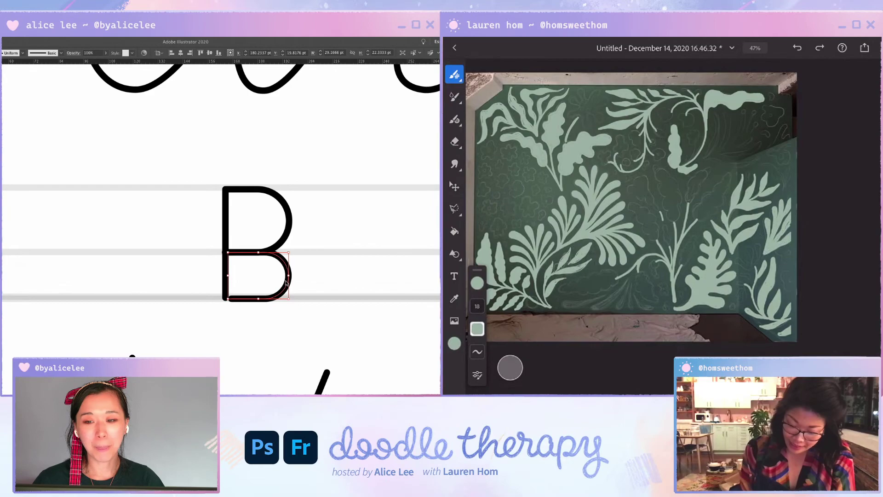
Step: In Illustrator, extend the upper end of the B's lower bowl to the stem and widen the bowl slightly
{"action": "scroll", "coordinate": [316, 220], "scroll_direction": "down", "scroll_amount": 4}
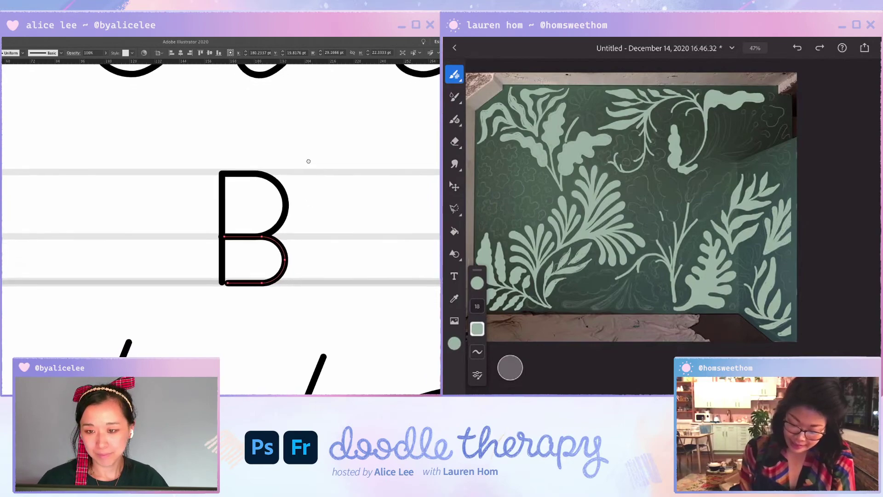
{"action": "left_click", "coordinate": [286, 178]}
{"action": "left_click_drag", "start_coordinate": [272, 196], "coordinate": [274, 197]}
{"action": "left_click", "coordinate": [289, 179]}
Step: Duplicate the B to its right and delete the copy's lower bowl to form a P shape
{"action": "scroll", "coordinate": [276, 168], "scroll_direction": "right", "scroll_amount": 2}
{"action": "left_click_drag", "start_coordinate": [172, 204], "coordinate": [171, 205]}
{"action": "mouse_move", "coordinate": [206, 177]}
{"action": "left_mouse_down"}
{"action": "mouse_move", "coordinate": [309, 181]}
{"action": "mouse_move", "coordinate": [301, 184]}
{"action": "left_mouse_up"}
{"action": "left_click_drag", "start_coordinate": [253, 190], "coordinate": [174, 189]}
{"action": "left_click", "coordinate": [275, 177]}
{"action": "left_click", "coordinate": [261, 181]}
{"action": "key", "text": "Delete"}
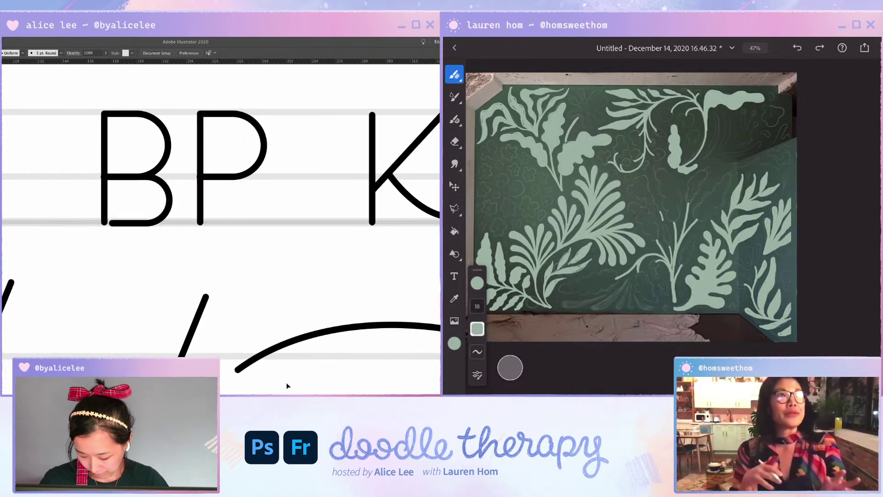
Step: Try a copy of the K's curved leg as the leg of an R
{"action": "scroll", "coordinate": [286, 384], "scroll_direction": "right", "scroll_amount": 3}
{"action": "left_click_drag", "start_coordinate": [380, 208], "coordinate": [212, 213]}
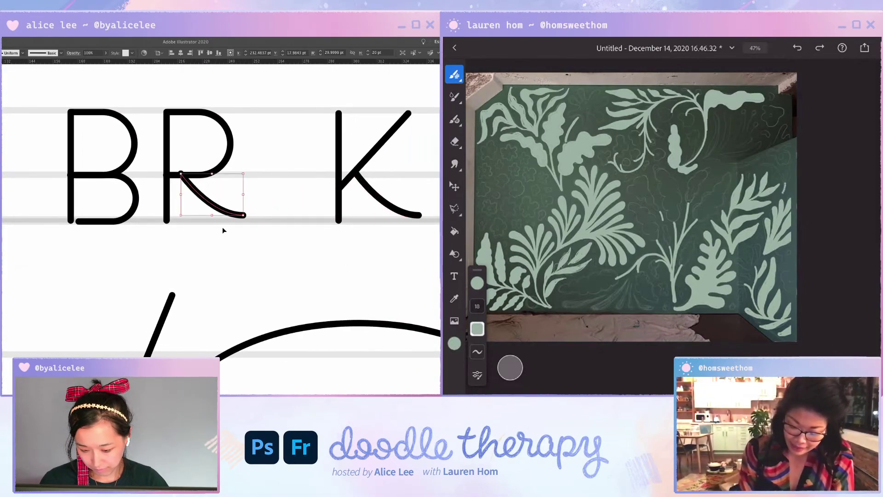
{"action": "left_click", "coordinate": [224, 232]}
{"action": "left_click", "coordinate": [226, 212]}
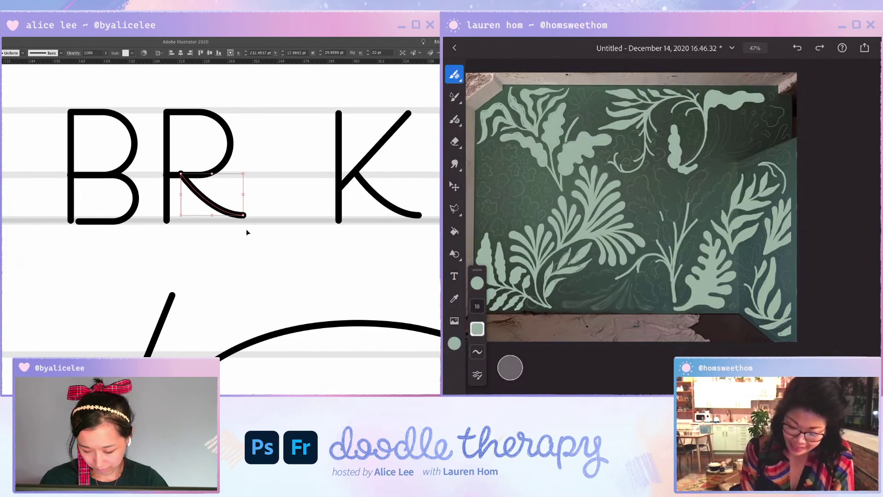
{"action": "key", "text": "Delete"}
Step: Draw a straight diagonal leg from the P's bowl down to the baseline to turn it into an R
{"action": "key", "text": "p"}
{"action": "left_click", "coordinate": [192, 176]}
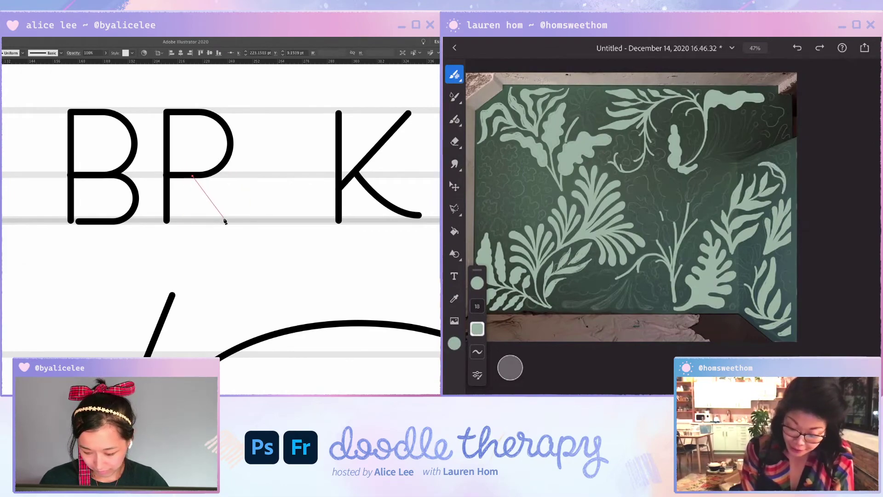
{"action": "left_click", "coordinate": [225, 221]}
{"action": "key", "text": "ctrl+shift+a"}
Step: Try lowering the bottom edge of the R's bowl below the middle guide line
{"action": "left_click", "coordinate": [206, 176]}
{"action": "left_click_drag", "start_coordinate": [199, 175], "coordinate": [199, 184]}
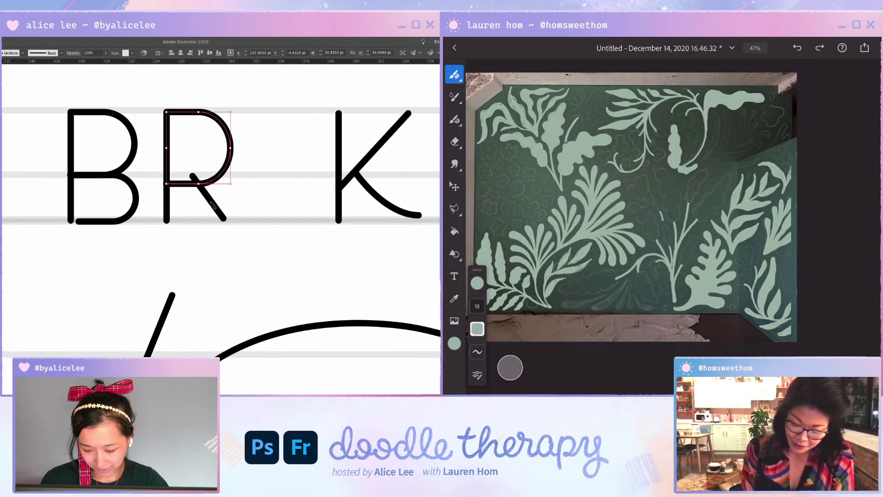
{"action": "key", "text": "ctrl+z"}
Step: Move the B and R together well to the left, widening the gap before KING
{"action": "left_click", "coordinate": [195, 246]}
{"action": "left_click_drag", "start_coordinate": [195, 246], "coordinate": [270, 252]}
{"action": "left_click_drag", "start_coordinate": [144, 237], "coordinate": [306, 126]}
{"action": "left_click", "coordinate": [144, 198]}
{"action": "left_click_drag", "start_coordinate": [126, 245], "coordinate": [212, 188]}
{"action": "left_click", "coordinate": [213, 187]}
{"action": "left_click_drag", "start_coordinate": [306, 139], "coordinate": [167, 140]}
{"action": "key", "text": "super+minus"}
{"action": "key", "text": "super+minus"}
{"action": "key", "text": "Left"}
{"action": "key", "text": "Left"}
{"action": "key", "text": "Left"}
{"action": "key", "text": "Left"}
{"action": "key", "text": "Left"}
{"action": "key", "text": "Left"}
{"action": "key", "text": "Left"}
{"action": "key", "text": "Left"}
{"action": "key", "text": "Left"}
{"action": "key", "text": "Left"}
{"action": "key", "text": "Left"}
{"action": "key", "text": "Left"}
{"action": "key", "text": "Left"}
{"action": "key", "text": "Left"}
{"action": "key", "text": "Left"}
{"action": "key", "text": "Left"}
{"action": "key", "text": "Left"}
{"action": "key", "text": "Left"}
{"action": "key", "text": "Left"}
{"action": "key", "text": "Left"}
{"action": "key", "text": "shift+Left"}
{"action": "key", "text": "shift+Left"}
{"action": "key", "text": "shift+Right"}
{"action": "left_click", "coordinate": [223, 276]}
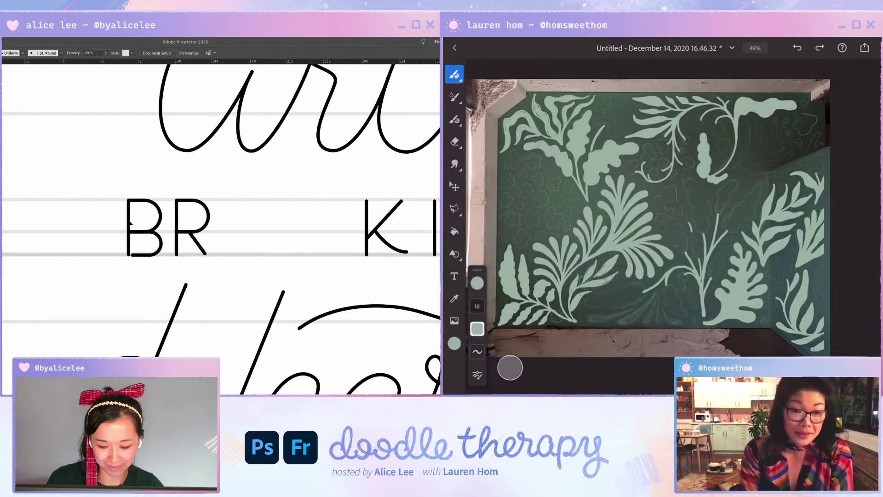
Step: Start an E after the R with a copy of the B's stem and a horizontal top arm
{"action": "left_click", "coordinate": [133, 218]}
{"action": "left_click_drag", "start_coordinate": [131, 221], "coordinate": [235, 222]}
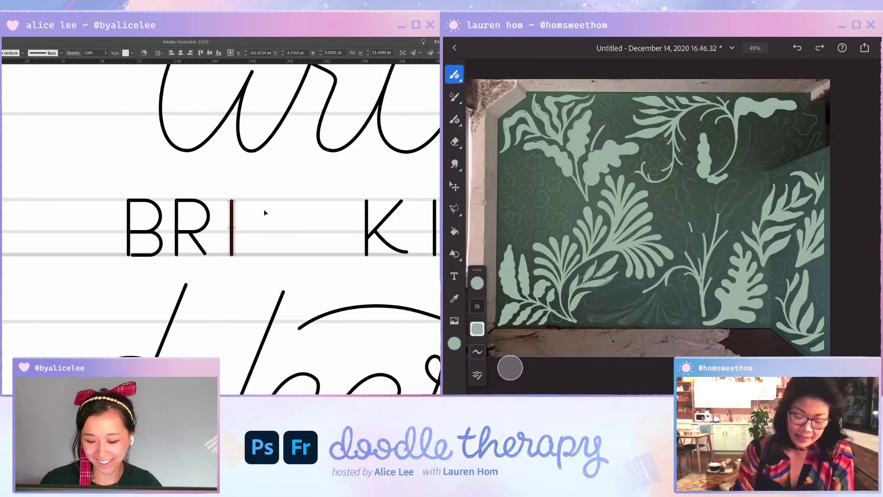
{"action": "key", "text": "super+equal"}
{"action": "key", "text": "super+equal"}
{"action": "key", "text": "p"}
{"action": "left_click", "coordinate": [202, 175]}
{"action": "left_click", "coordinate": [268, 175]}
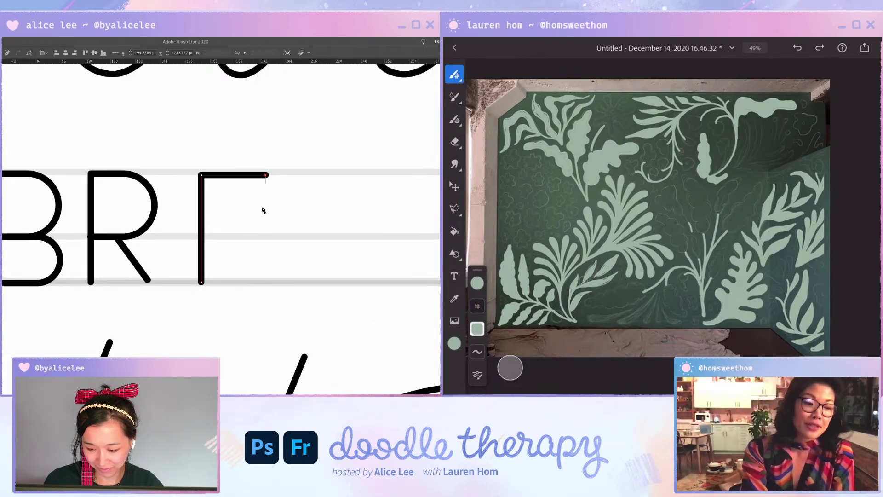
{"action": "left_click", "coordinate": [243, 247], "text": "ctrl"}
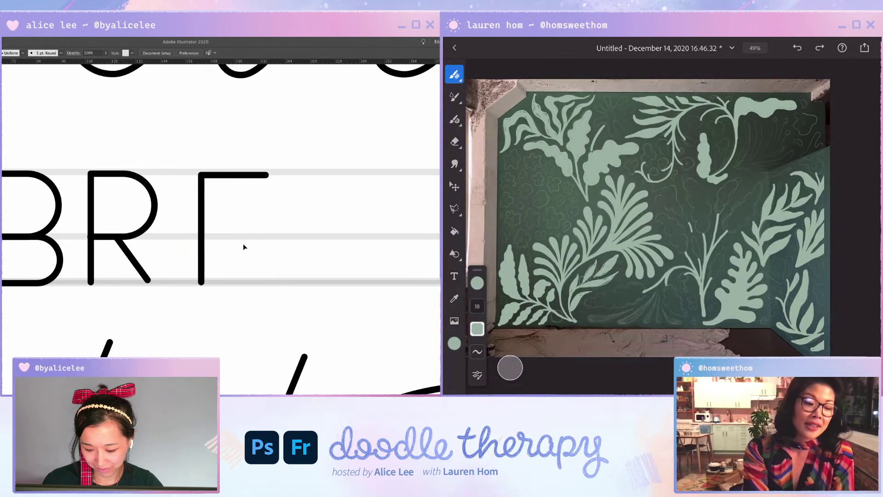
Step: Draw the E's bottom arm along the baseline and align its end vertically with the top arm's end
{"action": "left_click", "coordinate": [202, 283]}
{"action": "left_click", "coordinate": [270, 282]}
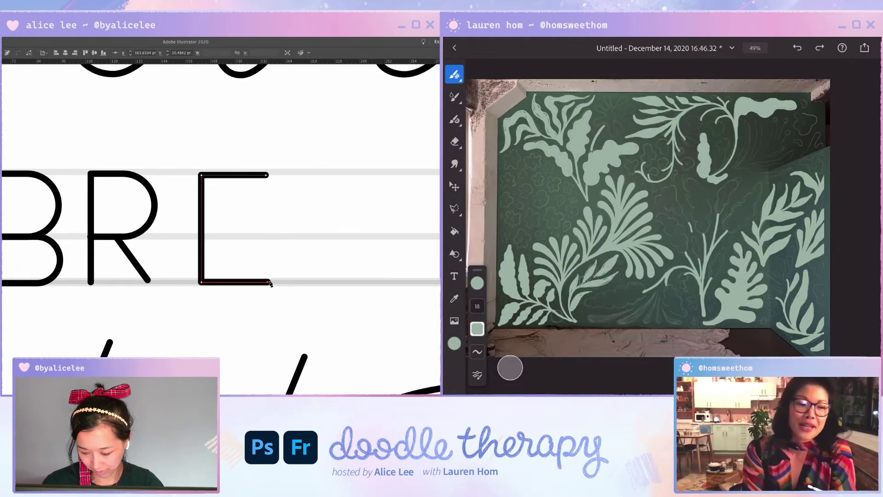
{"action": "left_click_drag", "start_coordinate": [277, 172], "coordinate": [247, 293]}
{"action": "left_click", "coordinate": [66, 53]}
{"action": "left_click", "coordinate": [310, 154], "text": "ctrl"}
Step: Draw a shorter middle arm on the E along the middle guide line
{"action": "left_click", "coordinate": [201, 237]}
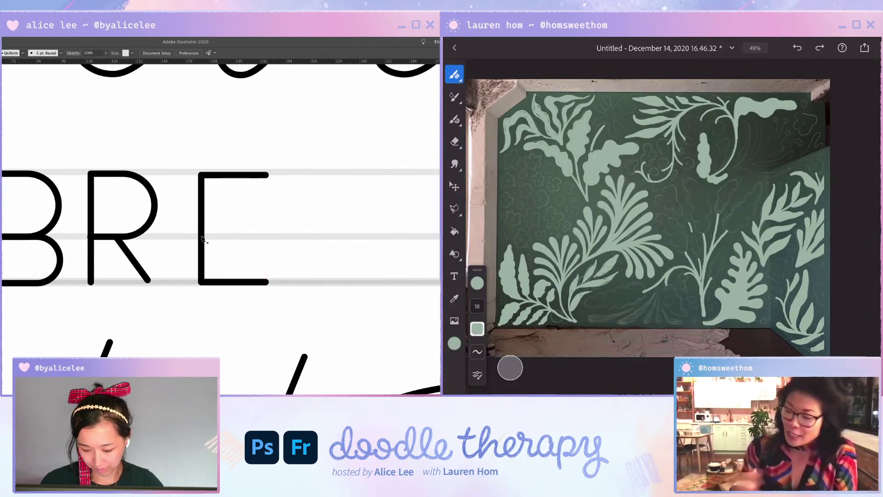
{"action": "left_click", "coordinate": [258, 237]}
{"action": "left_click", "coordinate": [285, 276], "text": "ctrl"}
Step: Copy the A from MAKING and place the copy in the gap between BRE and KING
{"action": "key", "text": "ctrl+minus"}
{"action": "key", "text": "ctrl+minus"}
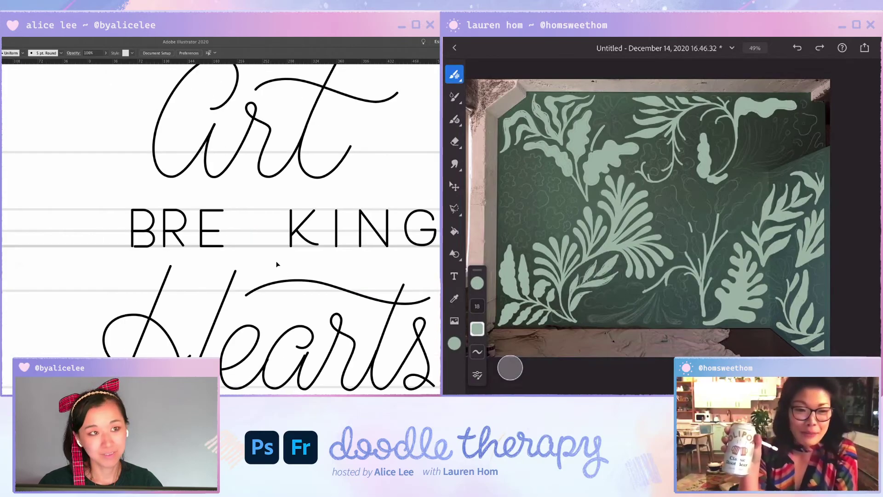
{"action": "key", "text": "ctrl+minus"}
{"action": "key", "text": "ctrl+minus"}
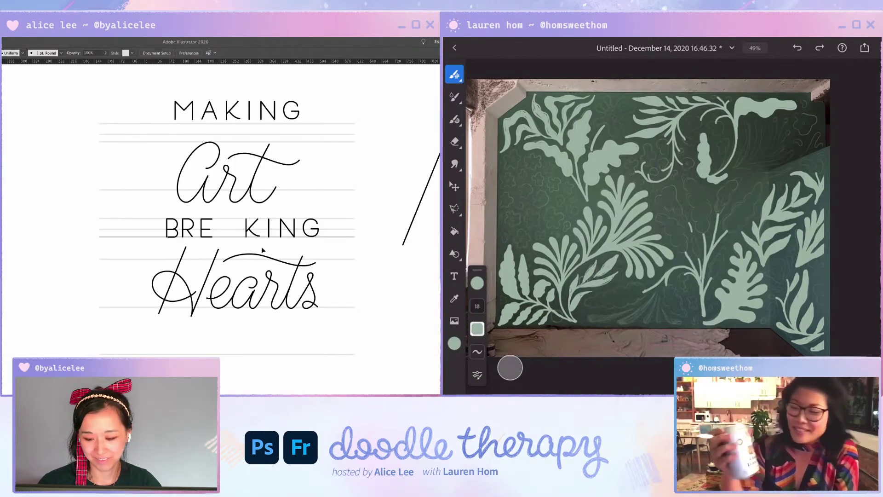
{"action": "left_click", "coordinate": [213, 114]}
{"action": "double_click", "coordinate": [213, 114]}
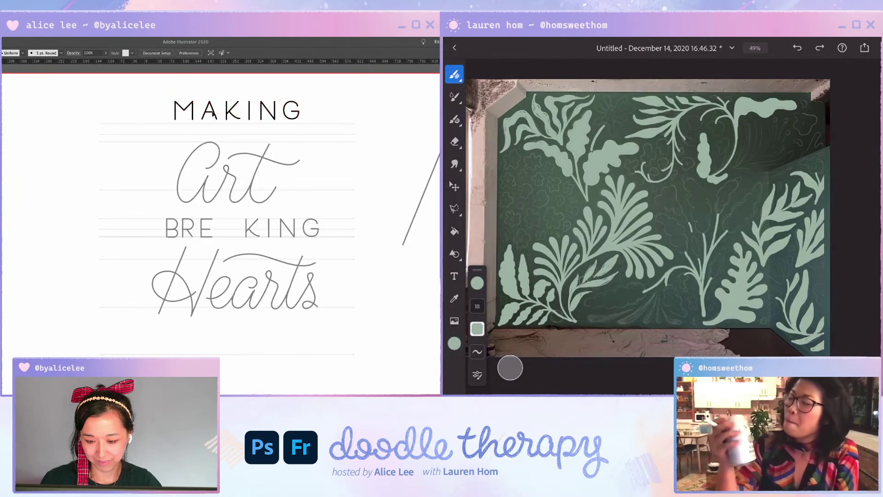
{"action": "left_click", "coordinate": [209, 112]}
{"action": "double_click", "coordinate": [280, 184]}
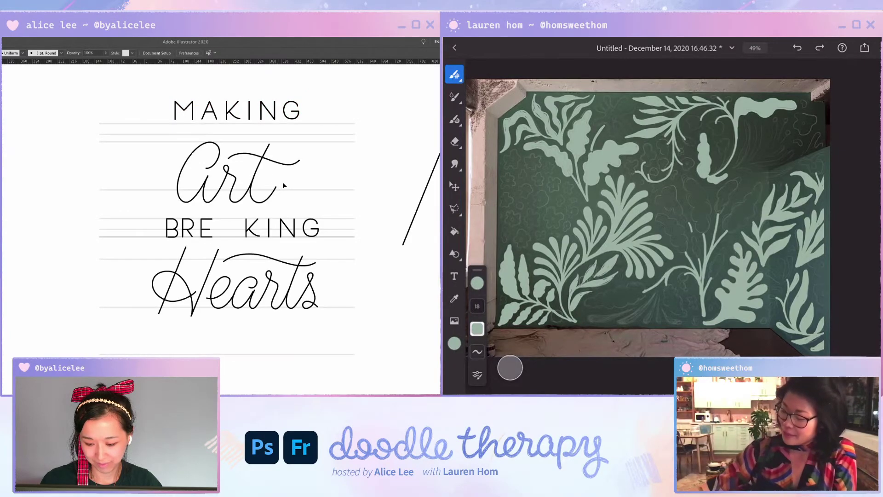
{"action": "key", "text": "ctrl+plus"}
{"action": "key", "text": "ctrl+plus"}
{"action": "key", "text": "ctrl+plus"}
{"action": "key", "text": "ctrl+v"}
{"action": "left_click_drag", "start_coordinate": [219, 224], "coordinate": [299, 225]}
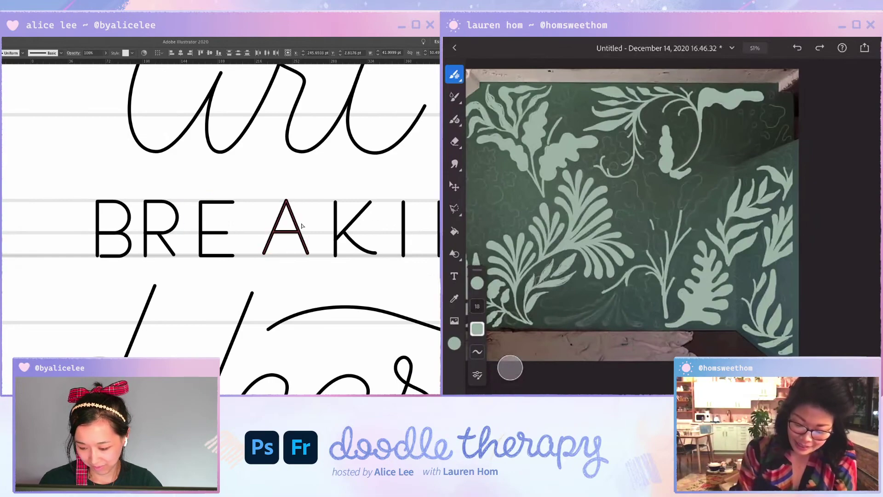
Step: Nudge the pasted A down to sit on the baseline and slightly right toward the K
{"action": "key", "text": "Down"}
{"action": "key", "text": "Down"}
{"action": "key", "text": "Right"}
{"action": "key", "text": "shift+Right"}
{"action": "key", "text": "shift+Left"}
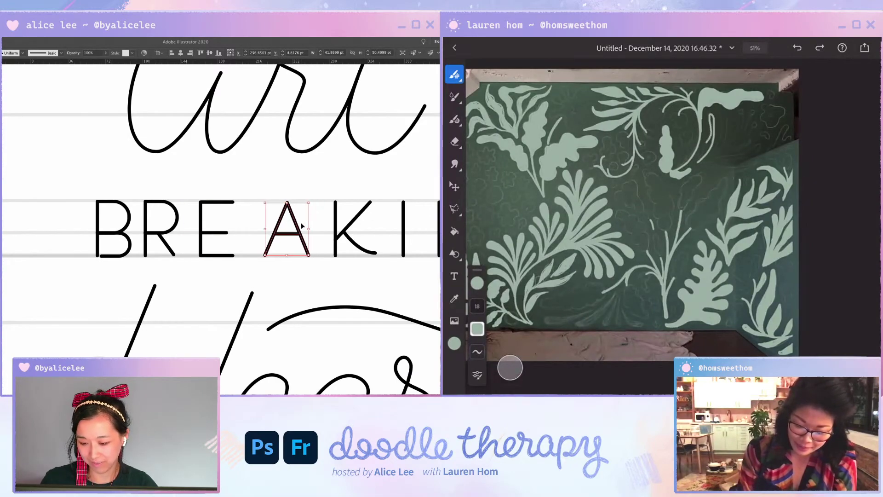
Step: Move the E right to close the gap before the A, and slightly reduce its height
{"action": "left_click_drag", "start_coordinate": [193, 265], "coordinate": [237, 204]}
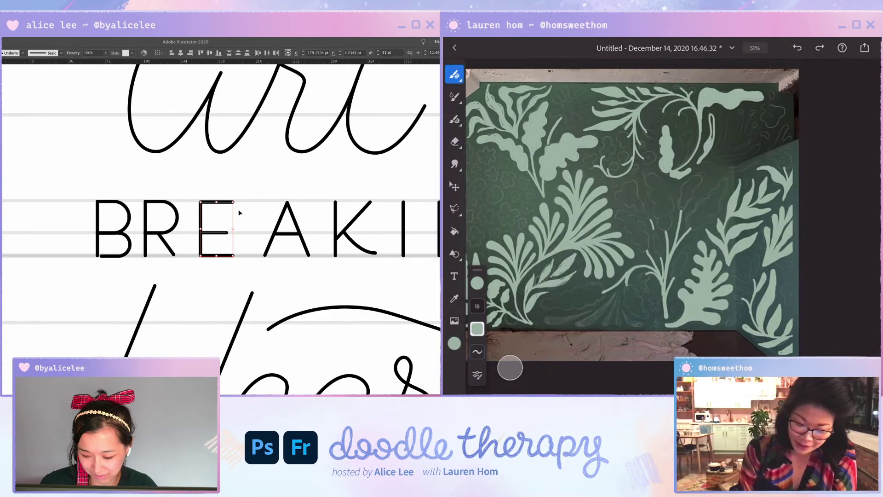
{"action": "key", "text": "shift+Right"}
{"action": "key", "text": "shift+Right"}
{"action": "key", "text": "Right"}
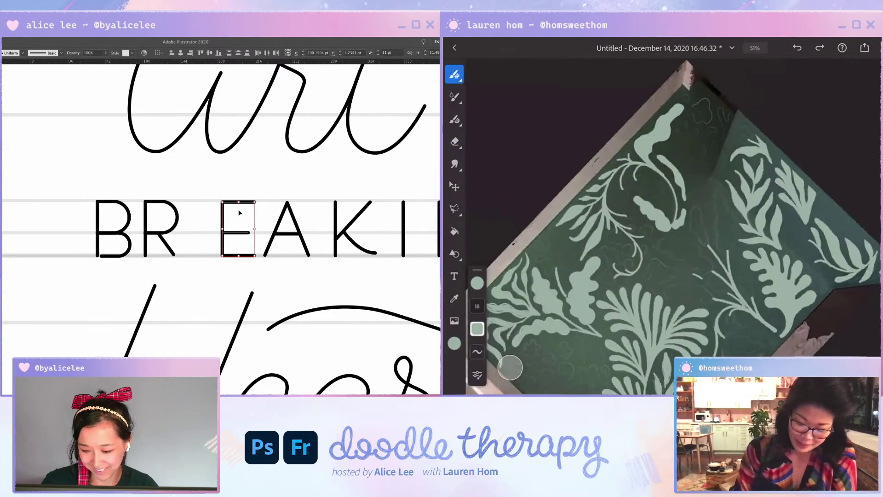
{"action": "left_click_drag", "start_coordinate": [240, 203], "coordinate": [243, 204]}
{"action": "key", "text": "Up"}
{"action": "key", "text": "Up"}
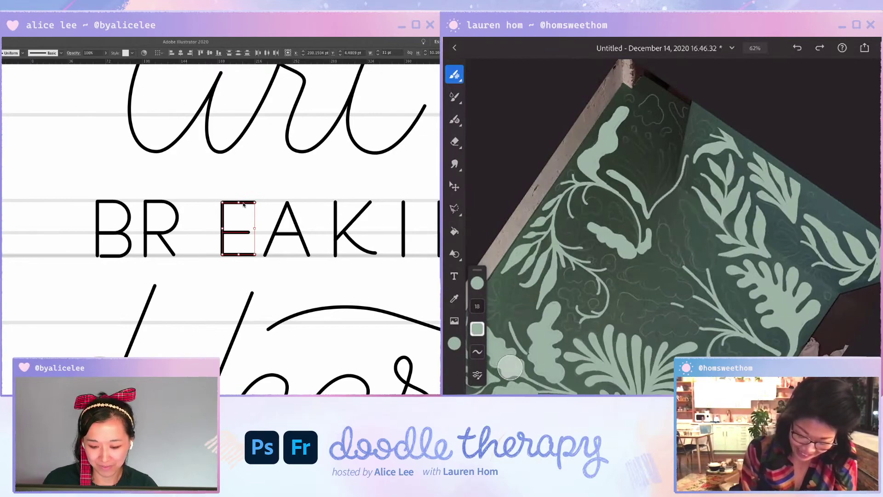
Step: Move the R right to sit close to the E, and nudge it down slightly
{"action": "left_click", "coordinate": [187, 197]}
{"action": "left_click_drag", "start_coordinate": [169, 230], "coordinate": [202, 231]}
{"action": "key", "text": "Left"}
{"action": "key", "text": "Left"}
{"action": "key", "text": "Down"}
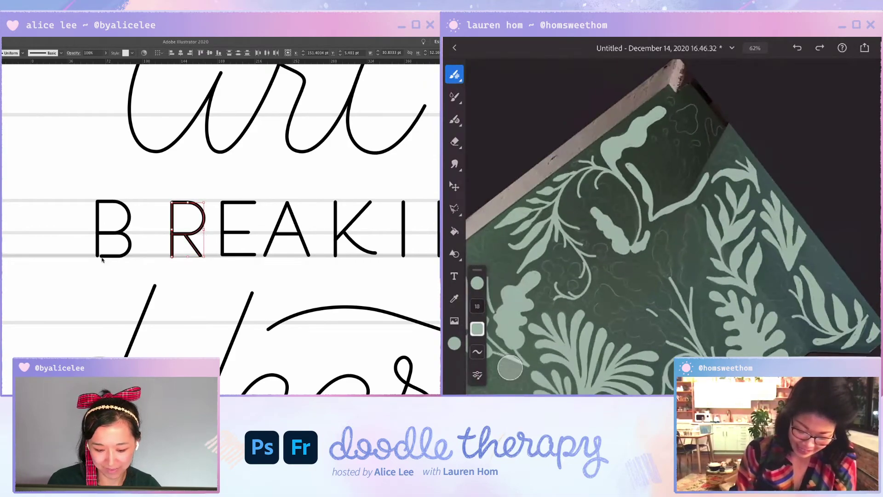
Step: Move the whole B right to close the gap before the R
{"action": "key", "text": "a"}
{"action": "left_click", "coordinate": [103, 257]}
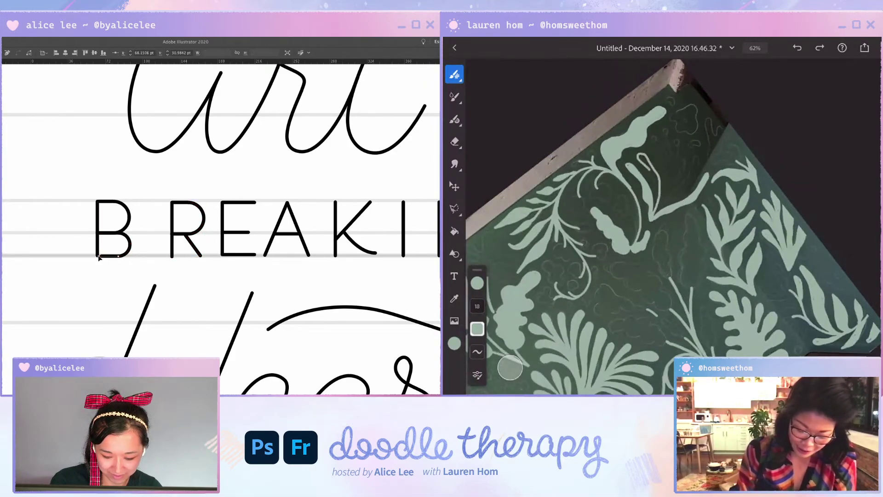
{"action": "left_click", "coordinate": [101, 261]}
{"action": "left_click_drag", "start_coordinate": [84, 264], "coordinate": [139, 199]}
{"action": "key", "text": "shift+Right"}
{"action": "key", "text": "shift+Right"}
Step: Hide the guide lines to review the complete lettering without them
{"action": "key", "text": "super+minus"}
{"action": "key", "text": "super+minus"}
{"action": "key", "text": "super+minus"}
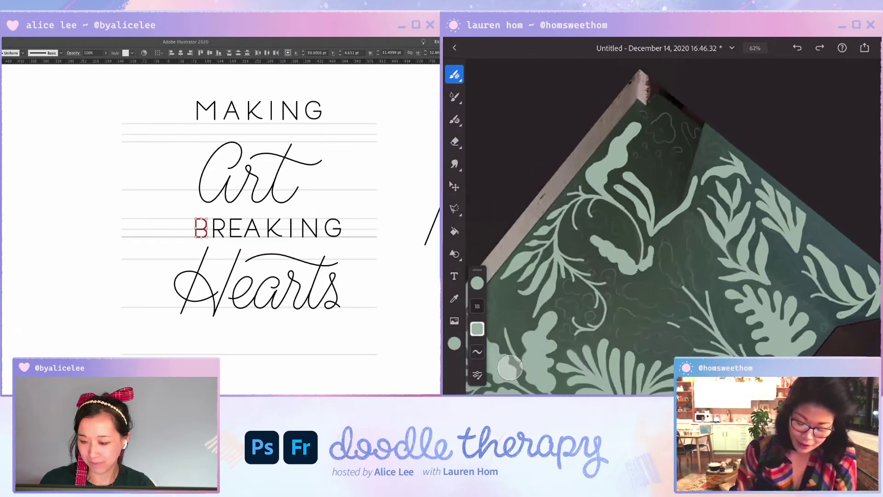
{"action": "key", "text": "super+semicolon"}
{"action": "left_click", "coordinate": [306, 202]}
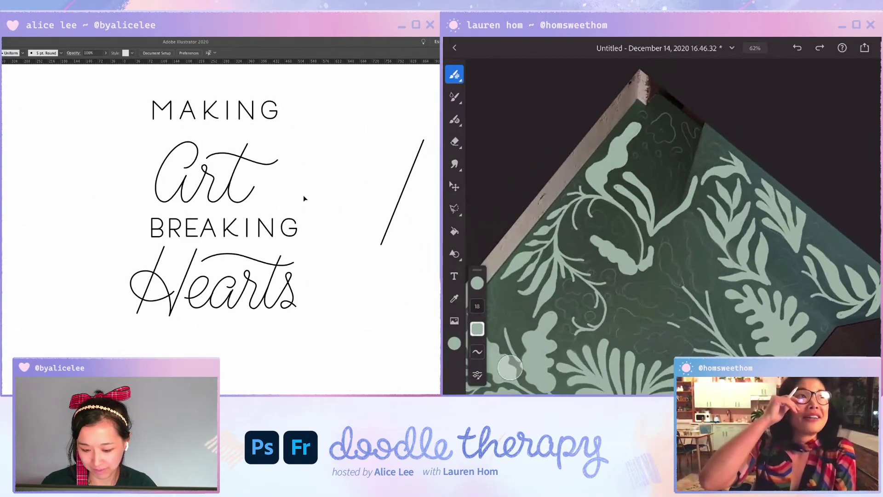
Step: Duplicate the MAKING line straight above itself as a spare copy
{"action": "key", "text": "ctrl+plus"}
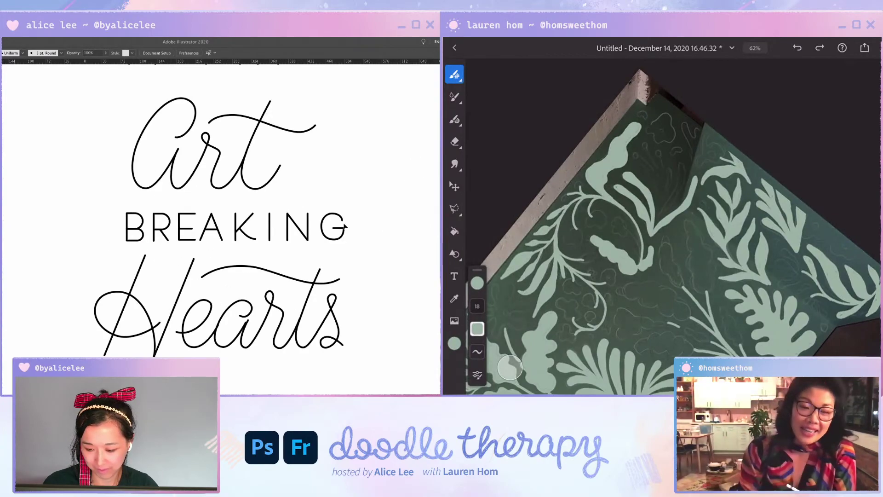
{"action": "left_click_drag", "start_coordinate": [322, 222], "coordinate": [314, 296]}
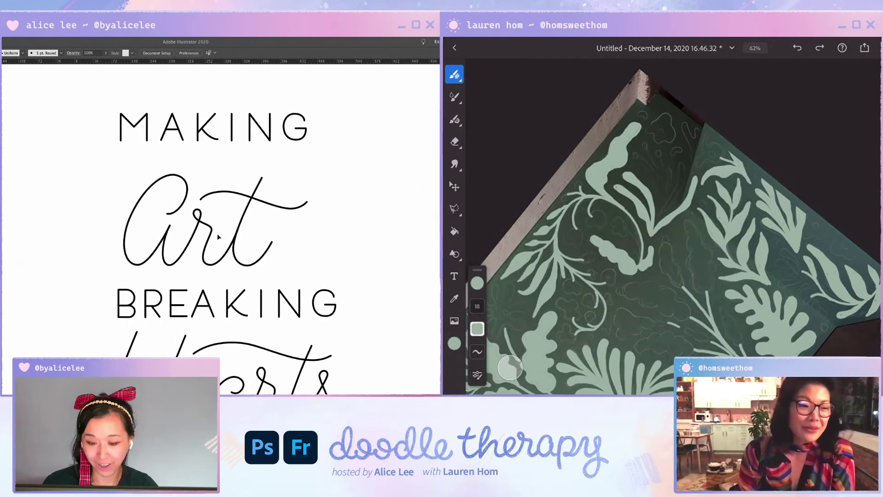
{"action": "left_click", "coordinate": [299, 127]}
{"action": "left_click_drag", "start_coordinate": [298, 127], "coordinate": [298, 58]}
{"action": "left_click", "coordinate": [316, 107]}
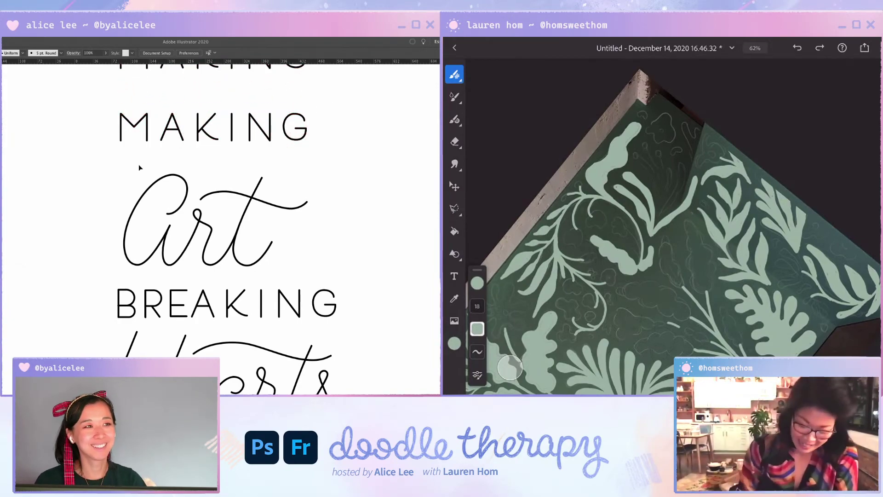
Step: Move the lower MAKING line down so it sits close above Art
{"action": "left_click_drag", "start_coordinate": [336, 279], "coordinate": [353, 228]}
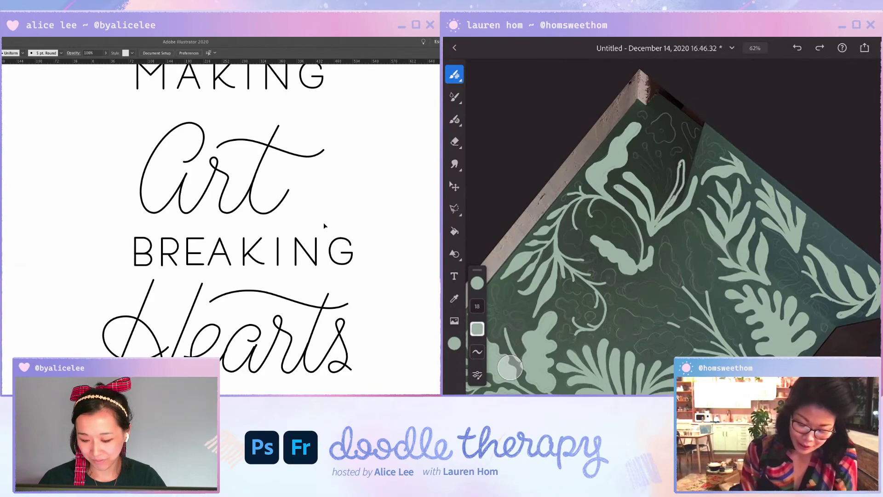
{"action": "key", "text": "ctrl+minus"}
{"action": "left_click", "coordinate": [280, 126]}
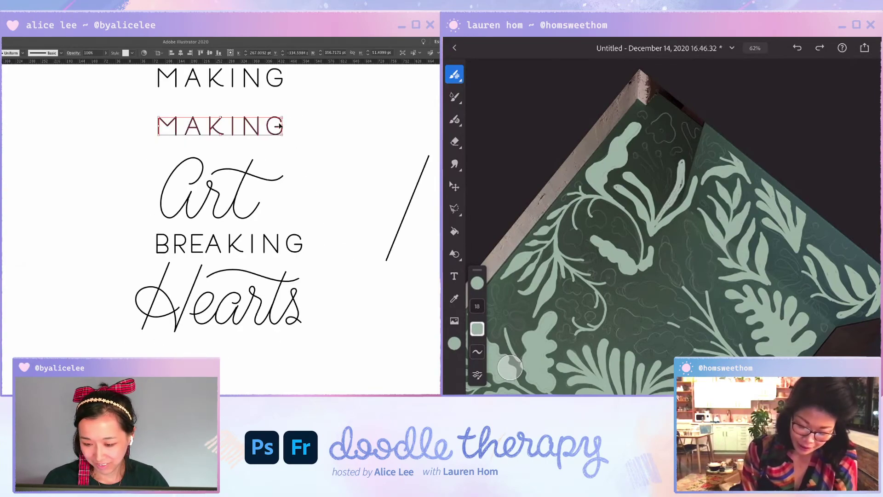
{"action": "left_click_drag", "start_coordinate": [280, 129], "coordinate": [280, 145]}
{"action": "left_click", "coordinate": [291, 173]}
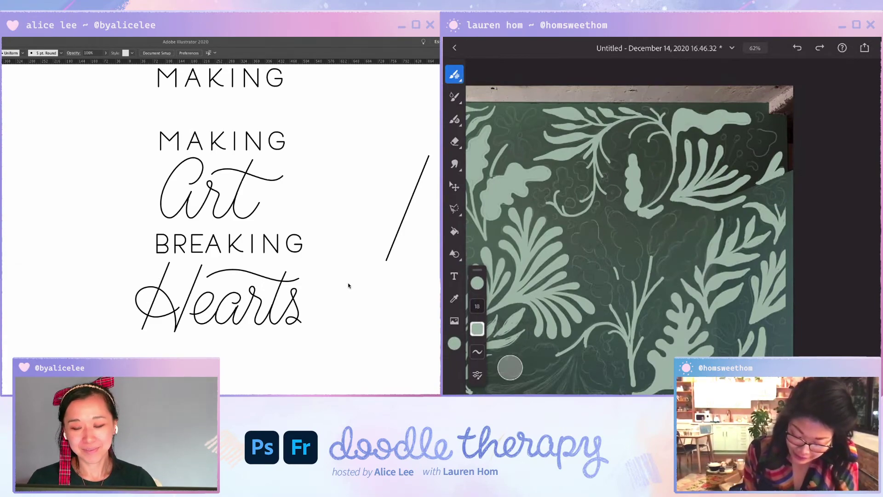
Step: Nudge the lower MAKING line up slightly to give Art a little more room
{"action": "left_click", "coordinate": [303, 148]}
{"action": "key", "text": "Up"}
{"action": "key", "text": "Up"}
{"action": "key", "text": "Up"}
{"action": "key", "text": "Up"}
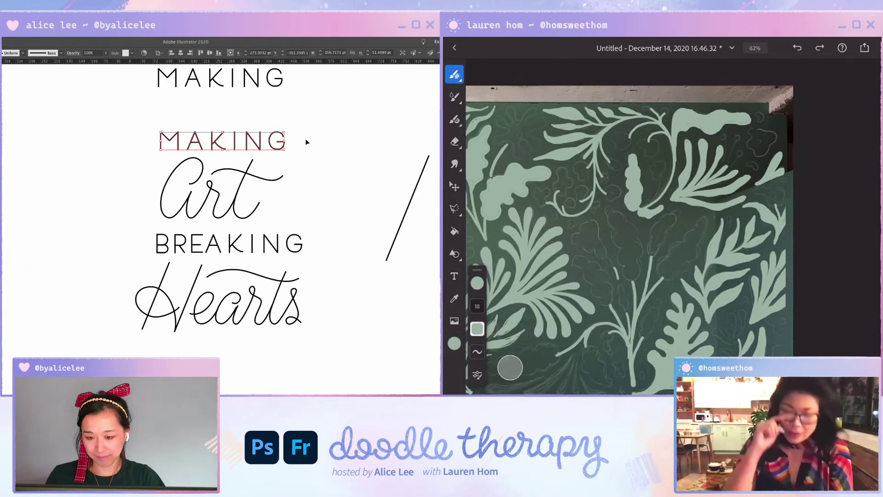
{"action": "left_click", "coordinate": [307, 142]}
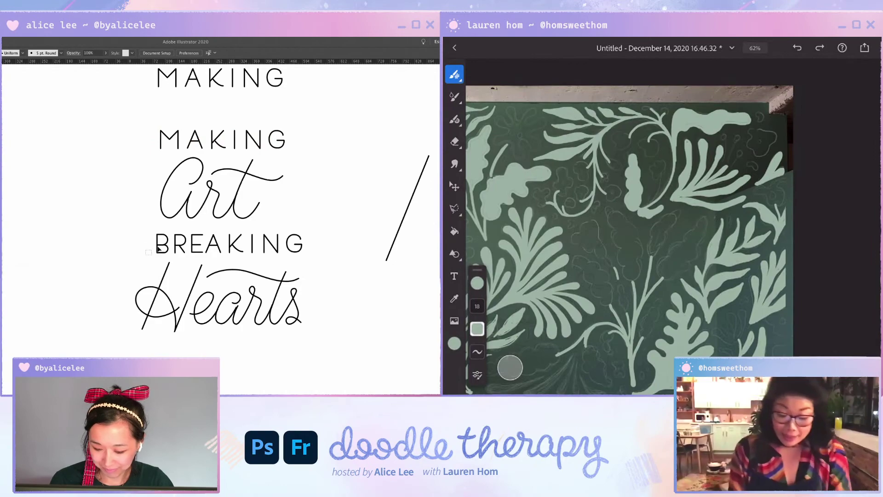
Step: Shift the B and R of BREAKING left to open up the spacing at the start of the word
{"action": "left_click", "coordinate": [188, 234]}
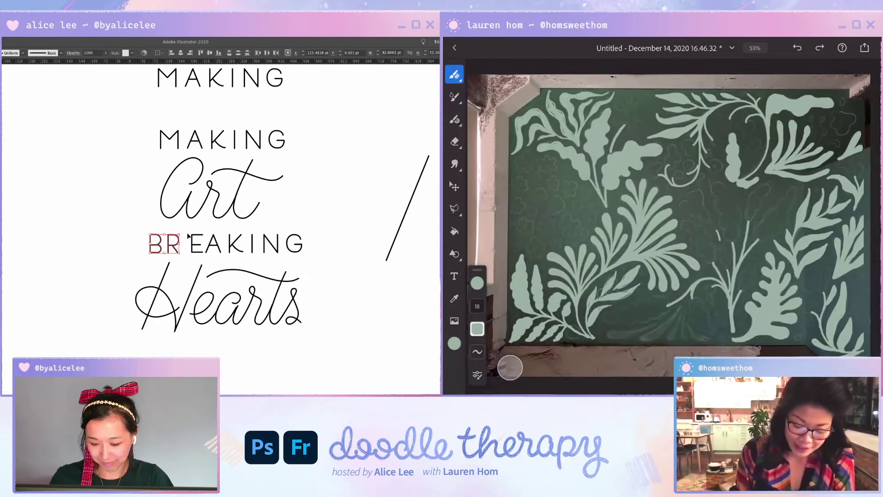
{"action": "key", "text": "shift+Left"}
{"action": "left_click_drag", "start_coordinate": [149, 219], "coordinate": [169, 253]}
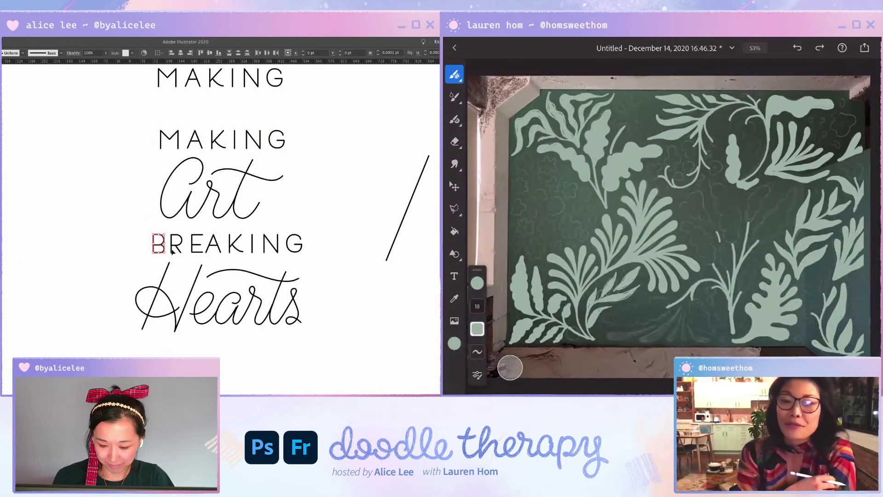
{"action": "key", "text": "shift+Left"}
{"action": "key", "text": "Left"}
{"action": "key", "text": "Right"}
{"action": "key", "text": "Right"}
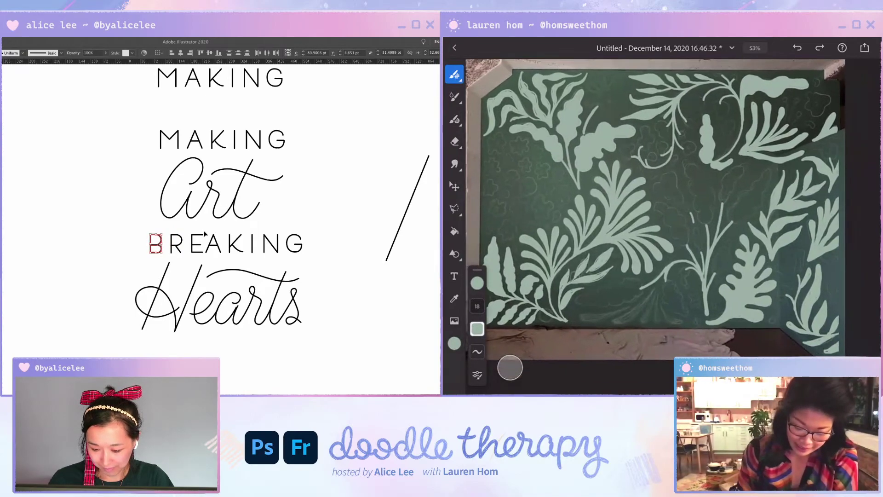
Step: Reposition the E of BREAKING slightly left to even its spacing between the R and A
{"action": "left_click_drag", "start_coordinate": [200, 254], "coordinate": [205, 250]}
{"action": "key", "text": "shift+Left"}
{"action": "key", "text": "Right"}
{"action": "key", "text": "Right"}
{"action": "key", "text": "Right"}
{"action": "key", "text": "Right"}
{"action": "key", "text": "Right"}
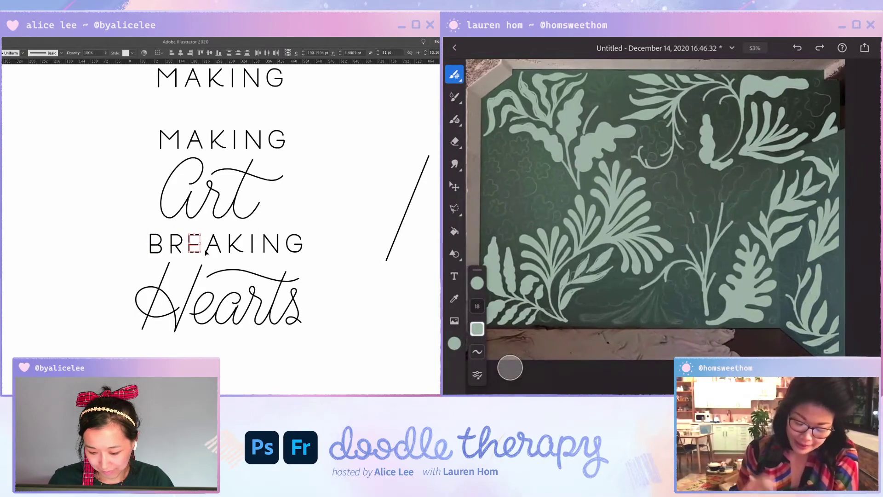
{"action": "left_click", "coordinate": [324, 238]}
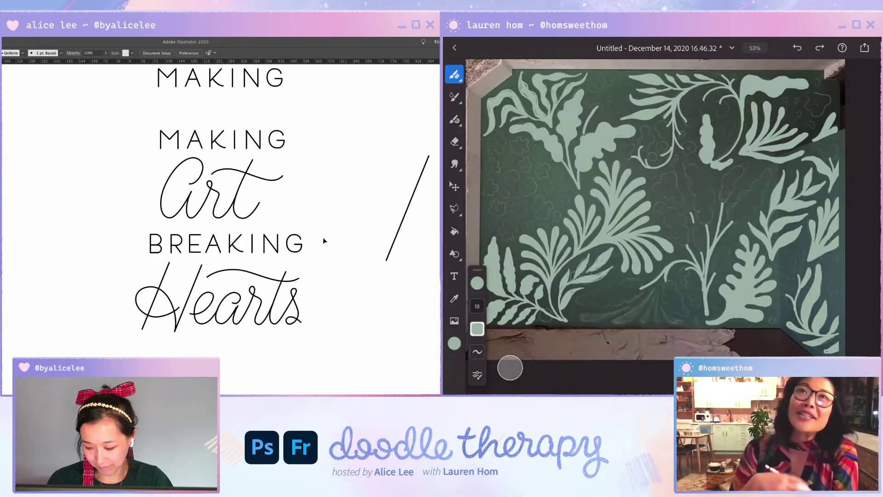
Step: Tighten the second half of BREAKING by nudging the N and G slightly left
{"action": "left_click", "coordinate": [217, 248]}
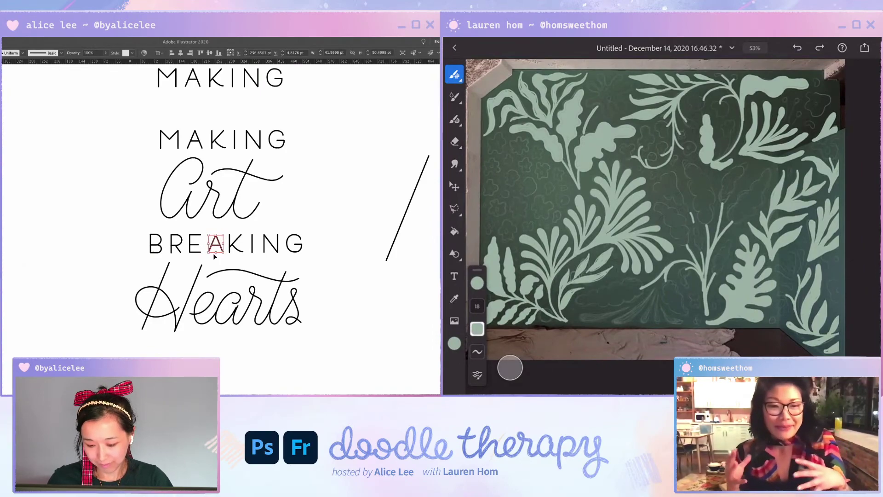
{"action": "left_click", "coordinate": [322, 280]}
{"action": "left_click", "coordinate": [236, 250]}
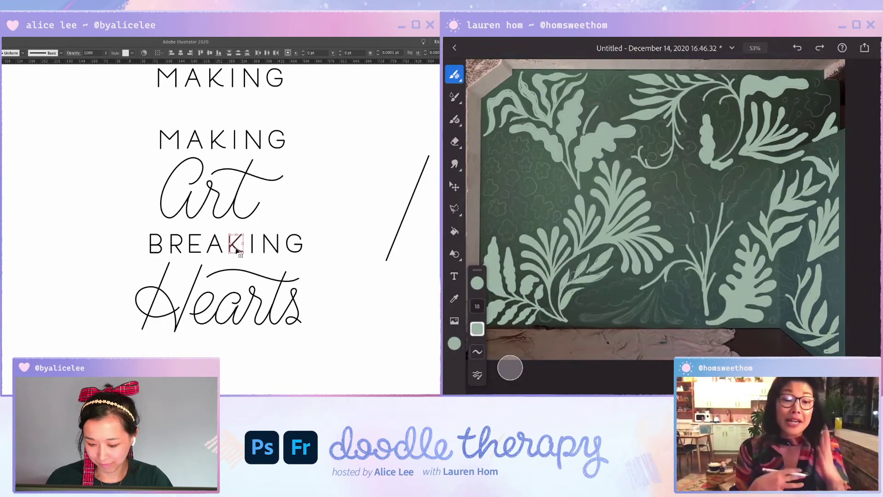
{"action": "left_click", "coordinate": [316, 238]}
{"action": "left_click", "coordinate": [268, 248]}
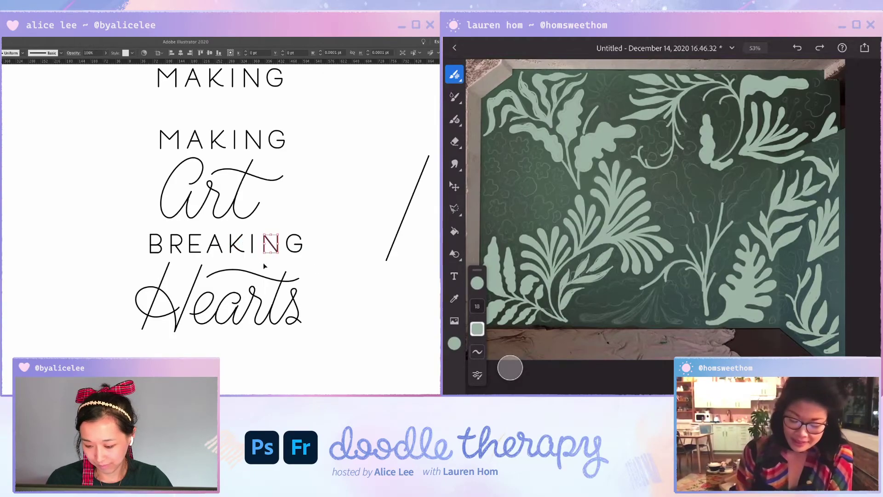
{"action": "key", "text": "Left"}
{"action": "key", "text": "Left"}
{"action": "key", "text": "Left"}
{"action": "key", "text": "Left"}
{"action": "left_click", "coordinate": [318, 222]}
{"action": "left_click", "coordinate": [291, 249]}
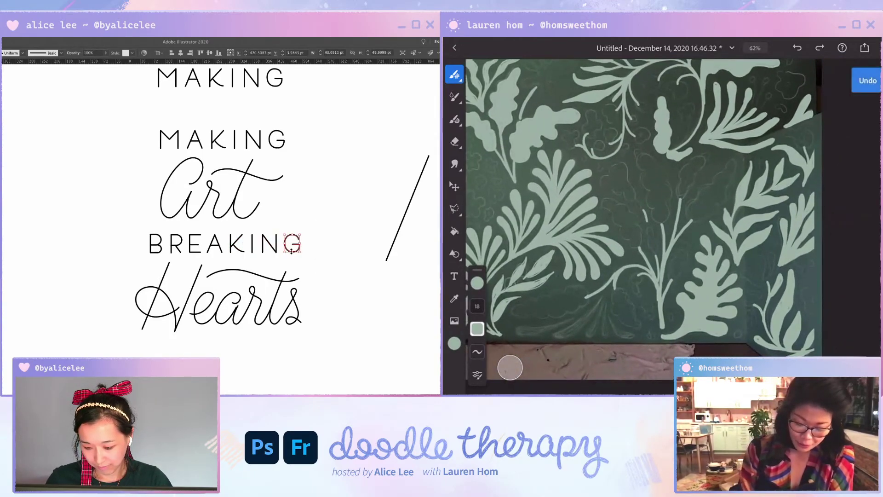
{"action": "left_click", "coordinate": [317, 279]}
Step: Move the whole BREAKING line down, away from Art and closer to Hearts
{"action": "left_click_drag", "start_coordinate": [125, 234], "coordinate": [302, 260]}
{"action": "key", "text": "shift+Down"}
{"action": "key", "text": "shift+Down"}
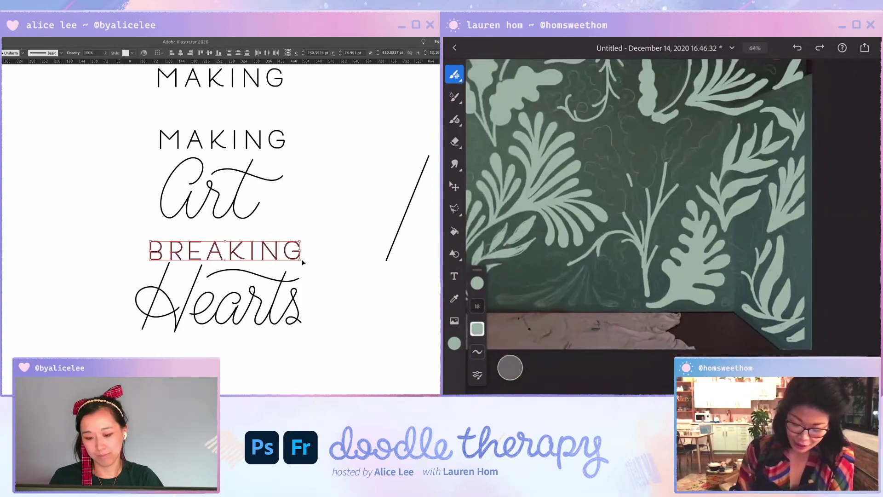
{"action": "left_click", "coordinate": [194, 343]}
Step: Duplicate Art and Hearts together to the empty area on the left as a backup
{"action": "left_click_drag", "start_coordinate": [125, 332], "coordinate": [263, 298]}
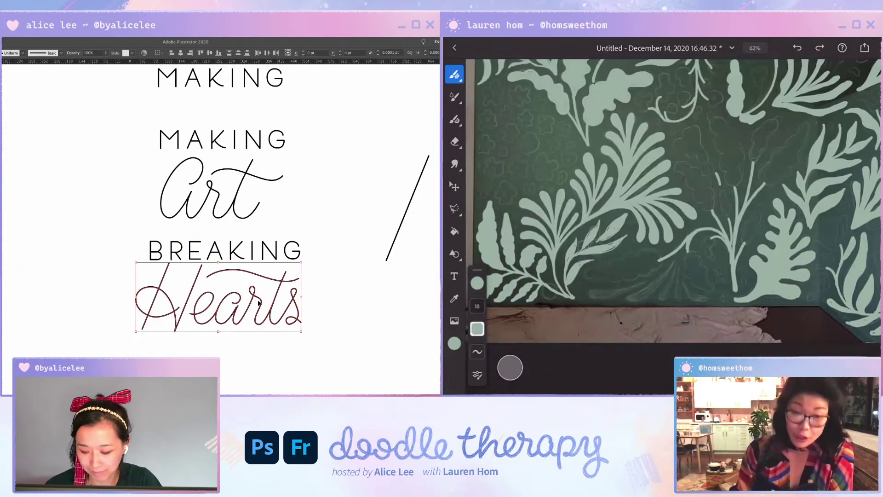
{"action": "left_click_drag", "start_coordinate": [146, 218], "coordinate": [287, 164]}
{"action": "left_click_drag", "start_coordinate": [237, 198], "coordinate": [2, 131]}
{"action": "left_click", "coordinate": [335, 188]}
Step: Select the original Art and Hearts together and squash them slightly in height from the lower edge
{"action": "left_click", "coordinate": [203, 187]}
{"action": "left_click_drag", "start_coordinate": [327, 344], "coordinate": [124, 274]}
{"action": "left_click_drag", "start_coordinate": [218, 332], "coordinate": [224, 322]}
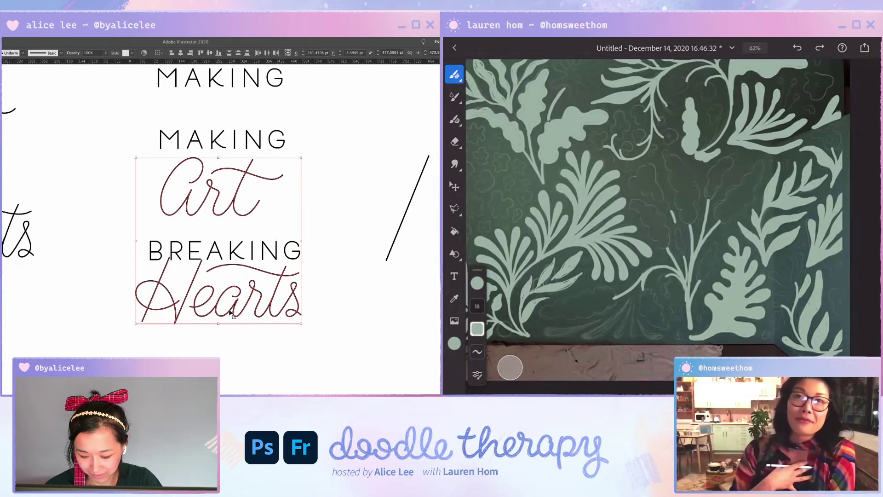
Step: Move Art slightly up and to the right, bringing it closer beneath the lower MAKING line
{"action": "left_click", "coordinate": [336, 237]}
{"action": "left_click", "coordinate": [247, 174]}
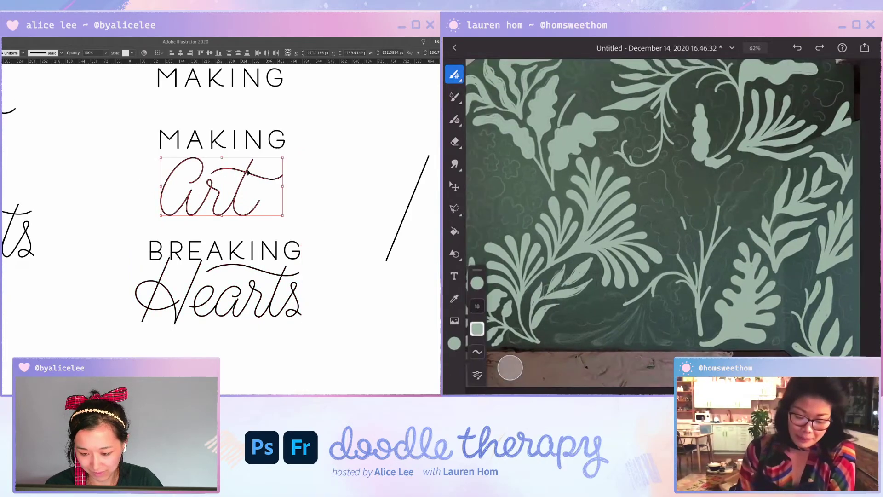
{"action": "left_click_drag", "start_coordinate": [248, 174], "coordinate": [254, 171]}
{"action": "left_click", "coordinate": [307, 165]}
Step: Nudge the BREAKING line up slightly between Art and Hearts
{"action": "left_click", "coordinate": [319, 251]}
{"action": "key", "text": "Up"}
{"action": "key", "text": "Up"}
{"action": "key", "text": "Up"}
{"action": "key", "text": "Down"}
{"action": "key", "text": "Down"}
Step: Move the whole word Hearts down and slightly right, opening a gap beneath BREAKING
{"action": "left_click", "coordinate": [123, 319]}
{"action": "left_click_drag", "start_coordinate": [325, 275], "coordinate": [330, 270]}
{"action": "key", "text": "shift+Right"}
{"action": "key", "text": "shift+Down"}
{"action": "key", "text": "shift+Down"}
{"action": "key", "text": "shift+Down"}
{"action": "key", "text": "shift+Right"}
{"action": "key", "text": "shift+Left"}
{"action": "key", "text": "shift+Right"}
{"action": "key", "text": "Down"}
{"action": "key", "text": "Down"}
{"action": "key", "text": "Right"}
{"action": "left_click", "coordinate": [326, 303]}
Step: Select the r, t, s and long crossbar of Hearts and shift them slightly to the right
{"action": "scroll", "coordinate": [305, 200], "scroll_direction": "down", "scroll_amount": 2}
{"action": "key", "text": "ctrl+equal"}
{"action": "left_click_drag", "start_coordinate": [334, 288], "coordinate": [235, 180]}
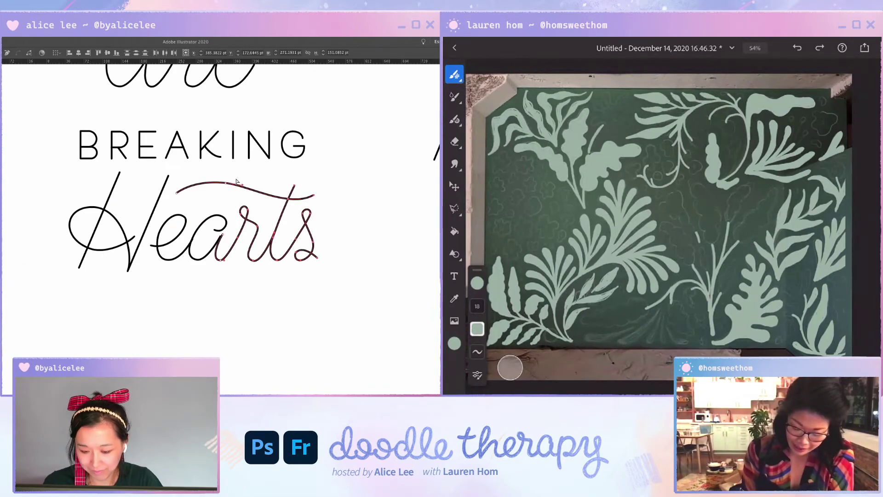
{"action": "key", "text": "Right"}
Step: Nudge the stroke of the r in Hearts slightly right and up where it meets the a
{"action": "left_click", "coordinate": [225, 256]}
{"action": "left_click_drag", "start_coordinate": [219, 267], "coordinate": [233, 259]}
{"action": "key", "text": "Right"}
{"action": "key", "text": "Right"}
{"action": "key", "text": "Right"}
{"action": "key", "text": "Up"}
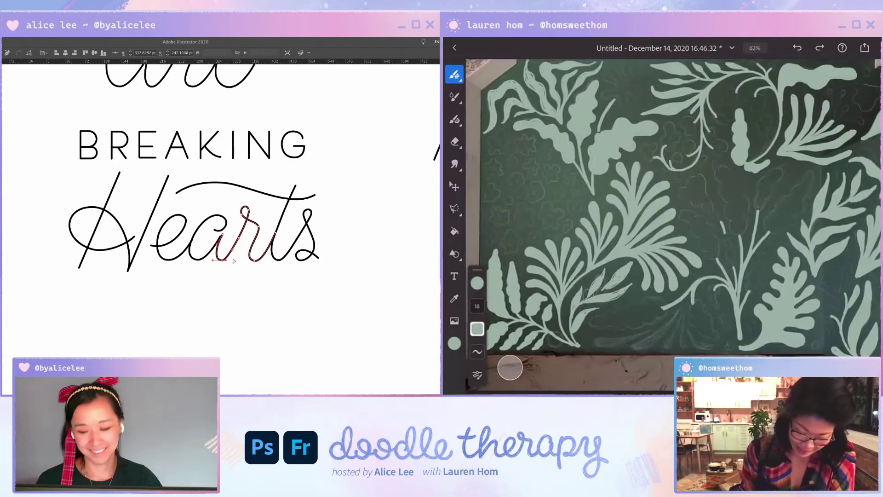
{"action": "left_click", "coordinate": [346, 211]}
Step: Fine-tune the position and curve of the a in Hearts where it joins the r
{"action": "scroll", "coordinate": [228, 263], "scroll_direction": "left", "scroll_amount": 2}
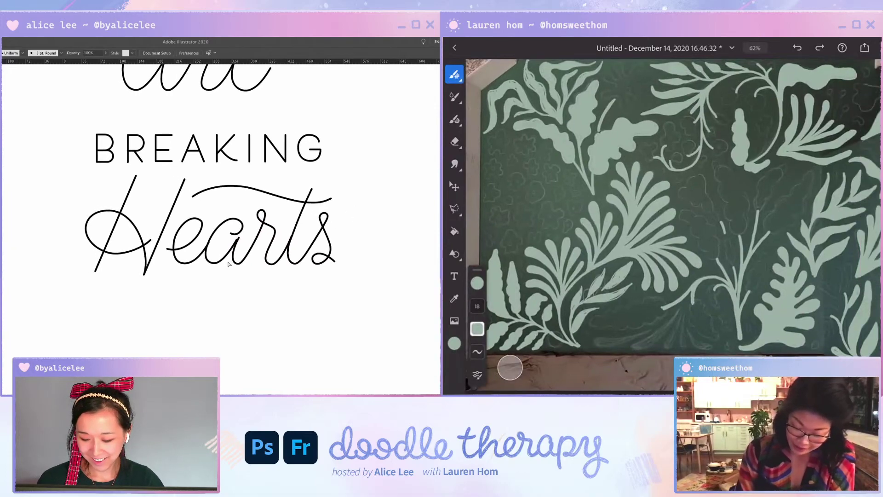
{"action": "left_click", "coordinate": [230, 252]}
{"action": "left_click_drag", "start_coordinate": [236, 240], "coordinate": [238, 238]}
{"action": "left_click", "coordinate": [221, 261]}
{"action": "left_click", "coordinate": [227, 268]}
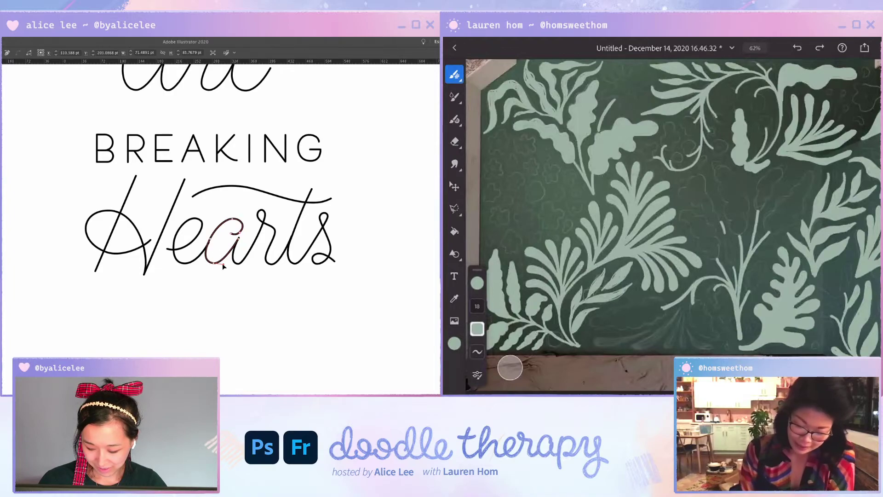
{"action": "left_click", "coordinate": [227, 276]}
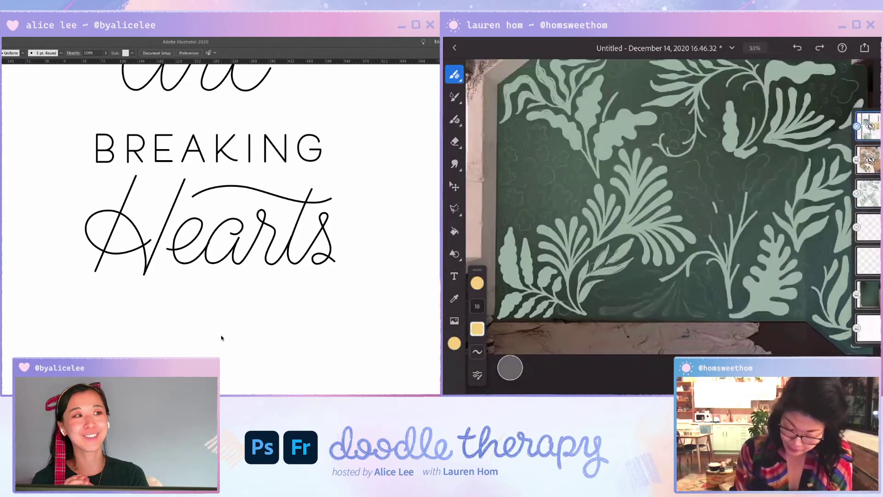
{"action": "scroll", "coordinate": [222, 339], "scroll_direction": "up", "scroll_amount": 3}
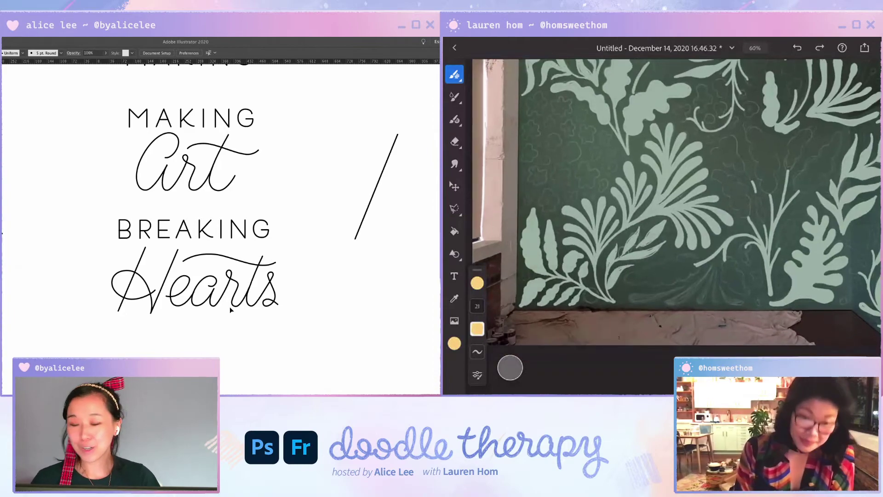
Step: In Fresco, paint yellow blossoms and leaves over the mural sketch, adding small petals to the flower cluster above the large fan leaf
{"action": "left_click_drag", "start_coordinate": [693, 270], "coordinate": [698, 265]}
{"action": "key", "text": "ctrl+z"}
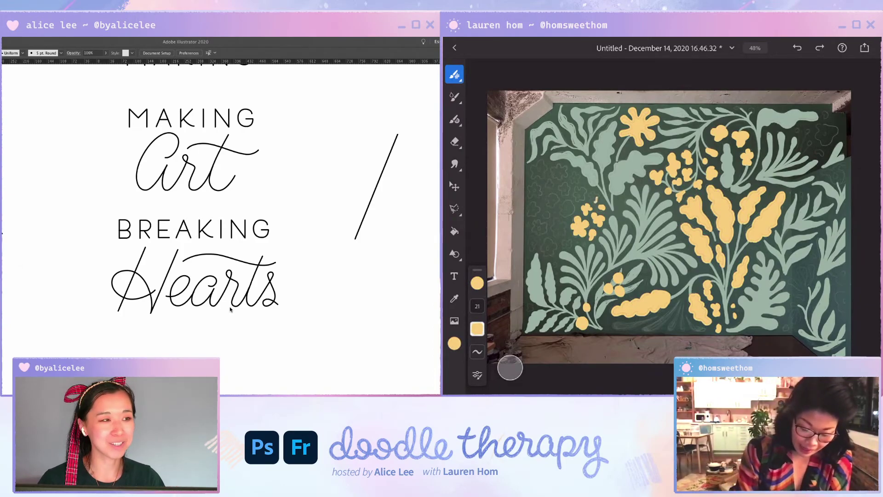
{"action": "left_click_drag", "start_coordinate": [591, 198], "coordinate": [597, 195]}
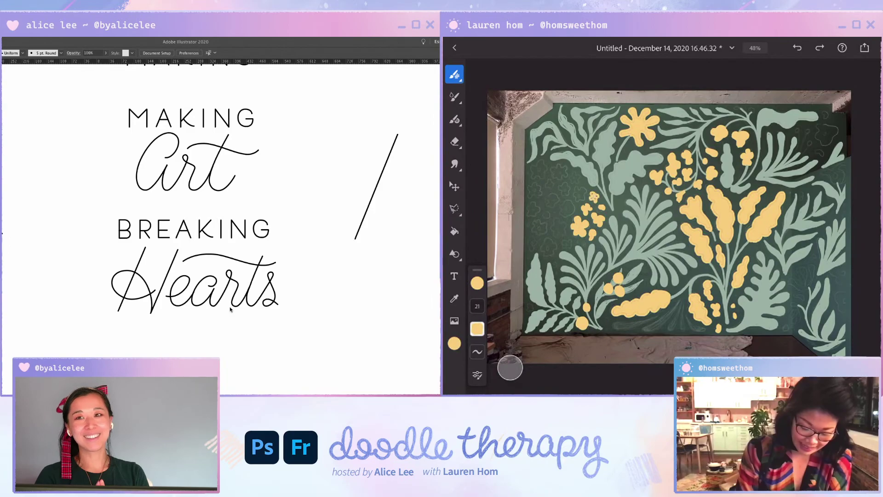